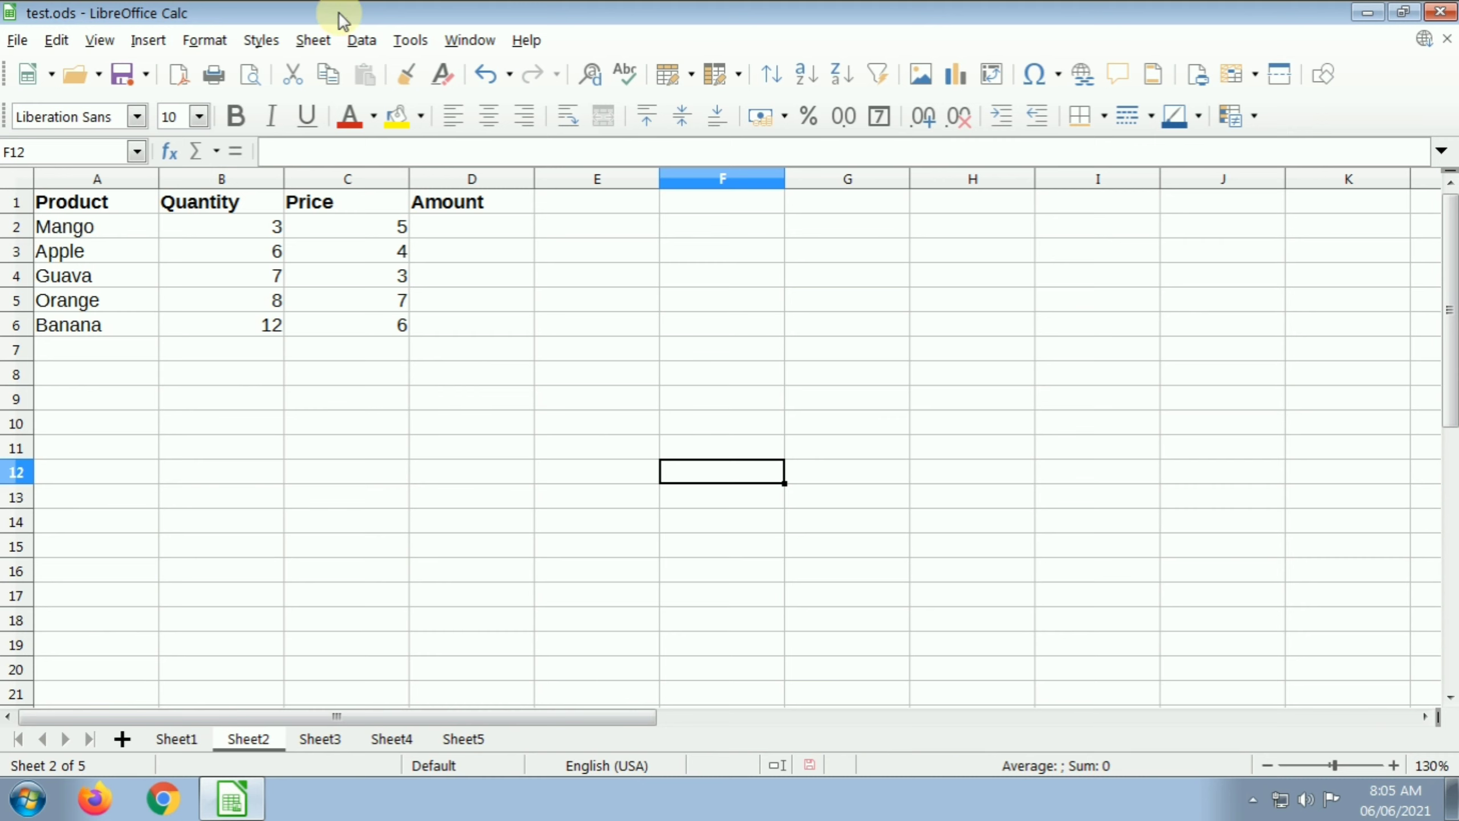
- Browse the Sheet menu's fill options twice without choosing anything
{"action": "left_click", "coordinate": [313, 40]}
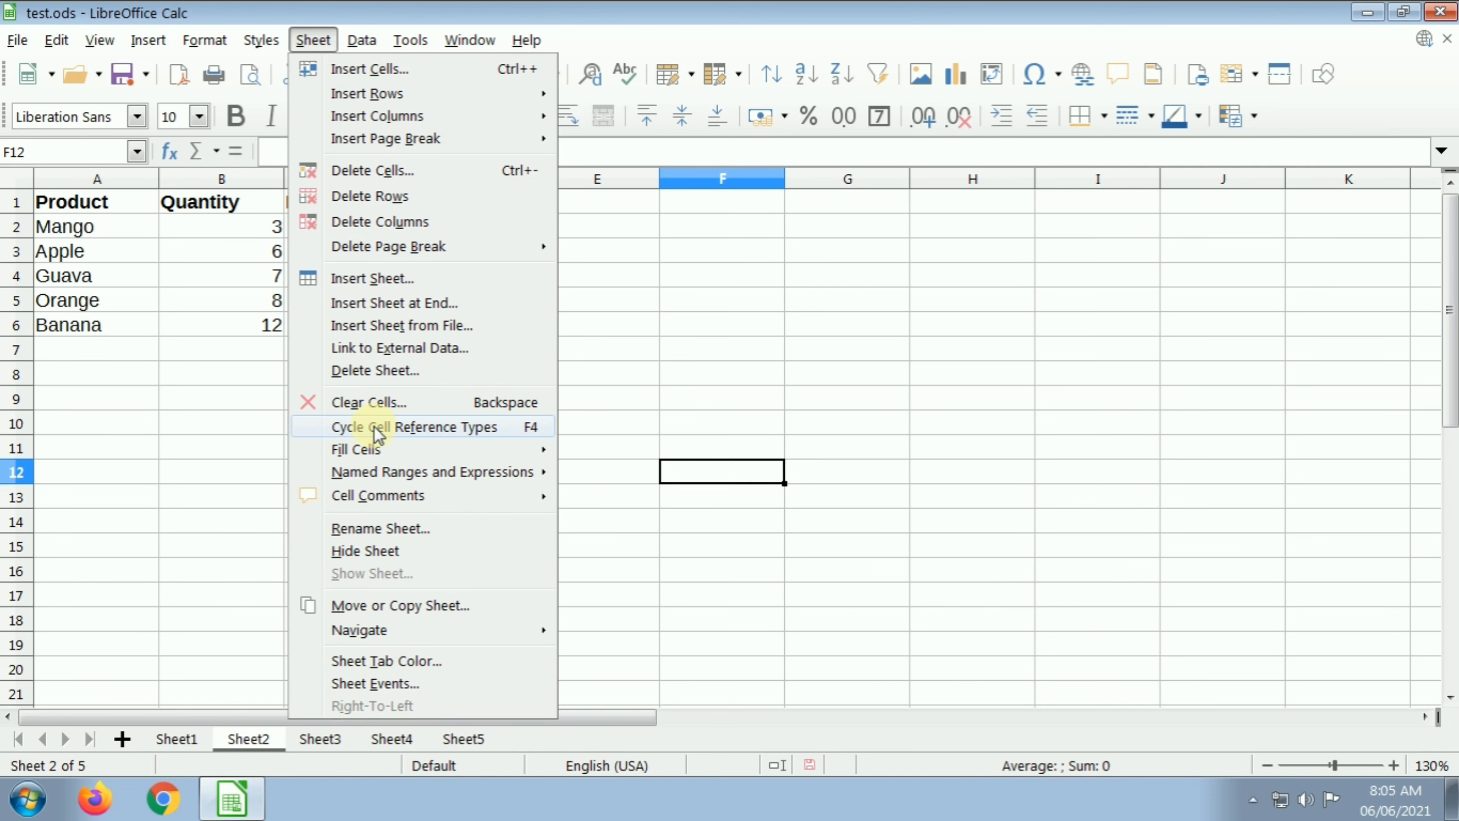
{"action": "mouse_move", "coordinate": [355, 449]}
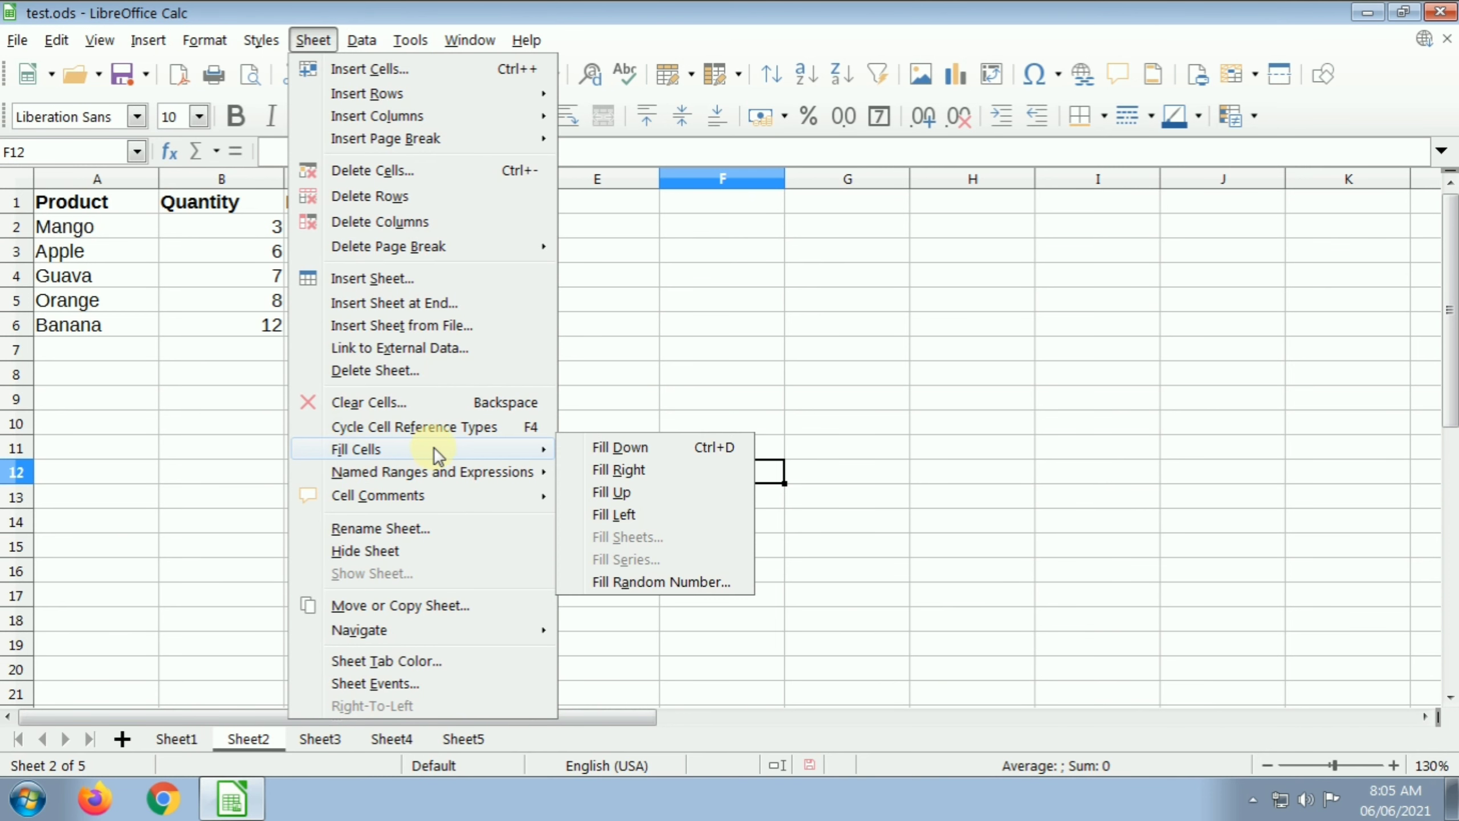
{"action": "left_click", "coordinate": [694, 385]}
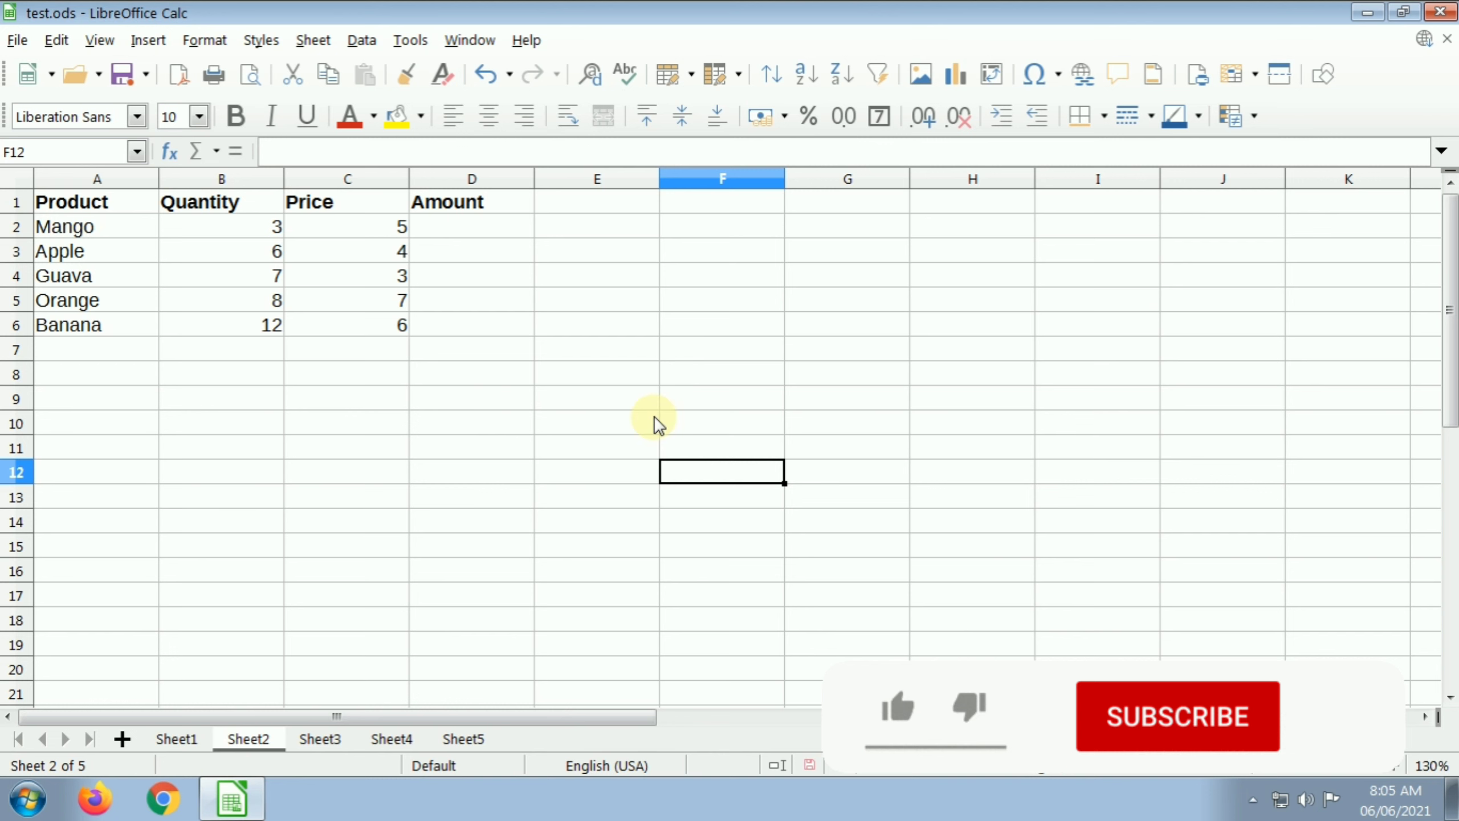
{"action": "left_click", "coordinate": [313, 42]}
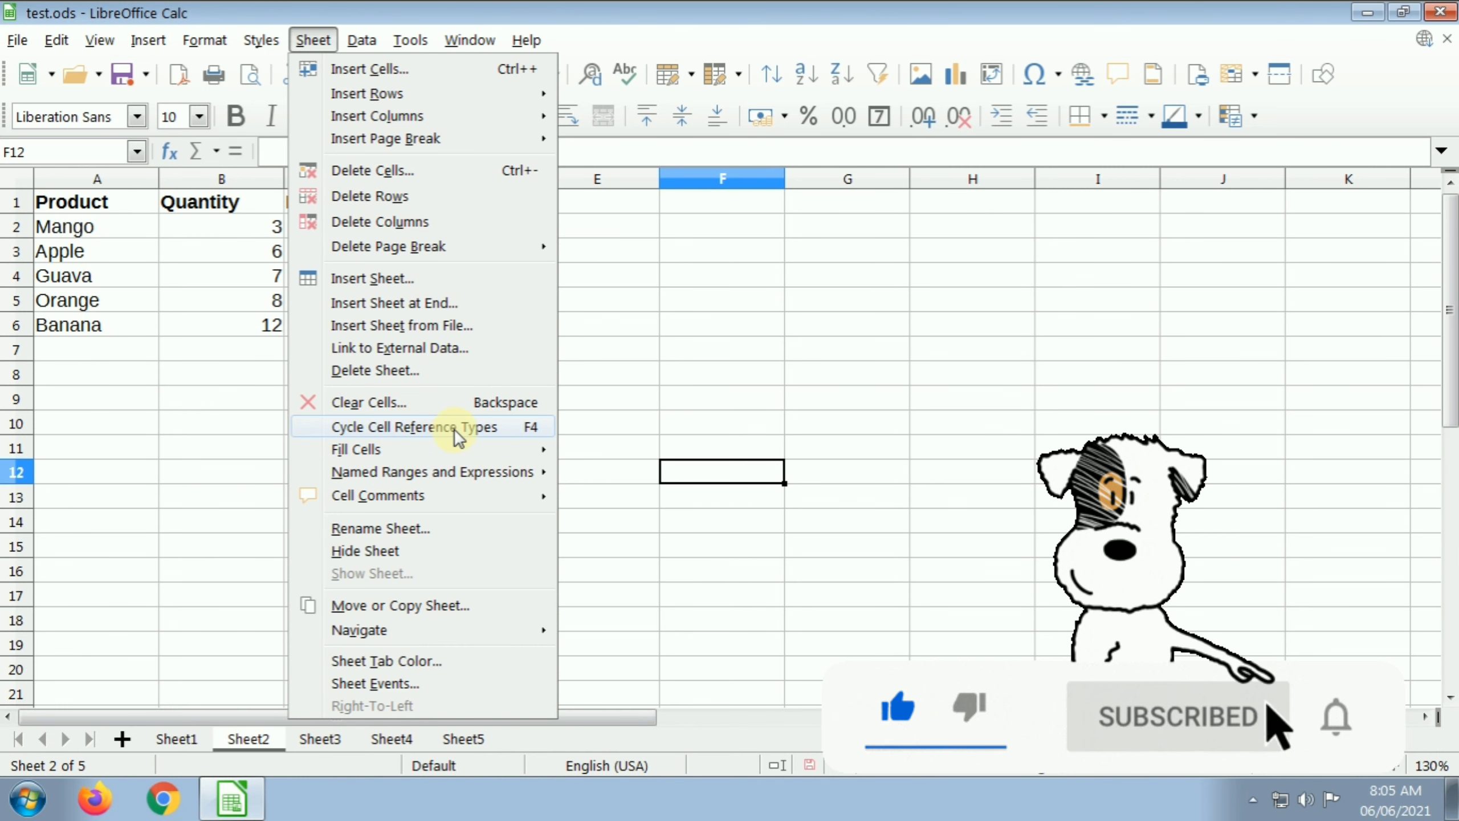
{"action": "left_click", "coordinate": [622, 402]}
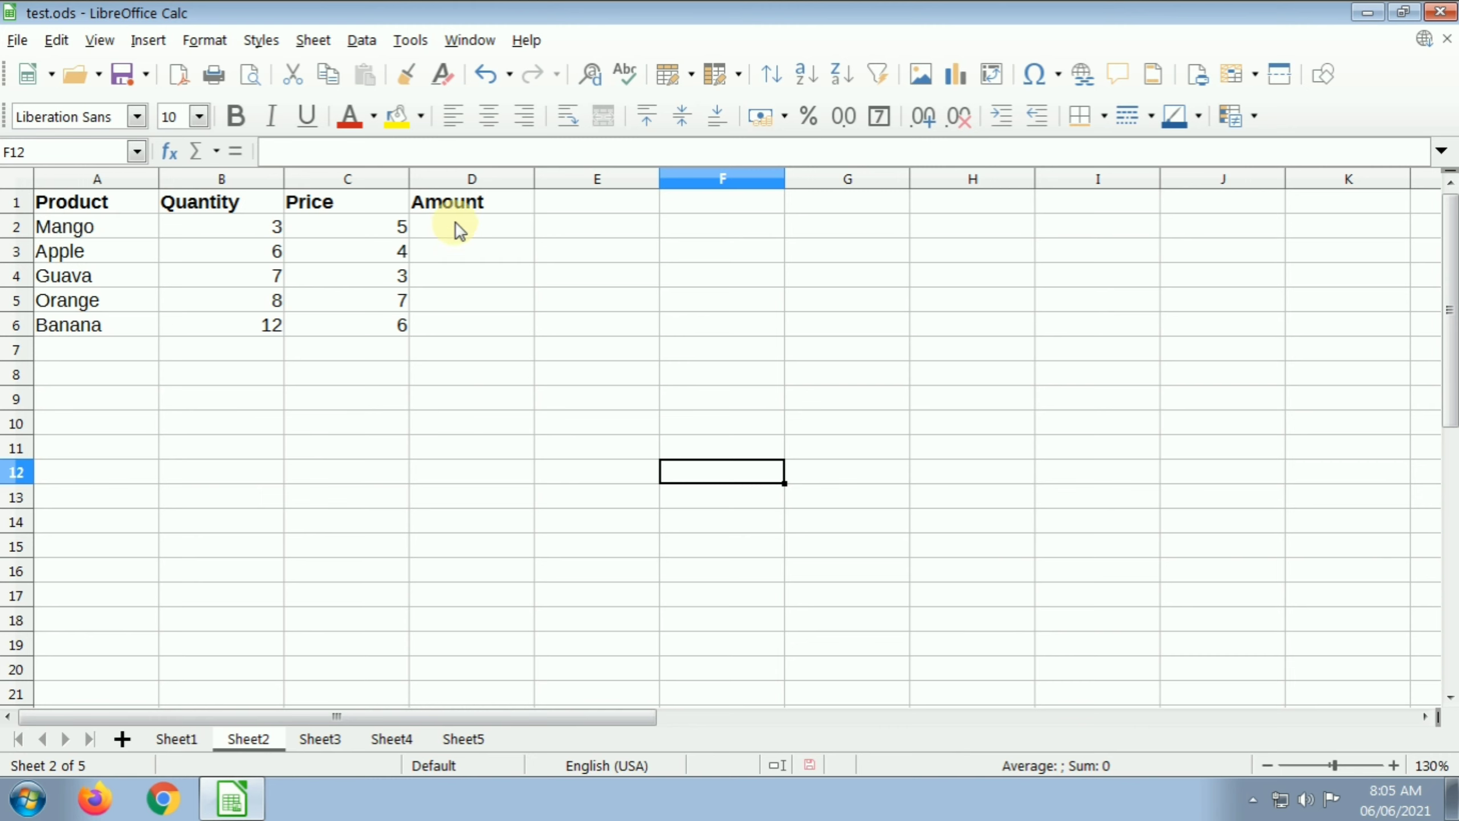
- Enter =B2*C2 in D2 for the first product's Amount
{"action": "left_click", "coordinate": [477, 258]}
{"action": "left_click", "coordinate": [476, 228]}
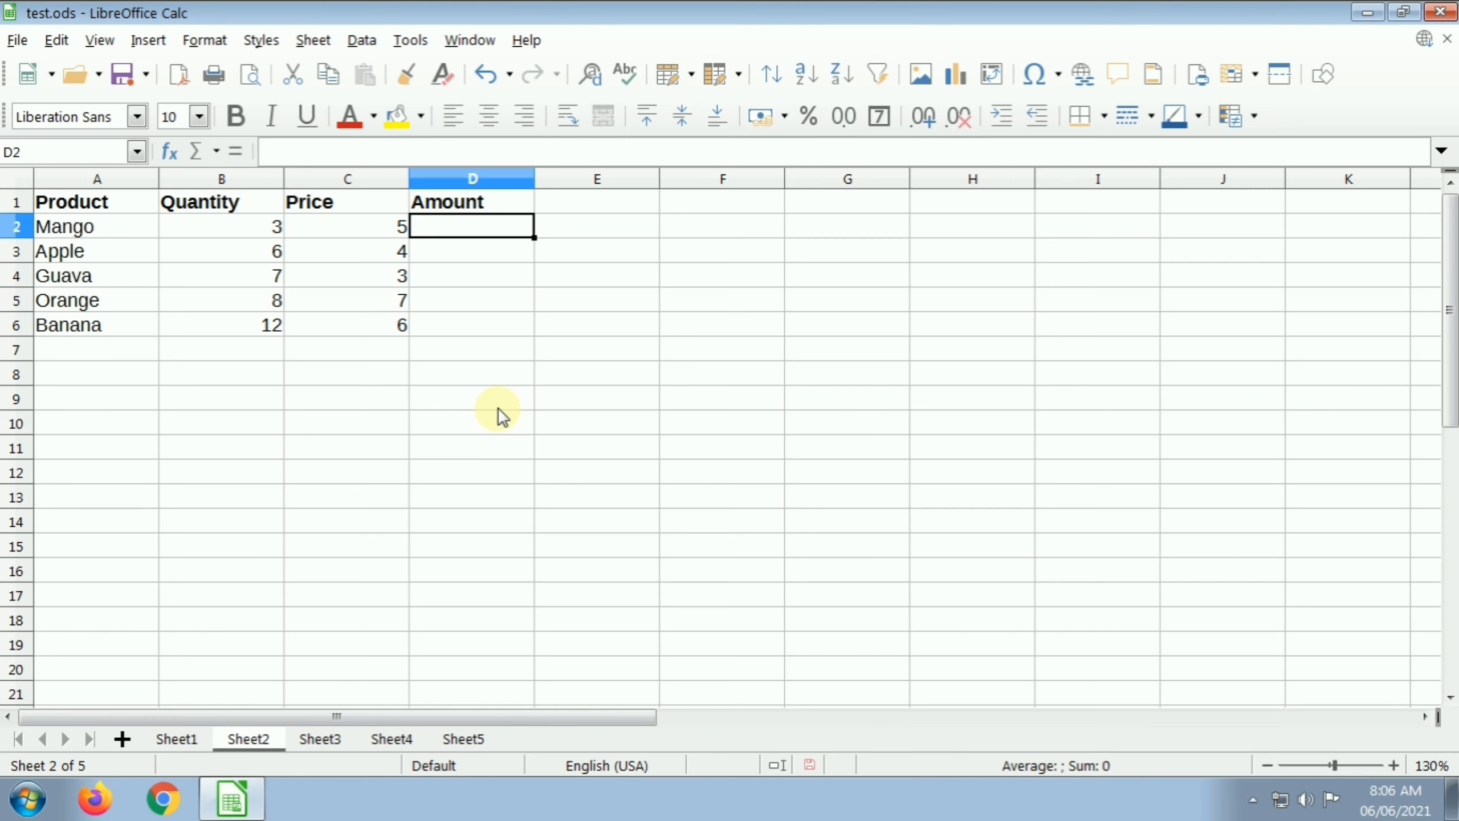
{"action": "type", "text": "="}
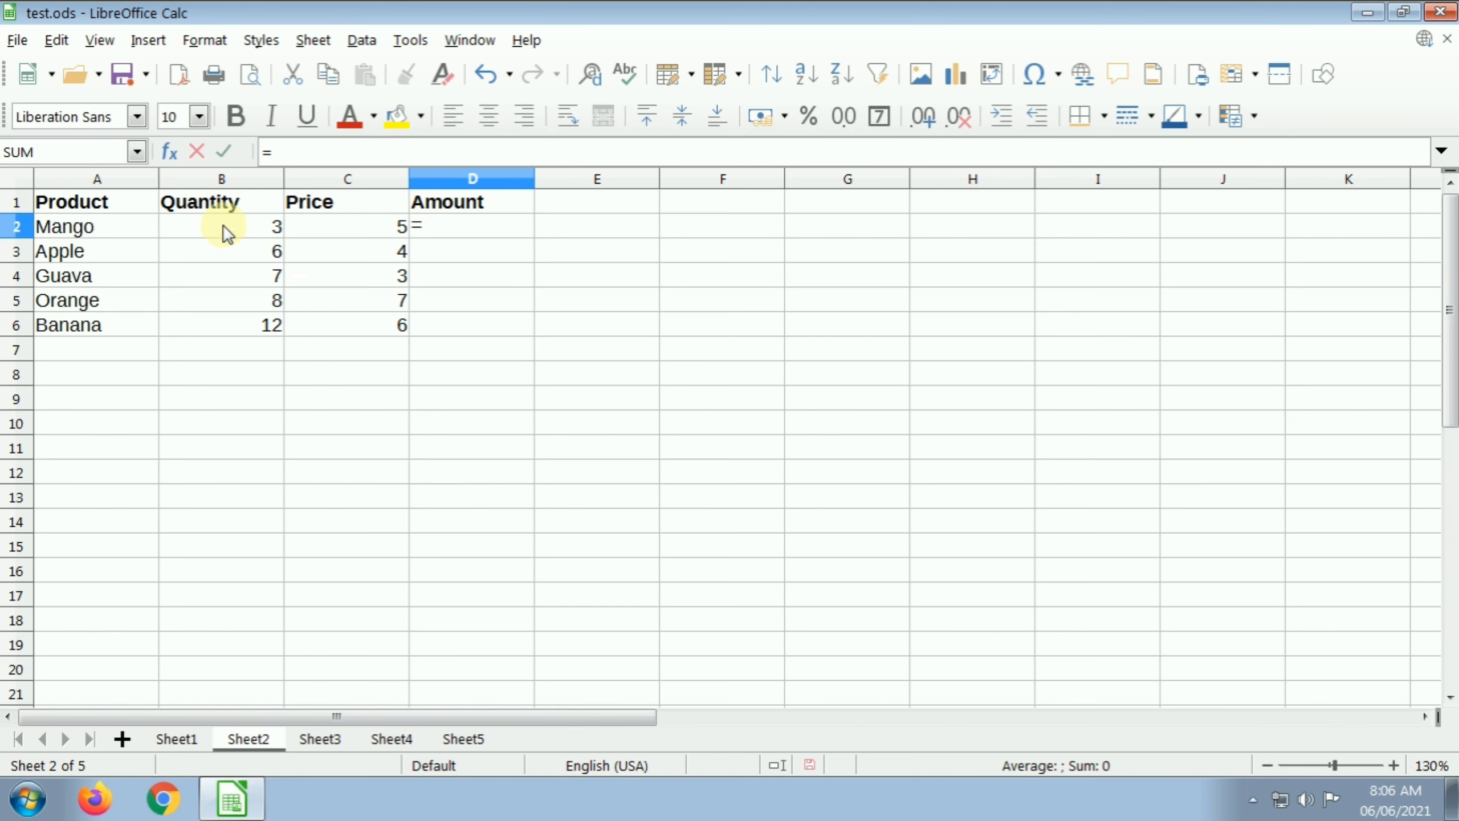
{"action": "left_click", "coordinate": [236, 233]}
{"action": "type", "text": "*"}
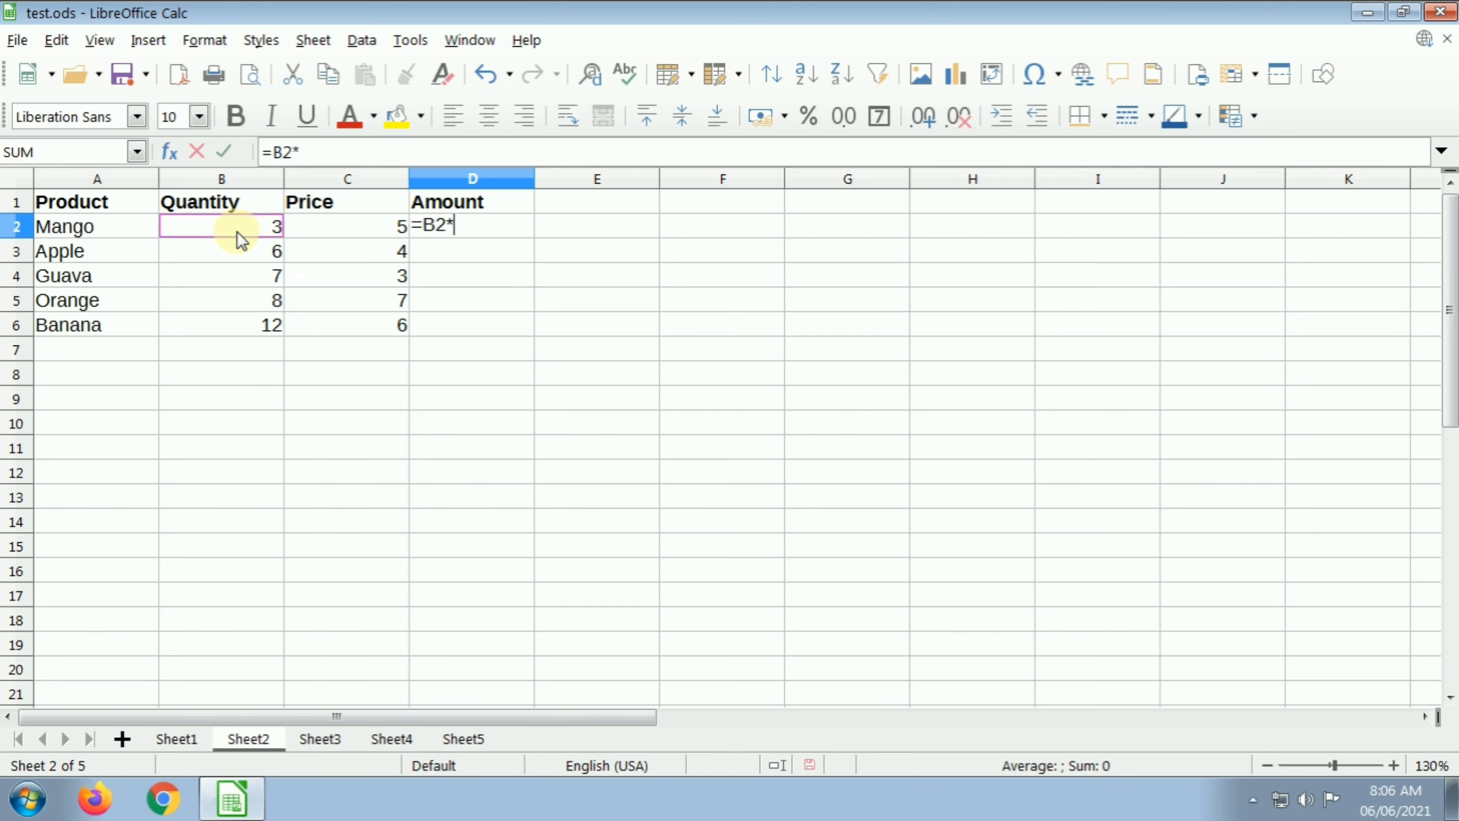
{"action": "left_click", "coordinate": [331, 234]}
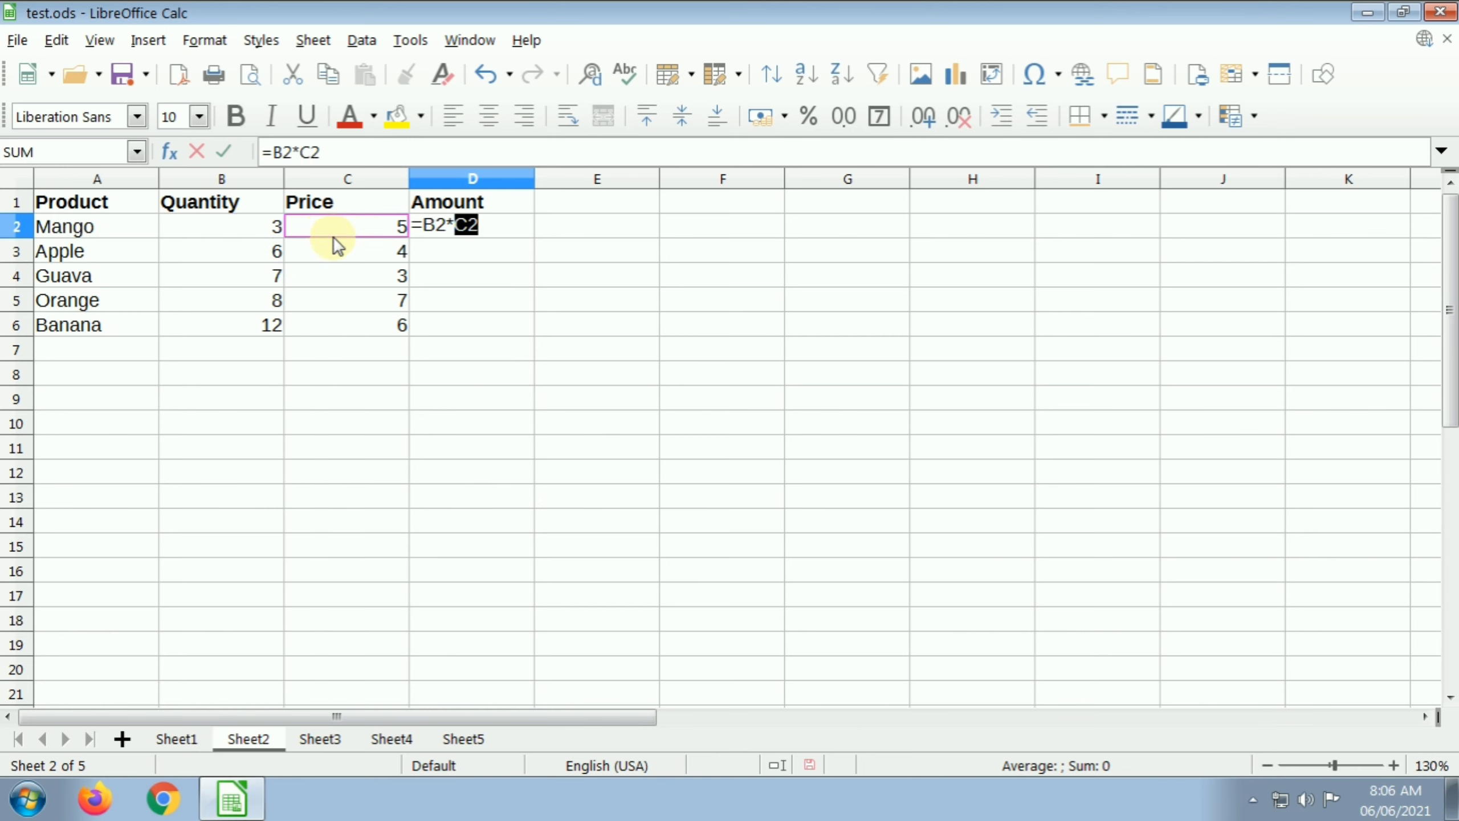
{"action": "key", "text": "Return"}
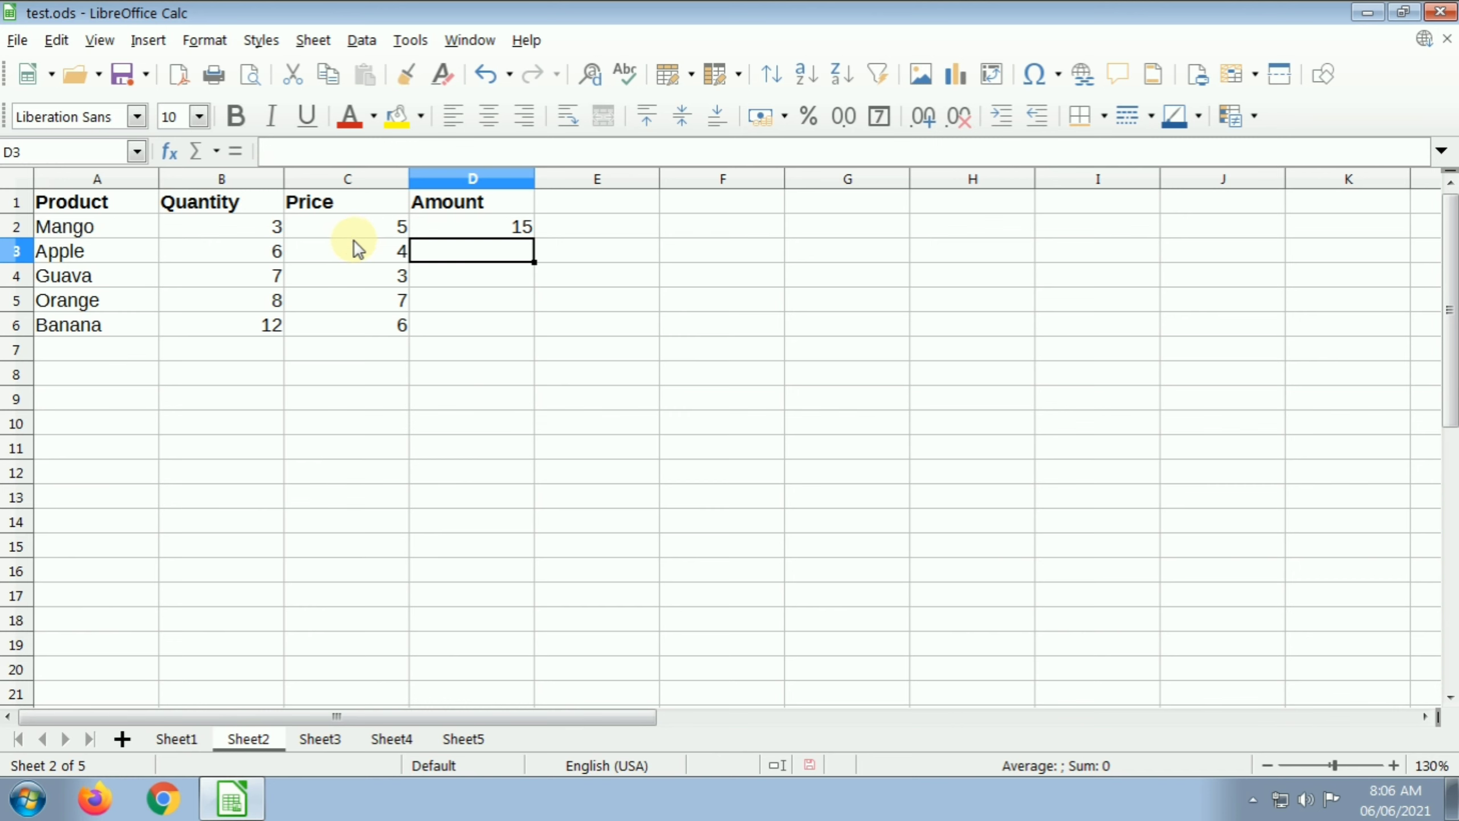
- Fill the Amount formula down to D6, giving 15, 24, 21, 56 and 72
{"action": "left_click", "coordinate": [451, 229]}
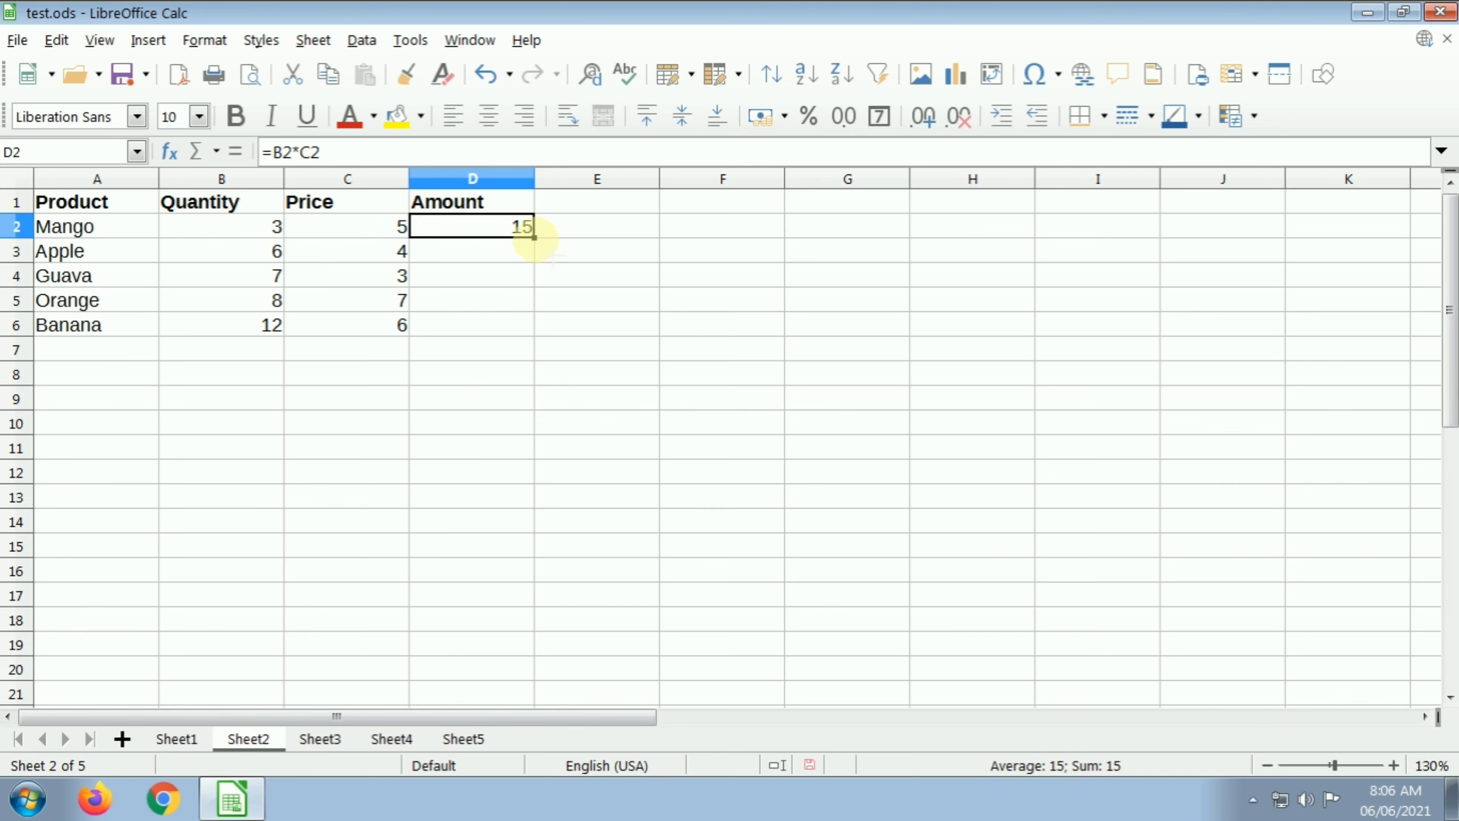
{"action": "double_click", "coordinate": [533, 236]}
{"action": "left_click", "coordinate": [520, 373]}
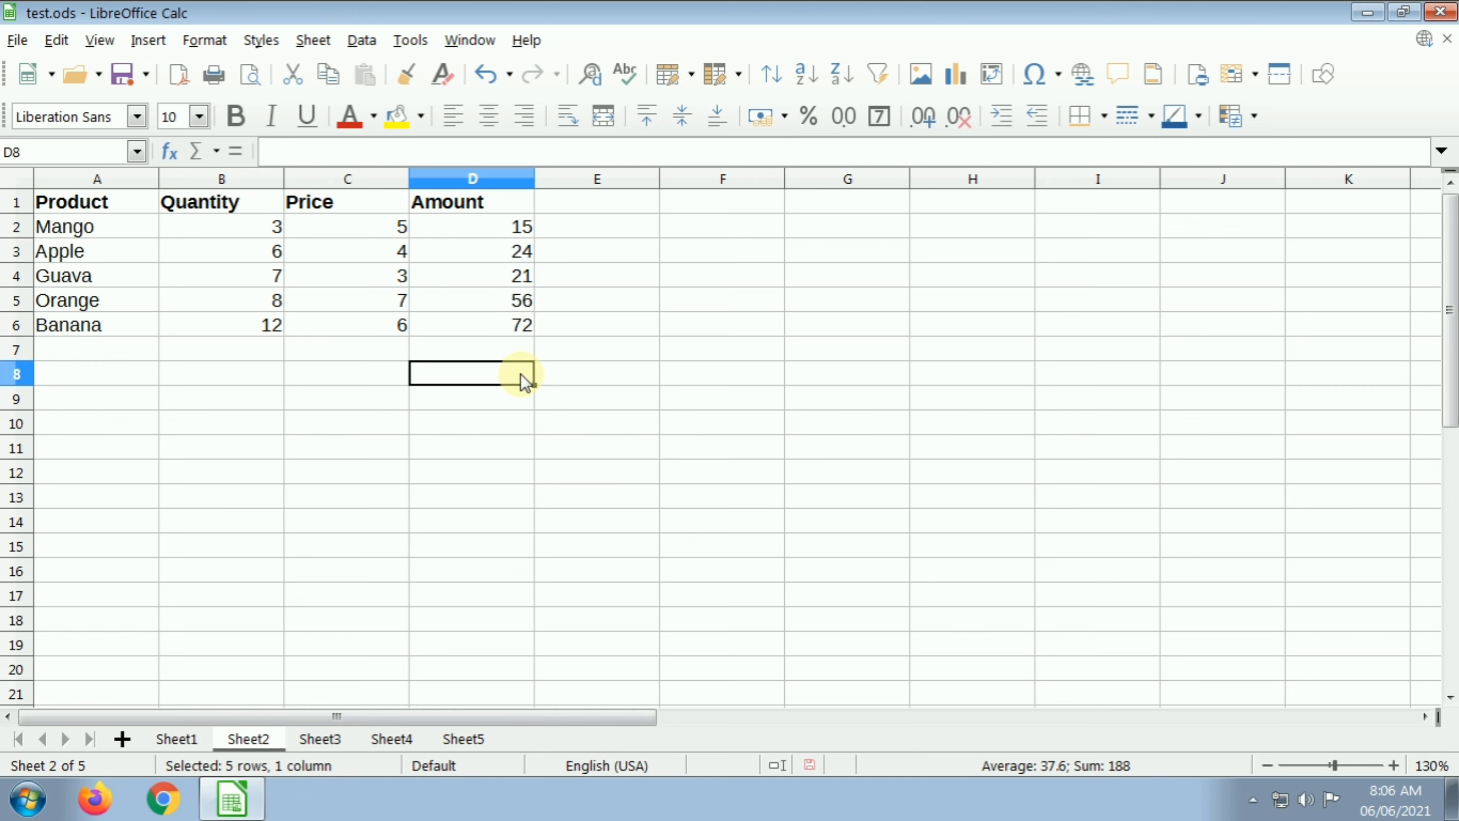
- Check the copied Amount formulas in D2:D6, then select D13
{"action": "left_click", "coordinate": [515, 276]}
{"action": "left_click", "coordinate": [513, 301]}
{"action": "left_click", "coordinate": [511, 326]}
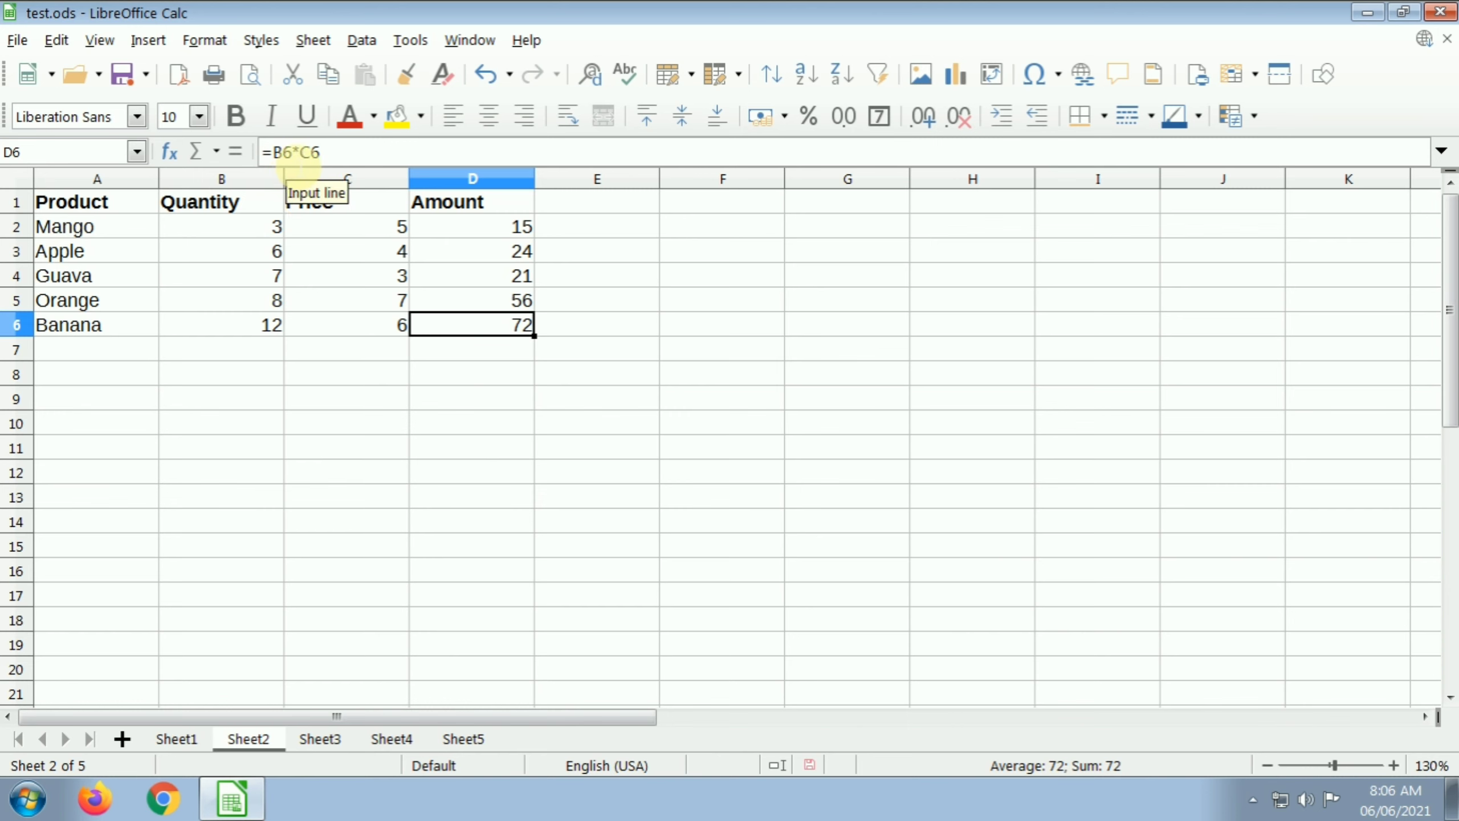
{"action": "left_click", "coordinate": [453, 300]}
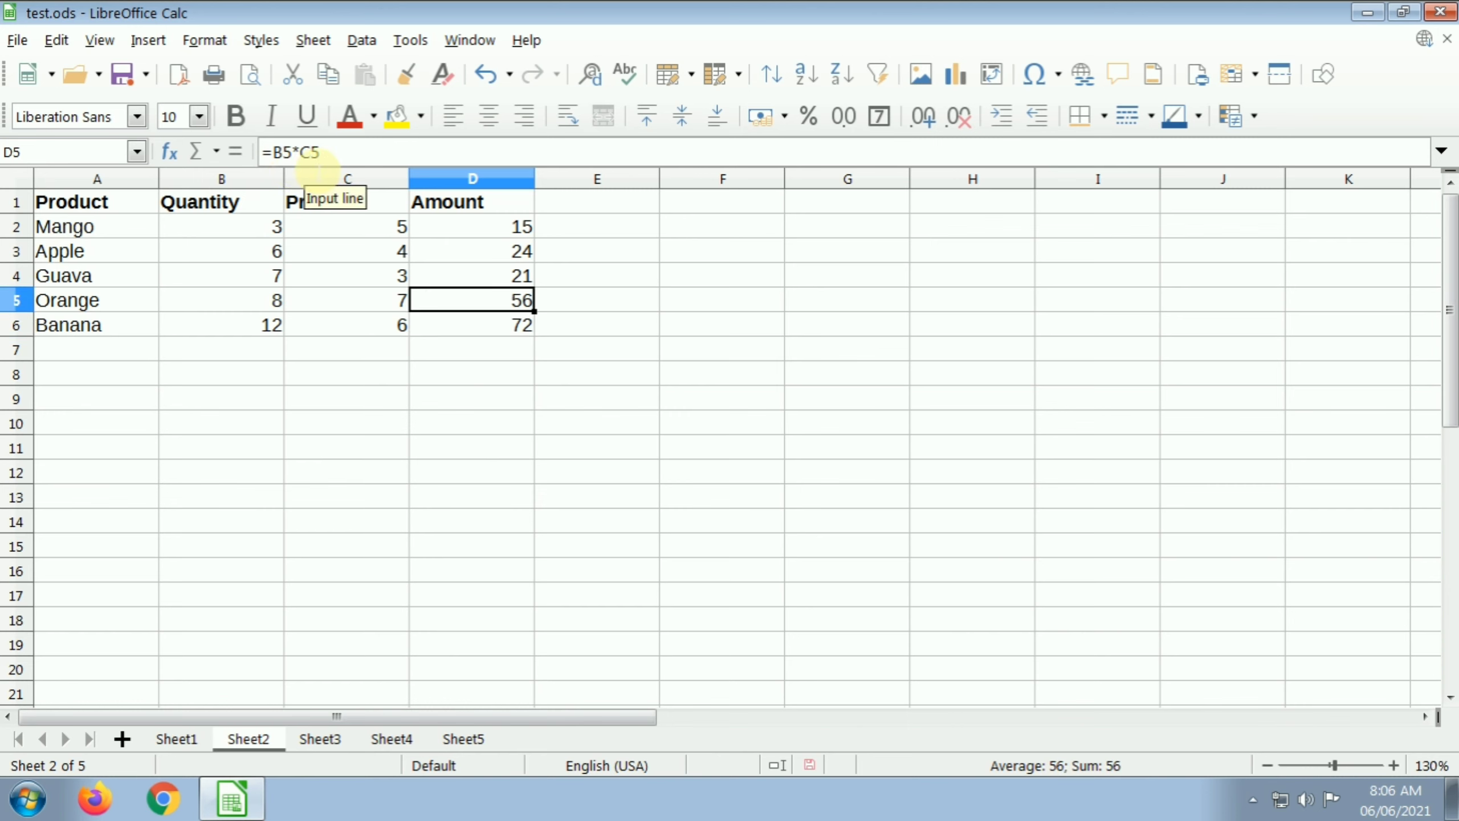
{"action": "left_click", "coordinate": [463, 274]}
{"action": "left_click", "coordinate": [459, 248]}
{"action": "left_click", "coordinate": [459, 230]}
{"action": "left_click", "coordinate": [442, 325]}
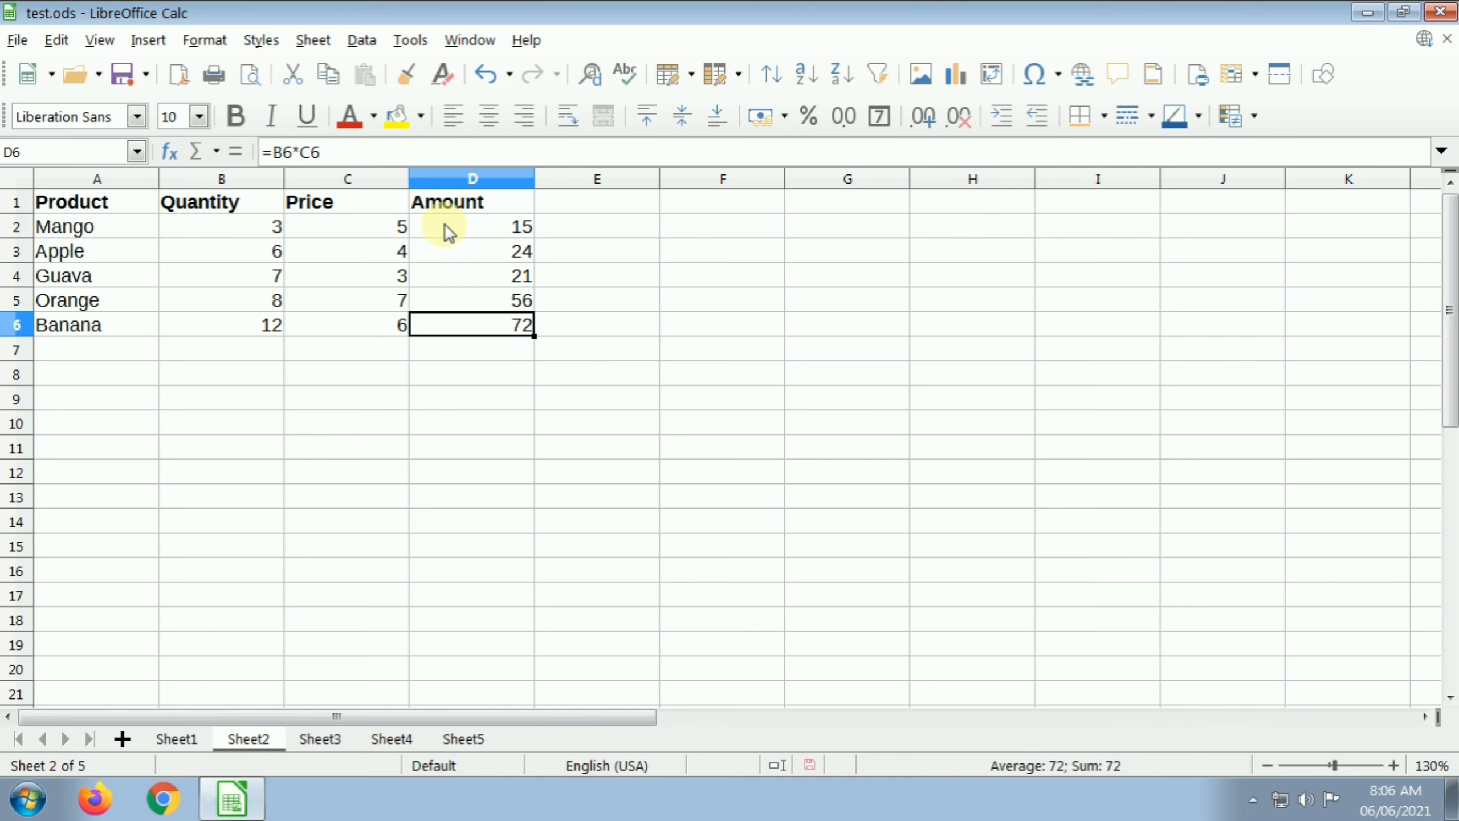
{"action": "left_click", "coordinate": [446, 254]}
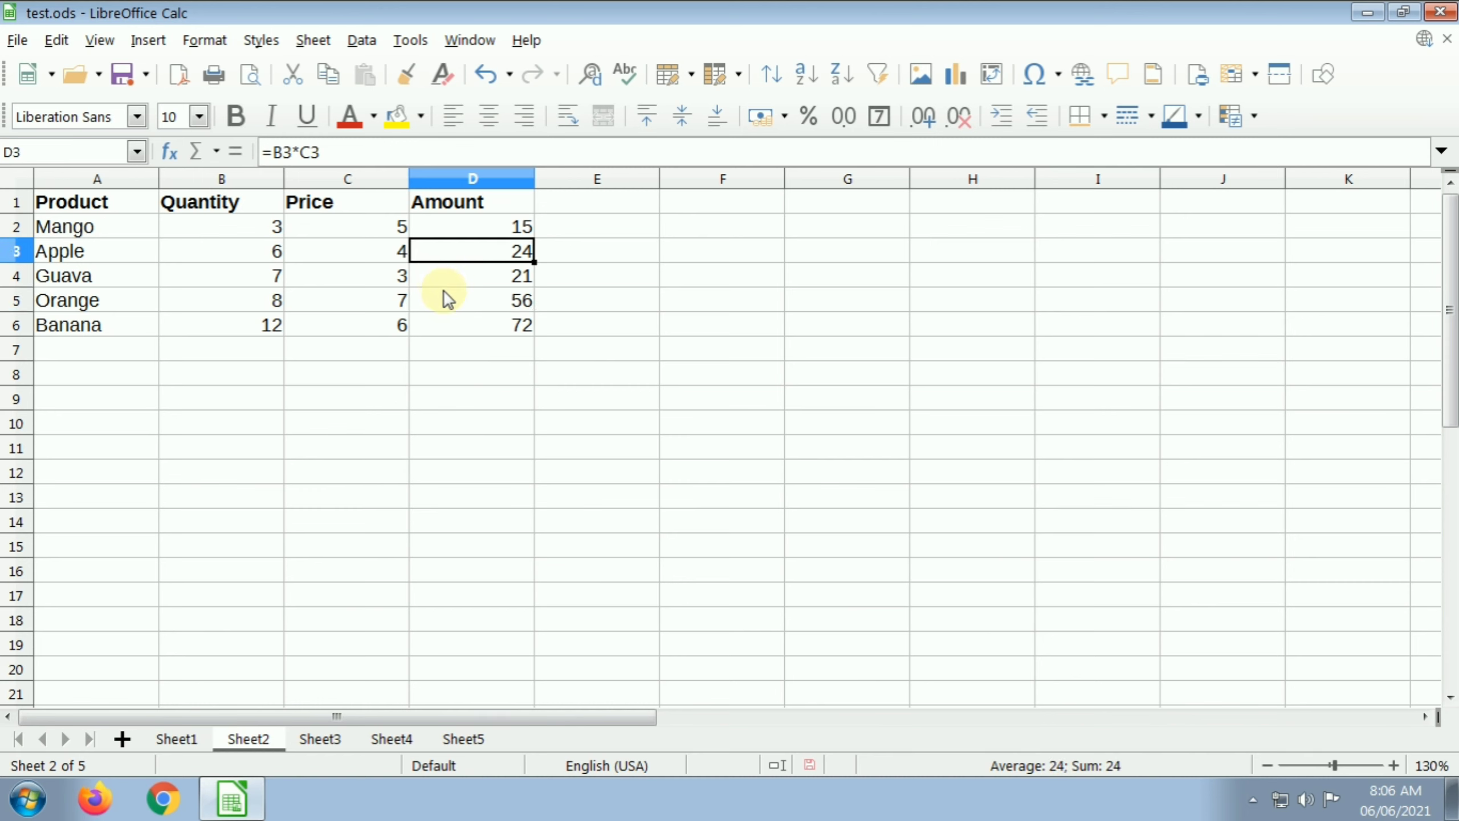
{"action": "left_click", "coordinate": [394, 374]}
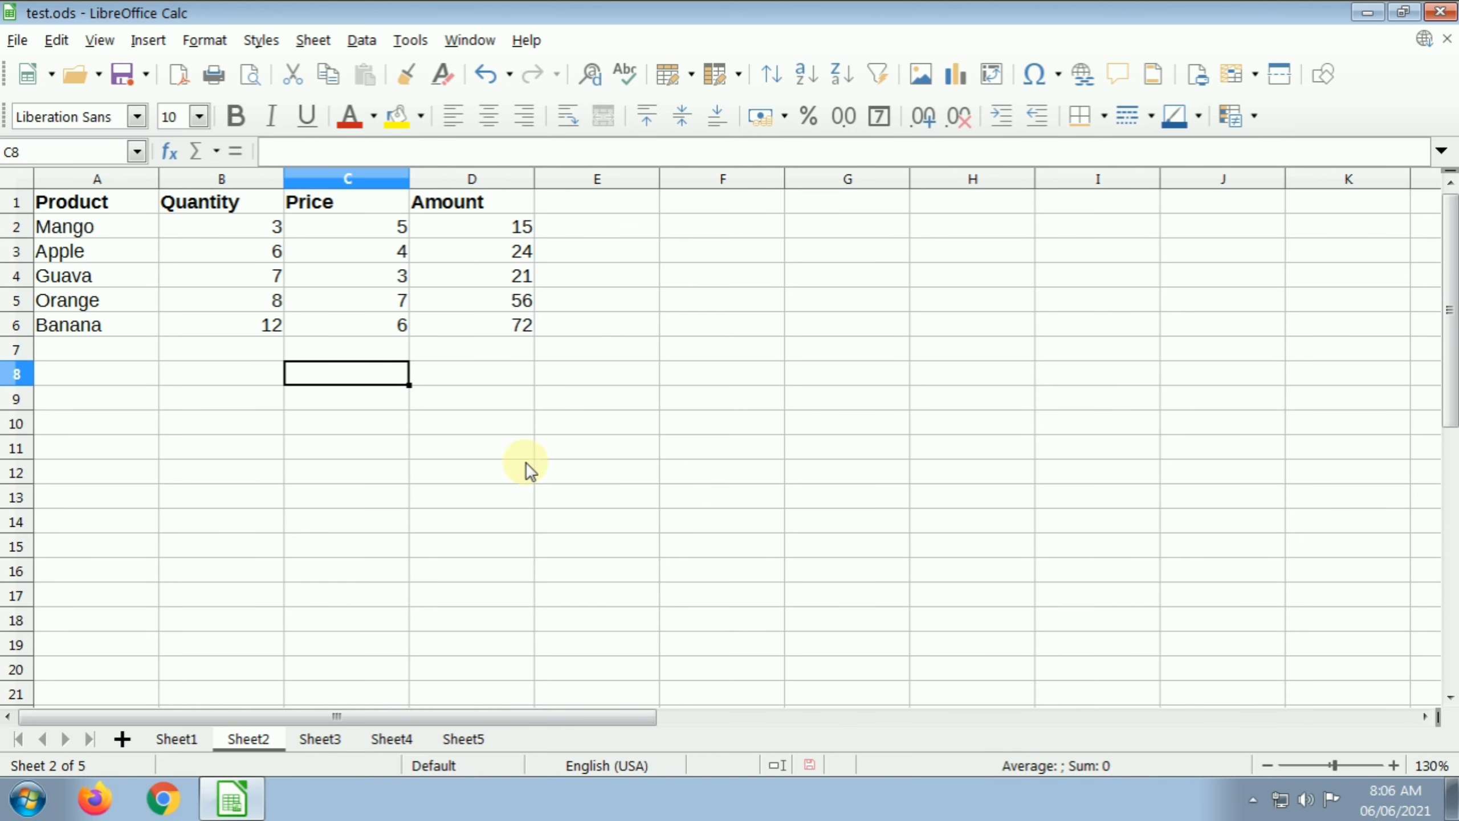
{"action": "left_click", "coordinate": [529, 488]}
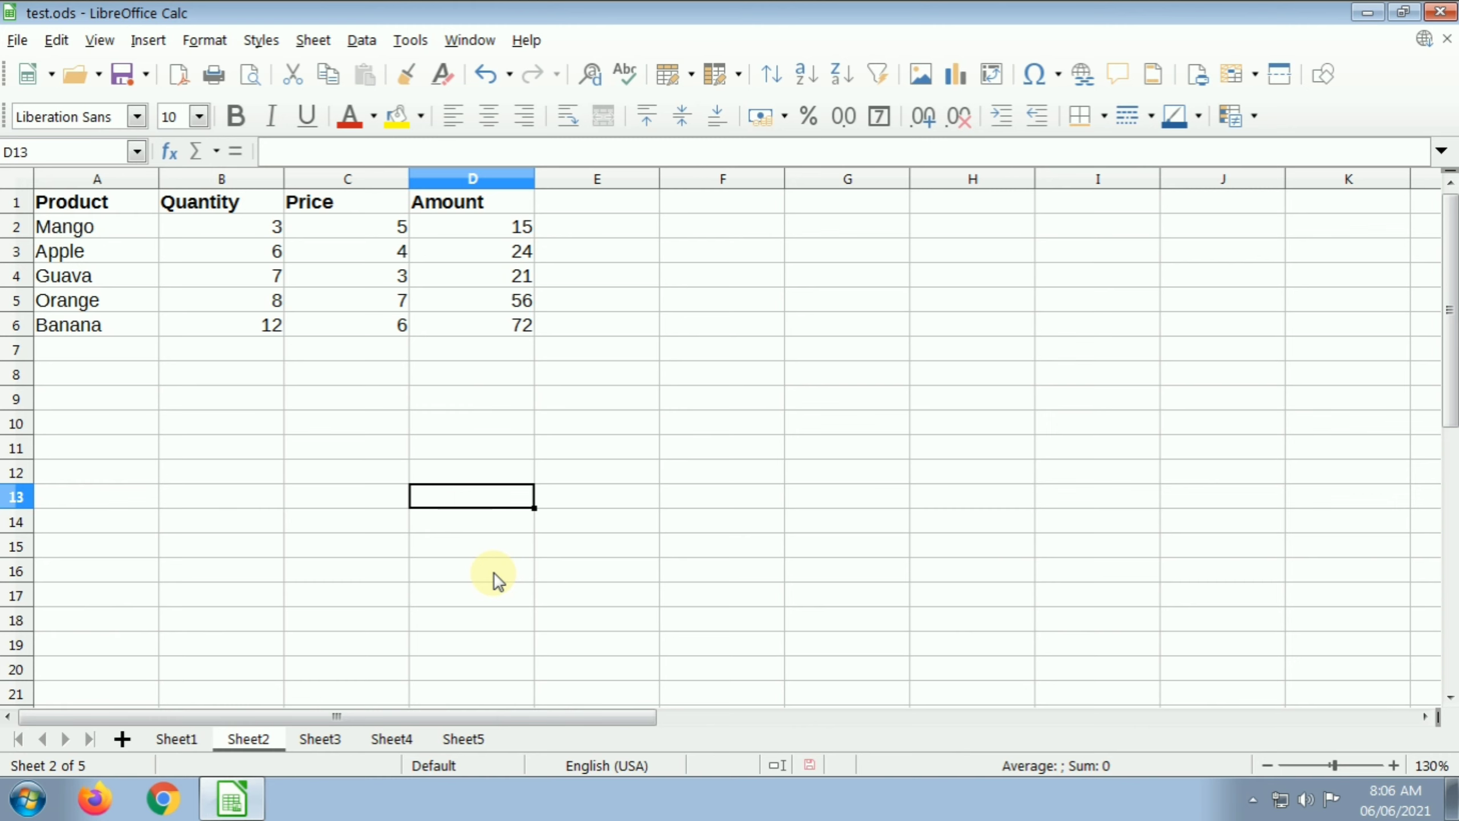
- Enter 3, 6, 4, 5, 8 in D13:H13 and 2, 4, 5, 8, 6 in D14:H14
{"action": "type", "text": "3\t6\t4\t5\t8"}
{"action": "key", "text": "Return"}
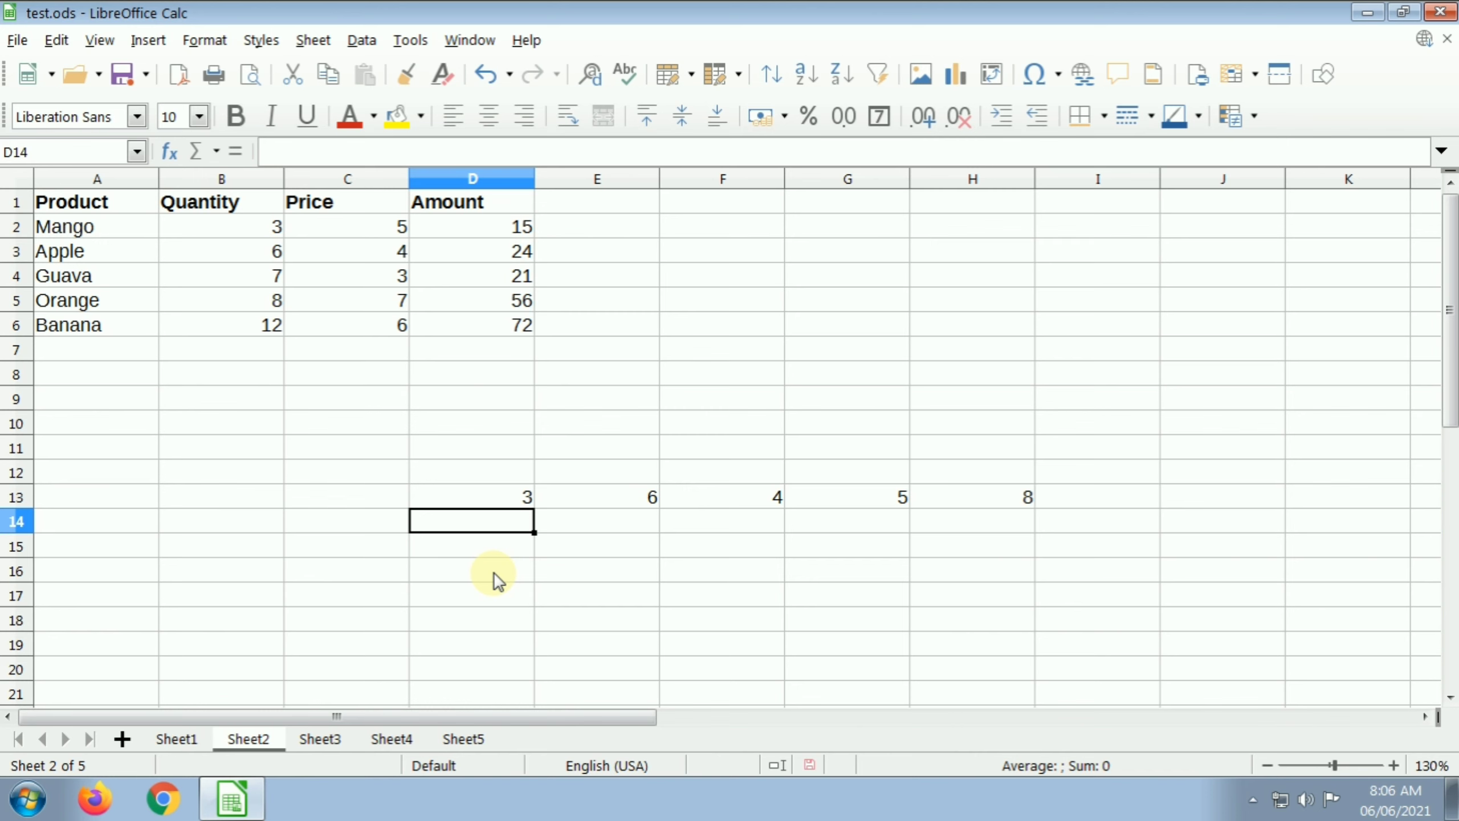
{"action": "type", "text": "2\t4\t5\t8\t6"}
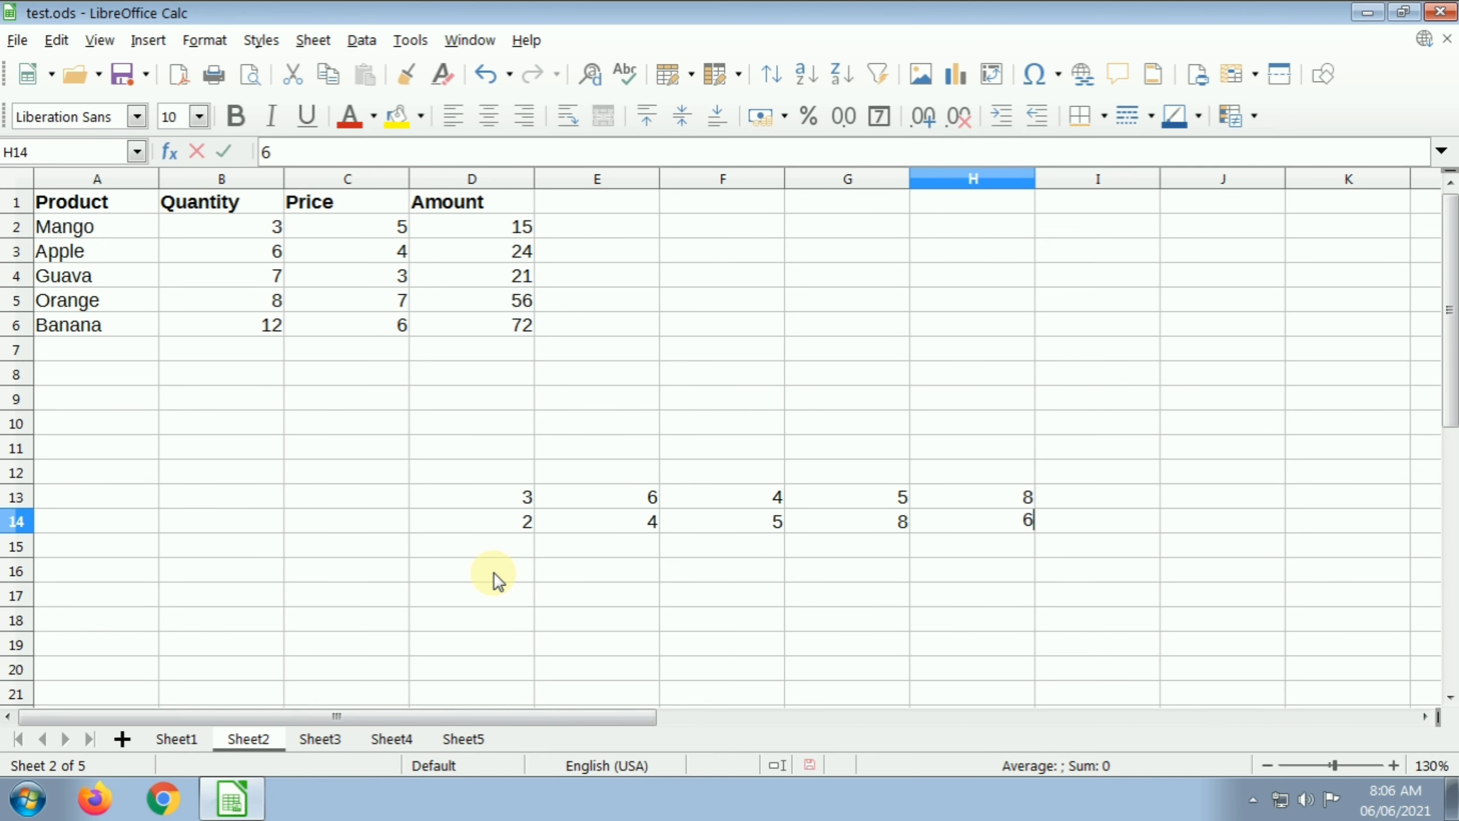
{"action": "key", "text": "Tab"}
{"action": "key", "text": "Return"}
- Enter =D13+D14 in D15, showing 5
{"action": "type", "text": "="}
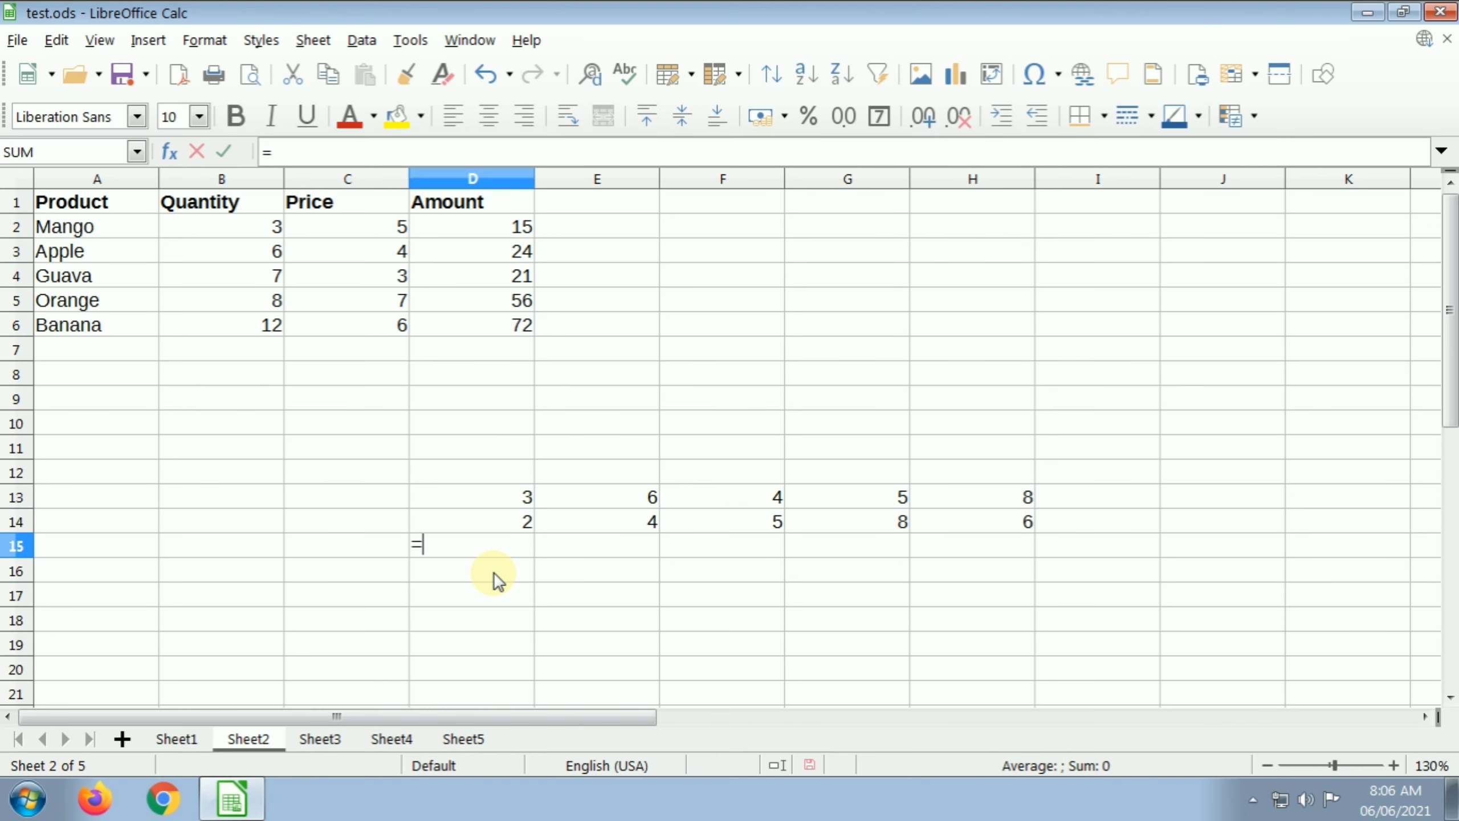
{"action": "key", "text": "Up"}
{"action": "key", "text": "Up"}
{"action": "type", "text": "+"}
{"action": "key", "text": "Up"}
{"action": "key", "text": "Down"}
{"action": "key", "text": "Down"}
{"action": "key", "text": "Return"}
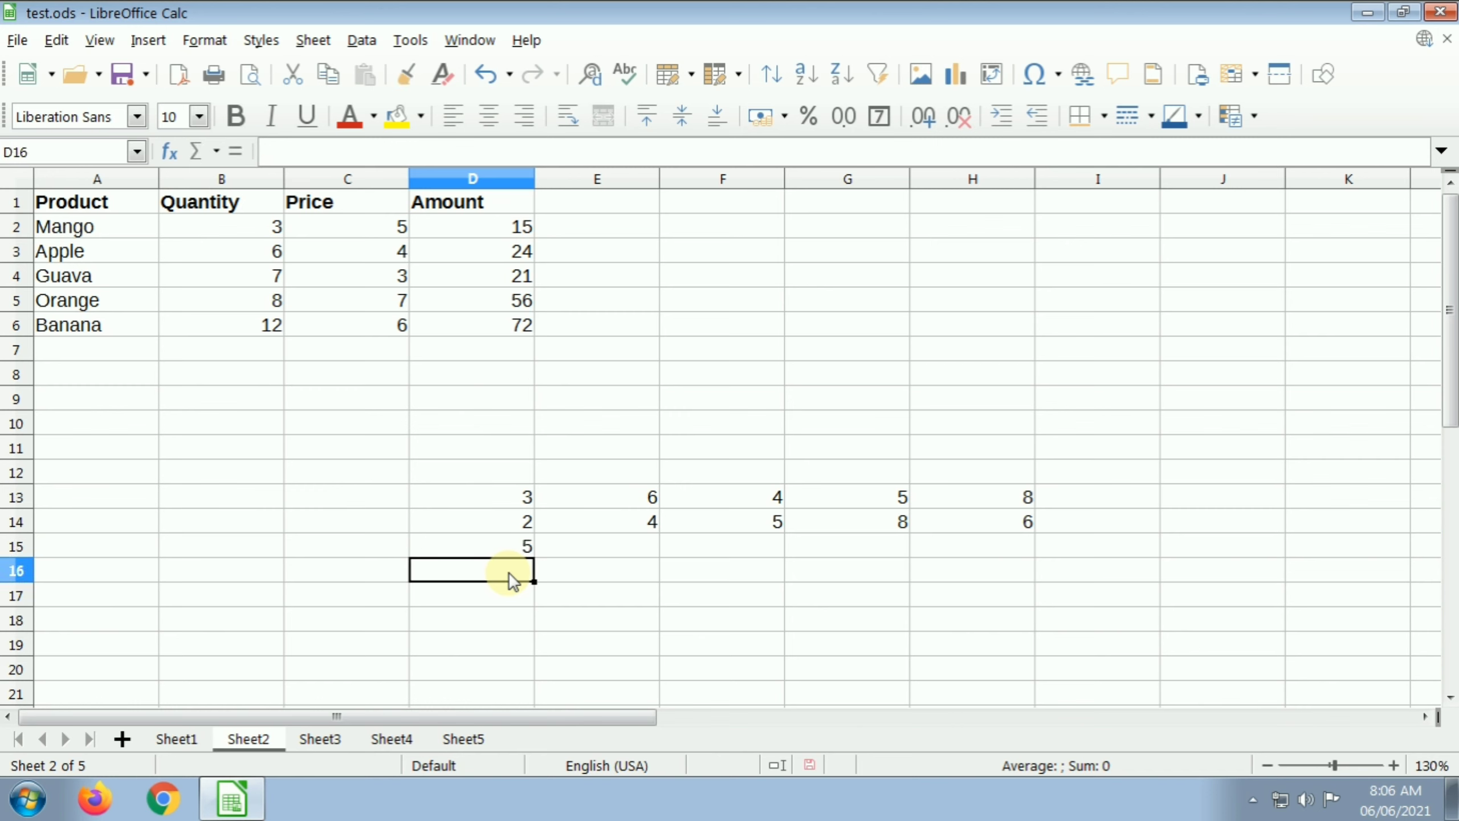
{"action": "left_click", "coordinate": [495, 549]}
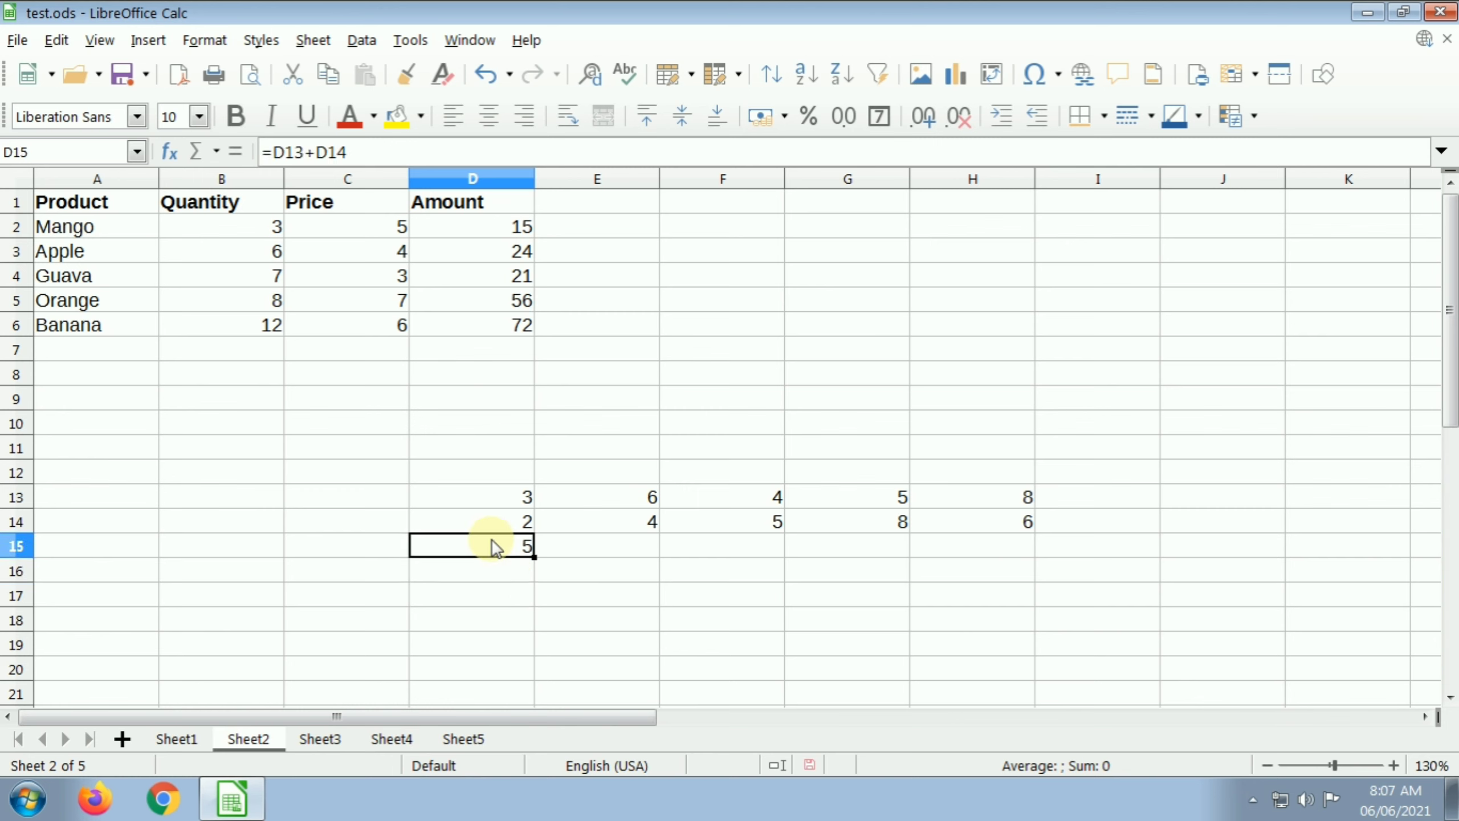
- Copy the D15 sum across to H15 and check the copied formulas in F15:H15
{"action": "left_click_drag", "start_coordinate": [534, 556], "coordinate": [971, 555]}
{"action": "key", "text": "Right"}
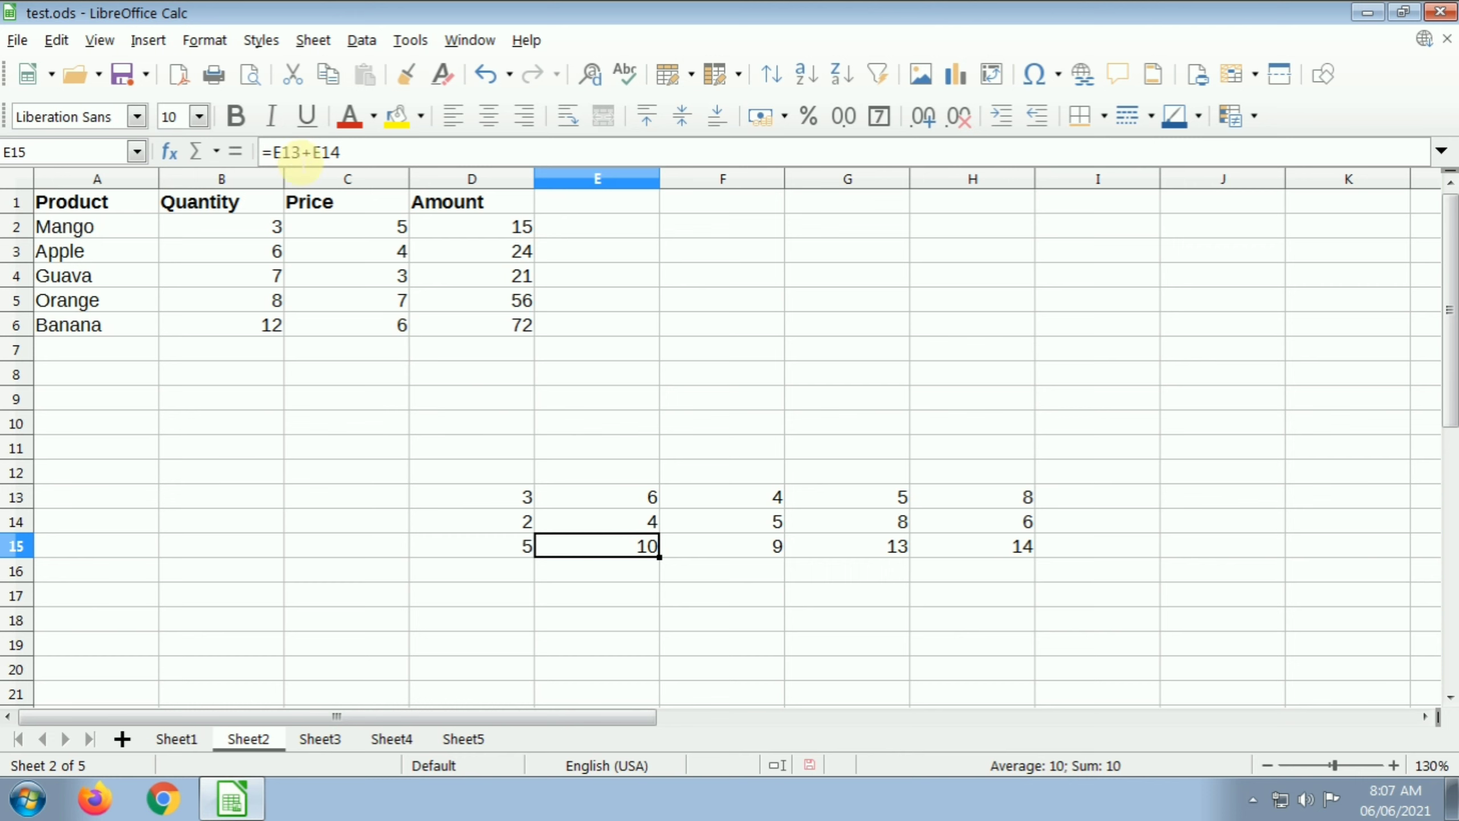
{"action": "double_click", "coordinate": [730, 545]}
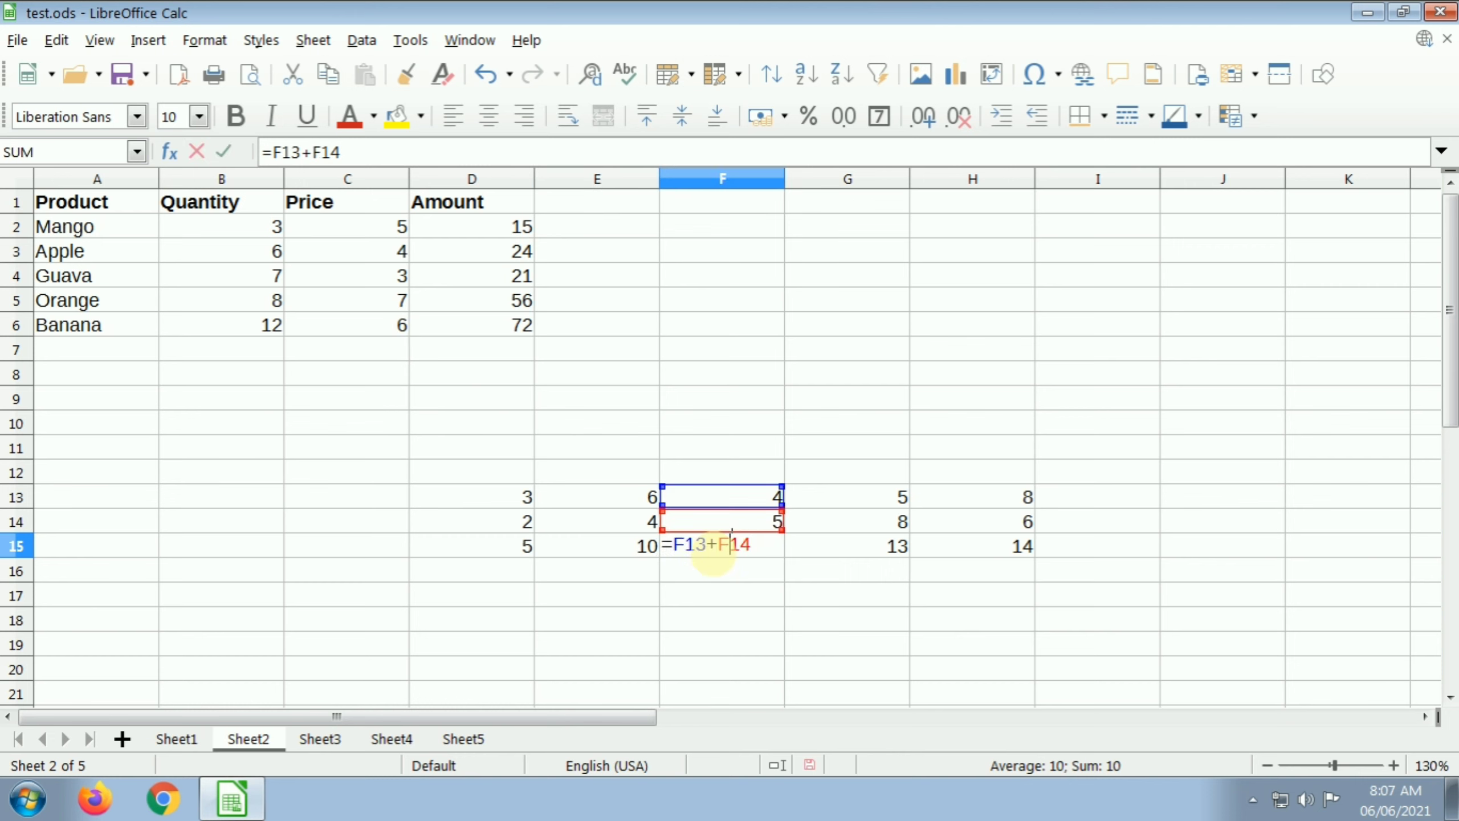
{"action": "key", "text": "Return"}
{"action": "key", "text": "Up"}
{"action": "key", "text": "Right"}
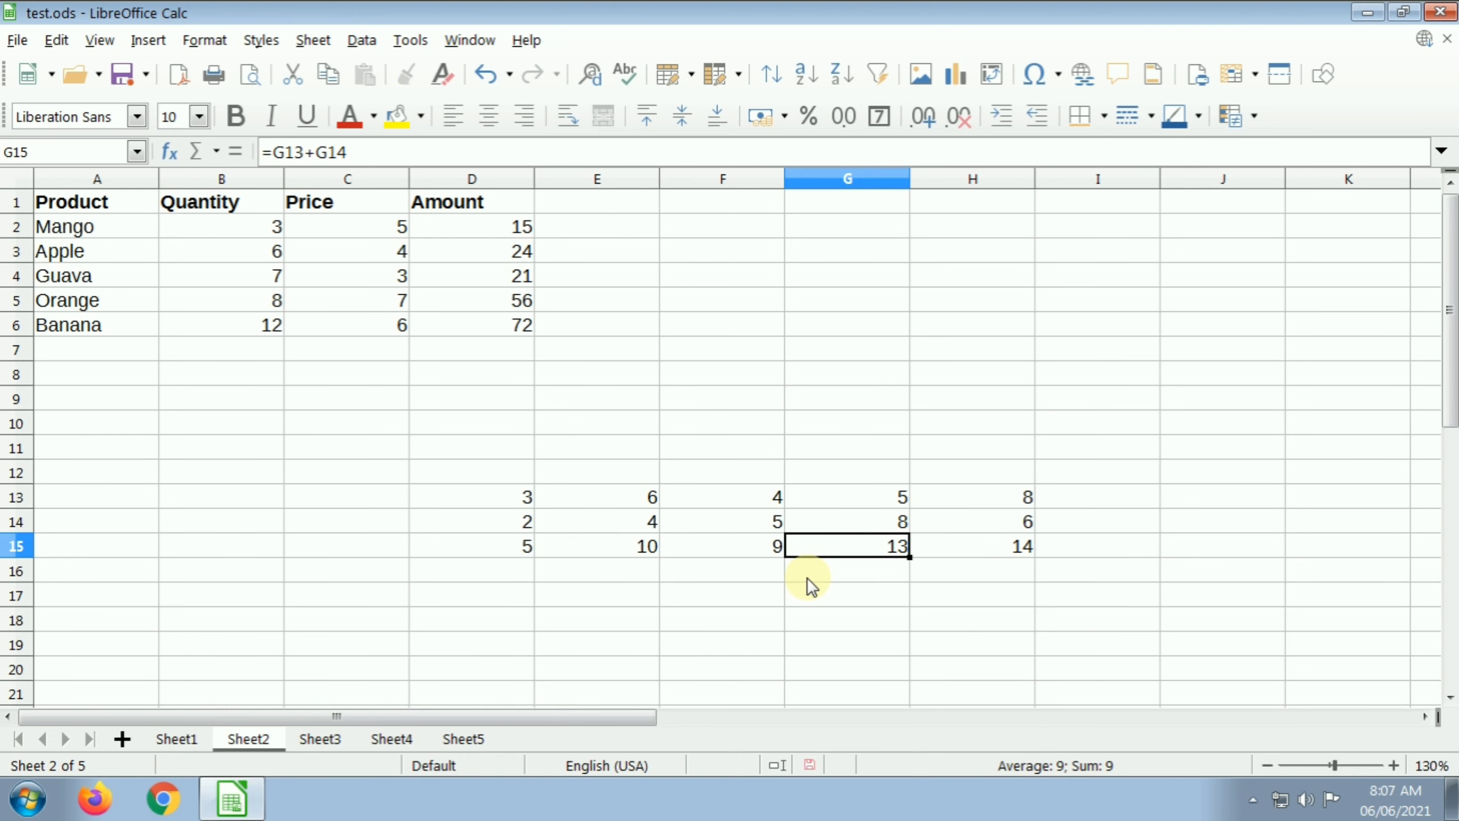
{"action": "key", "text": "Right"}
{"action": "key", "text": "Left"}
{"action": "key", "text": "Left"}
{"action": "key", "text": "Left"}
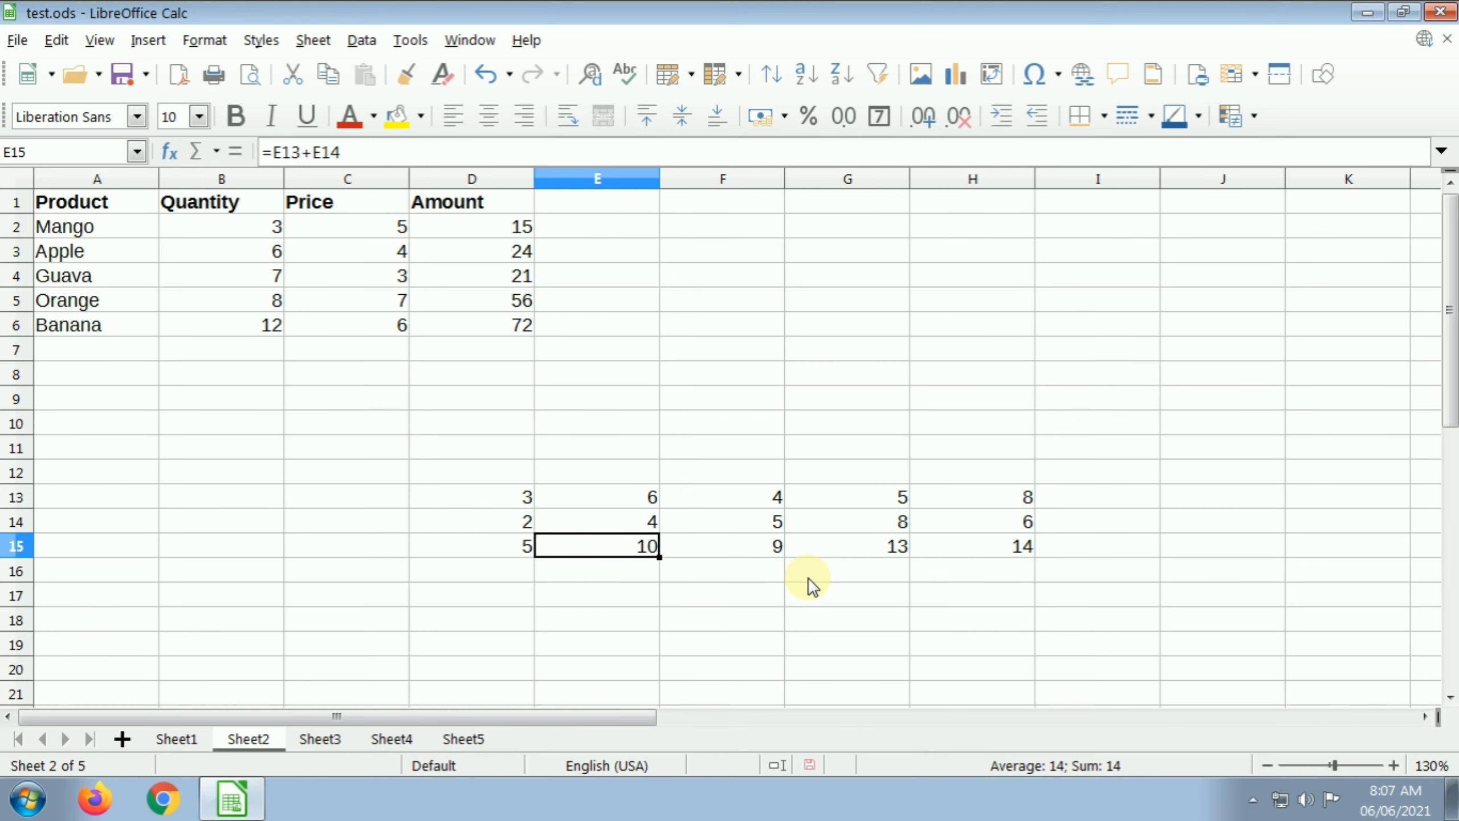
- Delete the practice numbers and sums in D13:H16
{"action": "left_click_drag", "start_coordinate": [499, 498], "coordinate": [999, 569]}
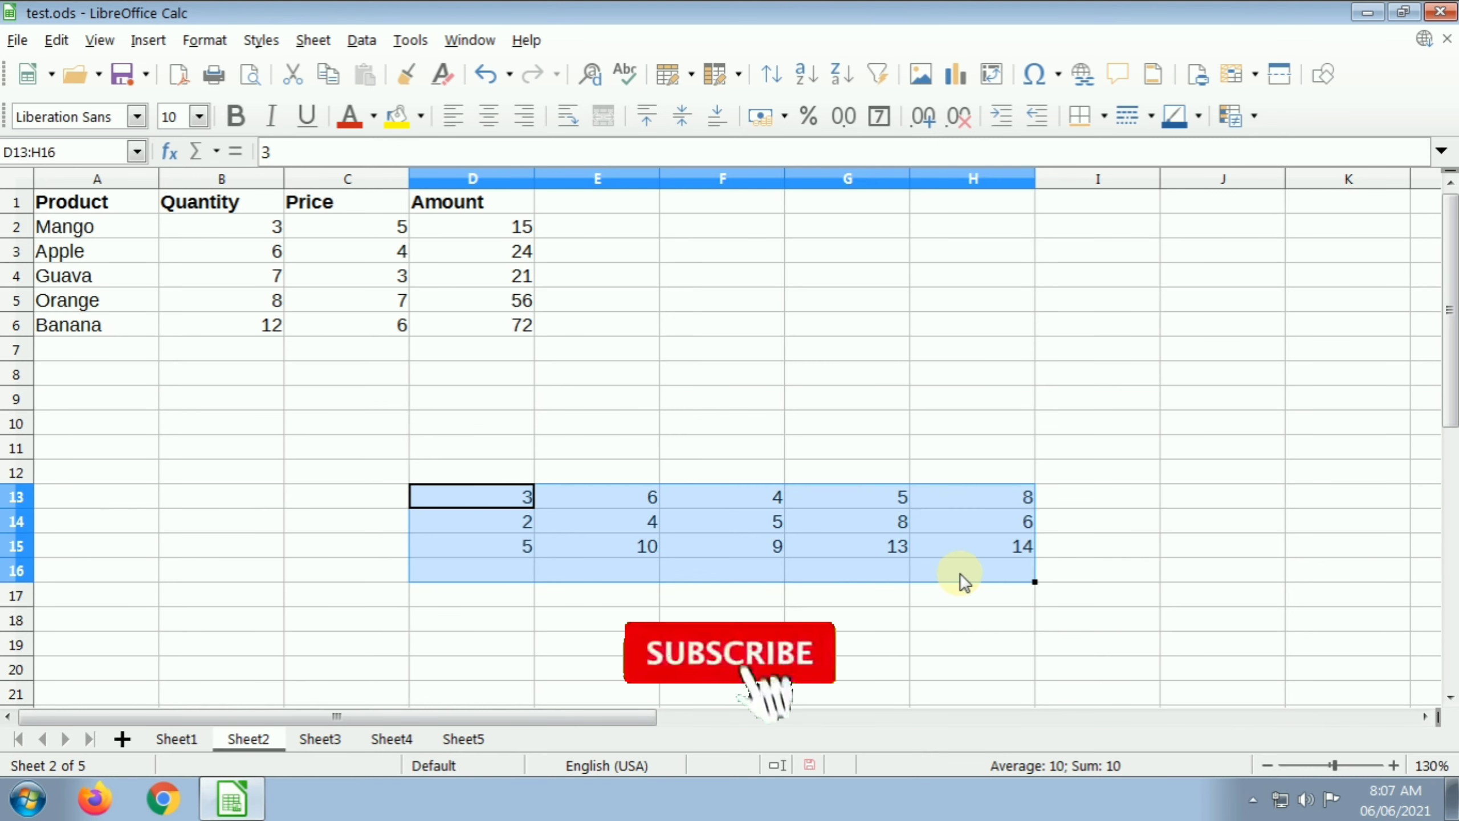
{"action": "key", "text": "Delete"}
{"action": "left_click", "coordinate": [364, 476]}
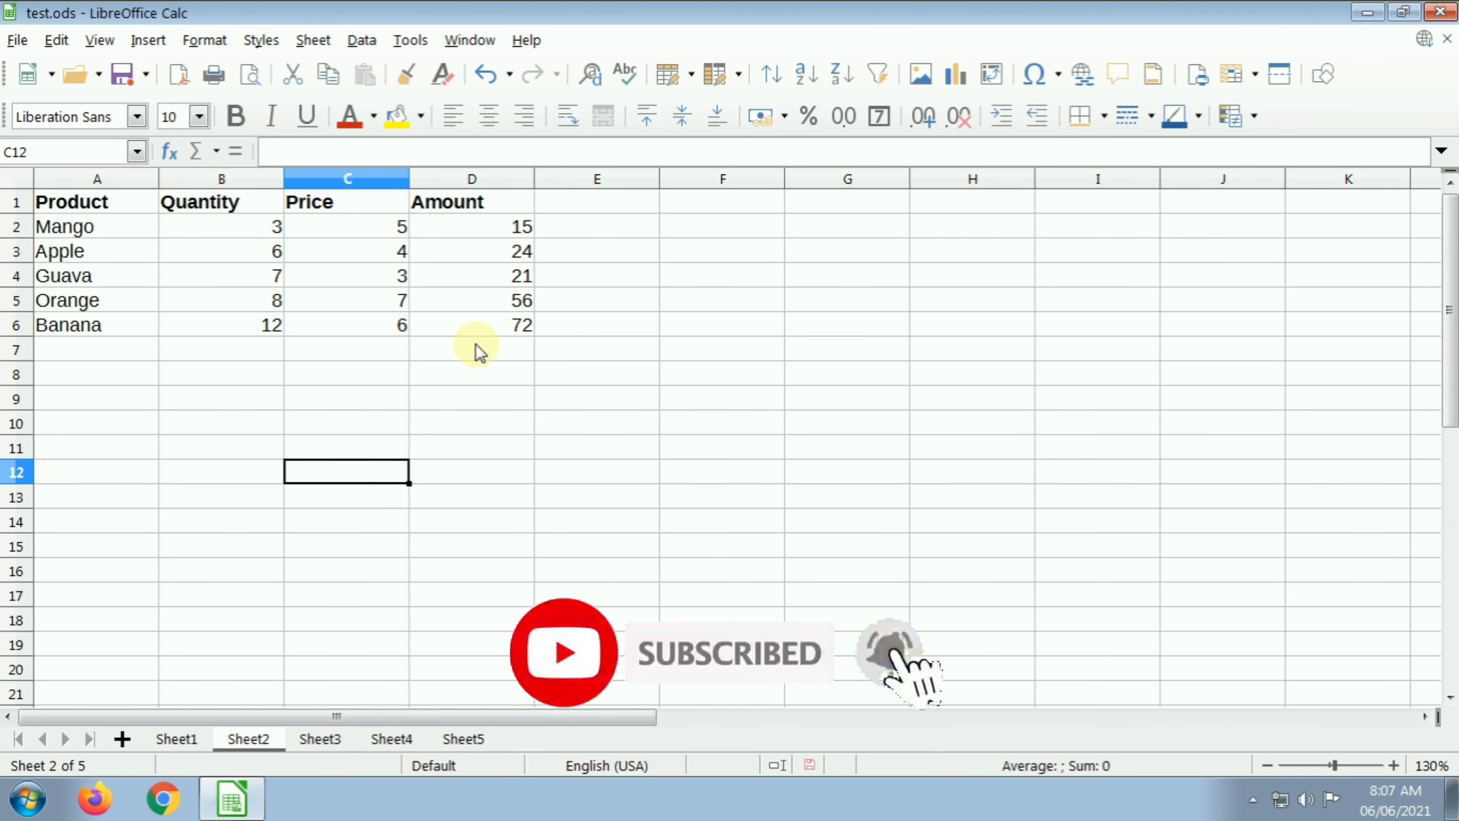
{"action": "left_click_drag", "start_coordinate": [476, 349], "coordinate": [527, 253]}
{"action": "left_click", "coordinate": [459, 476]}
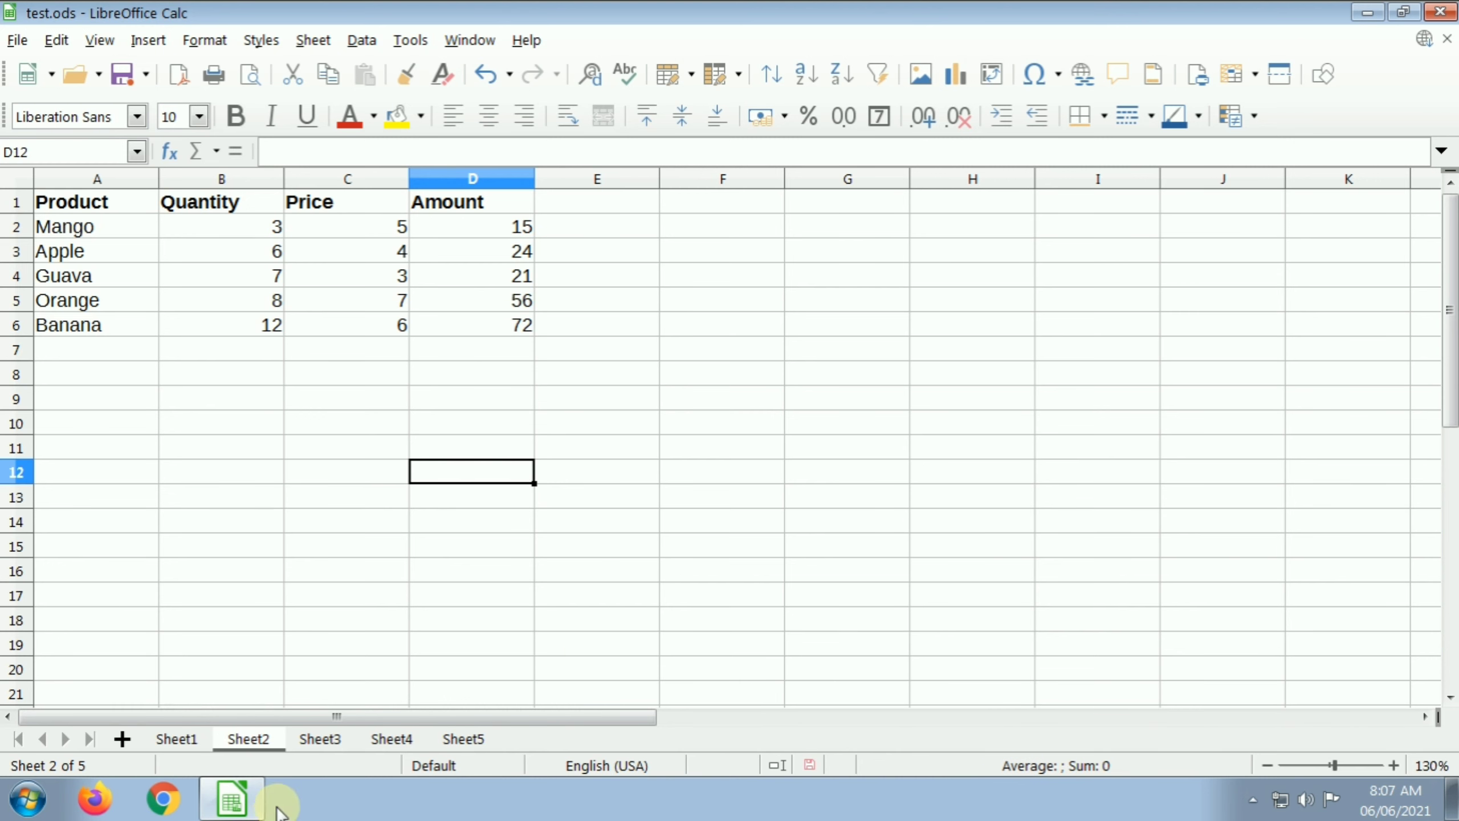
{"action": "left_click", "coordinate": [322, 739]}
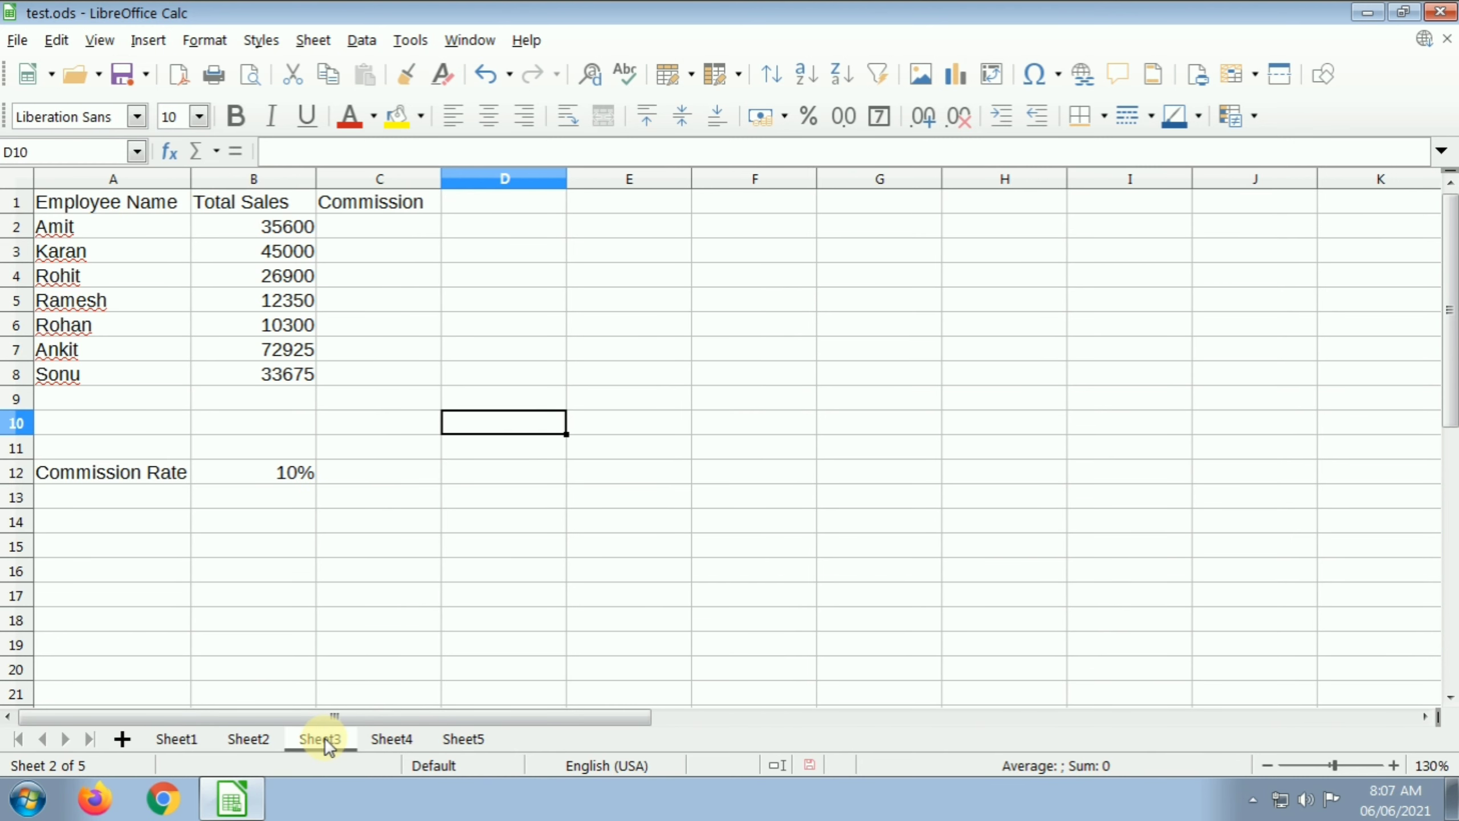
{"action": "left_click", "coordinate": [376, 473]}
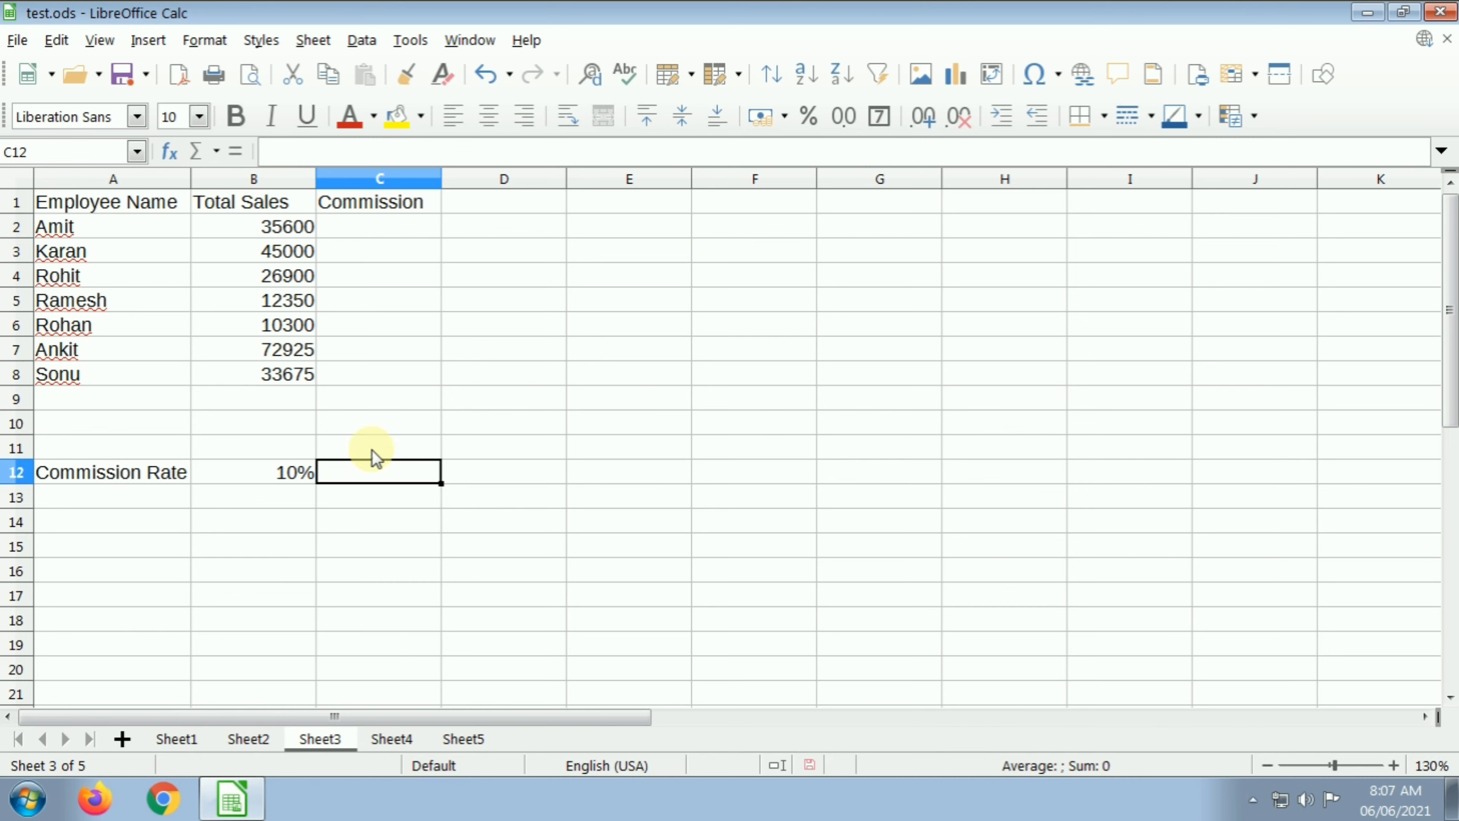
{"action": "left_click", "coordinate": [377, 233]}
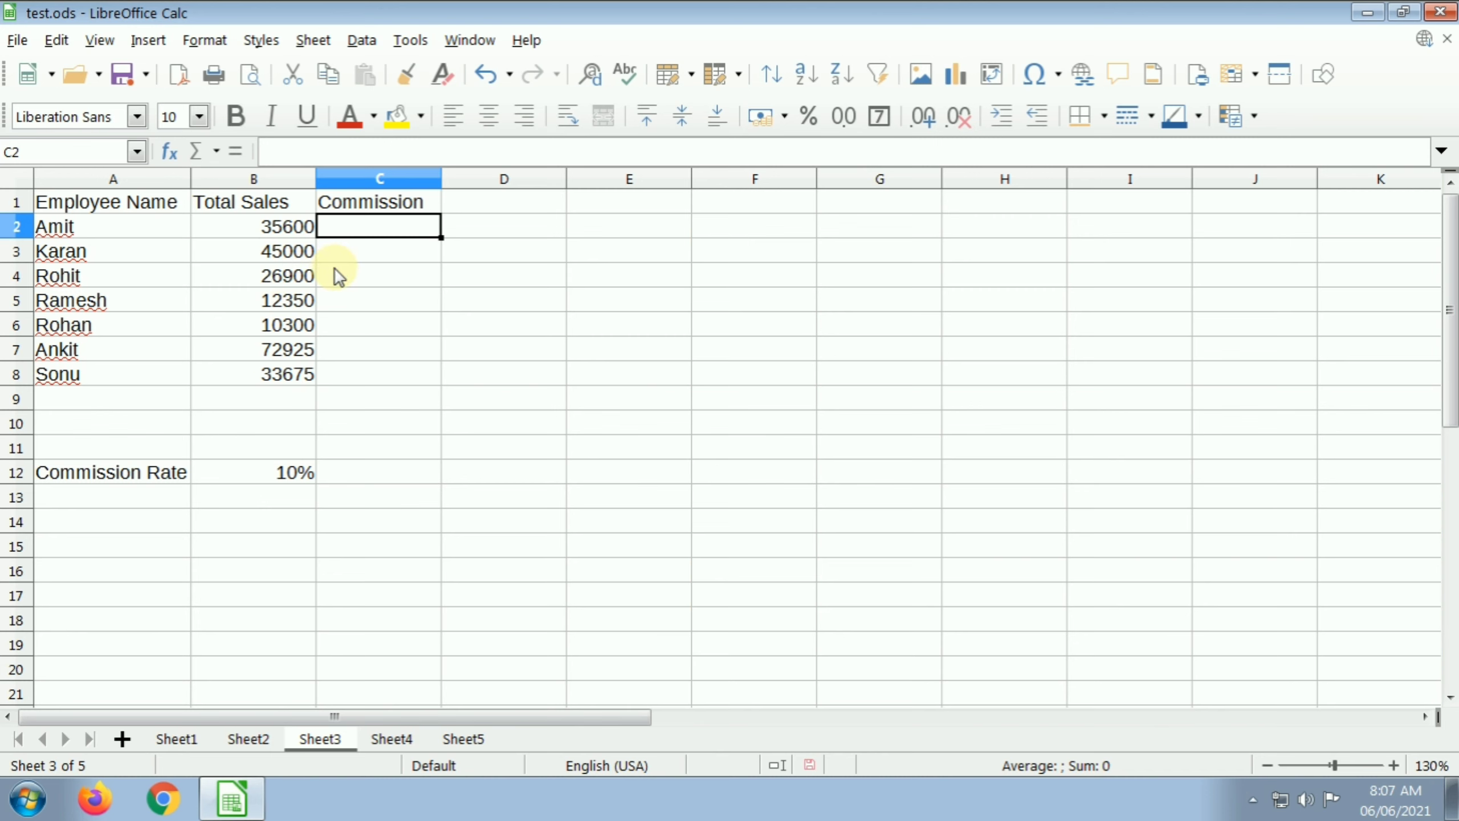
{"action": "left_click", "coordinate": [262, 474]}
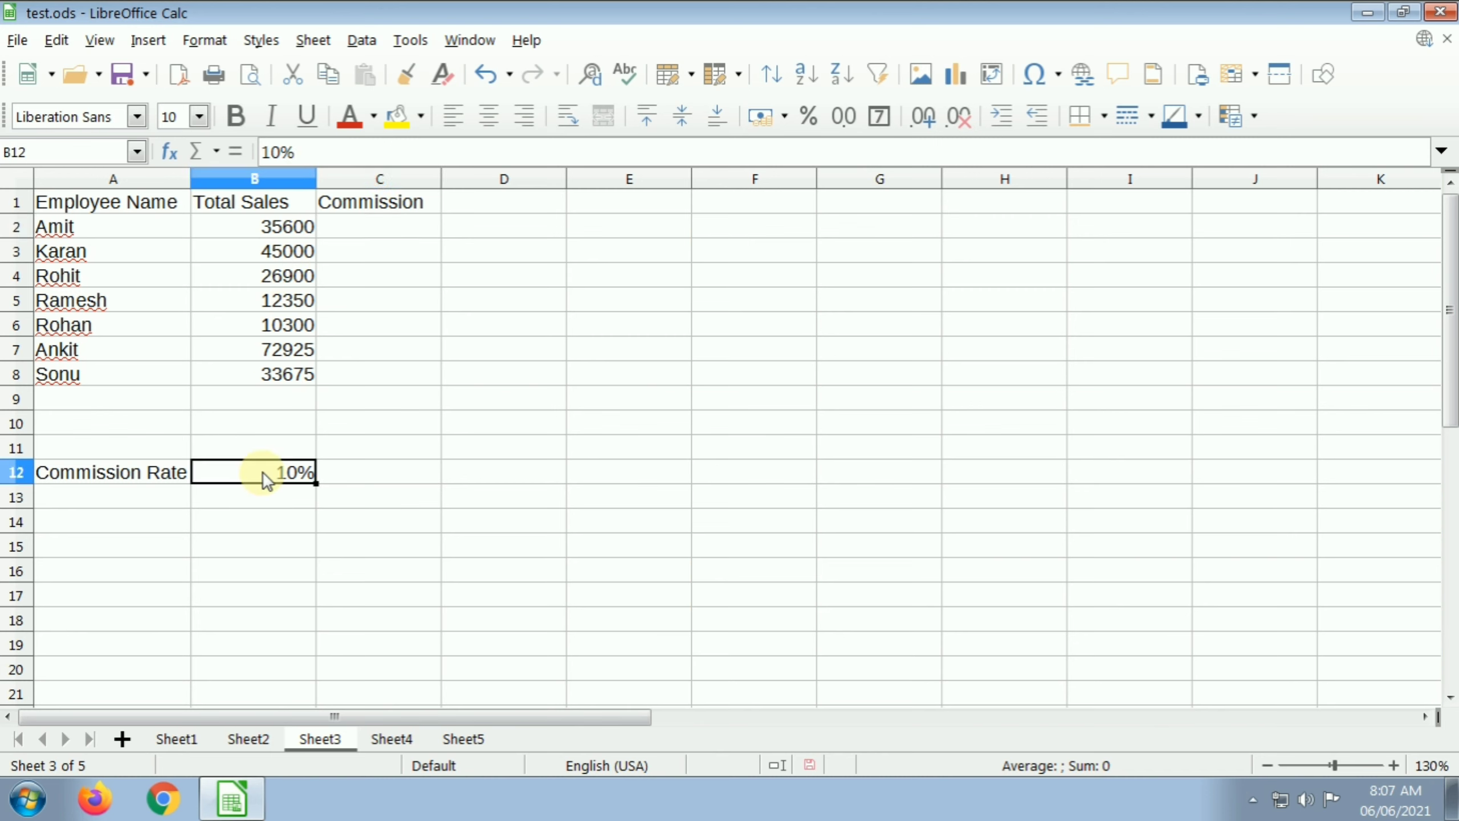
{"action": "left_click", "coordinate": [363, 237]}
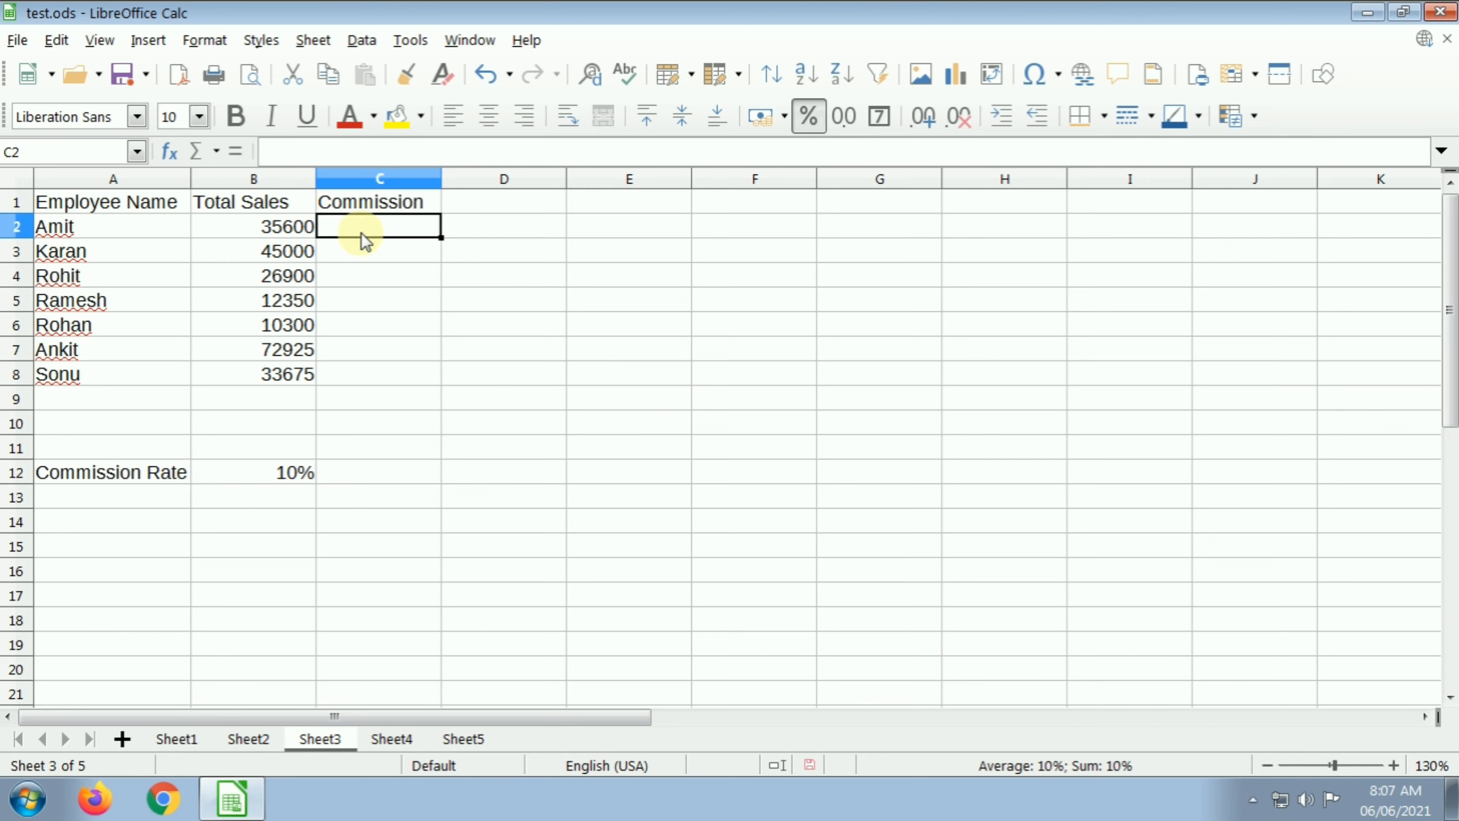
{"action": "left_click", "coordinate": [293, 473]}
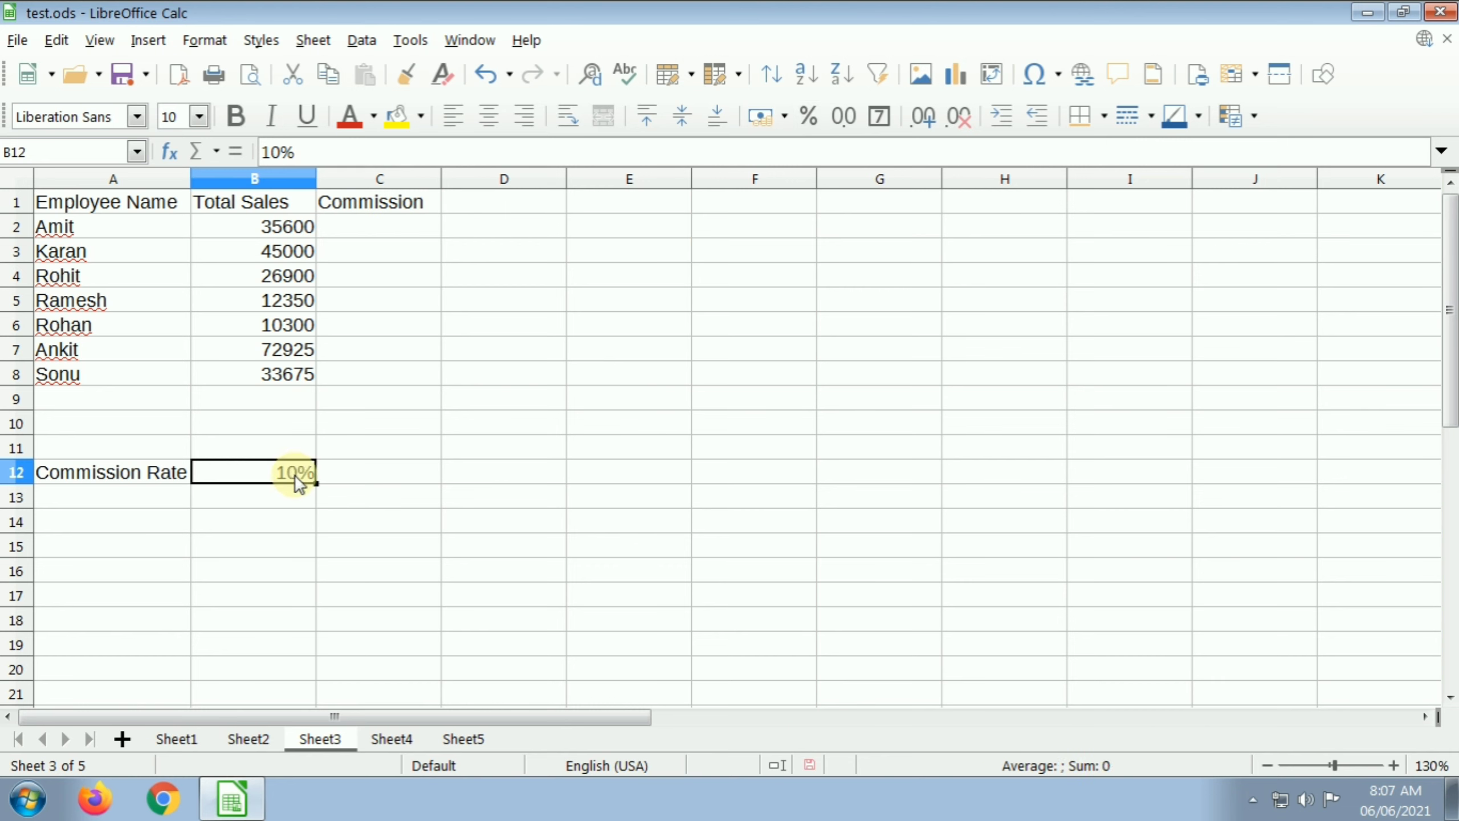
{"action": "left_click", "coordinate": [359, 230]}
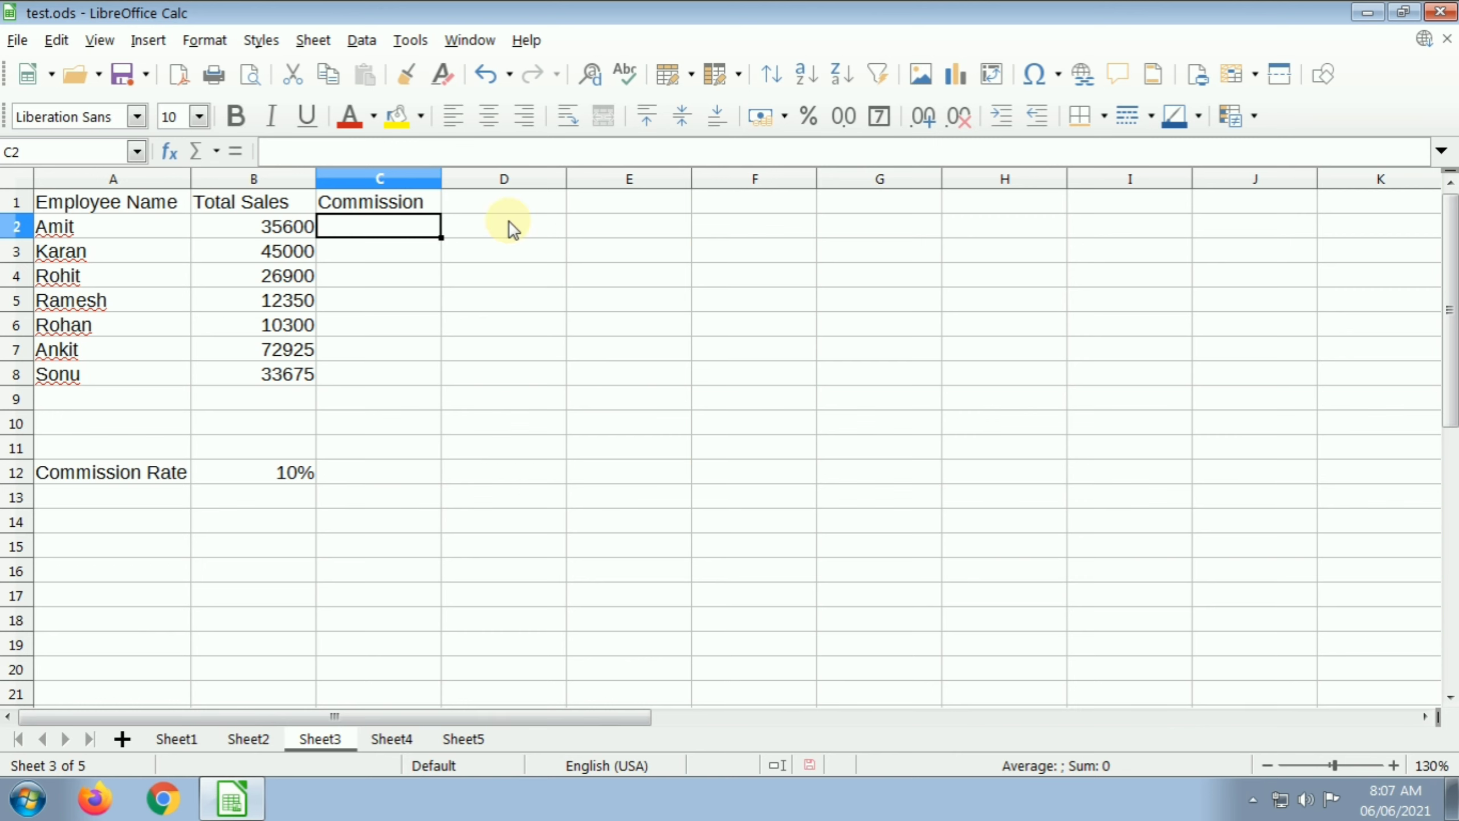
{"action": "type", "text": "="}
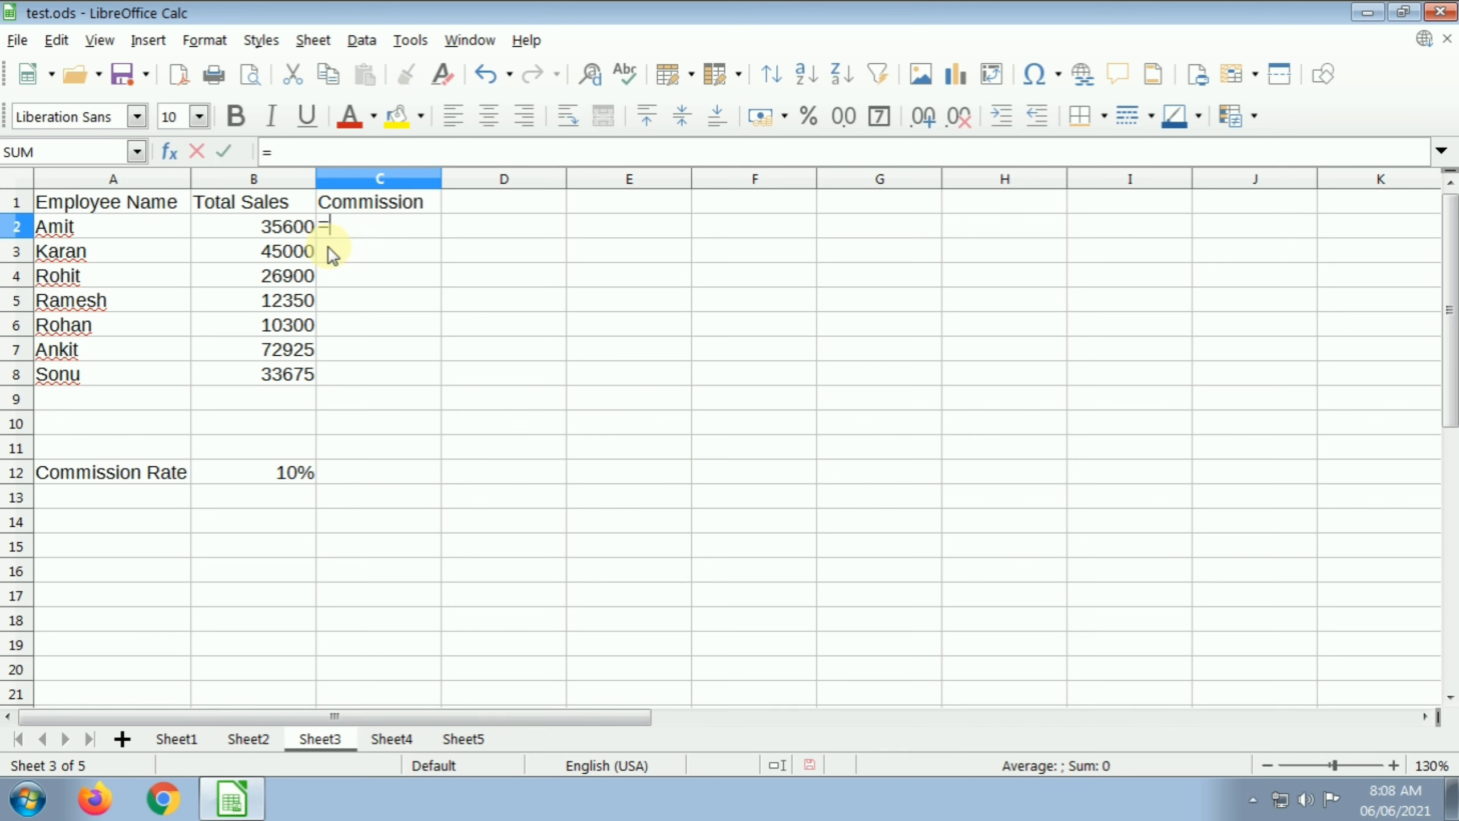
- Enter =B2*$B$12 in C2 for the first commission, showing 3560
{"action": "left_click", "coordinate": [282, 230]}
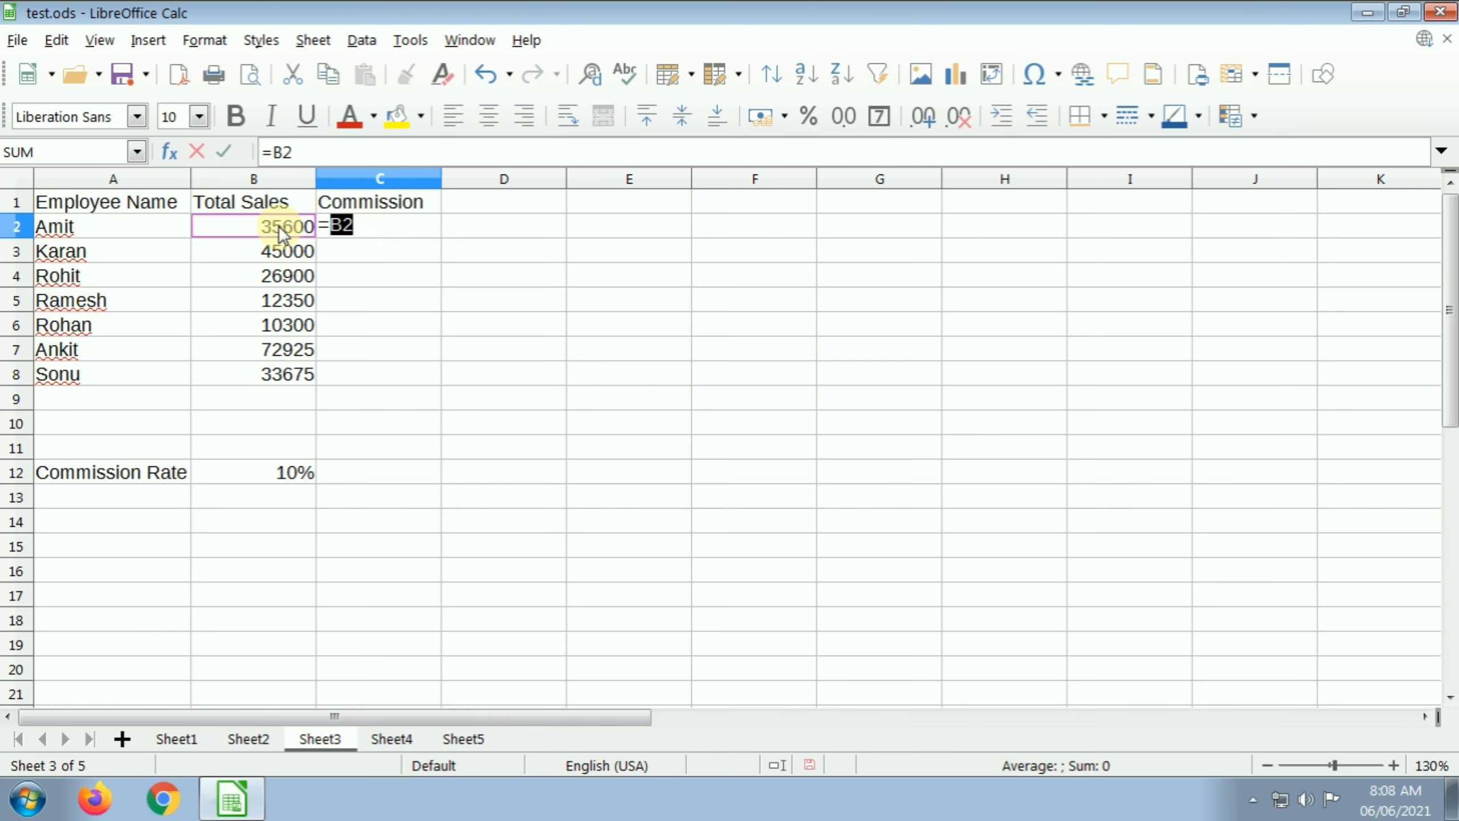
{"action": "type", "text": "*"}
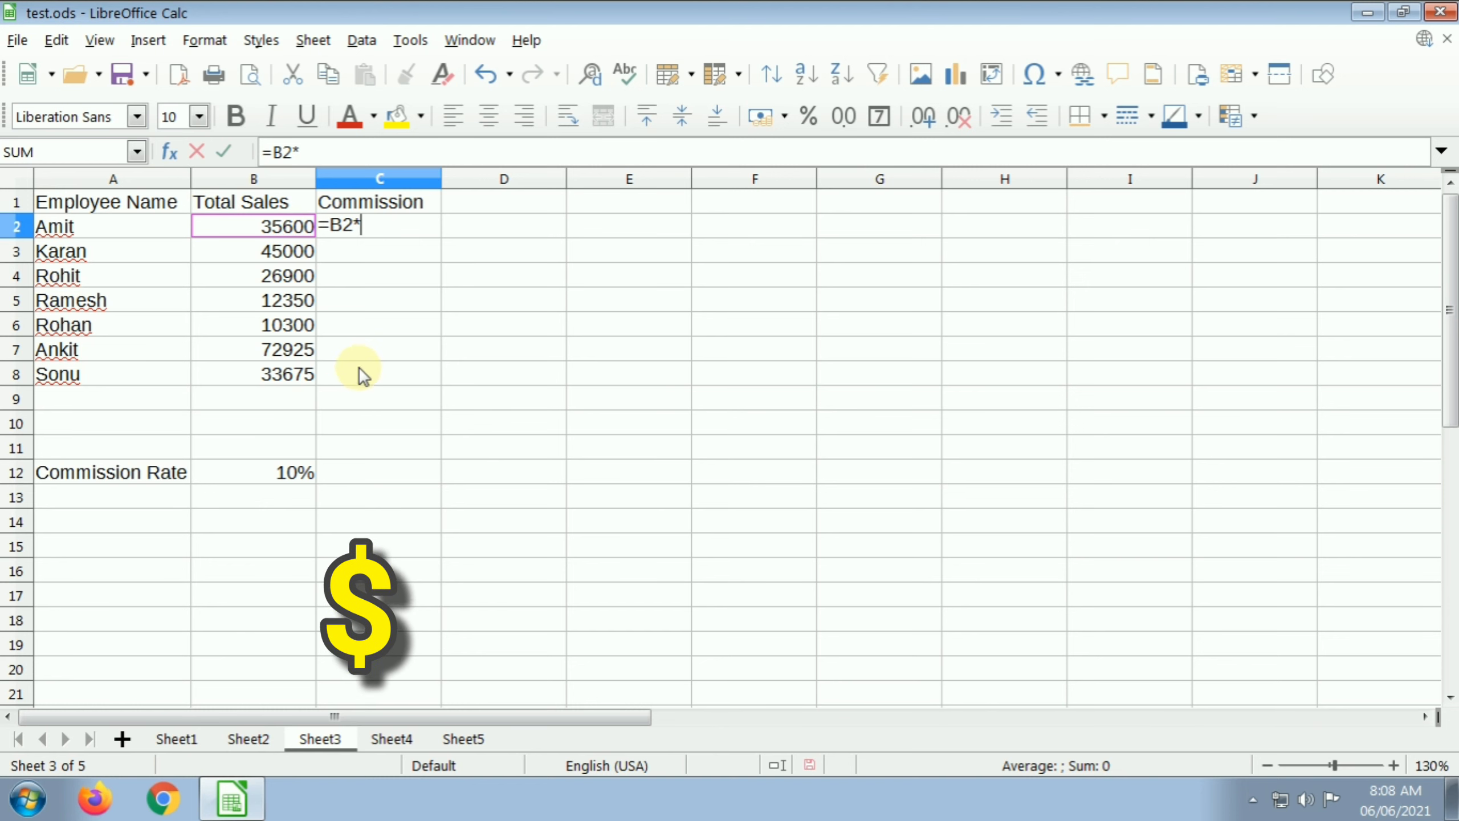
{"action": "type", "text": "$"}
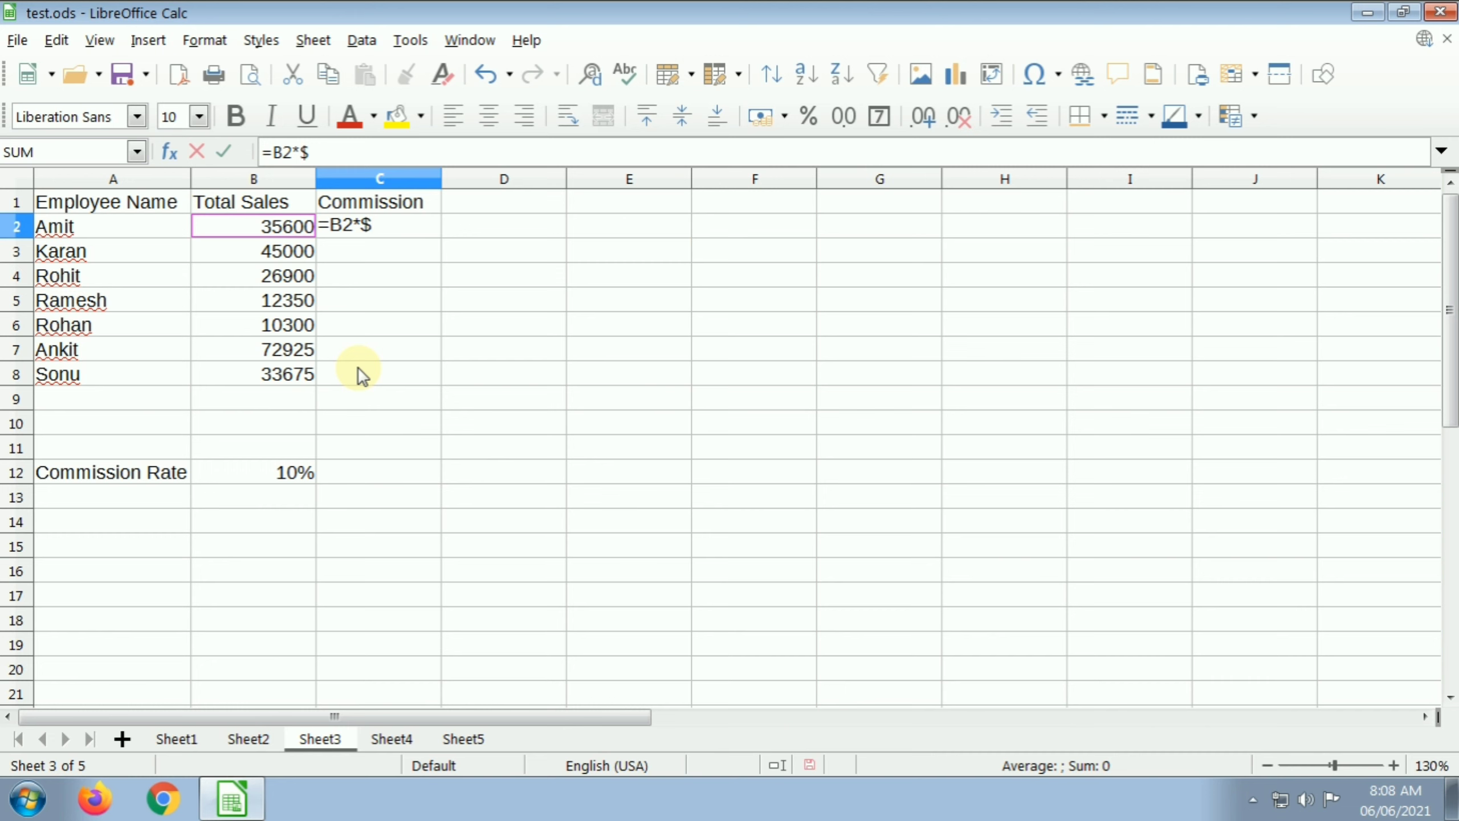
{"action": "type", "text": "B$"}
{"action": "type", "text": "12"}
{"action": "key", "text": "Return"}
- Fill the commission formula down to C8, inspect it, then clear C3:C8
{"action": "left_click", "coordinate": [397, 226]}
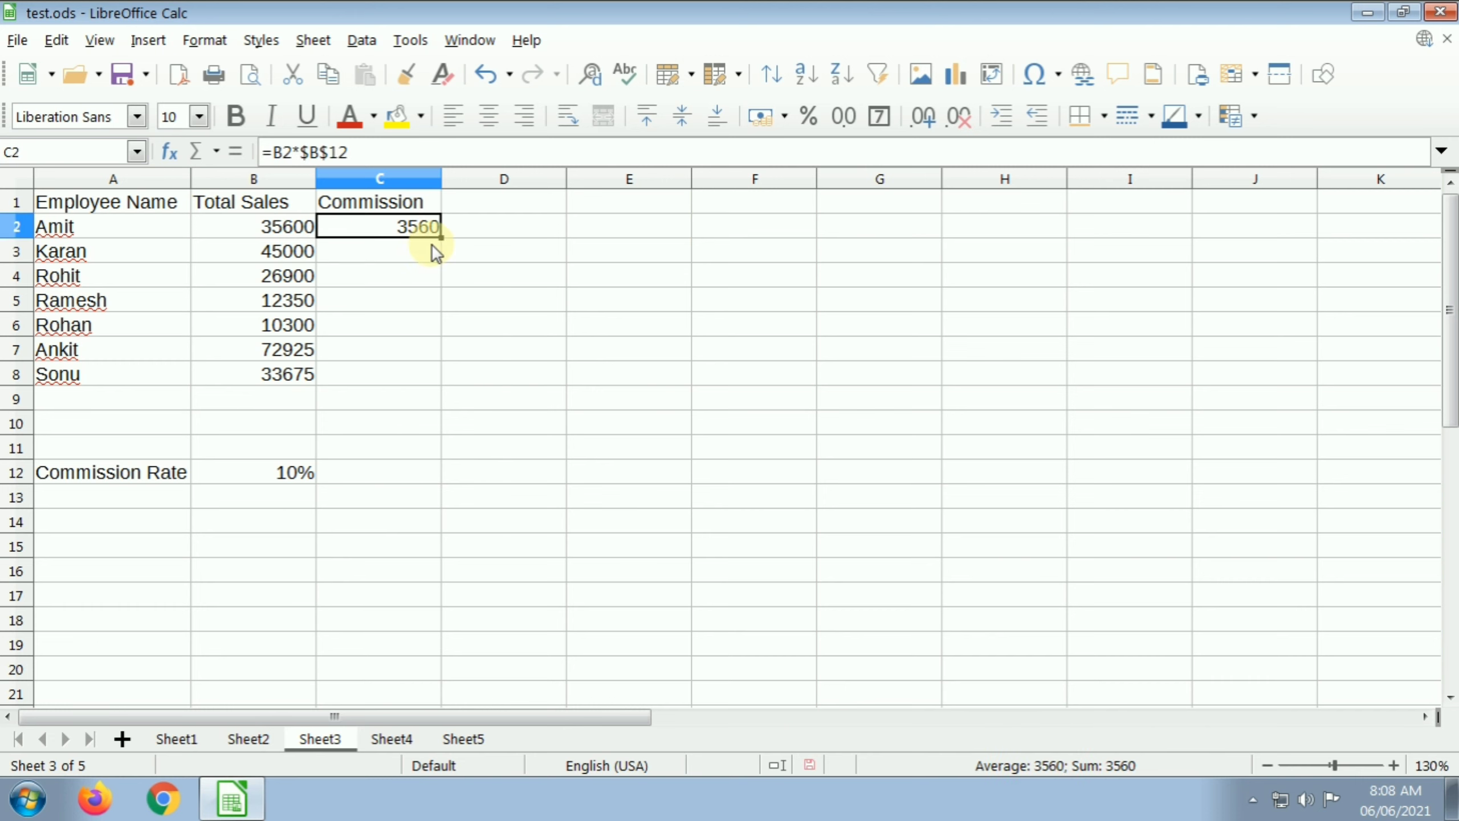
{"action": "left_click_drag", "start_coordinate": [441, 237], "coordinate": [435, 384]}
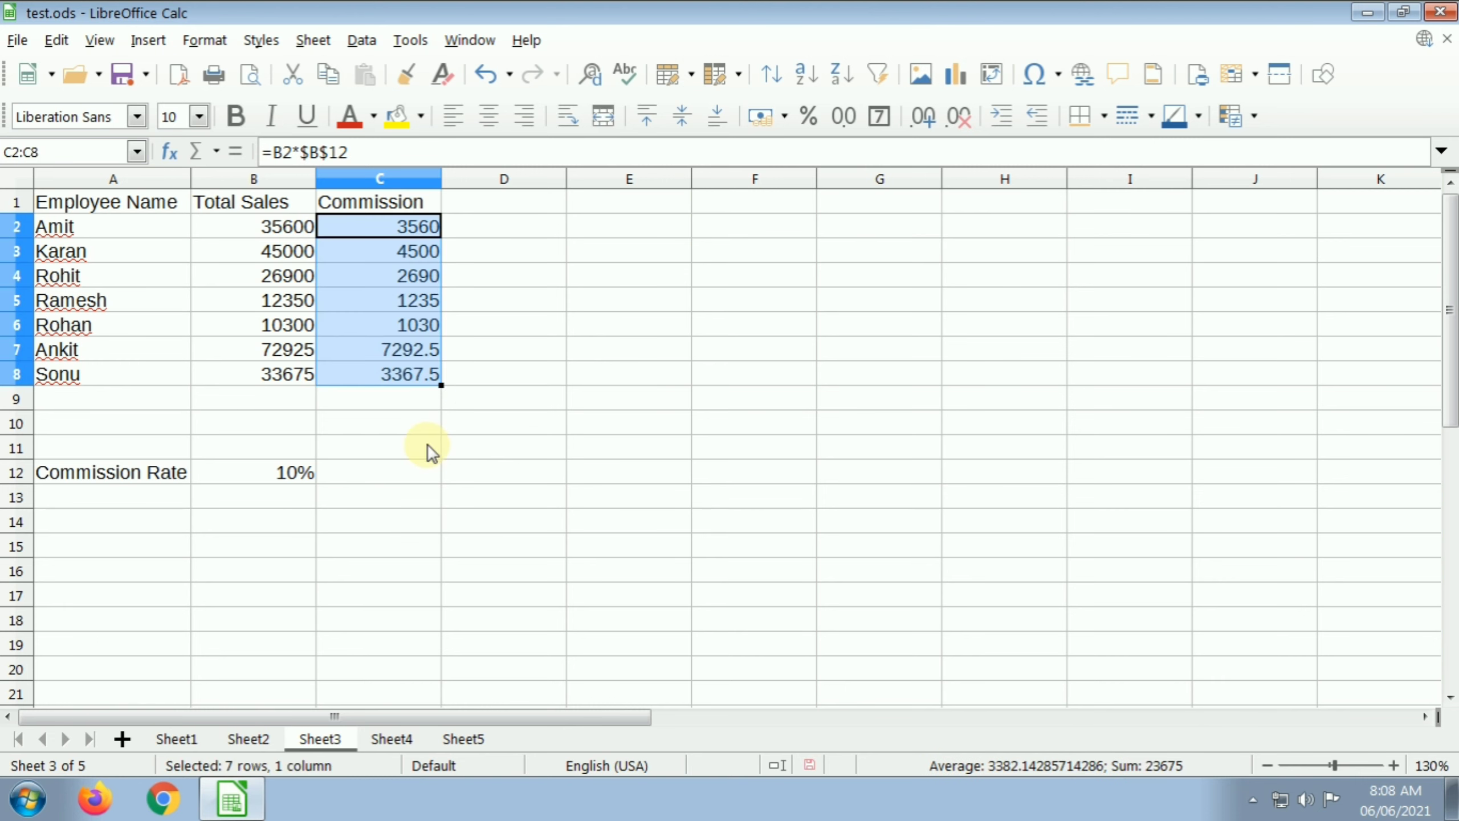
{"action": "left_click", "coordinate": [410, 374]}
{"action": "left_click", "coordinate": [413, 323]}
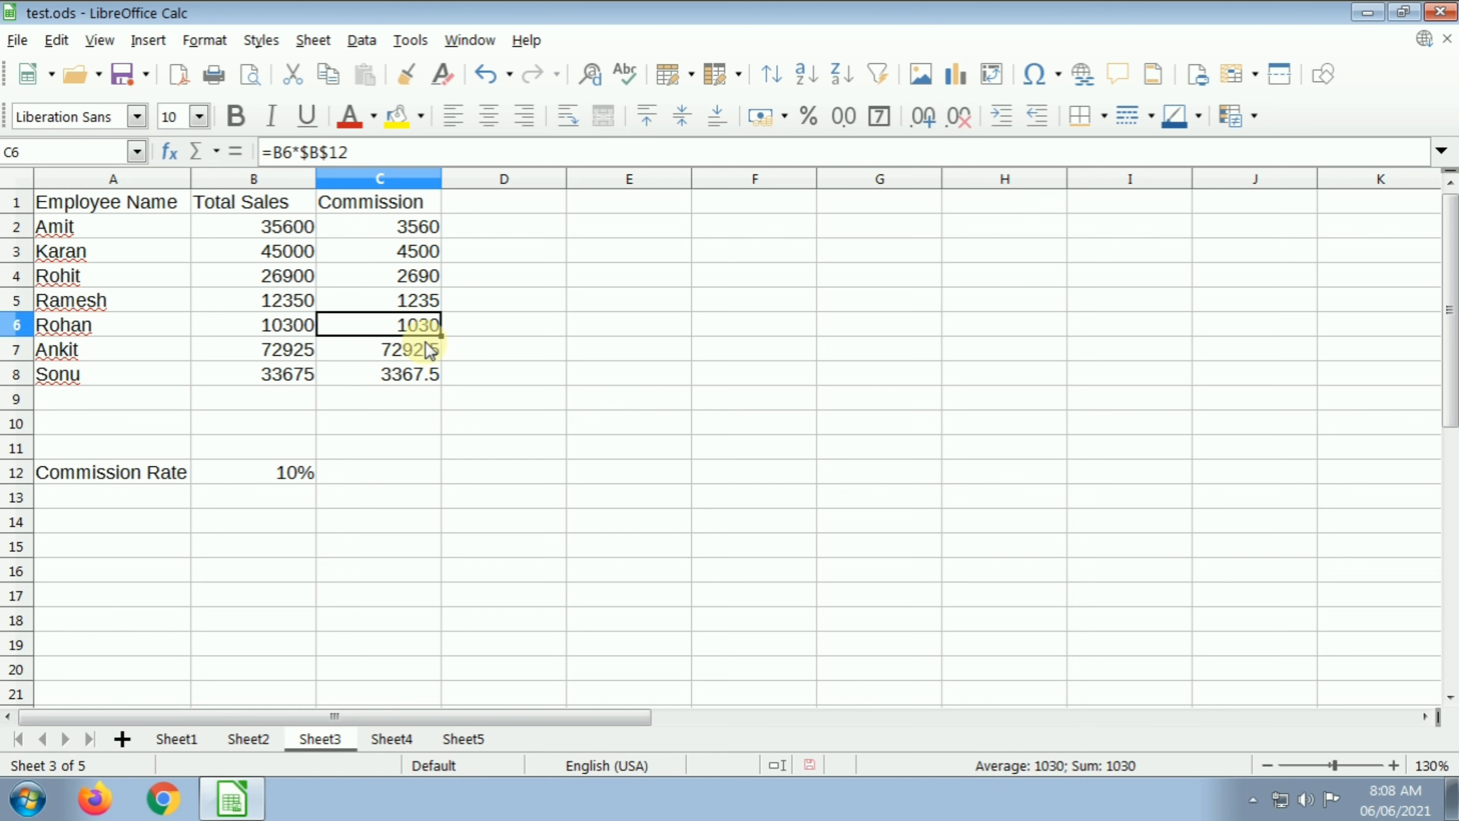
{"action": "left_click_drag", "start_coordinate": [408, 256], "coordinate": [427, 389]}
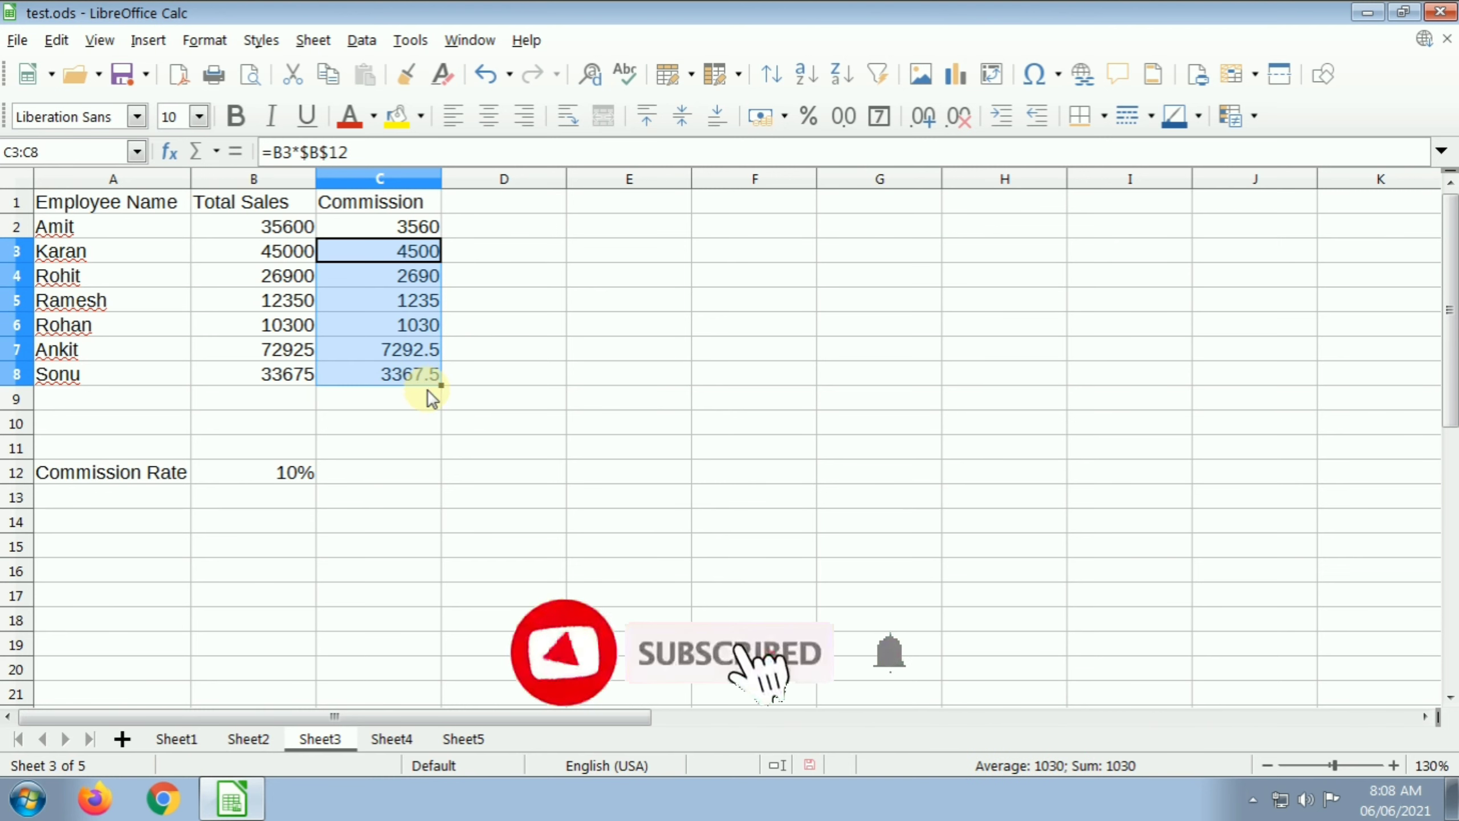
{"action": "key", "text": "Delete"}
{"action": "key", "text": "Up"}
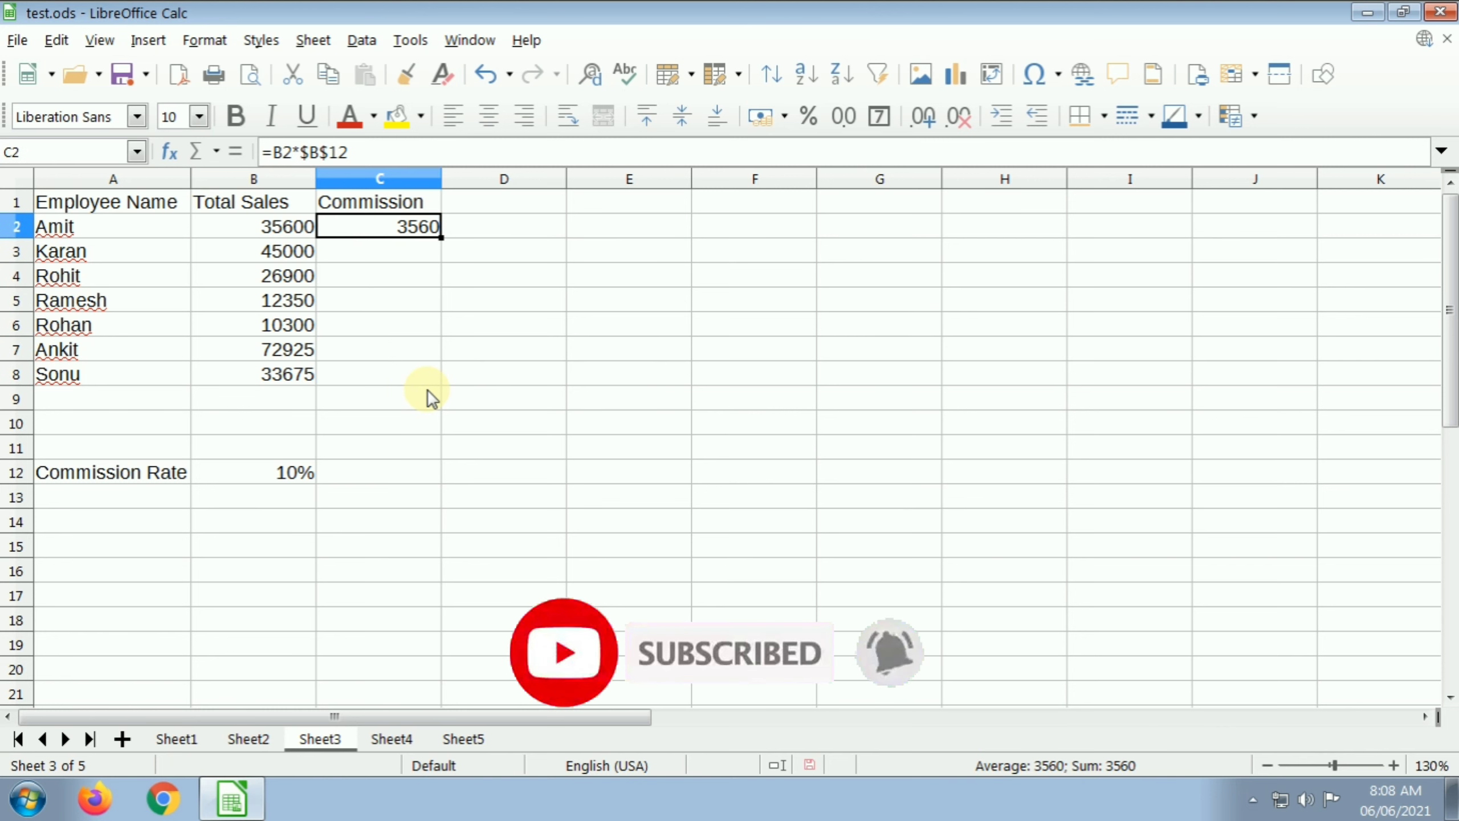
- Drop the row lock from C2's rate reference, fill it to C8, then clear the zero results
{"action": "key", "text": "F2"}
{"action": "key", "text": "Left"}
{"action": "key", "text": "Left"}
{"action": "key", "text": "BackSpace"}
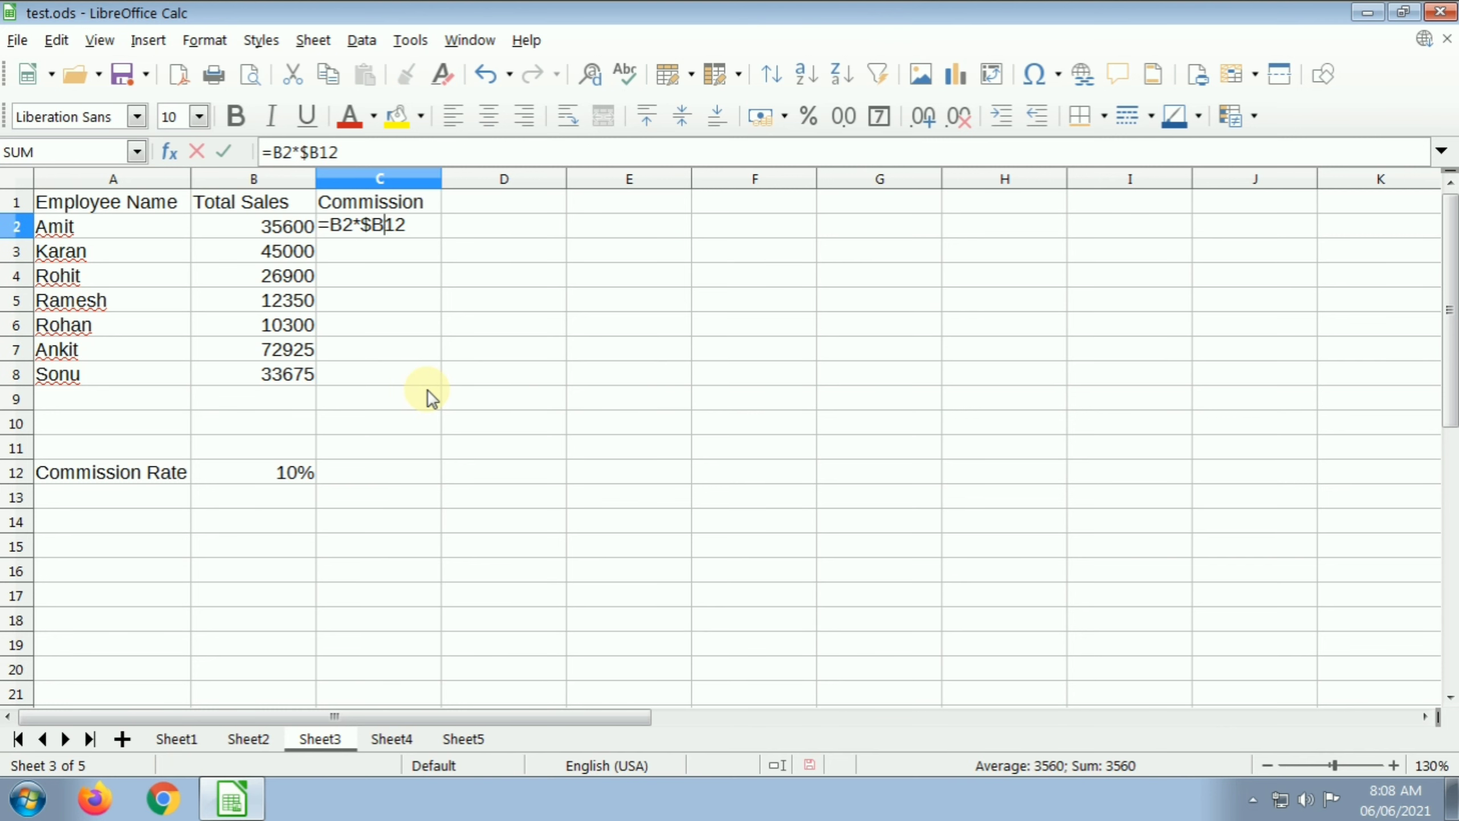
{"action": "key", "text": "Return"}
{"action": "key", "text": "Up"}
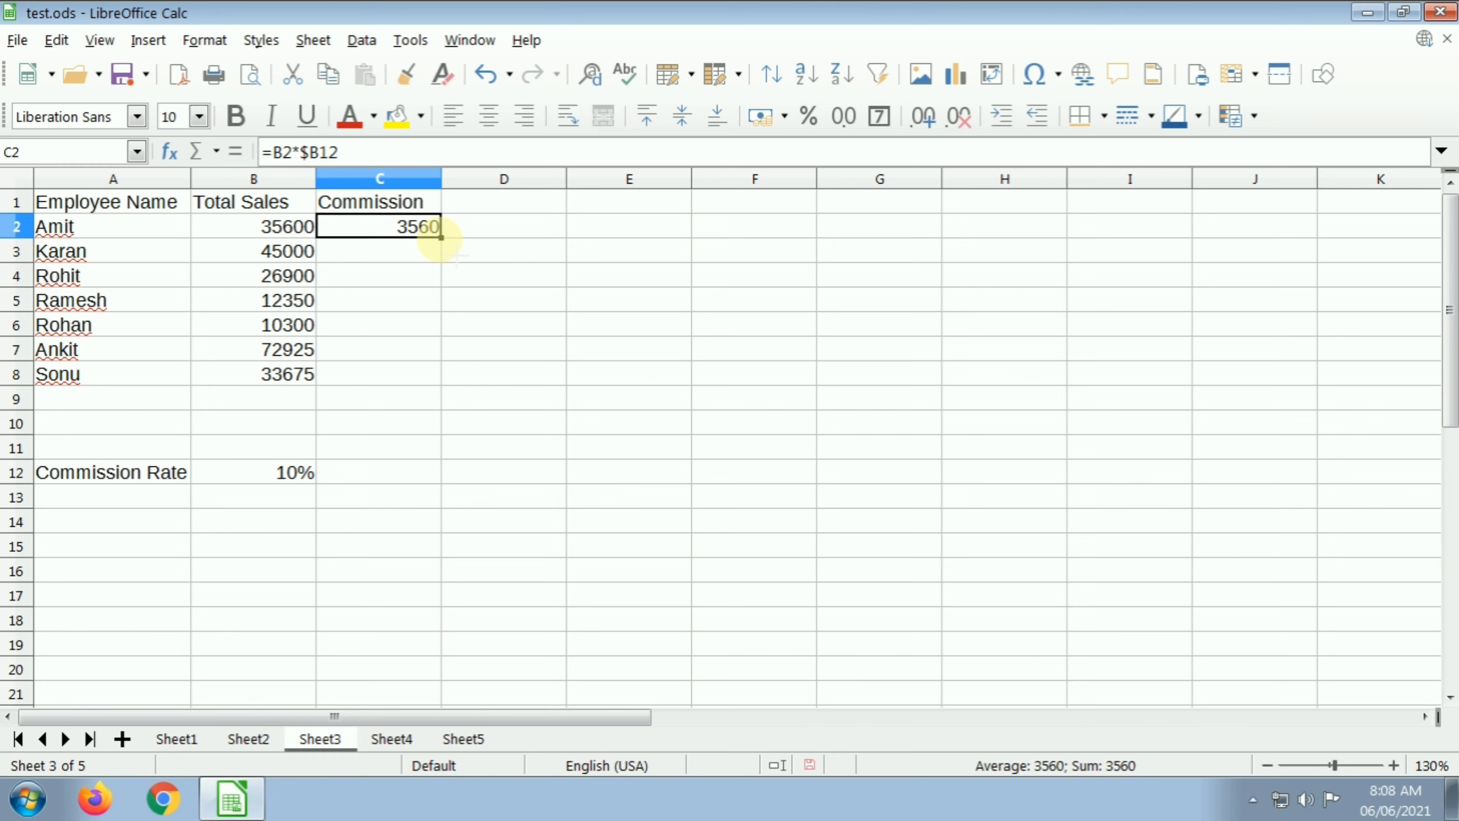
{"action": "left_click_drag", "start_coordinate": [440, 236], "coordinate": [442, 387]}
{"action": "left_click", "coordinate": [543, 337]}
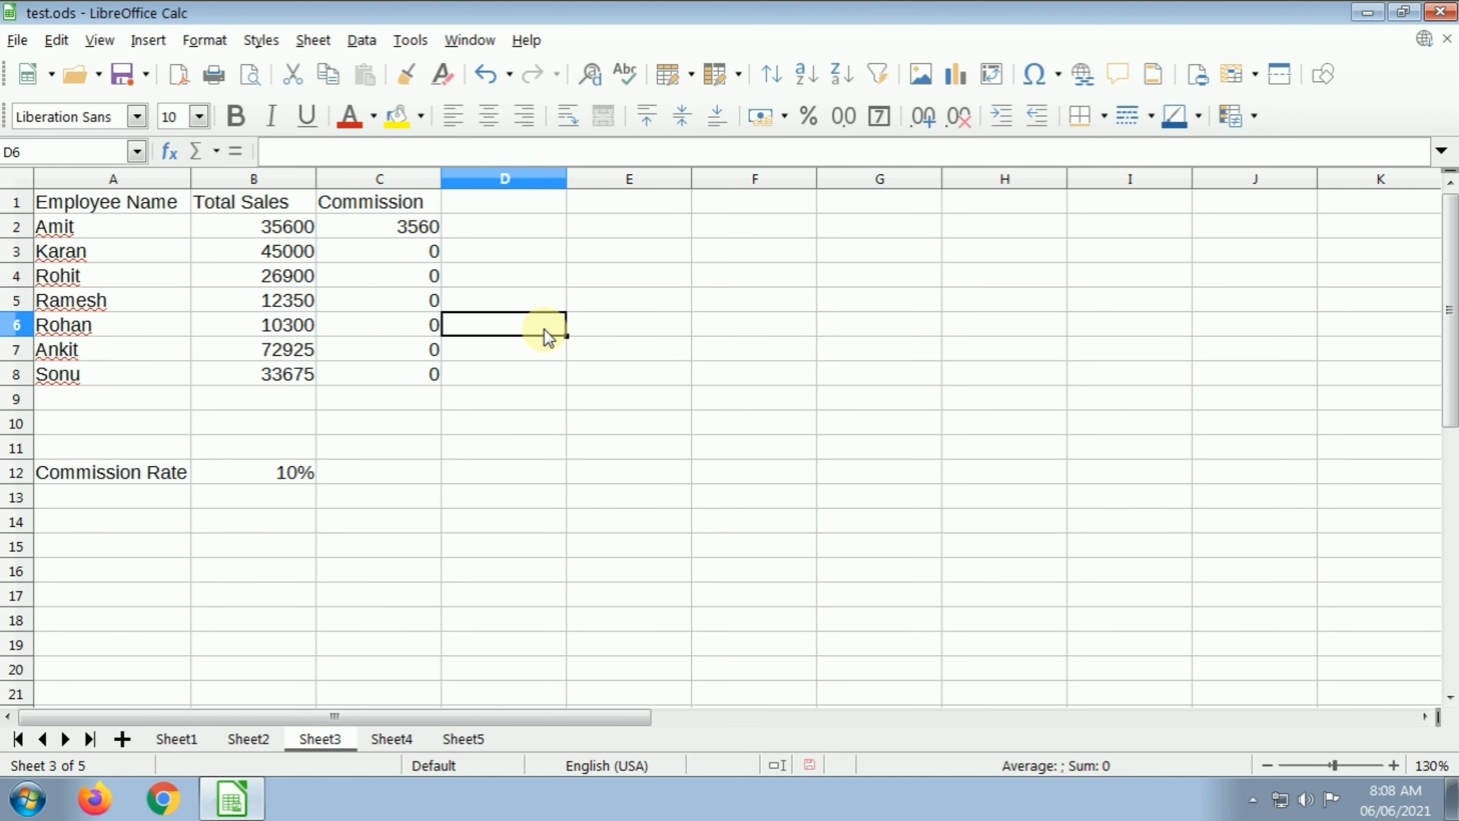
{"action": "left_click_drag", "start_coordinate": [405, 252], "coordinate": [403, 369]}
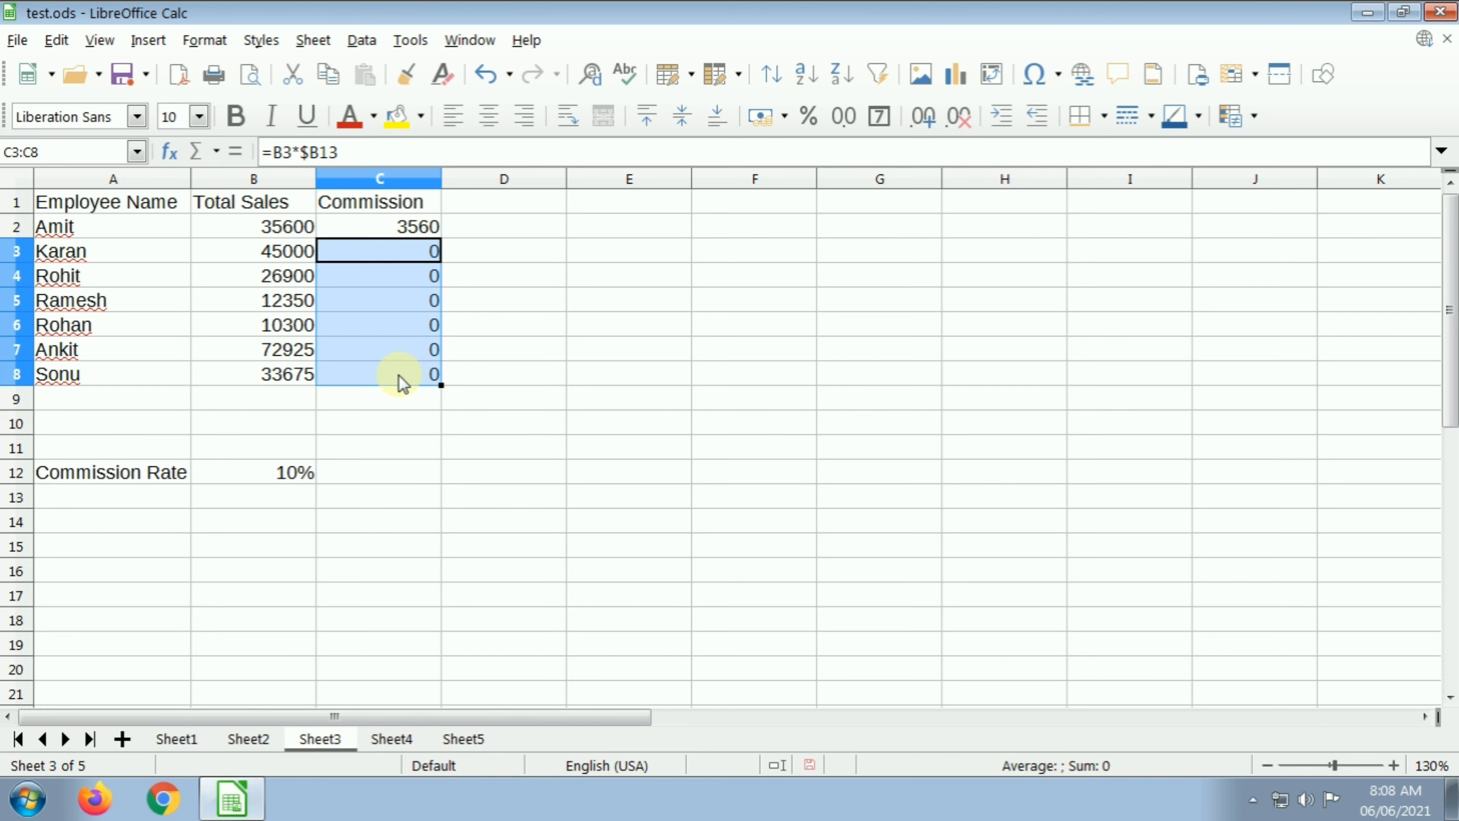
{"action": "key", "text": "Delete"}
{"action": "key", "text": "Up"}
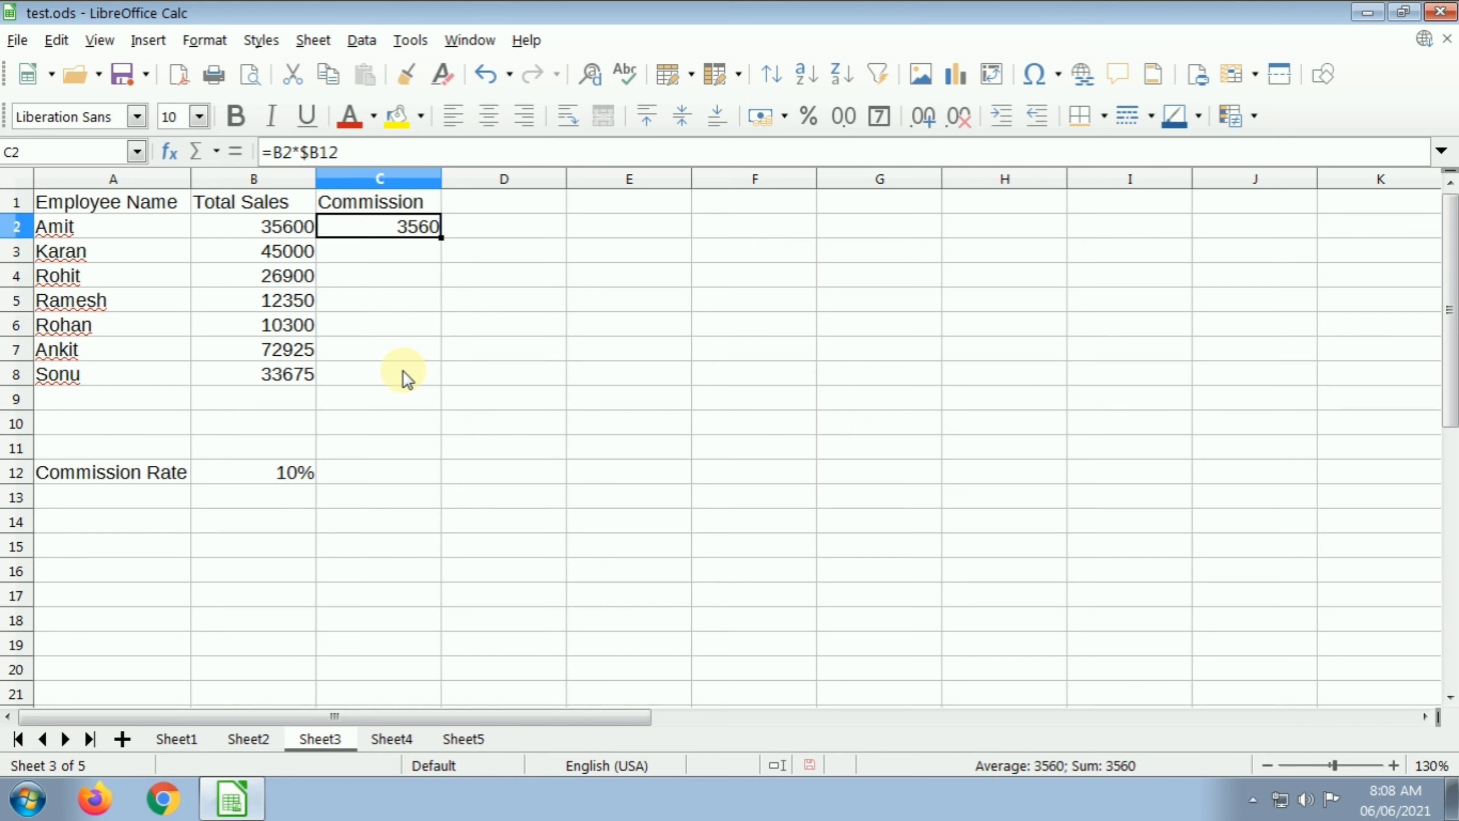
- Change C2 to =B2*B$12 and fill it down through C8
{"action": "key", "text": "F2"}
{"action": "key", "text": "Left"}
{"action": "key", "text": "Left"}
{"action": "key", "text": "Left"}
{"action": "key", "text": "BackSpace"}
{"action": "key", "text": "Right"}
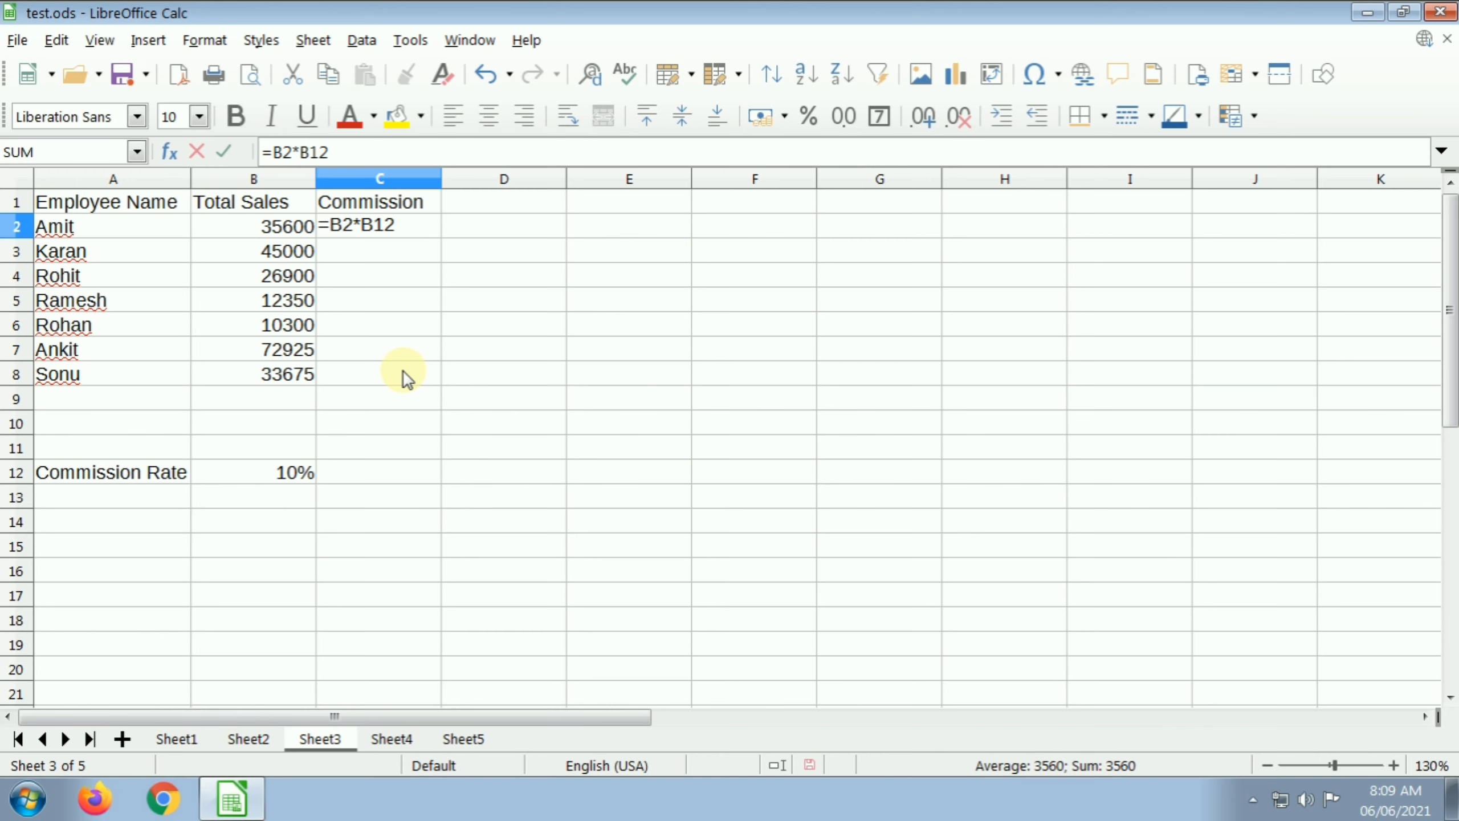
{"action": "type", "text": "$"}
{"action": "key", "text": "Return"}
{"action": "key", "text": "Up"}
{"action": "left_click_drag", "start_coordinate": [441, 236], "coordinate": [439, 399]}
- Check the commission formulas in C3:C8, then switch to Sheet4
{"action": "left_click", "coordinate": [448, 424]}
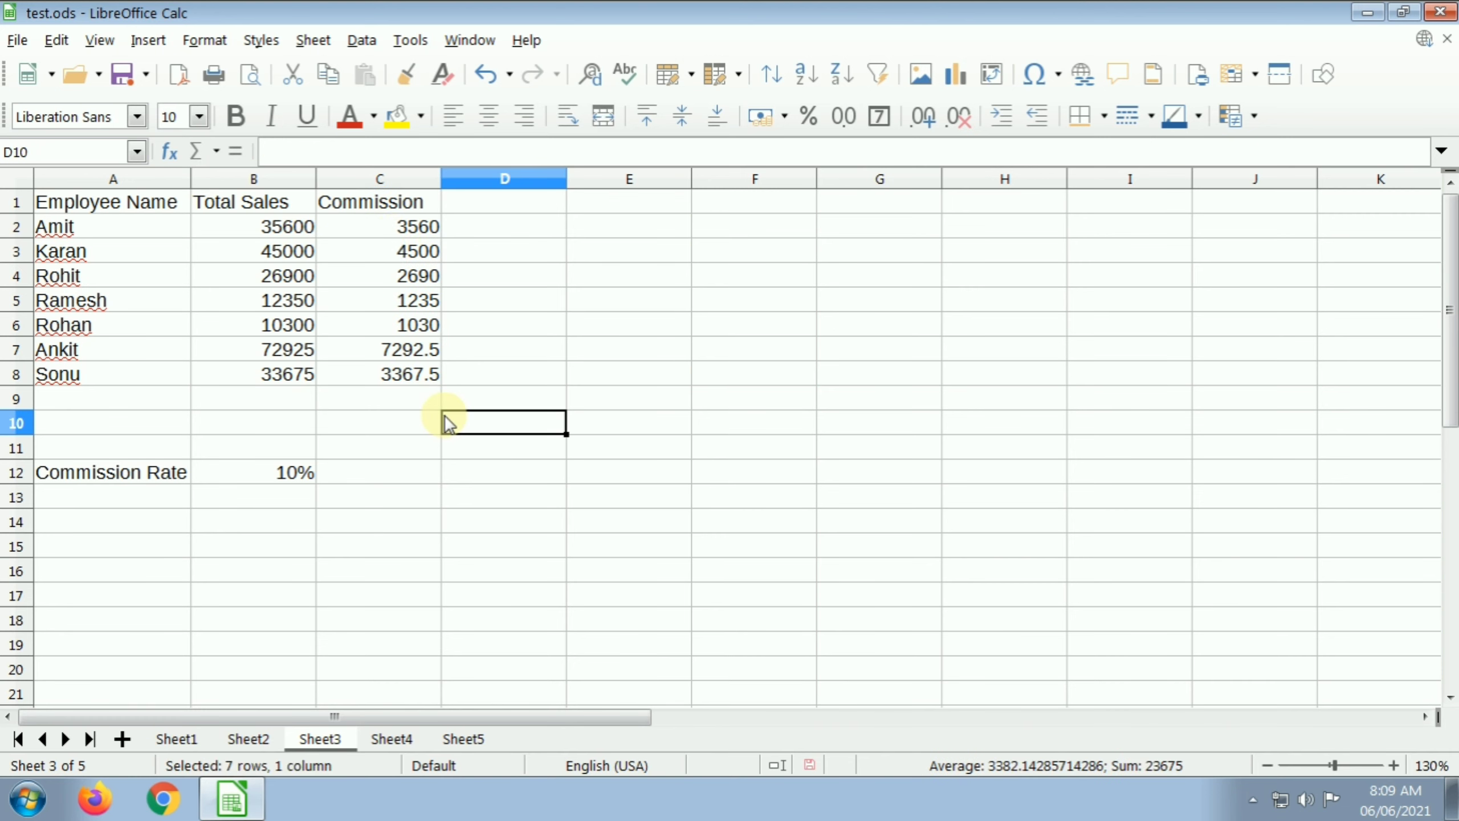
{"action": "left_click", "coordinate": [400, 251]}
{"action": "left_click", "coordinate": [399, 276]}
{"action": "left_click", "coordinate": [396, 300]}
{"action": "left_click", "coordinate": [397, 325]}
{"action": "left_click", "coordinate": [399, 349]}
{"action": "left_click", "coordinate": [401, 371]}
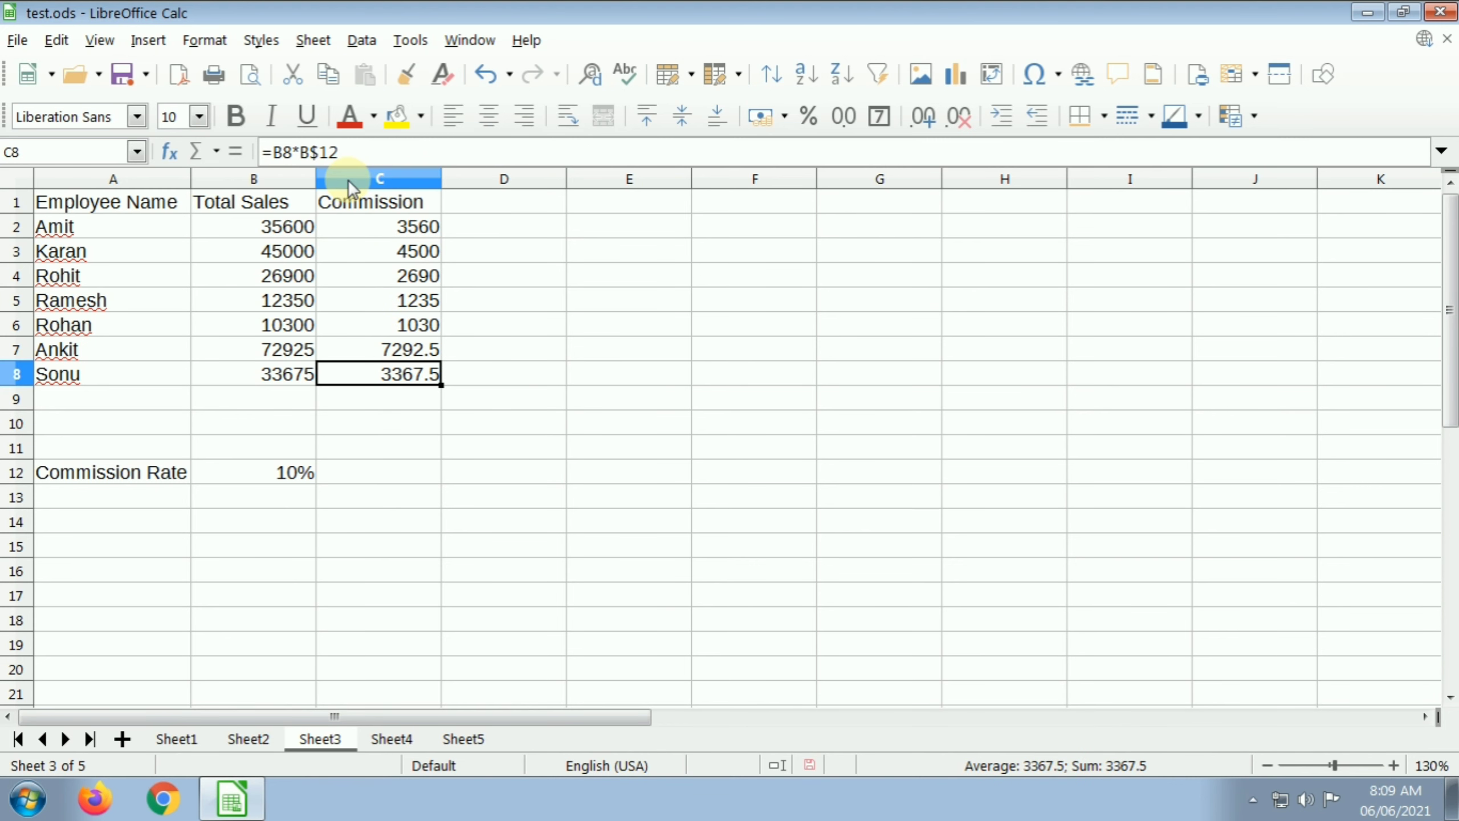
{"action": "key", "text": "ctrl+Page_Down"}
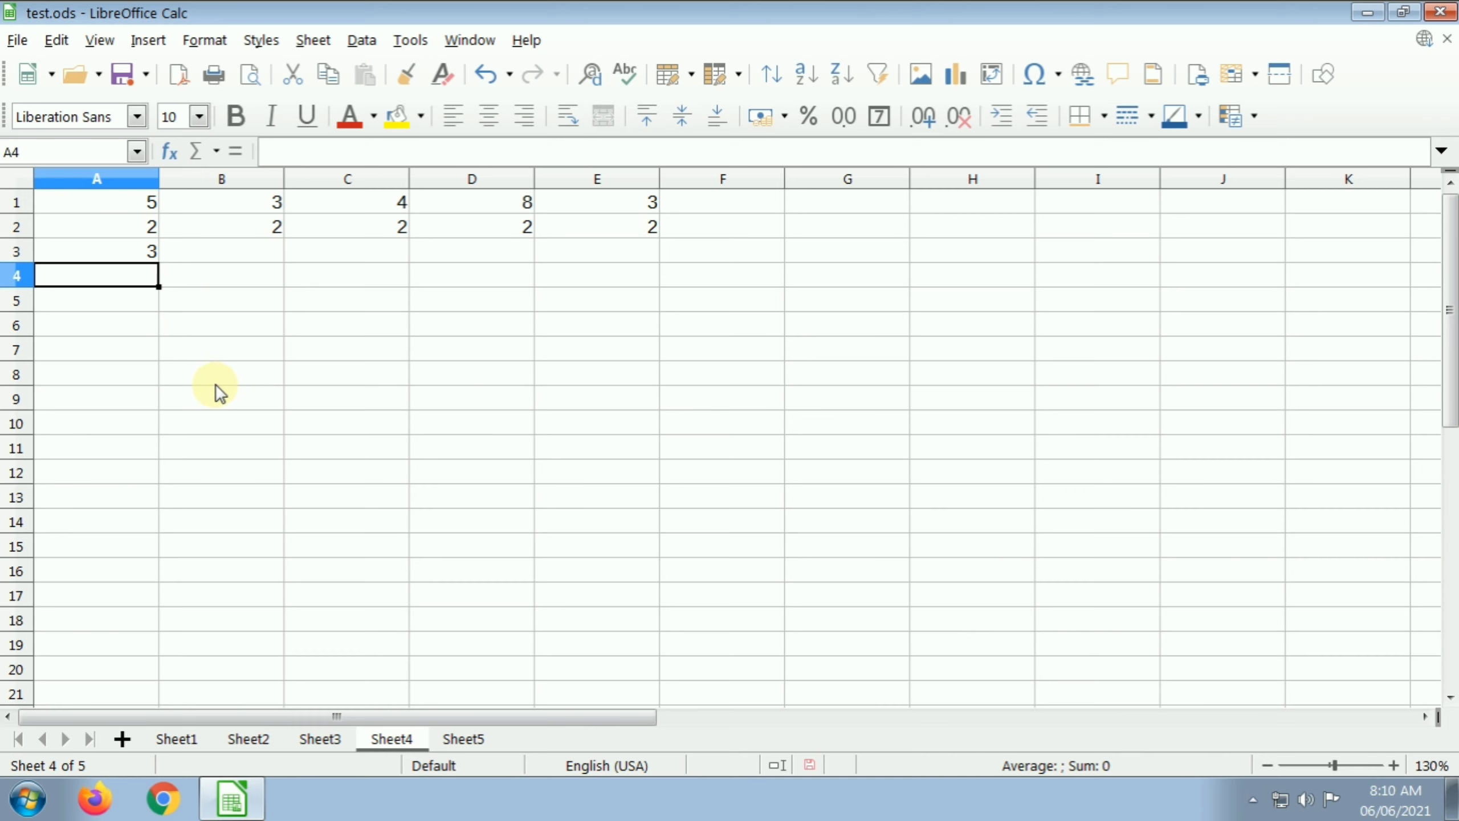
- Enter =A1*A$2 in A4, locking the row of A2, to get 10
{"action": "type", "text": "="}
{"action": "key", "text": "Up"}
{"action": "key", "text": "Up"}
{"action": "key", "text": "Up"}
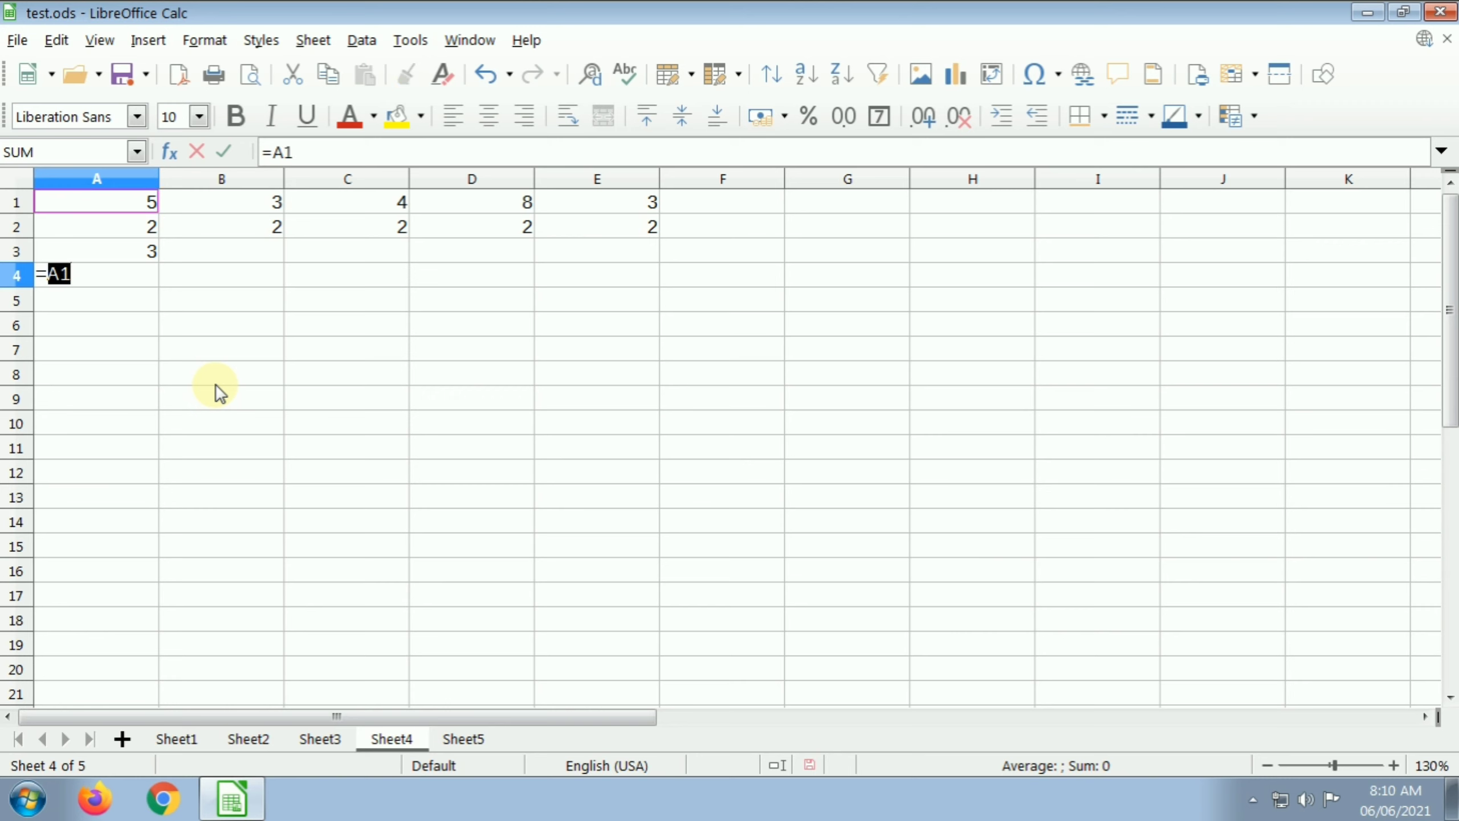
{"action": "type", "text": "*"}
{"action": "key", "text": "Up"}
{"action": "key", "text": "Up"}
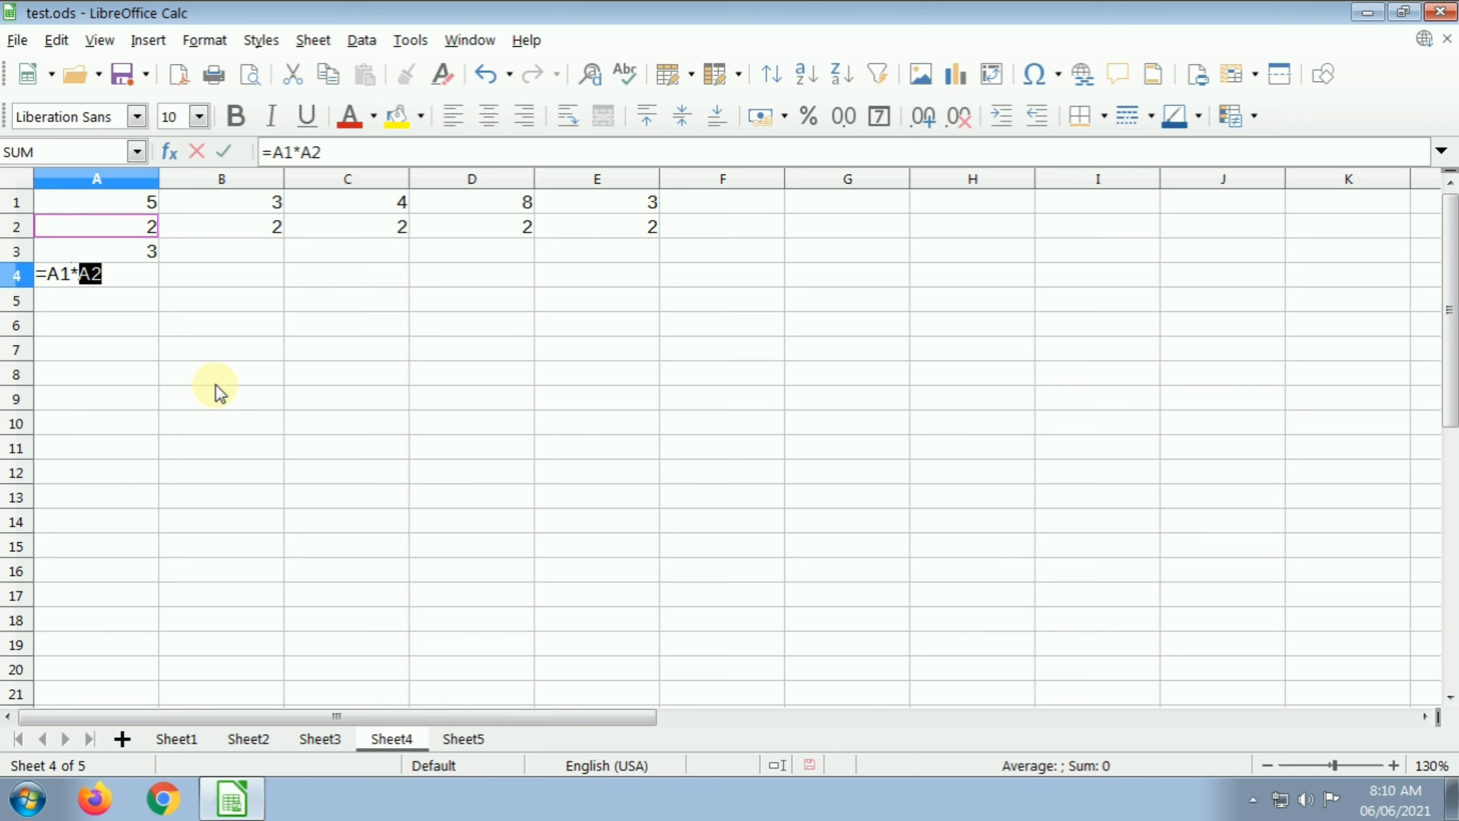
{"action": "left_click", "coordinate": [124, 276]}
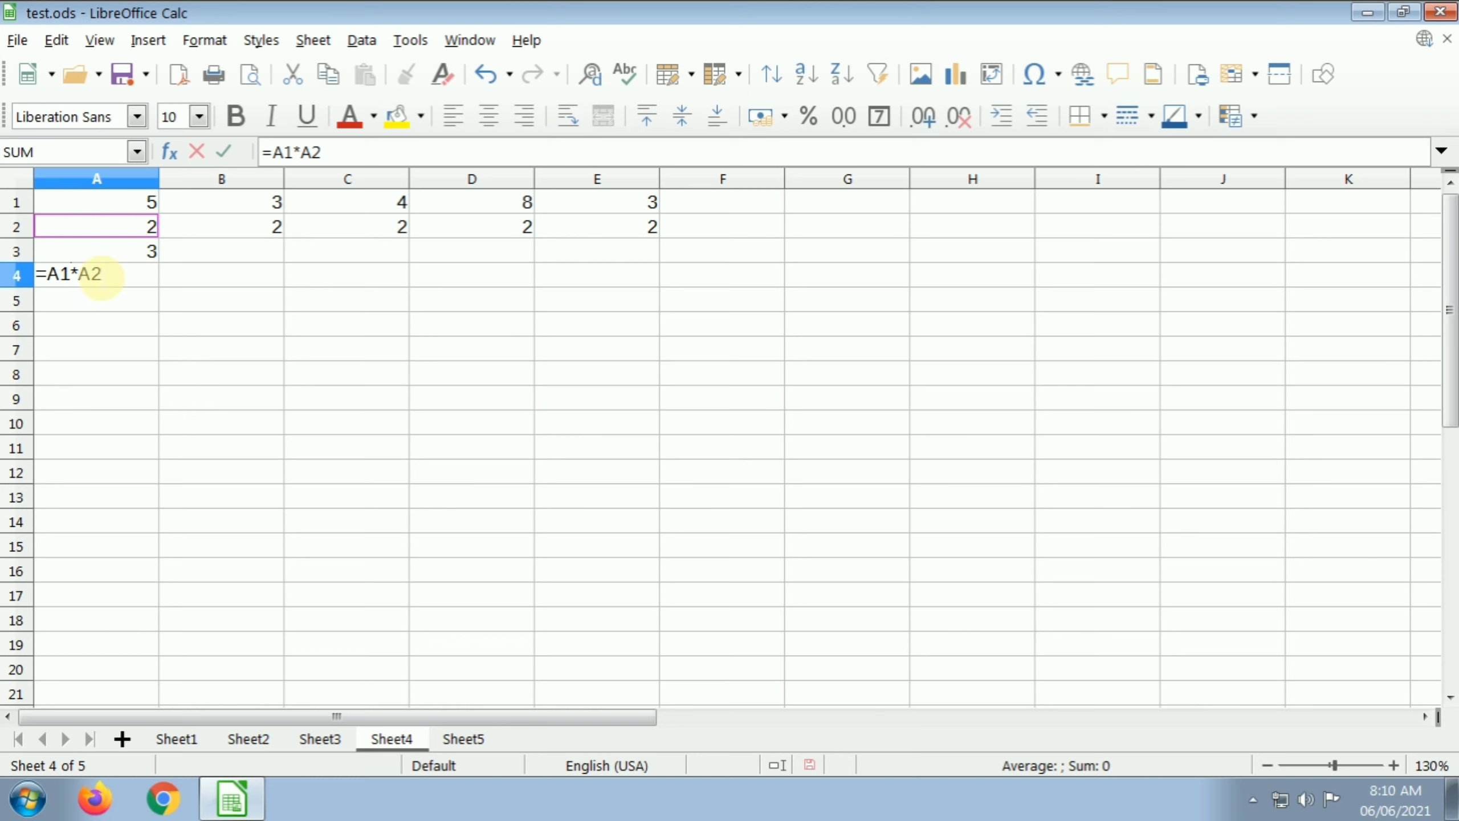
{"action": "left_click", "coordinate": [93, 276]}
{"action": "type", "text": "$"}
{"action": "key", "text": "Return"}
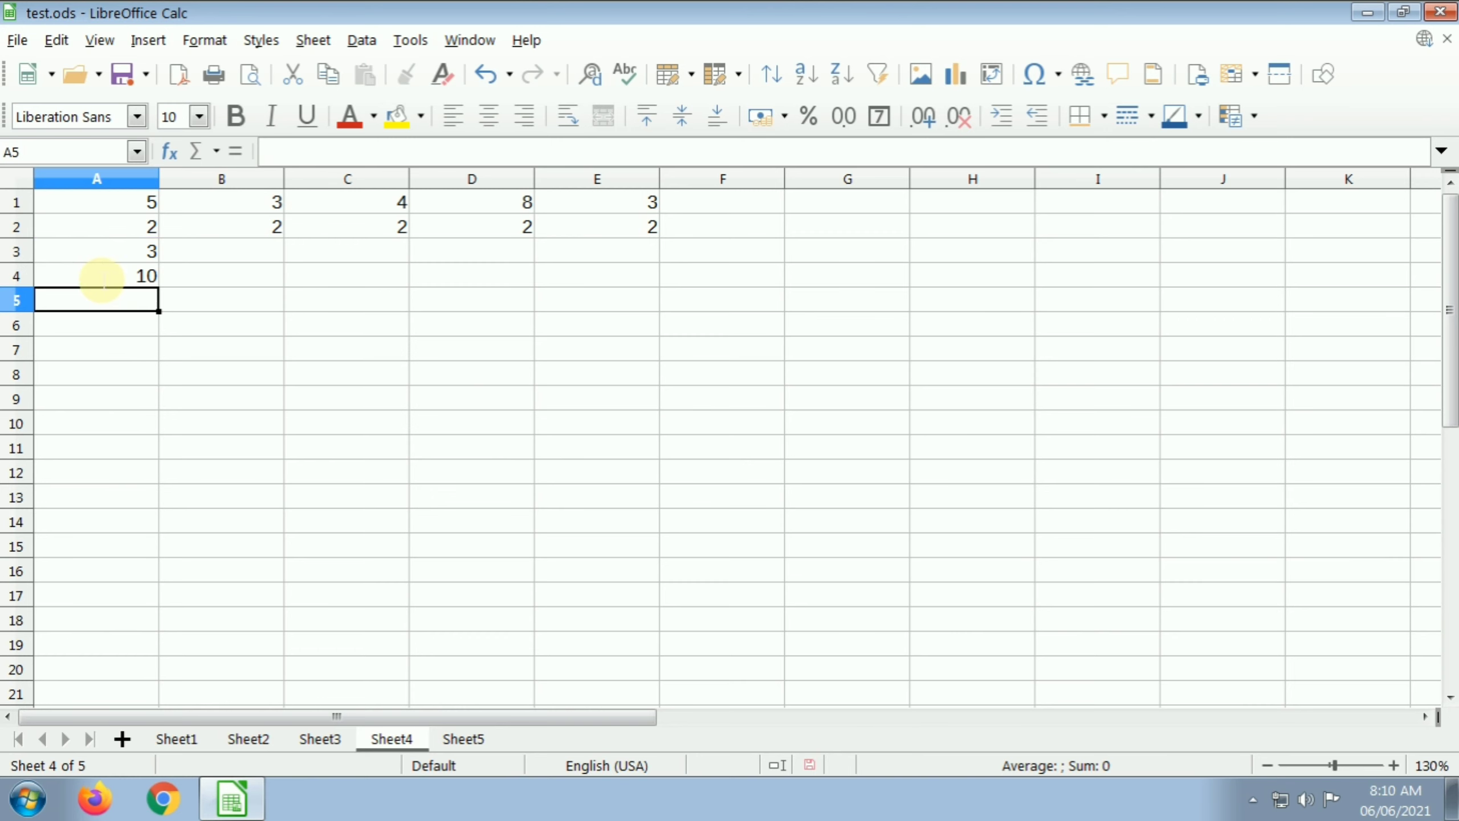
{"action": "left_click_drag", "start_coordinate": [115, 251], "coordinate": [130, 274]}
- Fill the A4 formula across to E4
{"action": "left_click", "coordinate": [155, 278]}
{"action": "left_click_drag", "start_coordinate": [158, 285], "coordinate": [614, 290]}
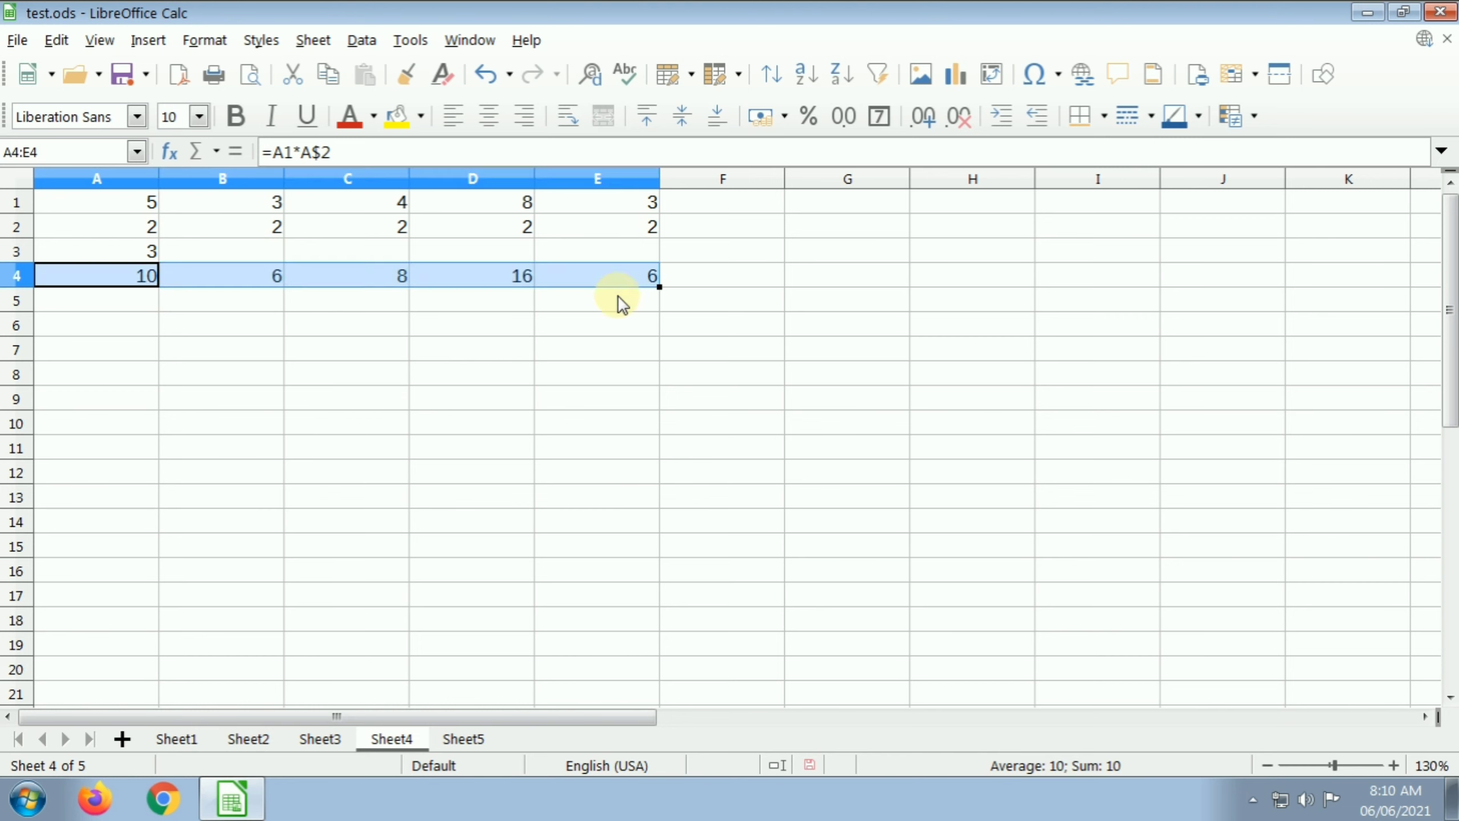
{"action": "left_click", "coordinate": [265, 326]}
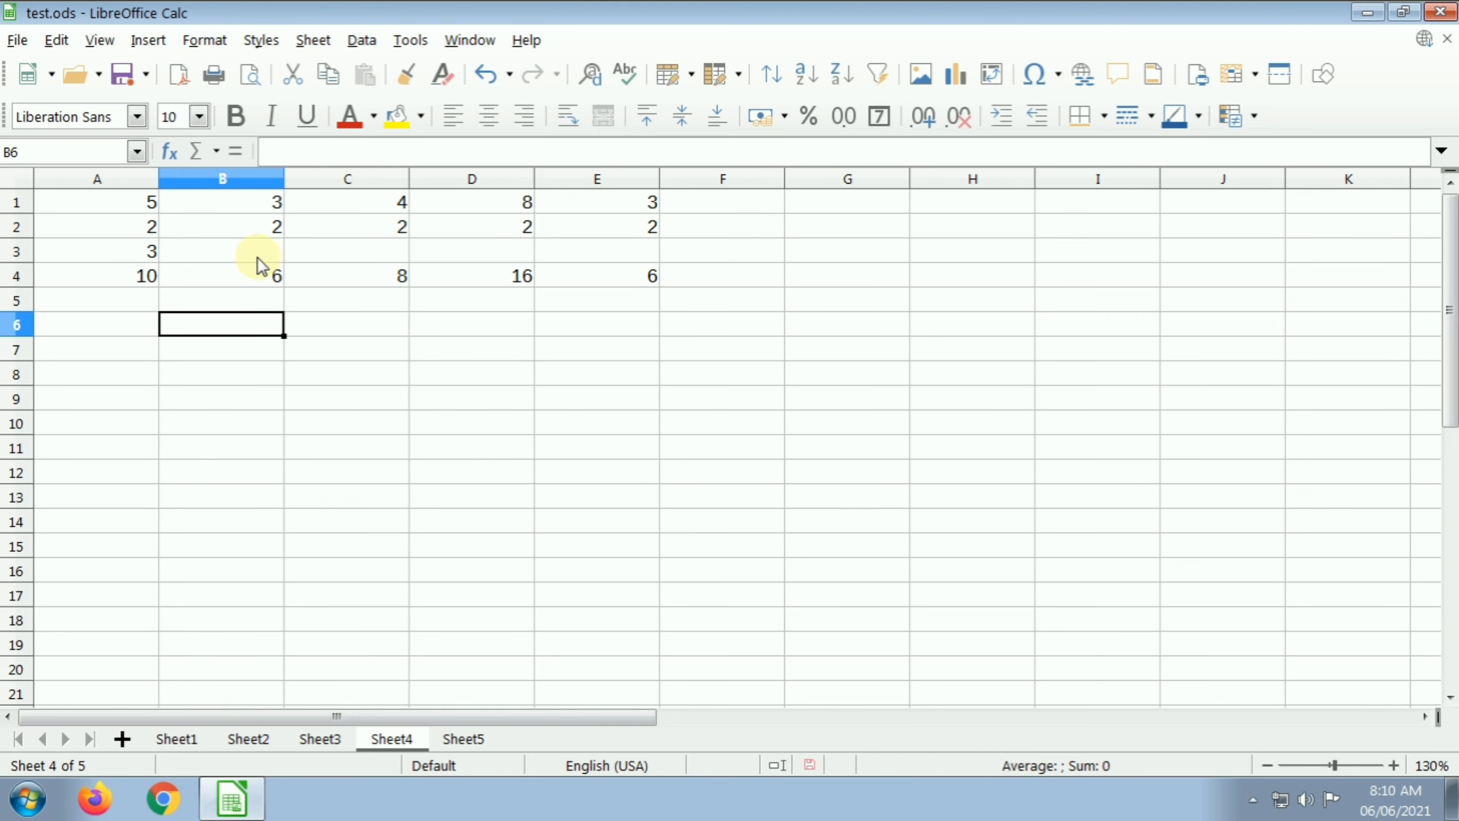
- Clear the 2s from B2, C2, D2 and E2
{"action": "left_click", "coordinate": [279, 228]}
{"action": "double_click", "coordinate": [279, 227]}
{"action": "key", "text": "BackSpace"}
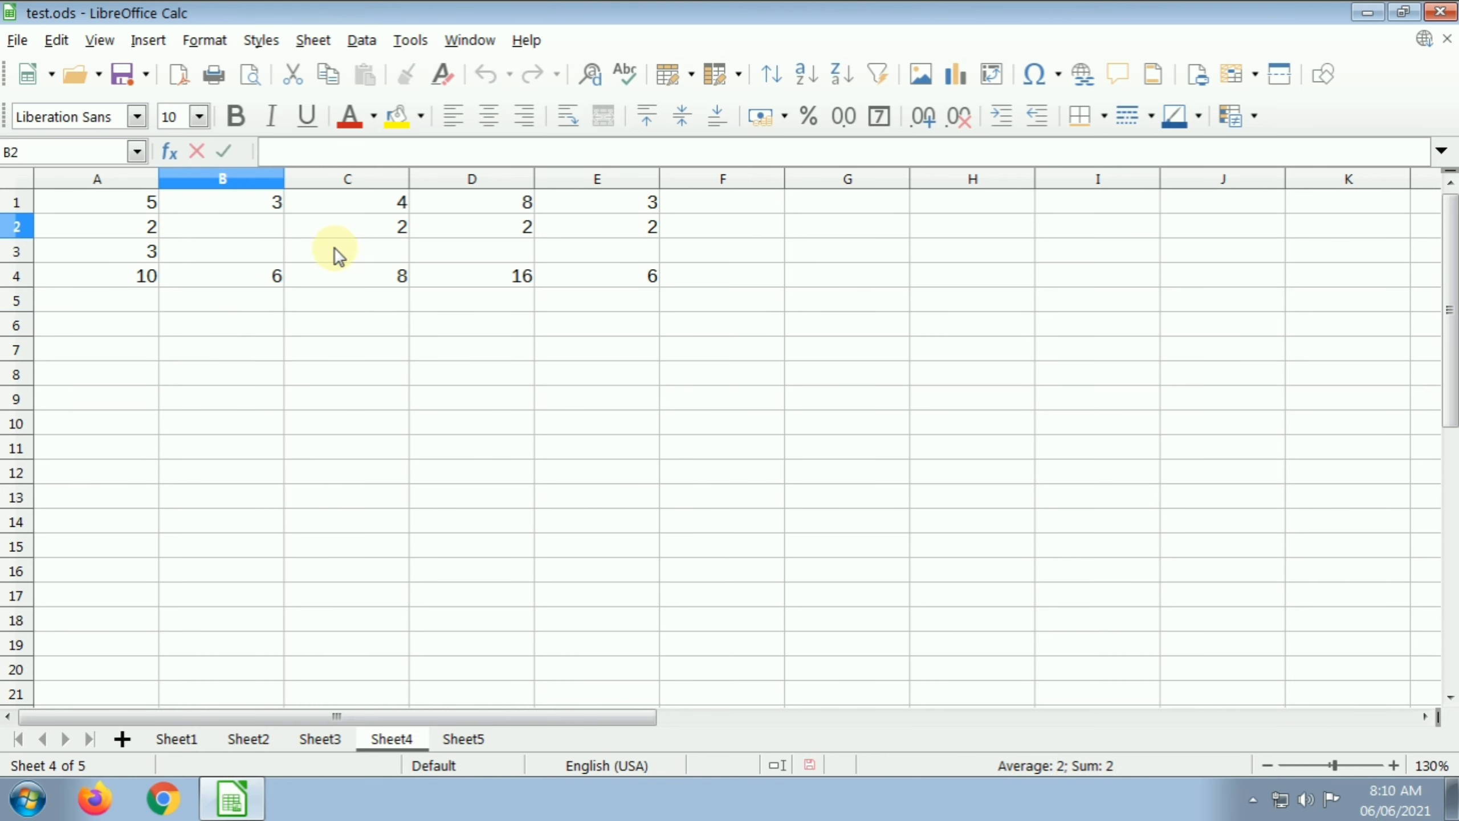
{"action": "key", "text": "Return"}
{"action": "key", "text": "Up"}
{"action": "key", "text": "Right"}
{"action": "key", "text": "Delete"}
{"action": "key", "text": "Right"}
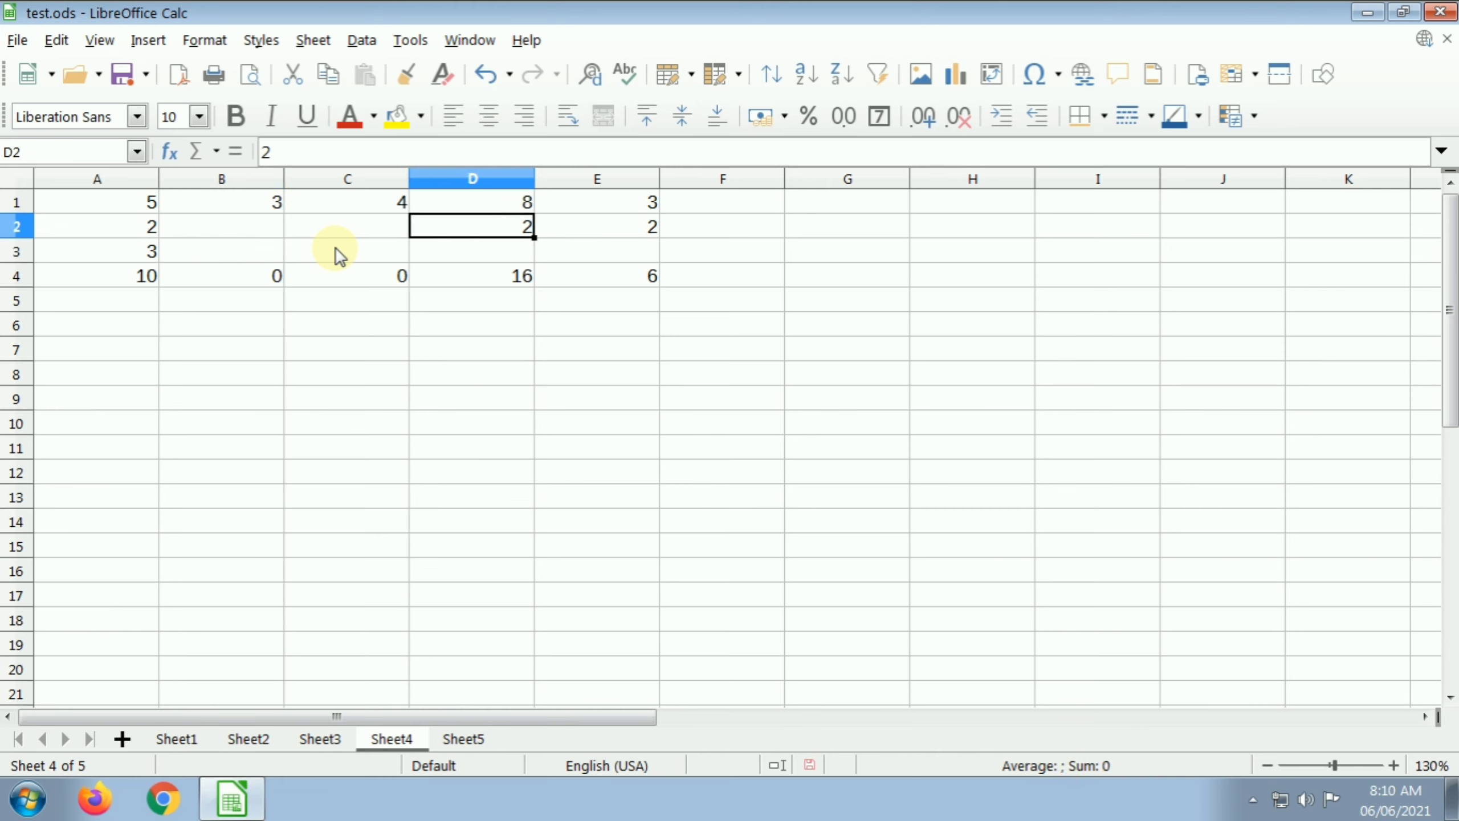
{"action": "key", "text": "Delete"}
{"action": "key", "text": "Right"}
{"action": "key", "text": "Delete"}
{"action": "key", "text": "Down"}
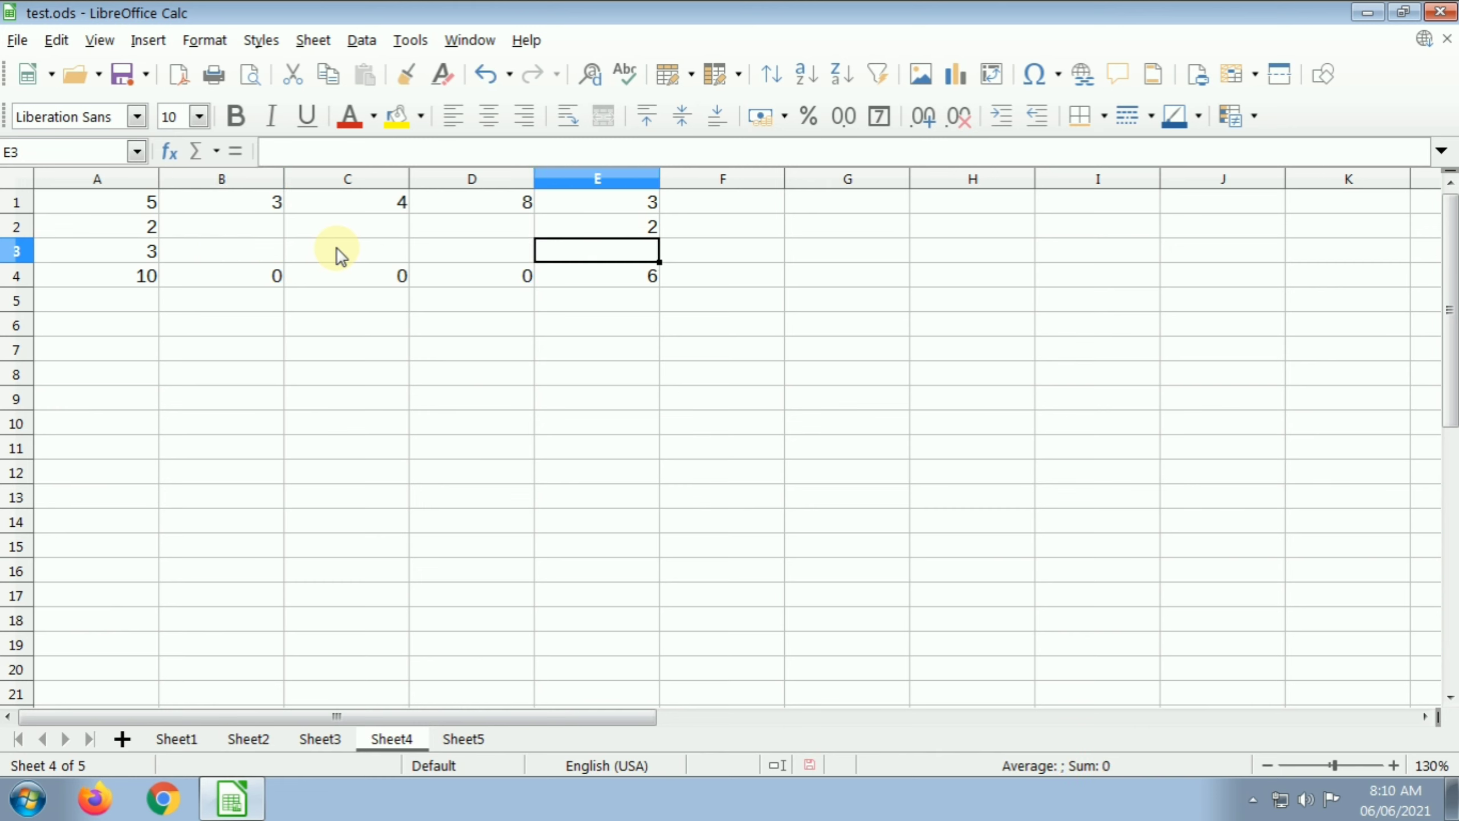
{"action": "key", "text": "Right"}
- Confirm B2:D2 are empty and review the row-4 formulas in columns A and B
{"action": "left_click", "coordinate": [270, 345]}
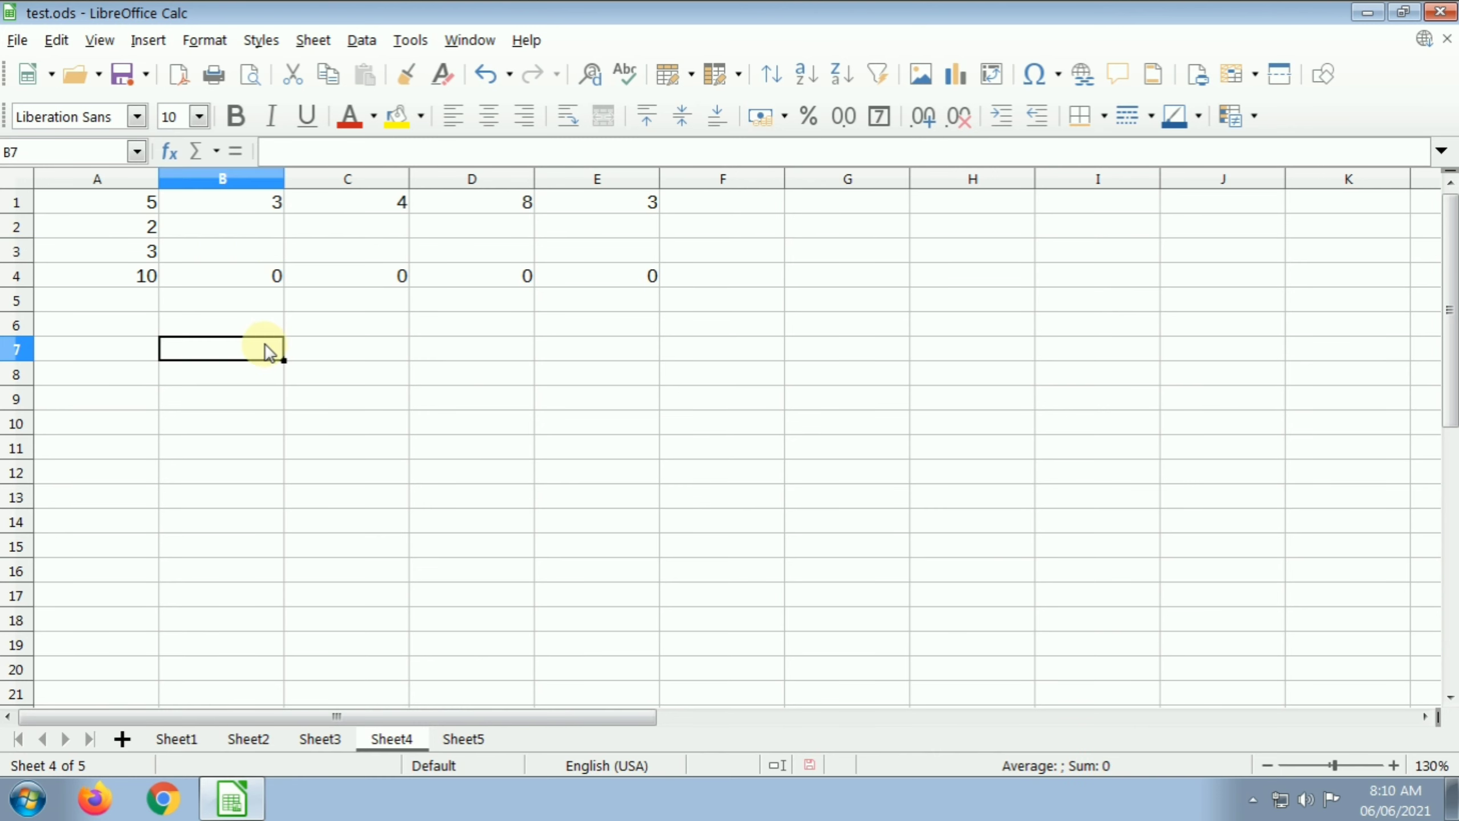
{"action": "double_click", "coordinate": [282, 236]}
{"action": "left_click", "coordinate": [324, 234]}
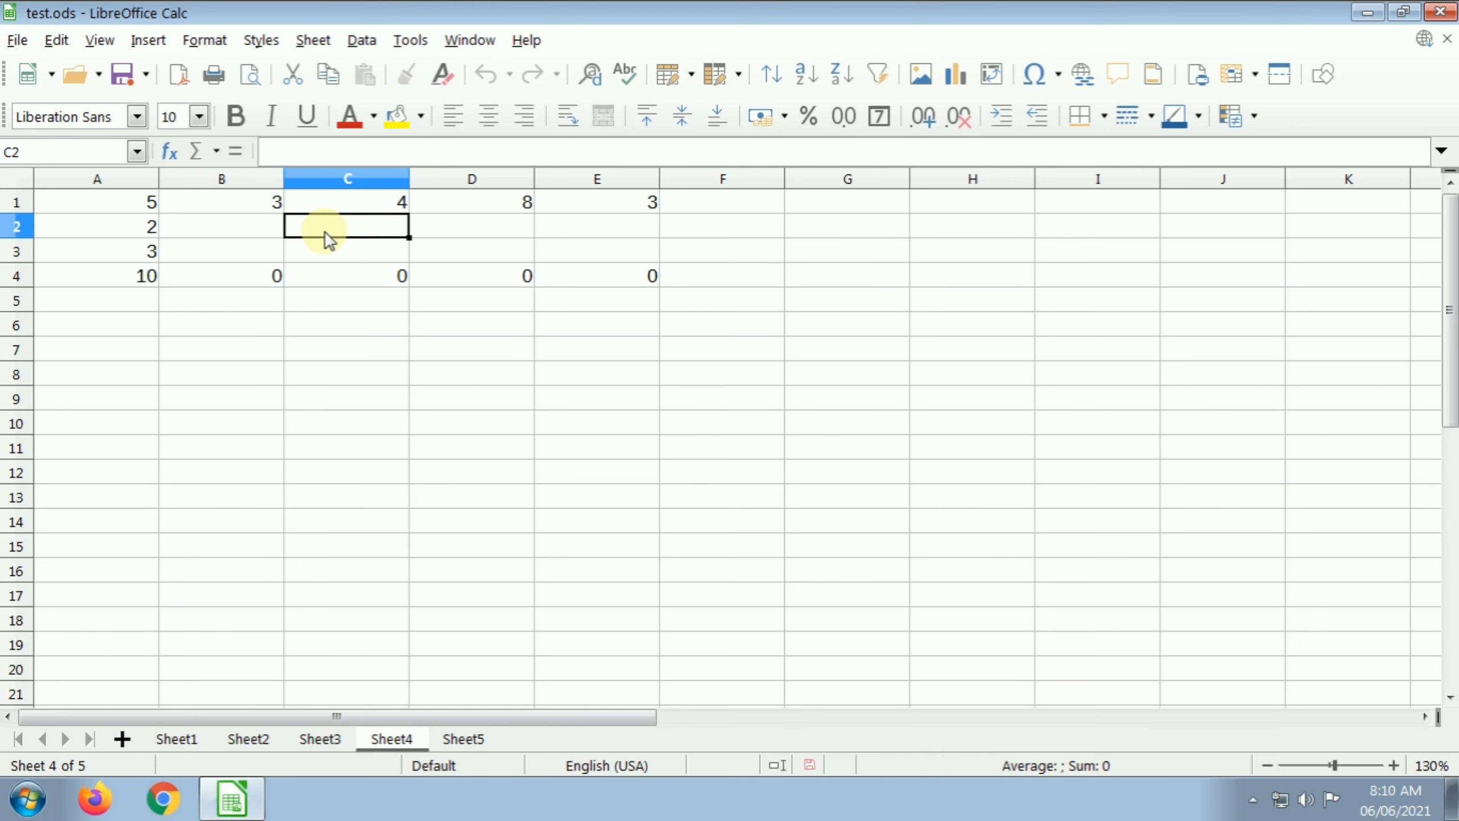
{"action": "left_click", "coordinate": [459, 235]}
{"action": "left_click", "coordinate": [271, 278]}
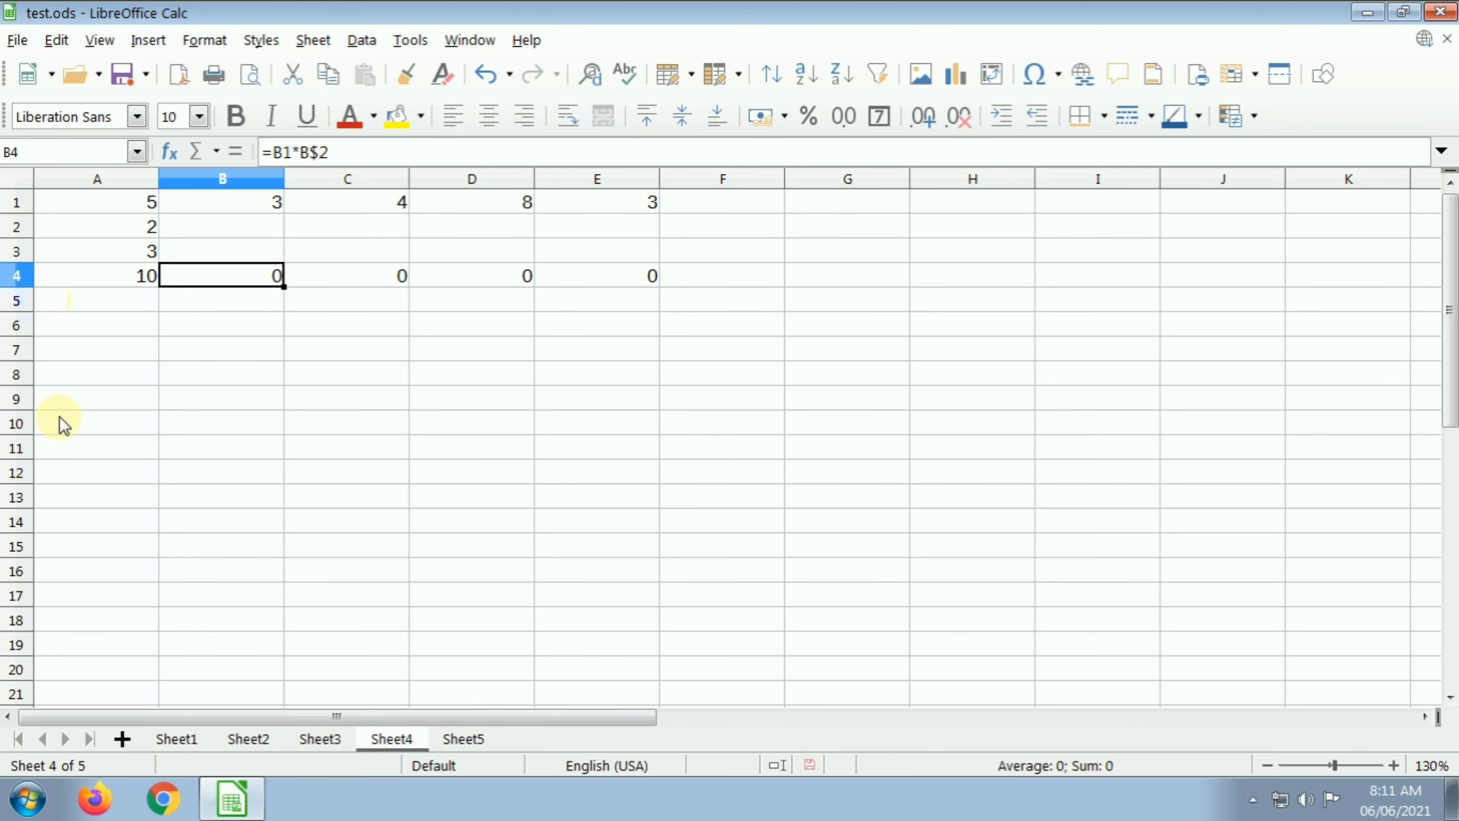
{"action": "left_click", "coordinate": [17, 399]}
{"action": "left_click", "coordinate": [16, 423]}
{"action": "left_click", "coordinate": [16, 449]}
{"action": "left_click", "coordinate": [16, 522]}
{"action": "left_click", "coordinate": [116, 201]}
{"action": "left_click", "coordinate": [118, 179]}
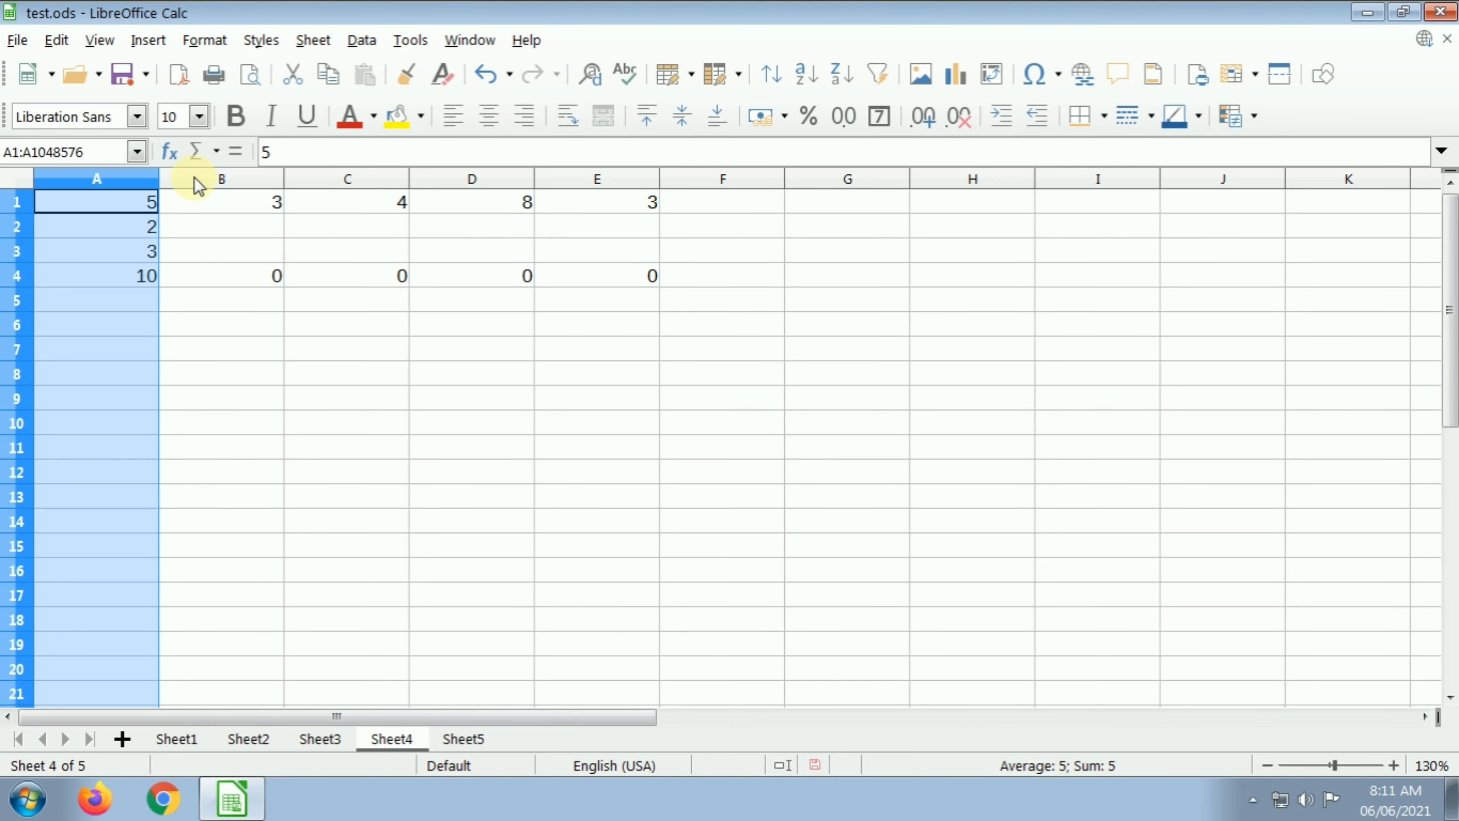
{"action": "left_click", "coordinate": [196, 179]}
{"action": "left_click", "coordinate": [300, 375]}
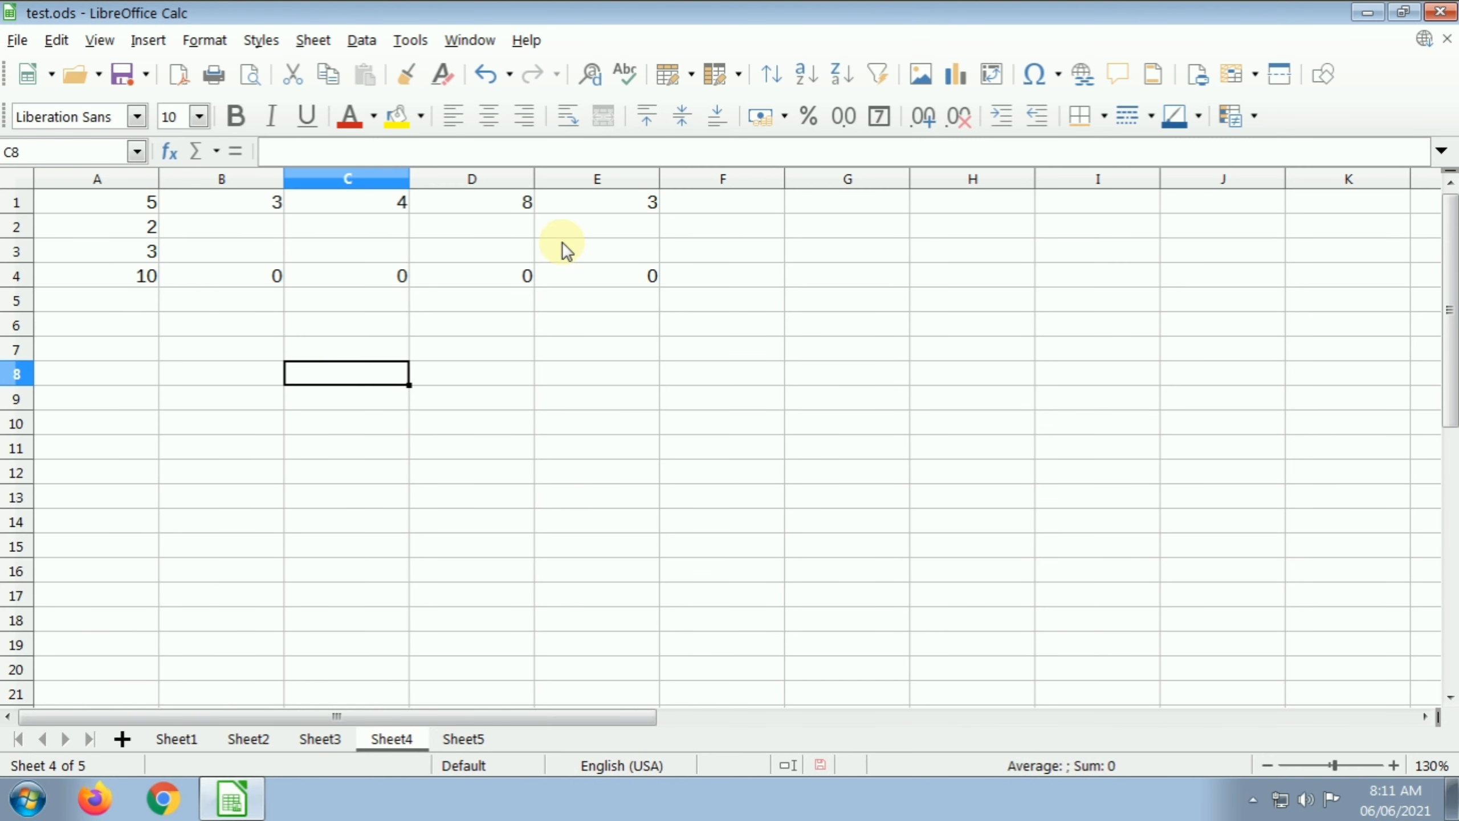
{"action": "left_click", "coordinate": [230, 229]}
{"action": "left_click", "coordinate": [315, 230]}
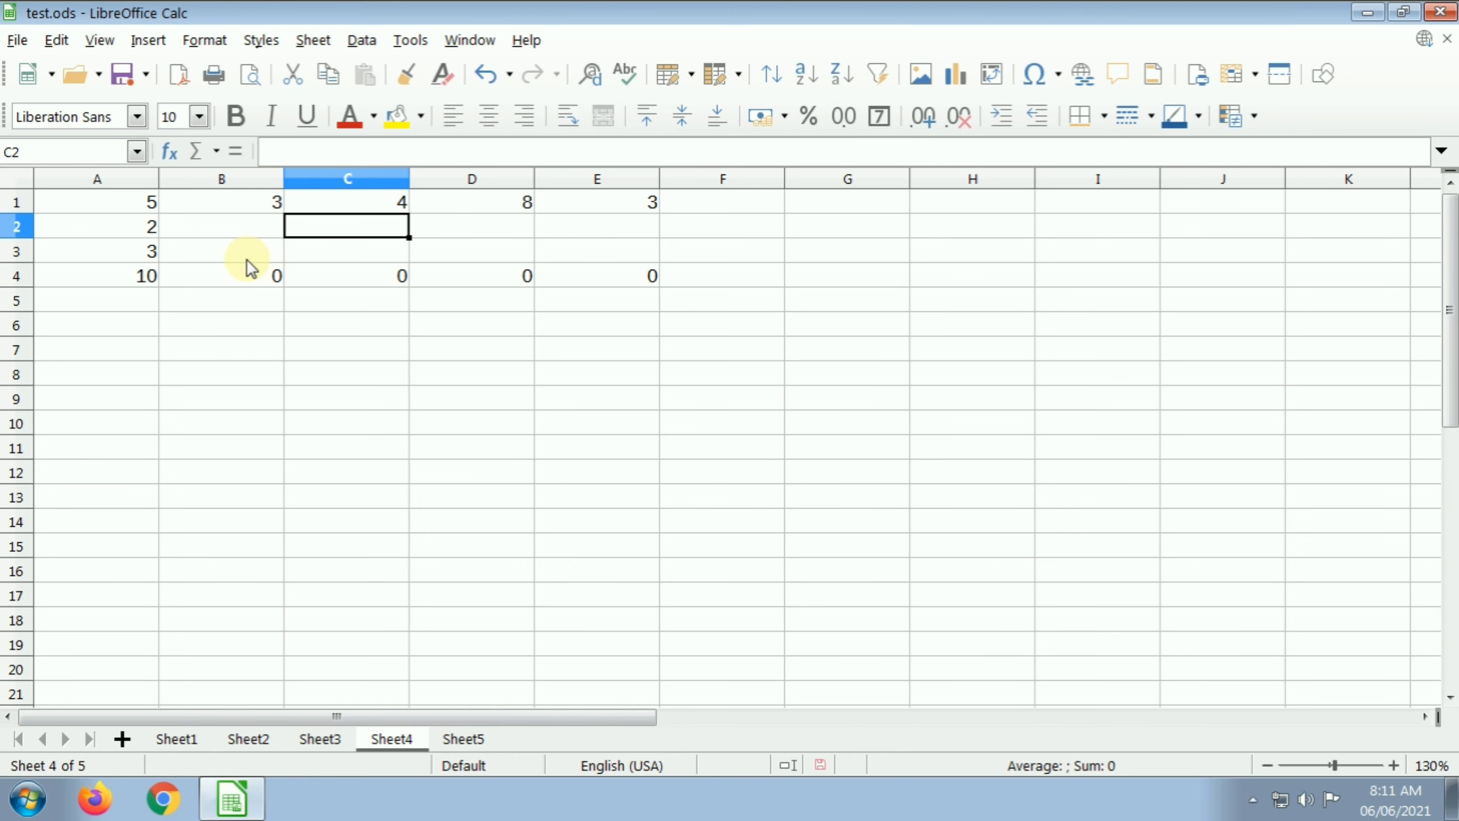
- Clear the zeros in B3:E5 and the 10 in A4, then select A3
{"action": "left_click_drag", "start_coordinate": [252, 251], "coordinate": [599, 299]}
{"action": "key", "text": "Delete"}
{"action": "key", "text": "Left"}
{"action": "key", "text": "Down"}
{"action": "key", "text": "Delete"}
{"action": "key", "text": "Up"}
{"action": "key", "text": "Up"}
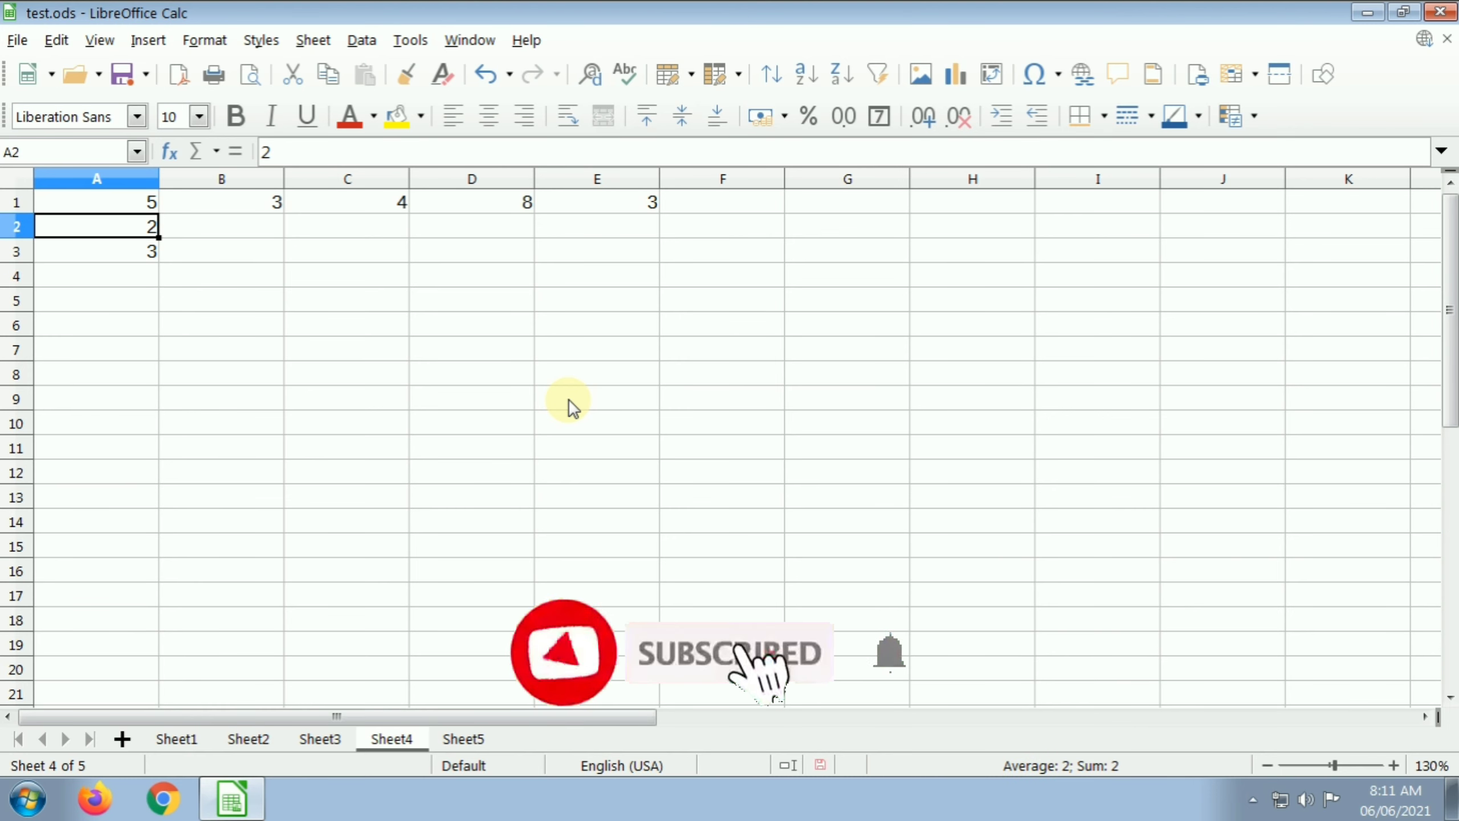
{"action": "key", "text": "Down"}
{"action": "key", "text": "Up"}
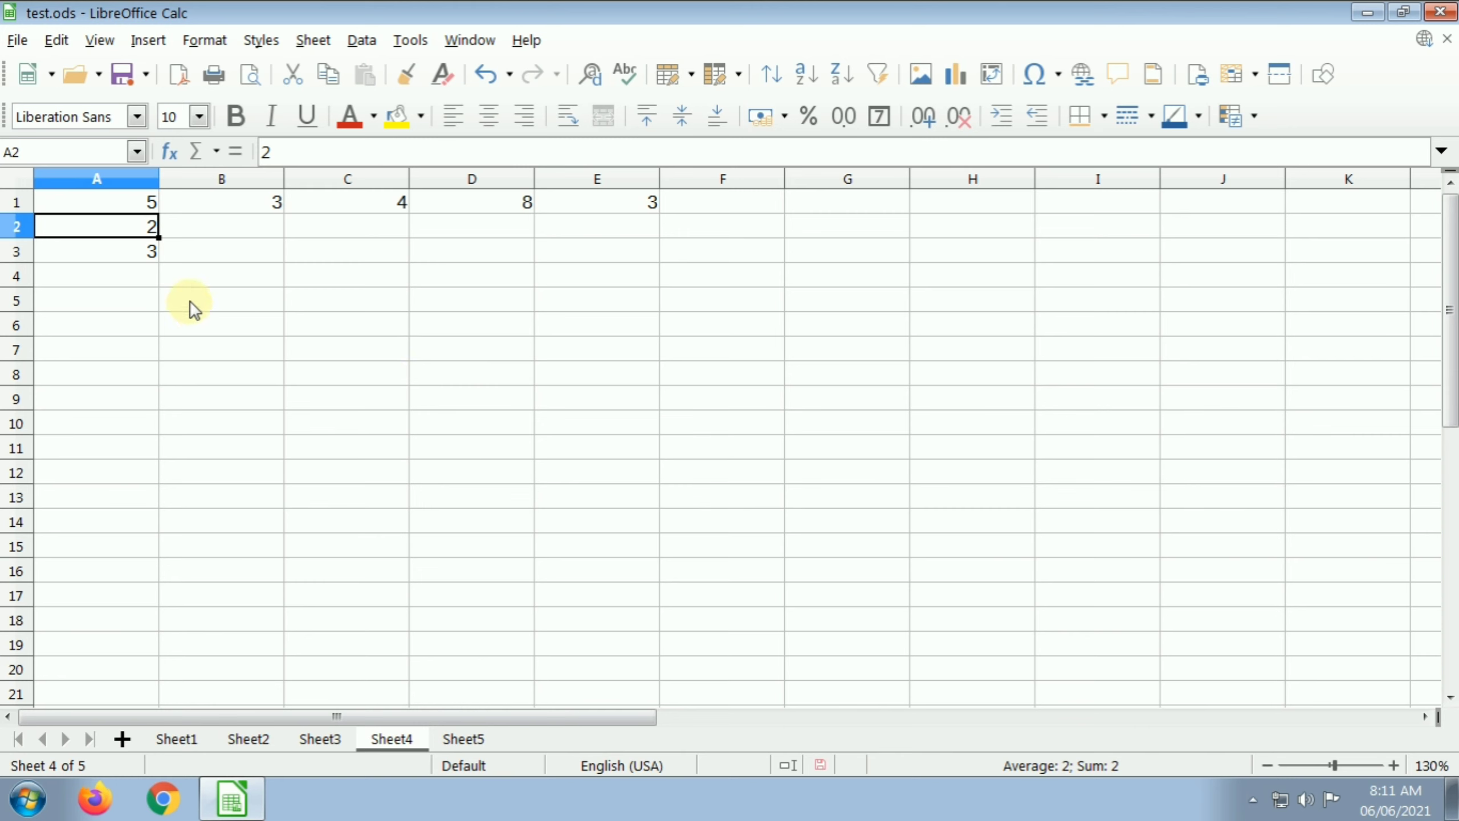
{"action": "left_click", "coordinate": [151, 252]}
- Replace A3's value with the formula =A1*$A2
{"action": "key", "text": "Delete"}
{"action": "key", "text": "Down"}
{"action": "key", "text": "Up"}
{"action": "type", "text": "="}
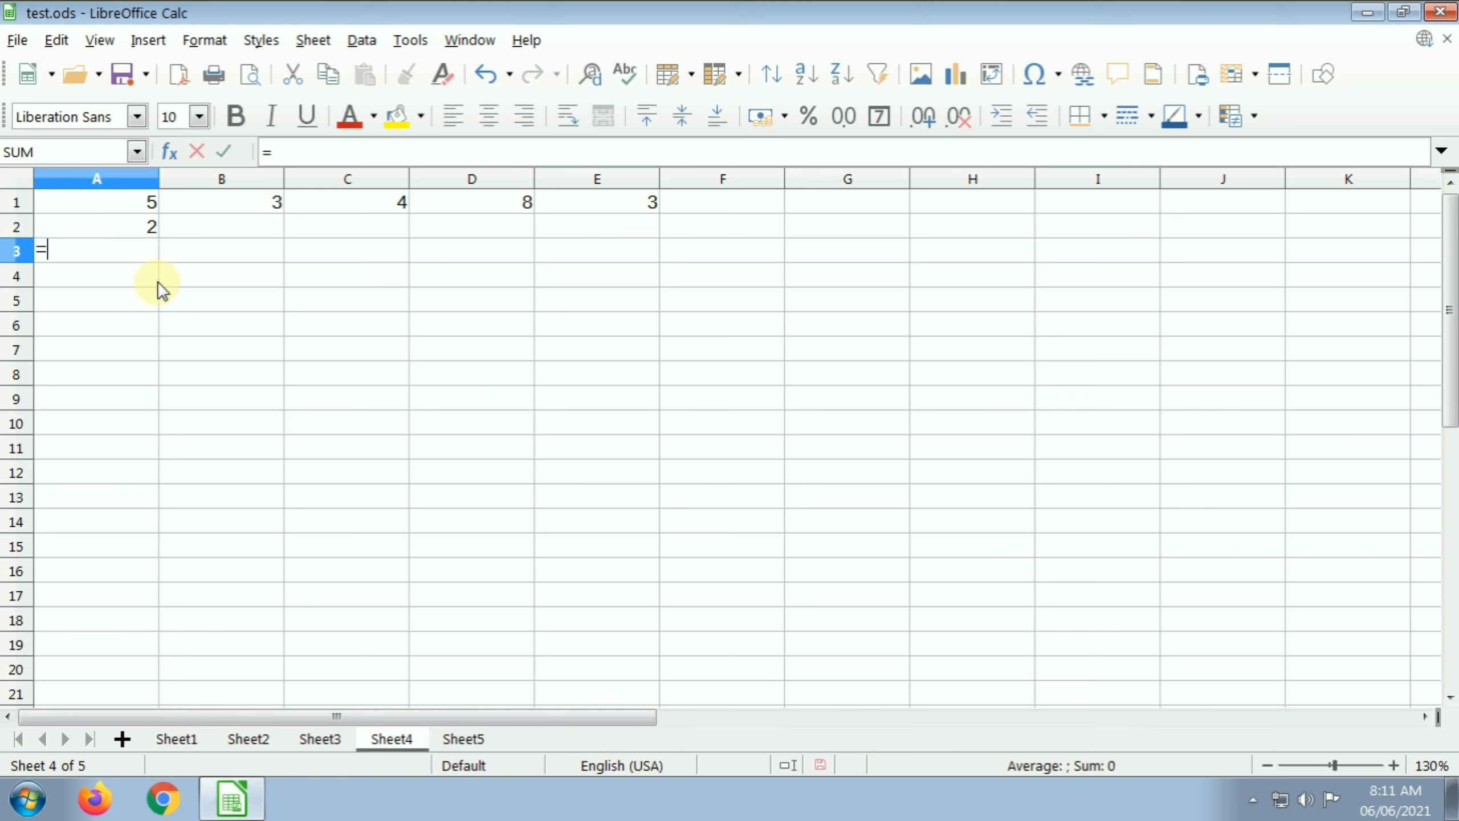
{"action": "key", "text": "Up"}
{"action": "key", "text": "Up"}
{"action": "type", "text": "*"}
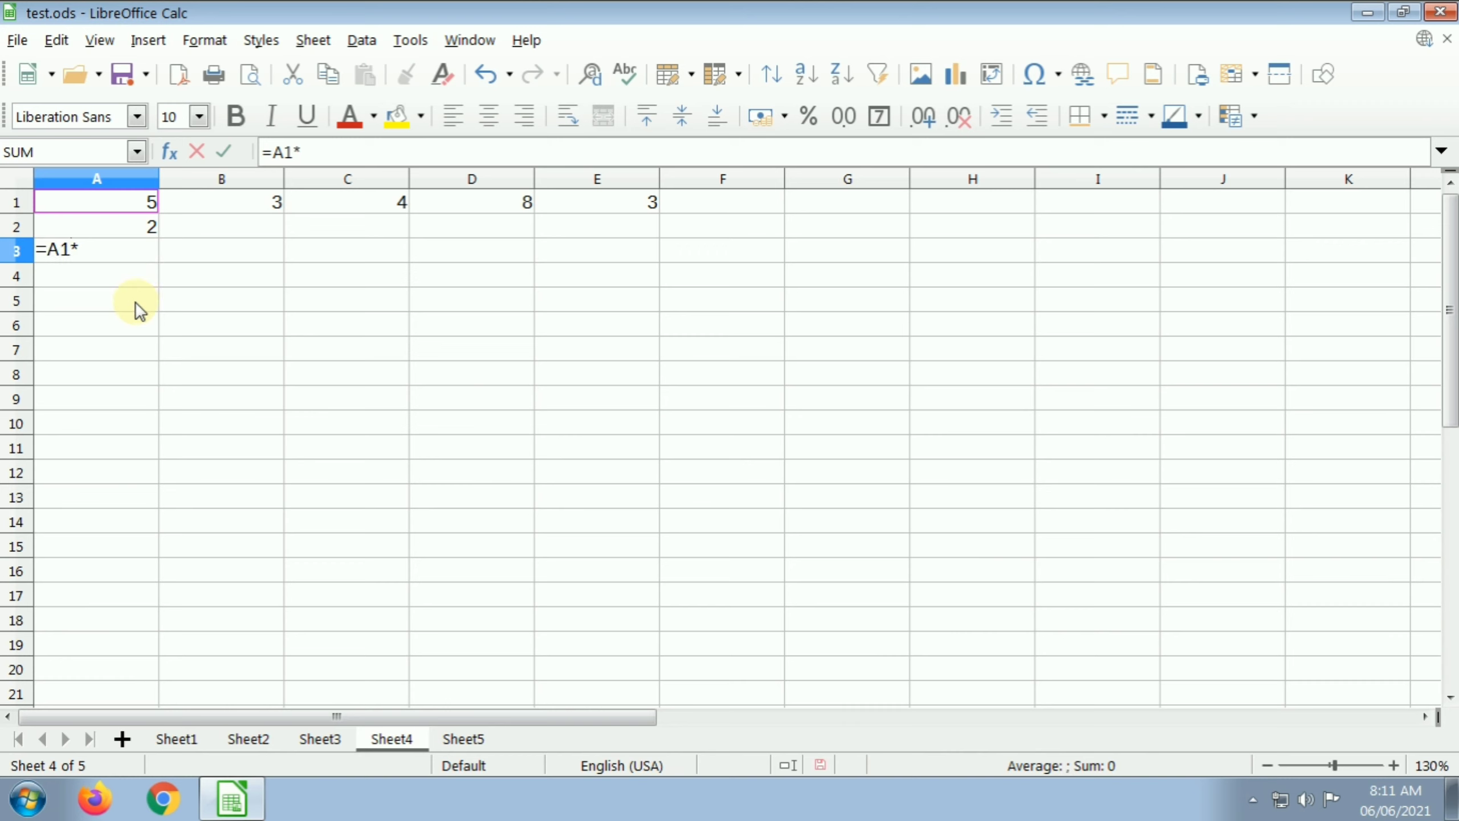
{"action": "type", "text": "$"}
{"action": "type", "text": "A"}
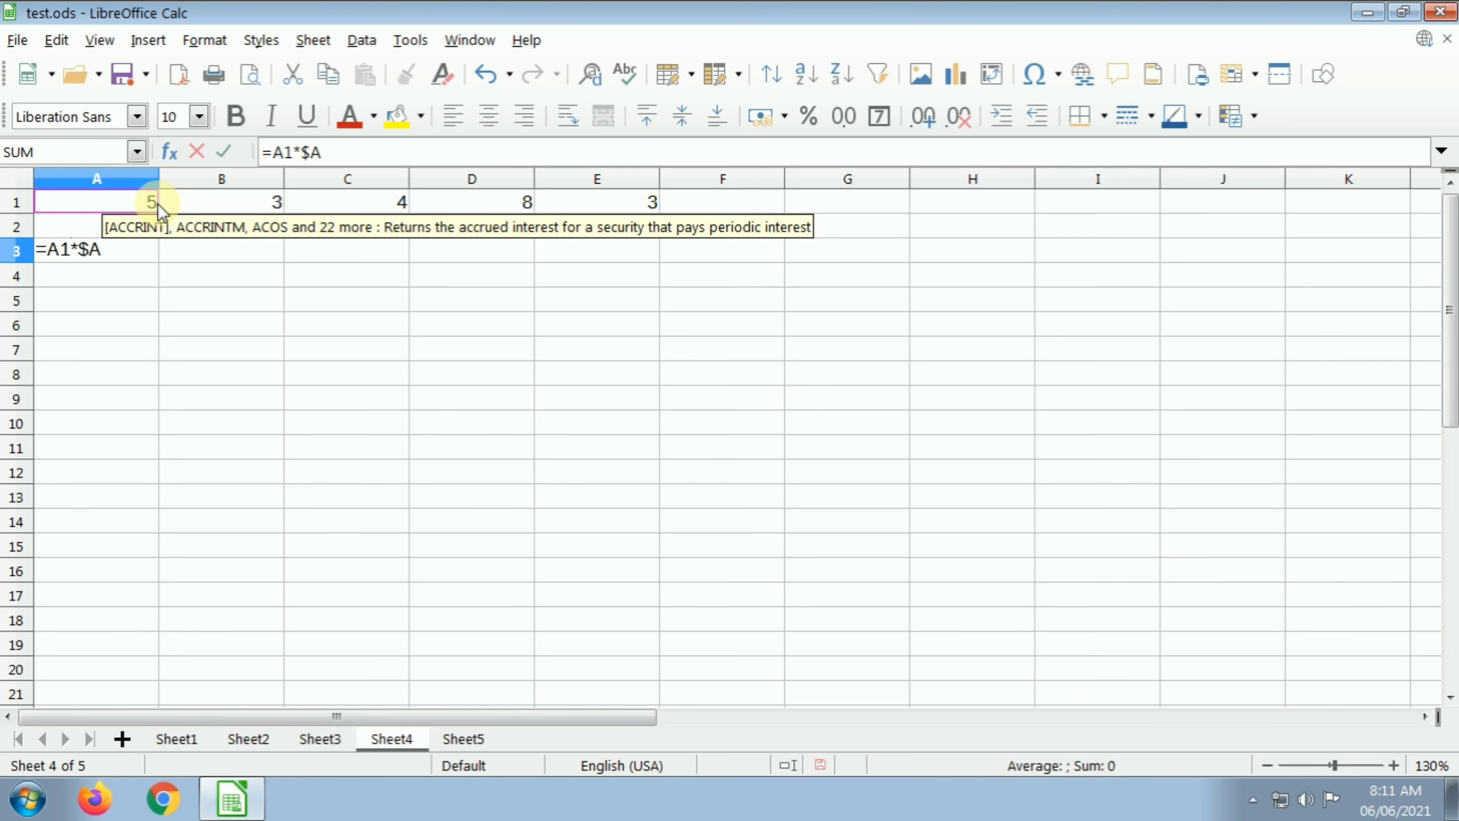
{"action": "type", "text": "2"}
{"action": "key", "text": "Return"}
- Fill the A3 formula across row 3 to E3
{"action": "left_click", "coordinate": [130, 256]}
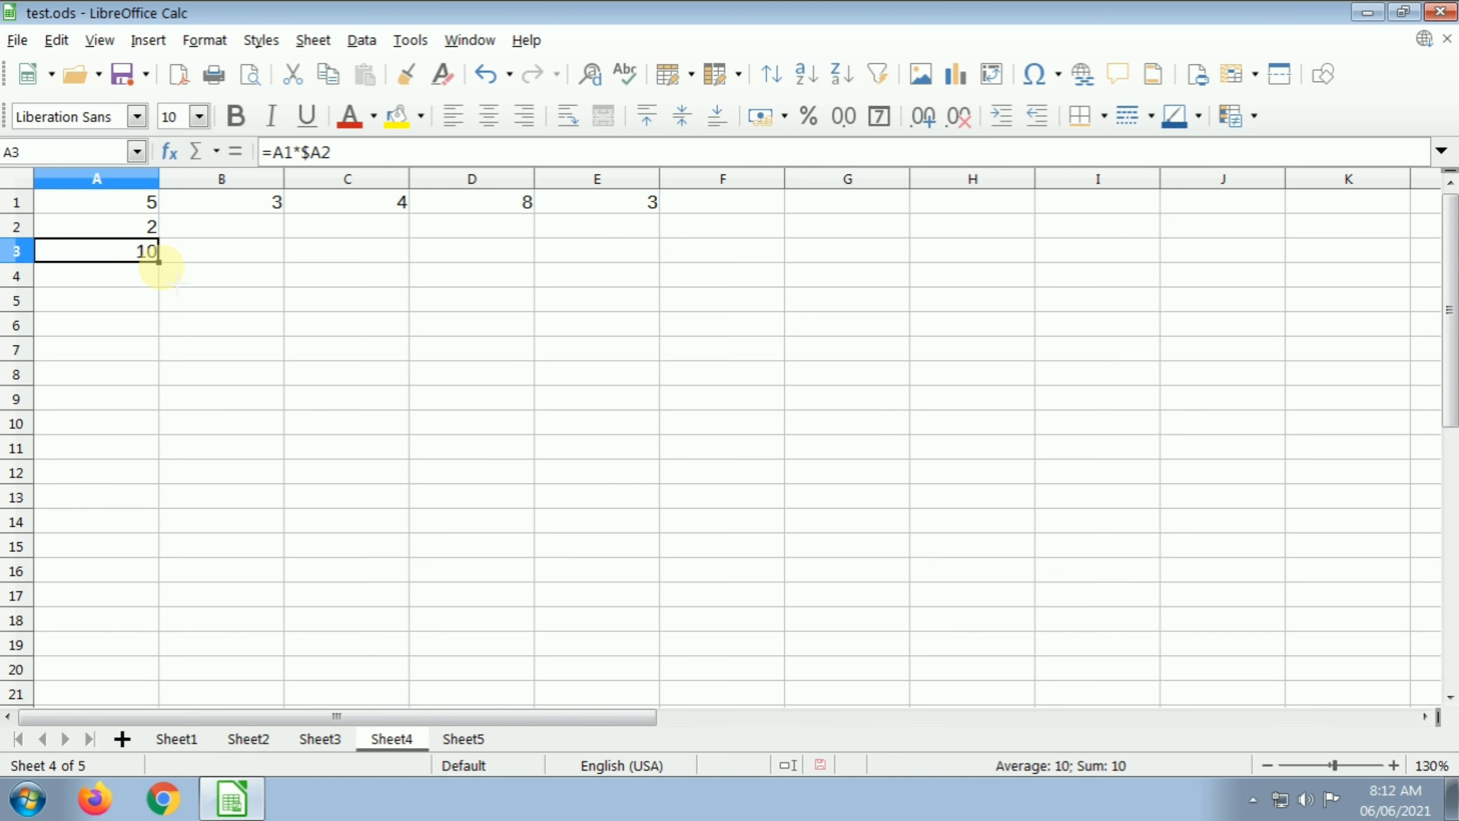
{"action": "left_click_drag", "start_coordinate": [158, 262], "coordinate": [624, 288]}
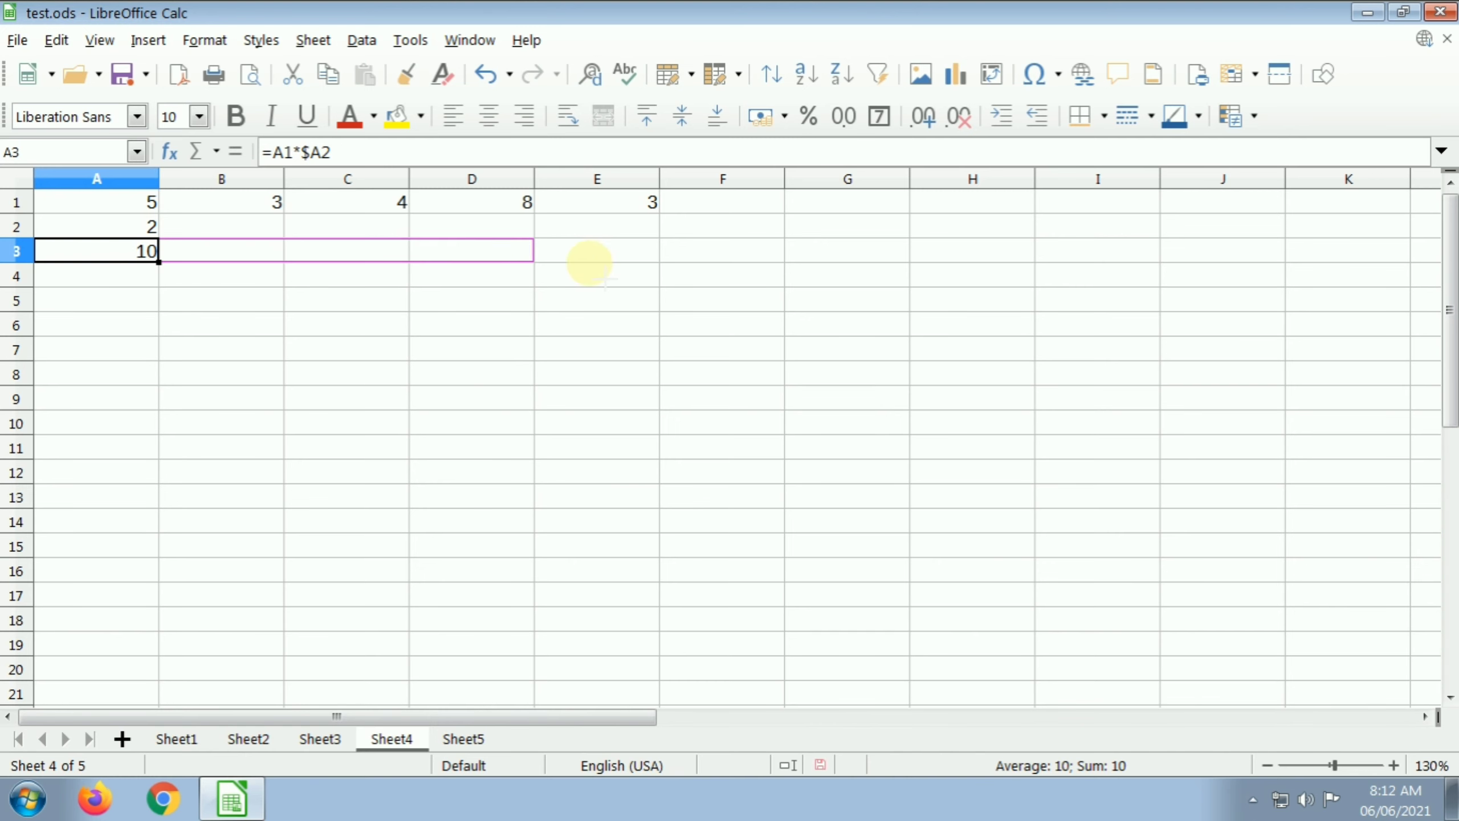
{"action": "left_click", "coordinate": [199, 323]}
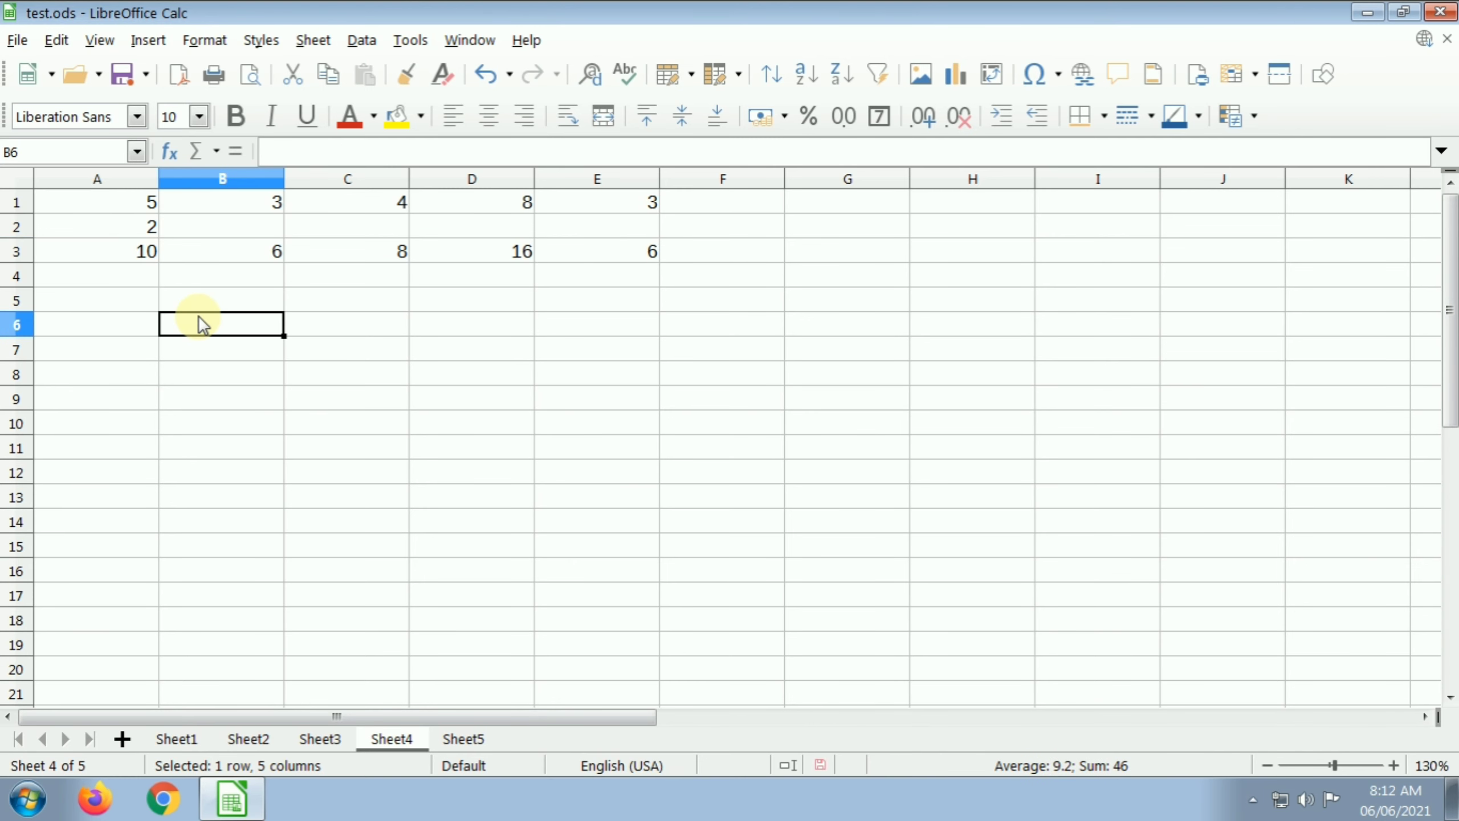
- Change the multiplier in A2 to 6 and review the updated row 3 formulas
{"action": "left_click", "coordinate": [155, 226]}
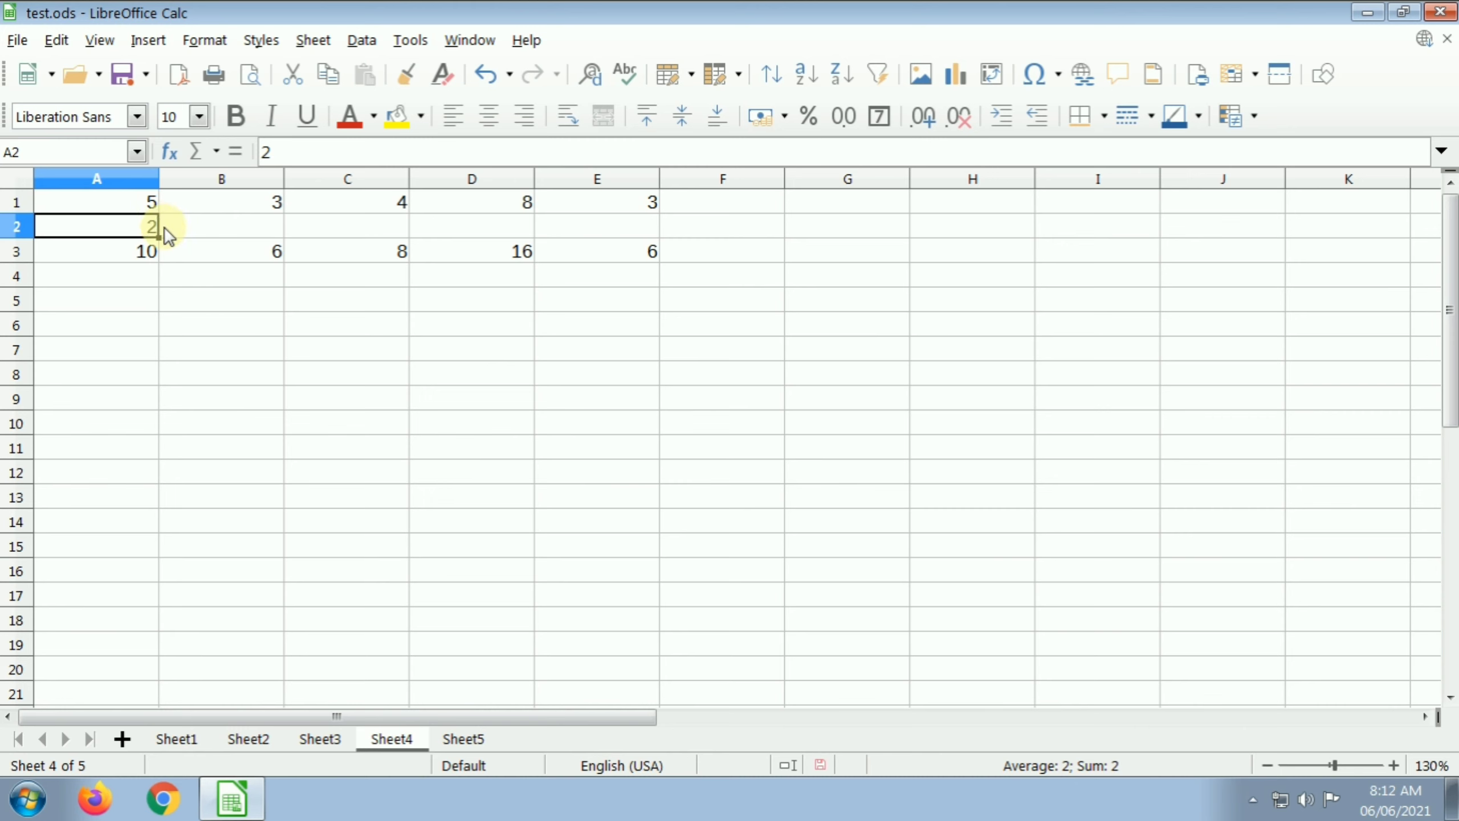
{"action": "type", "text": "6"}
{"action": "key", "text": "Return"}
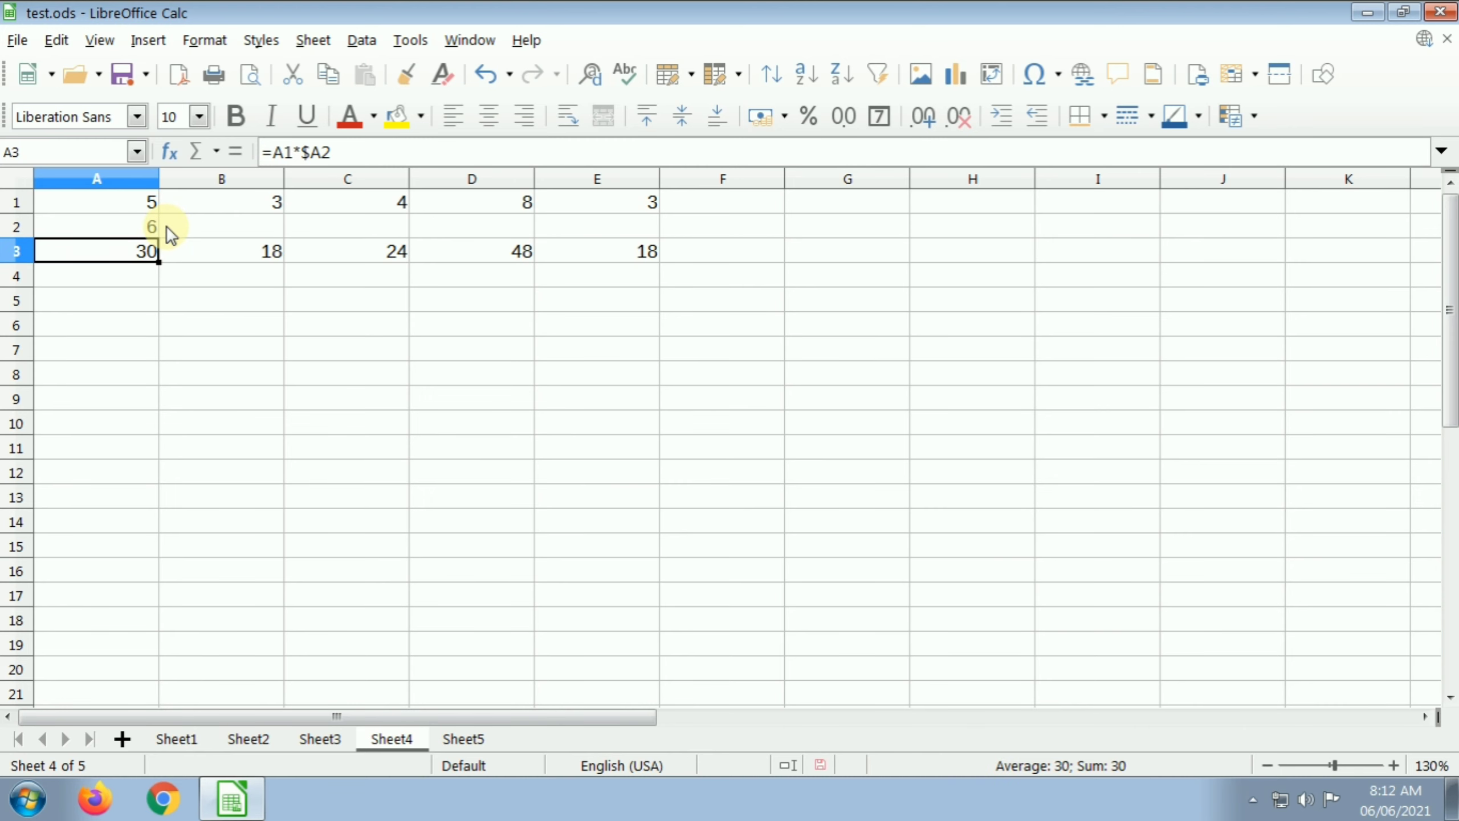
{"action": "left_click", "coordinate": [152, 230]}
{"action": "left_click", "coordinate": [196, 248]}
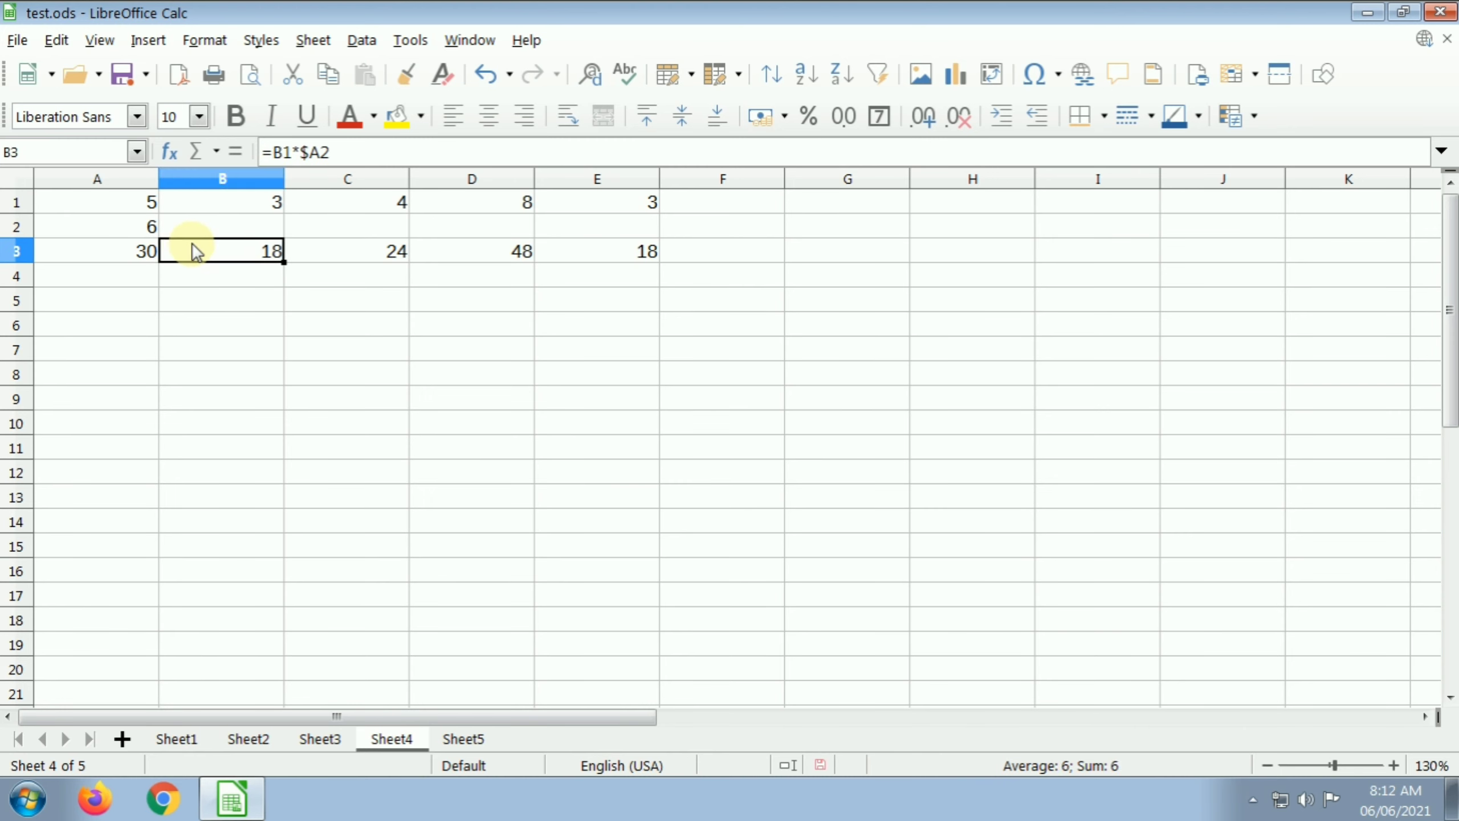
{"action": "left_click", "coordinate": [342, 251]}
{"action": "left_click", "coordinate": [472, 251]}
{"action": "left_click", "coordinate": [589, 253]}
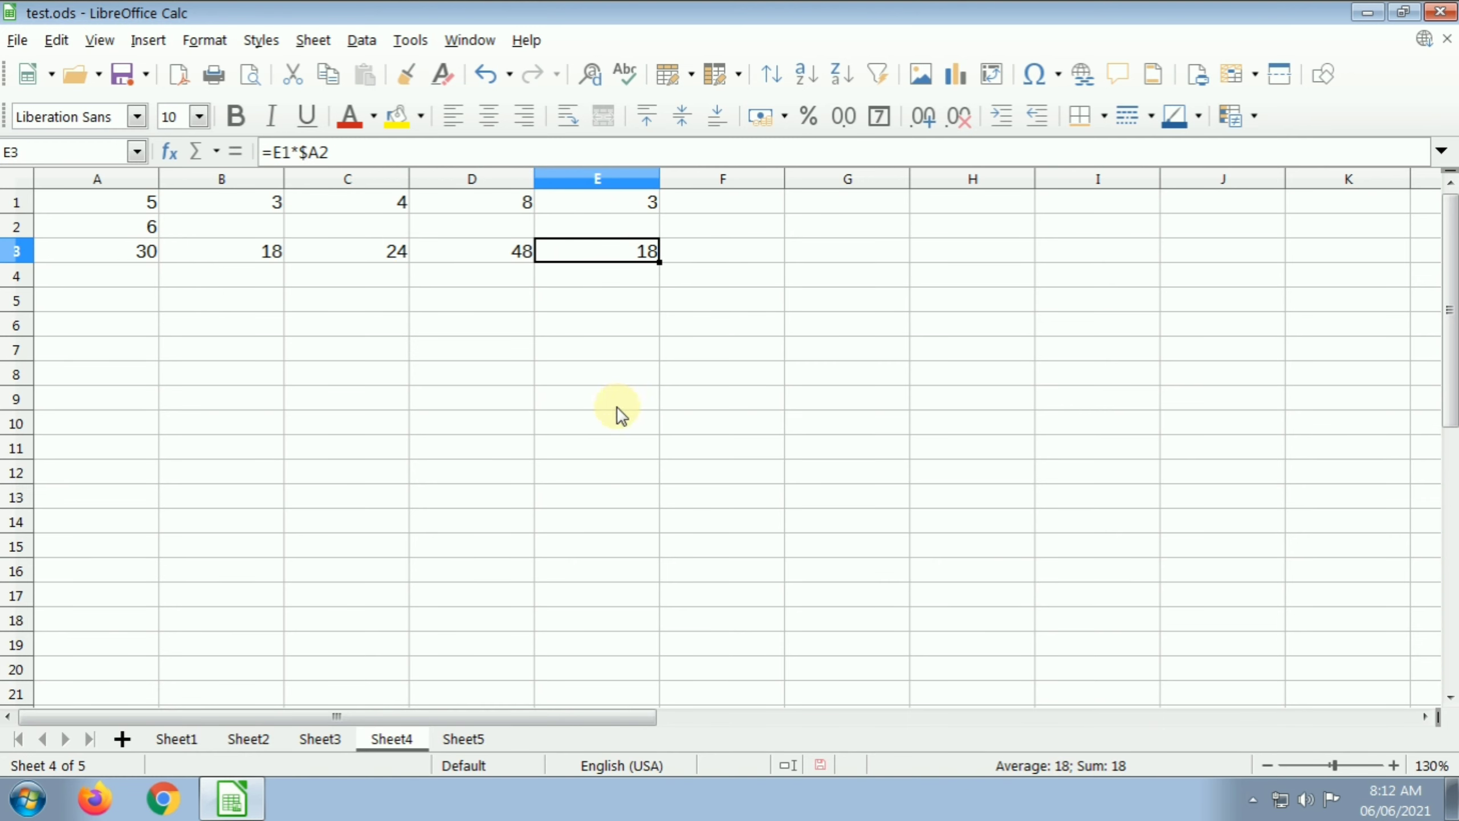
{"action": "left_click_drag", "start_coordinate": [621, 403], "coordinate": [65, 220]}
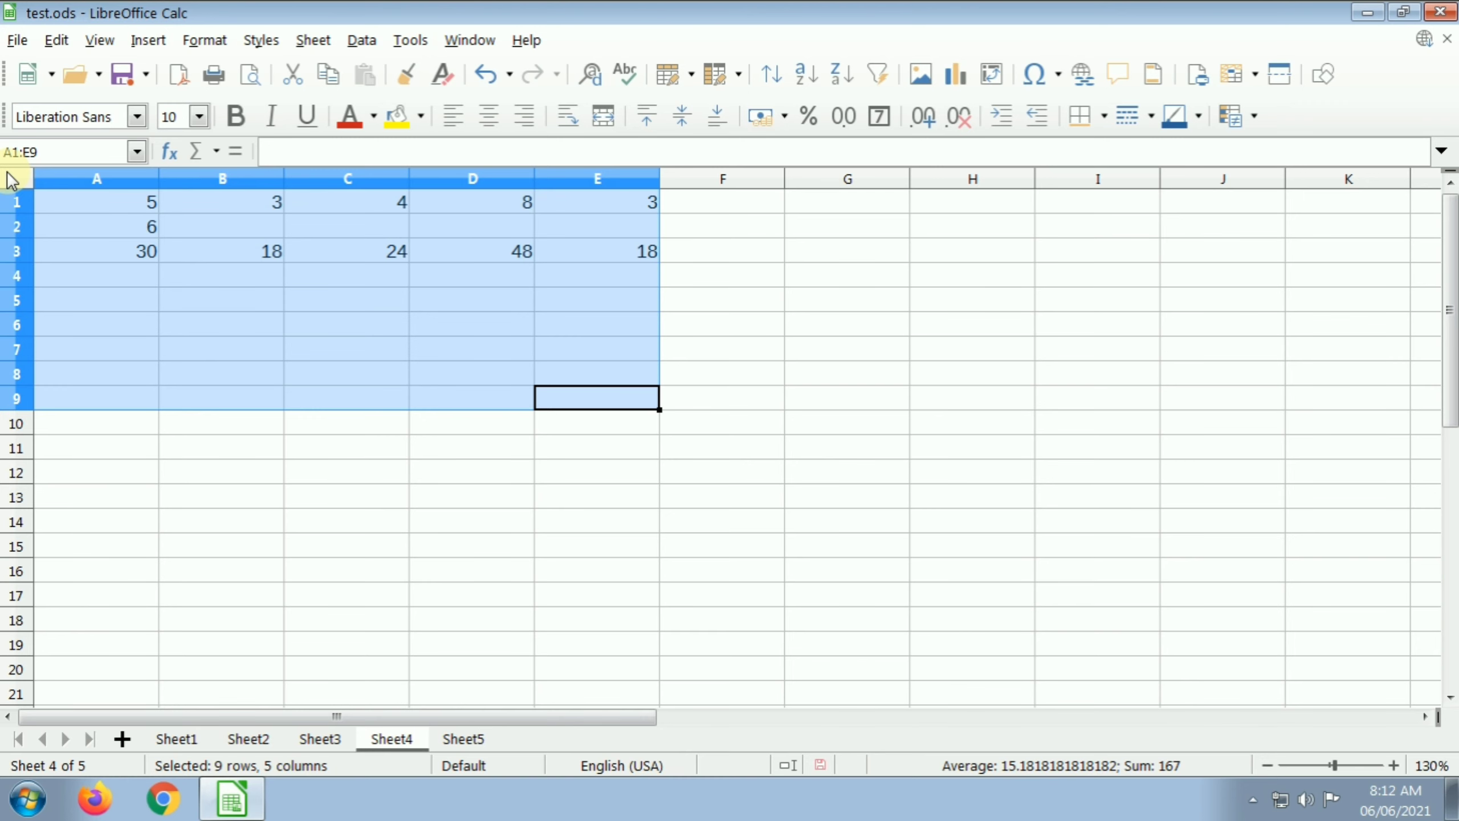
- Switch to Sheet5 and select cell B5
{"action": "key", "text": "ctrl+Page_Down"}
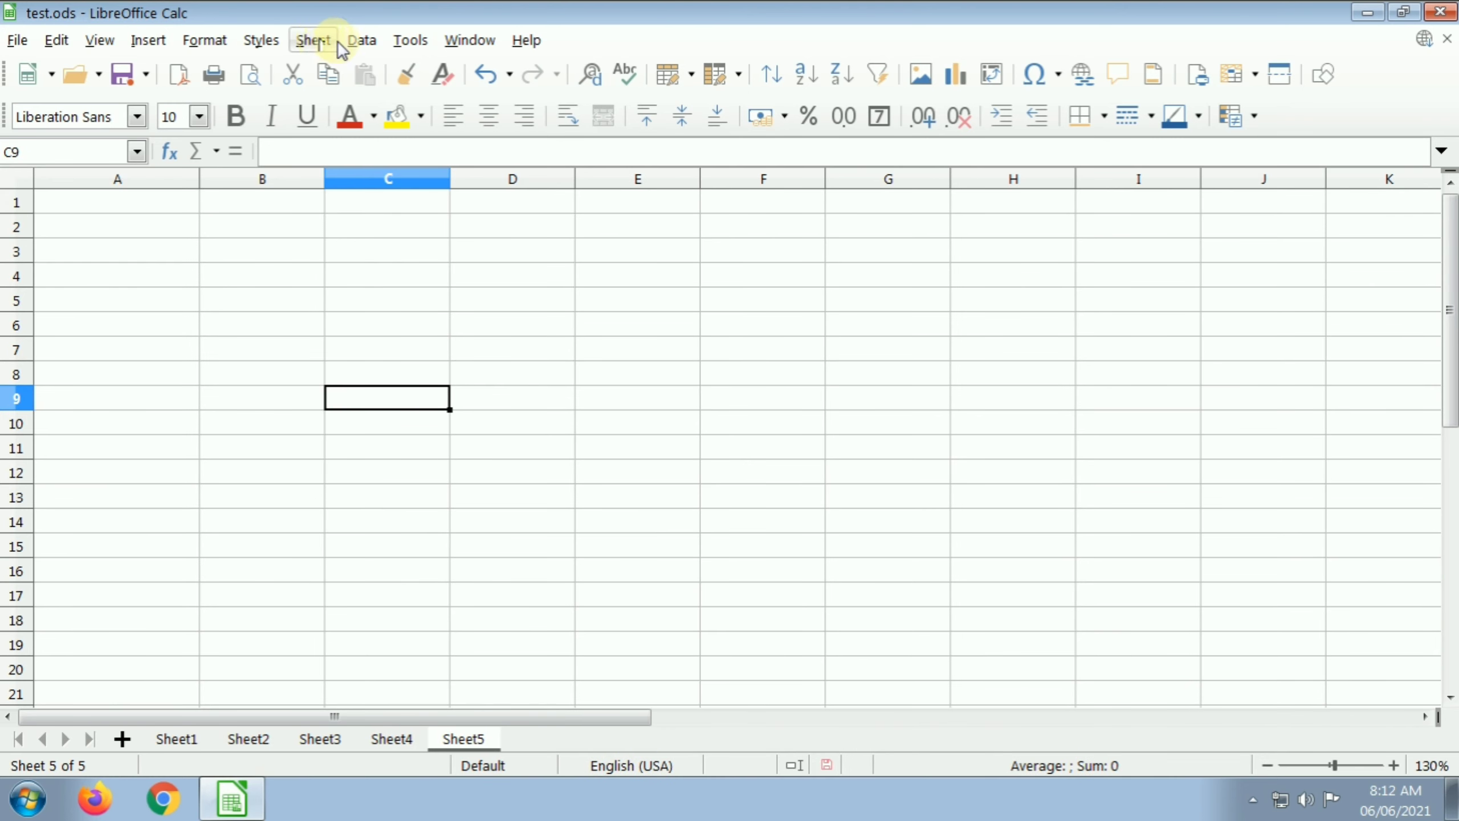
{"action": "left_click", "coordinate": [313, 41]}
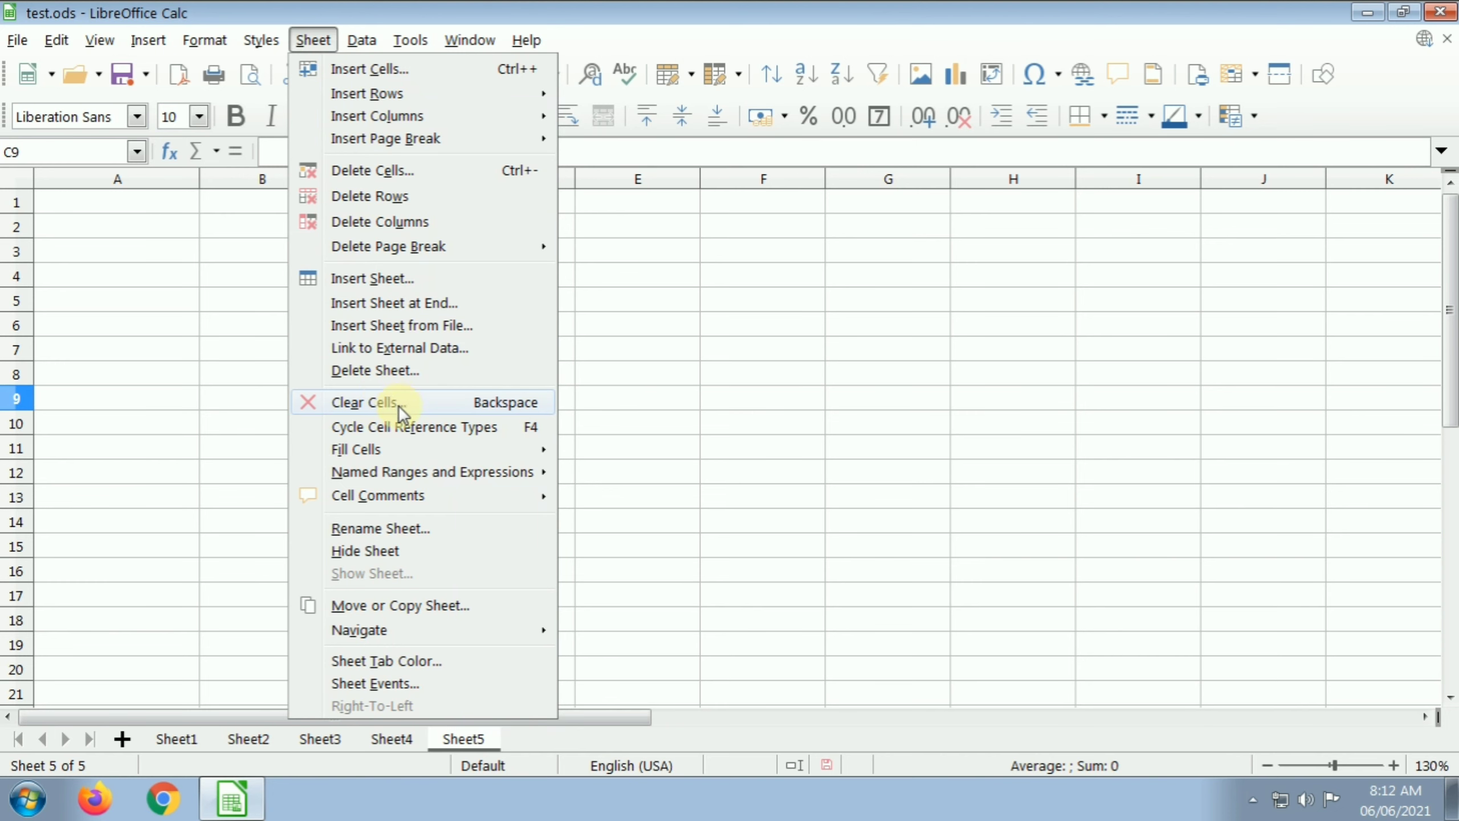
{"action": "left_click", "coordinate": [804, 299]}
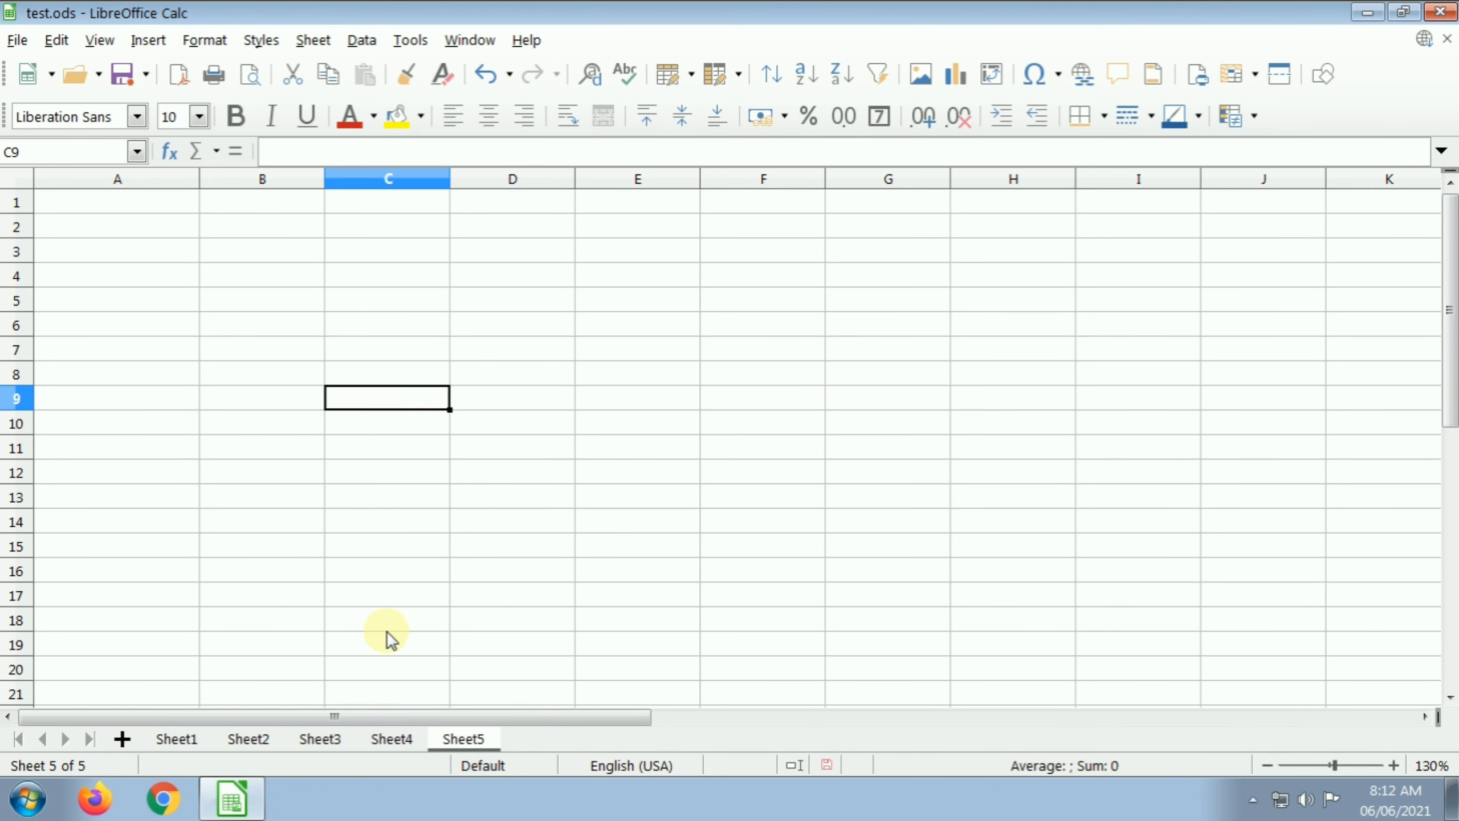
{"action": "left_click", "coordinate": [356, 497]}
{"action": "left_click", "coordinate": [300, 300]}
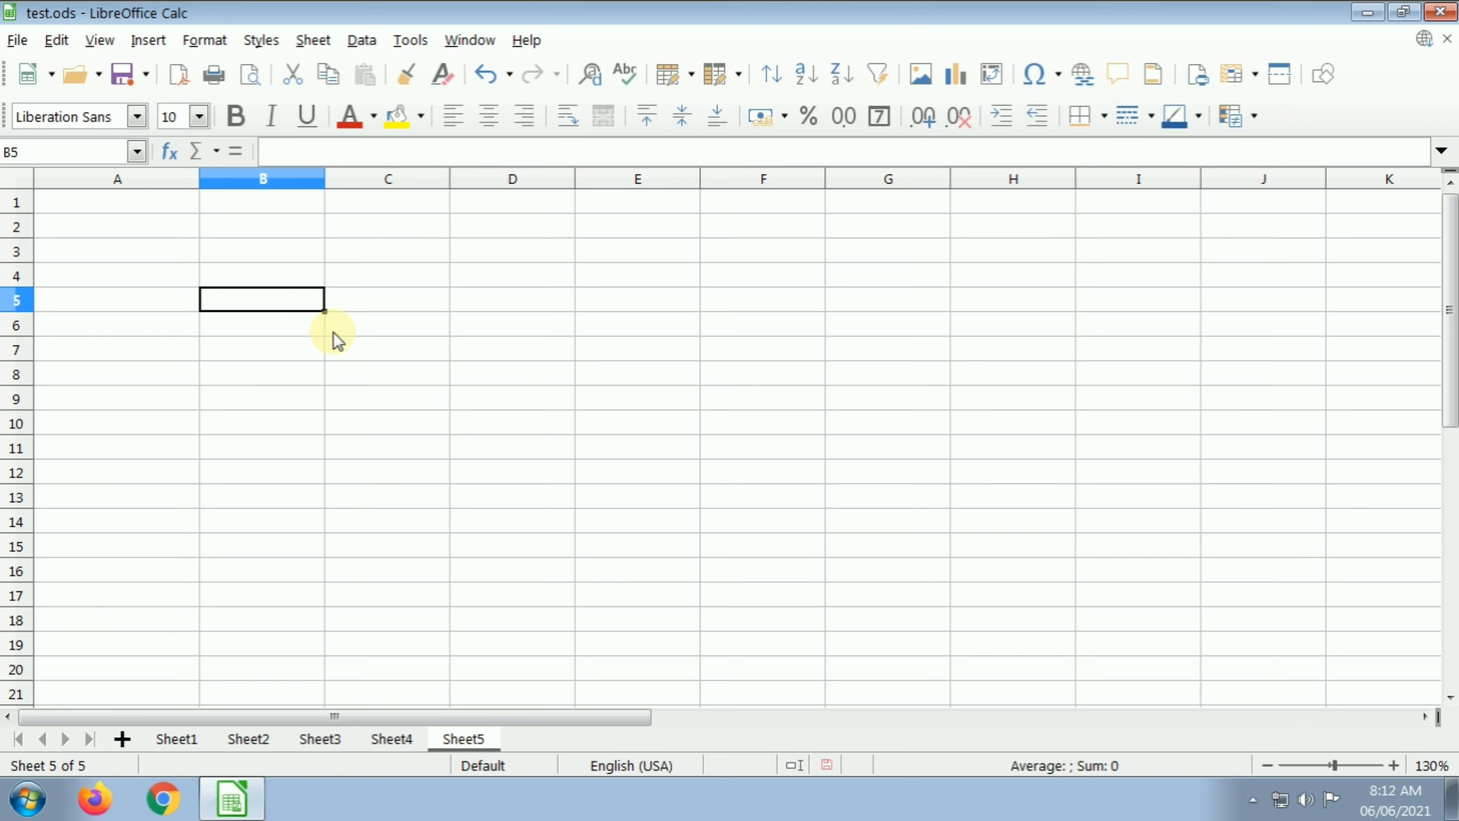
- Enter the formula =B3*B4 in B5
{"action": "type", "text": "="}
{"action": "key", "text": "Up"}
{"action": "key", "text": "Up"}
{"action": "type", "text": "*"}
{"action": "key", "text": "Up"}
{"action": "key", "text": "Down"}
{"action": "key", "text": "Down"}
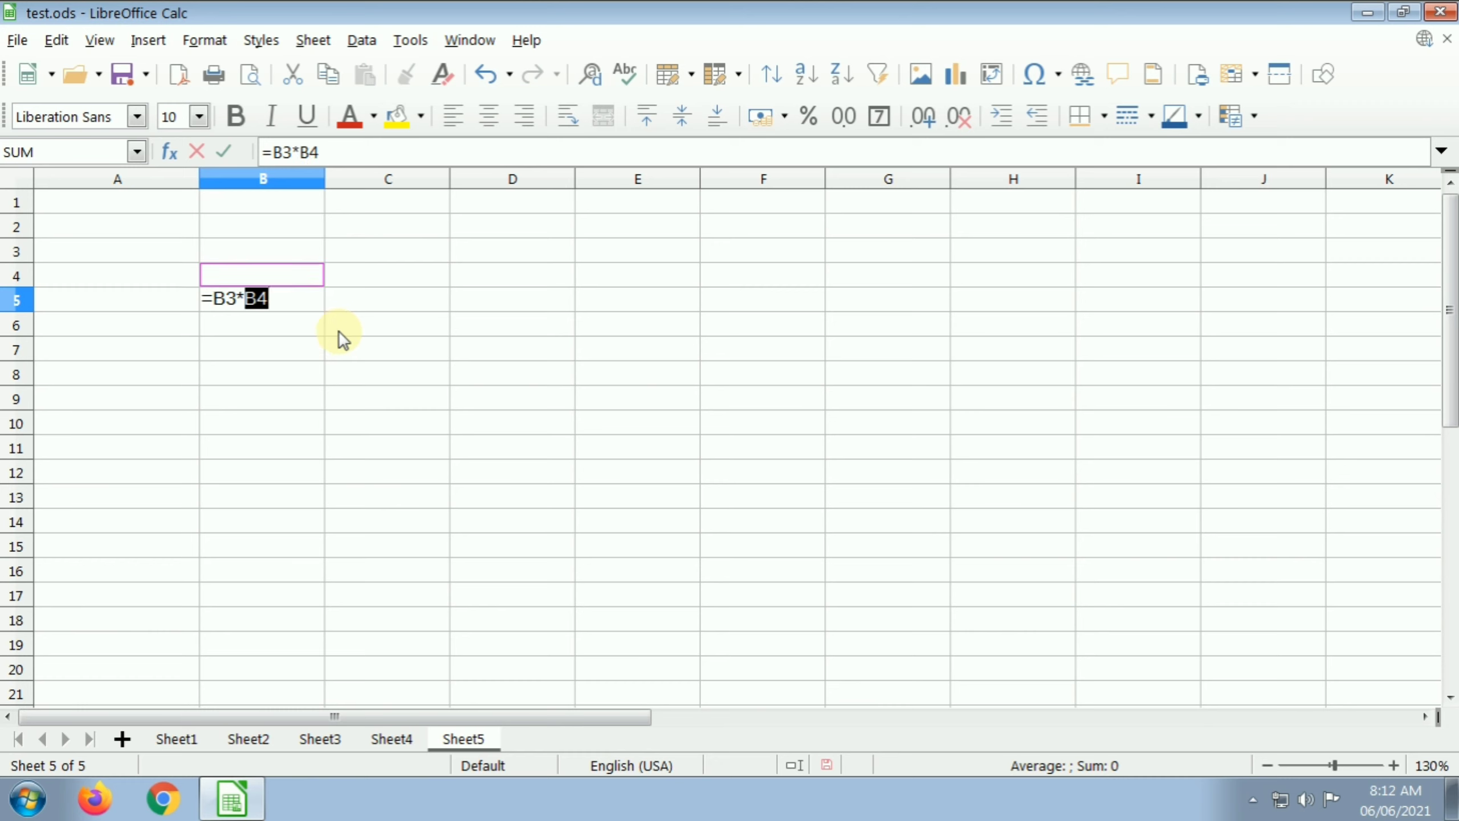
{"action": "key", "text": "Return"}
{"action": "key", "text": "Up"}
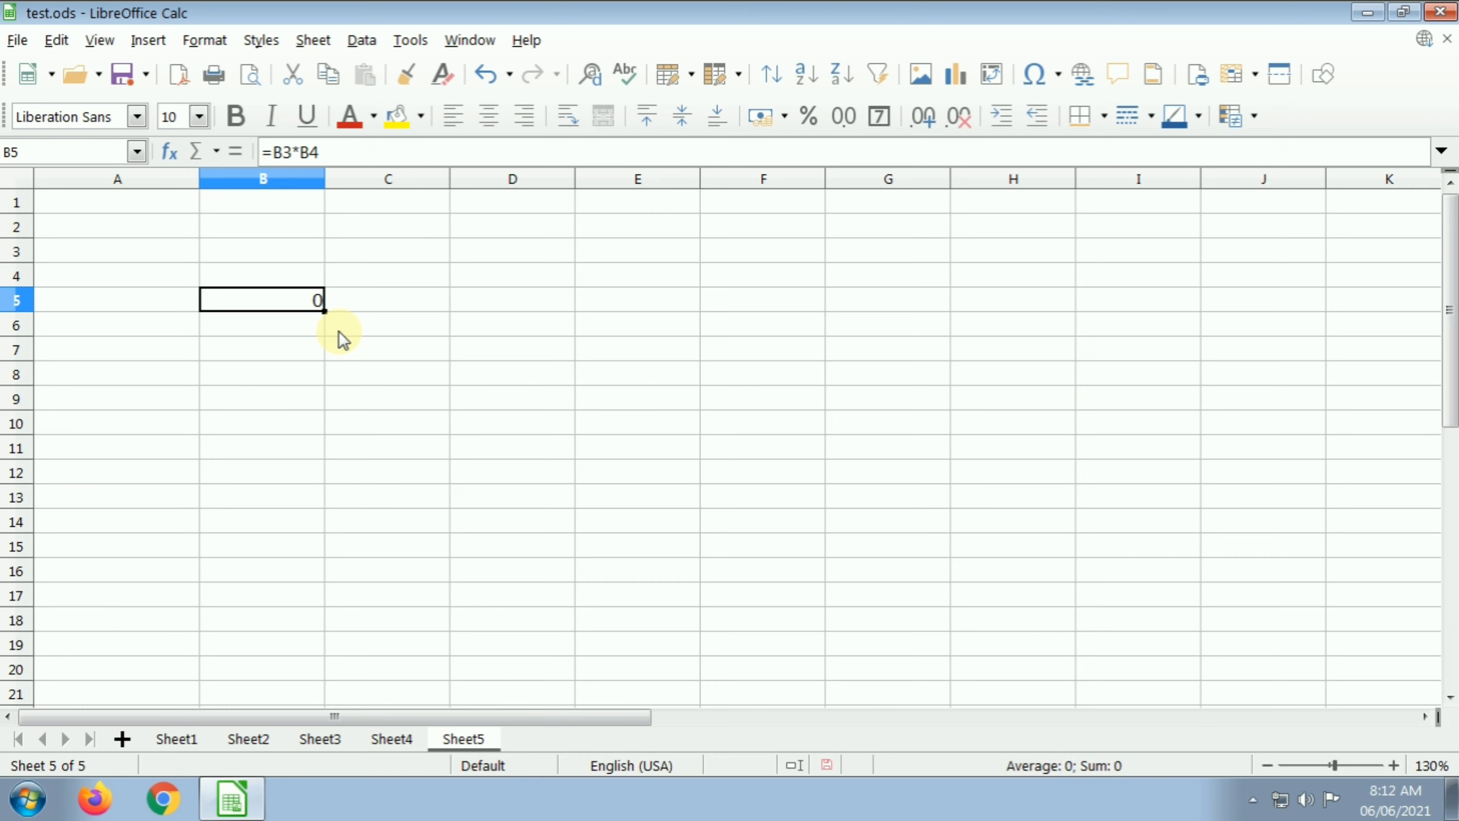
- Edit B5's formula so the B4 reference becomes absolute: =B3*$B$4
{"action": "double_click", "coordinate": [311, 291]}
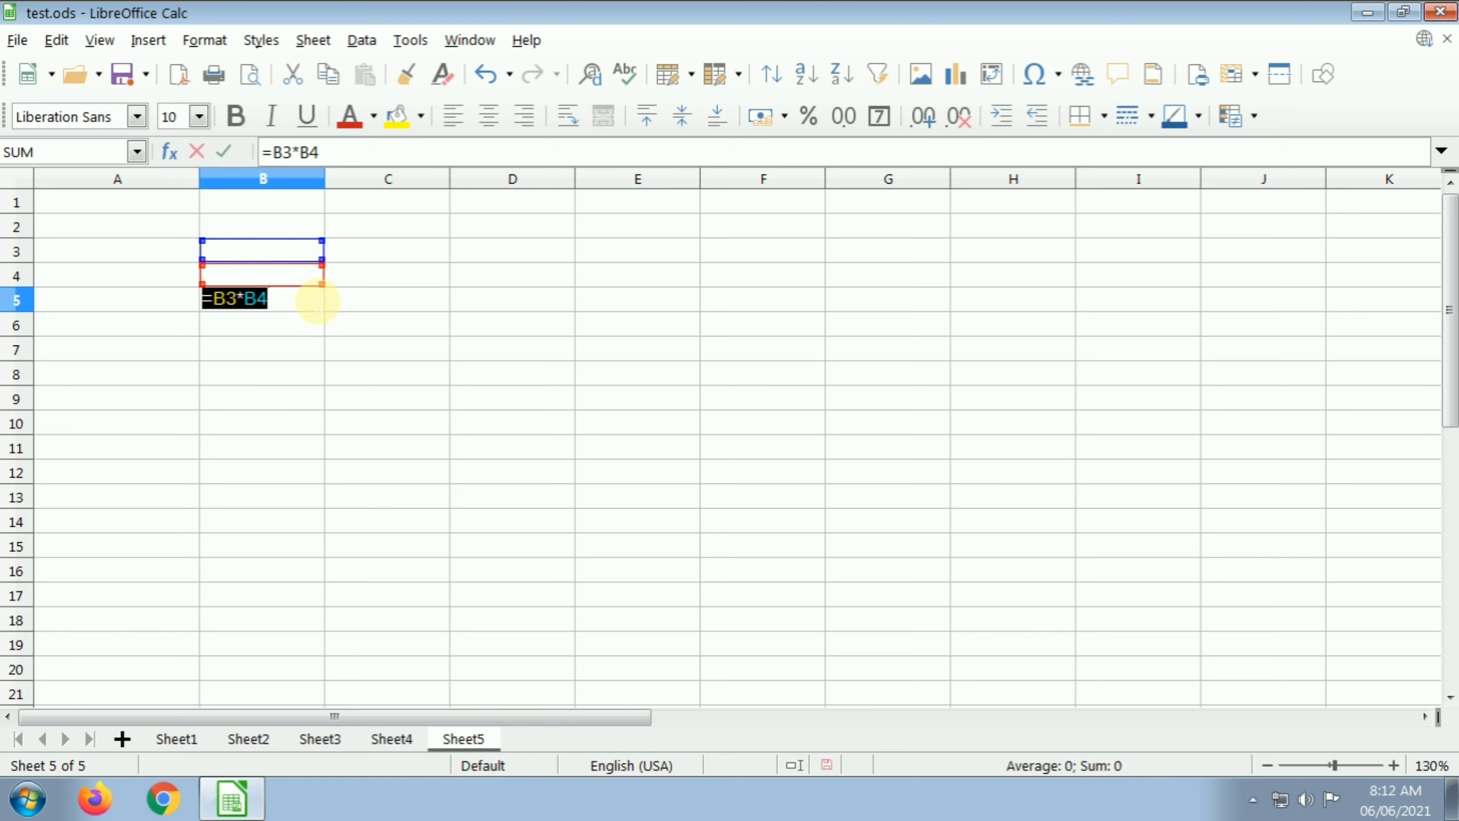
{"action": "left_click", "coordinate": [245, 298]}
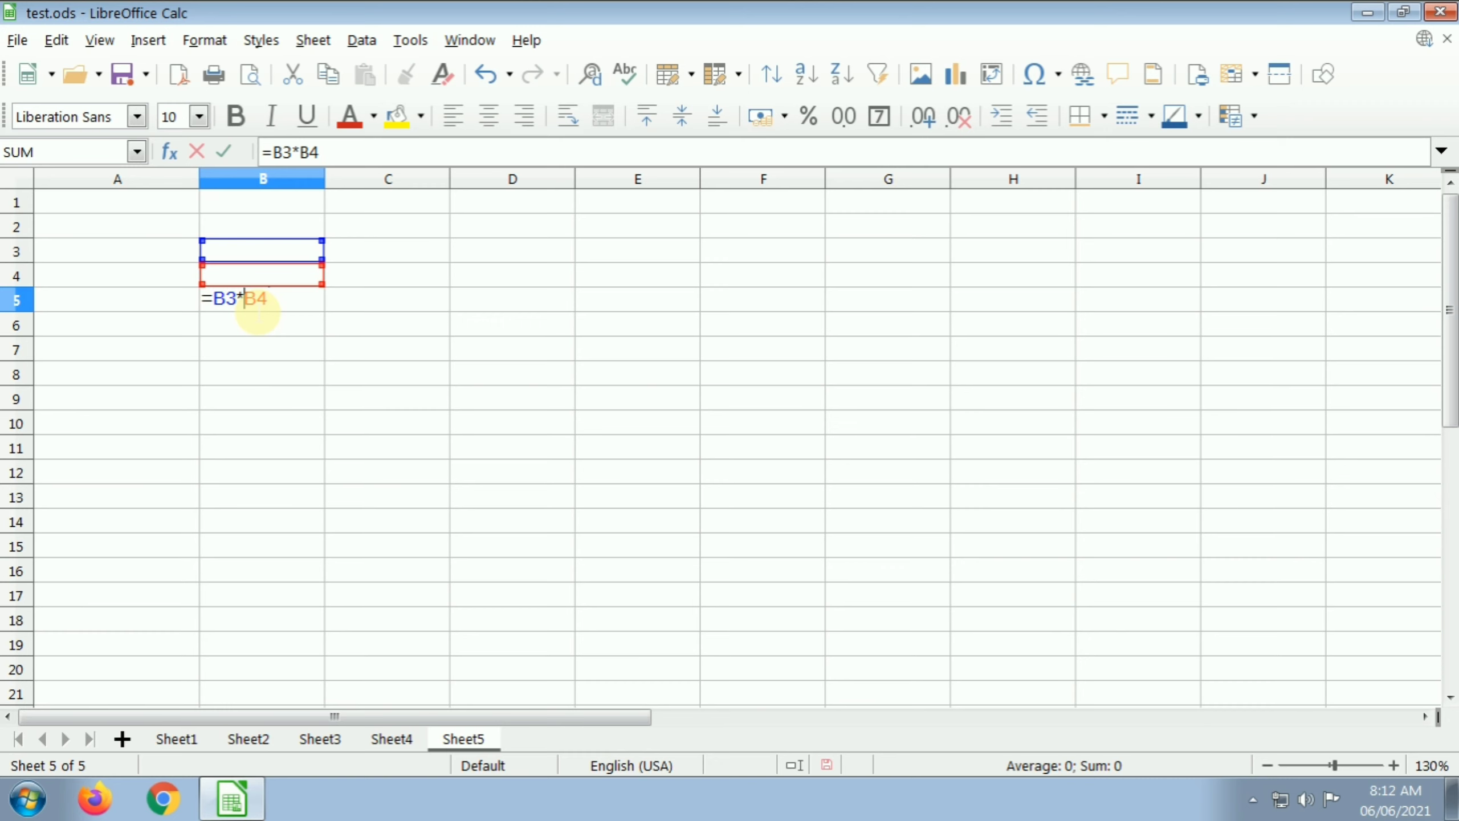
{"action": "type", "text": "$B"}
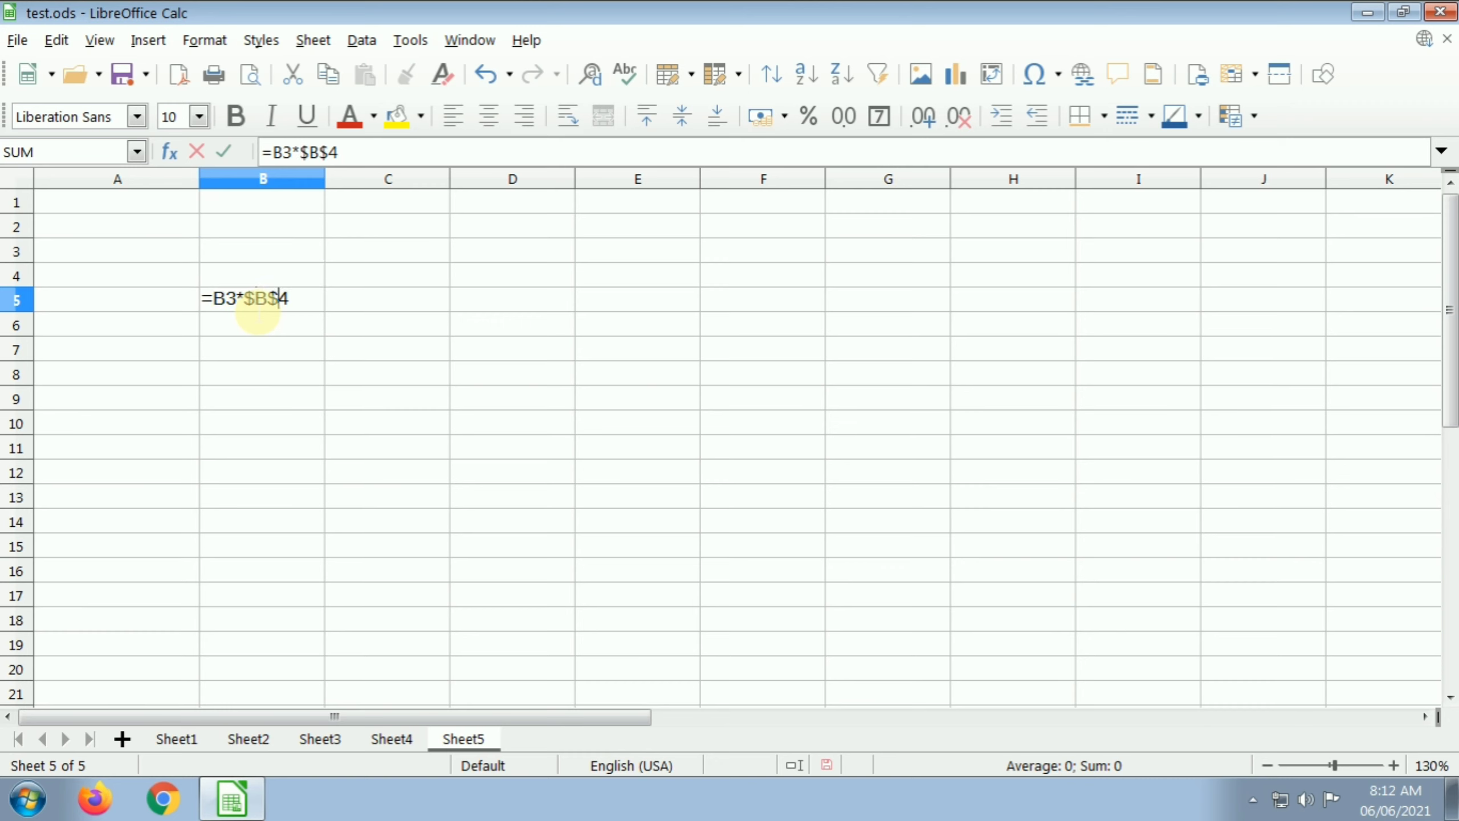
{"action": "type", "text": "$"}
{"action": "key", "text": "Return"}
{"action": "key", "text": "Up"}
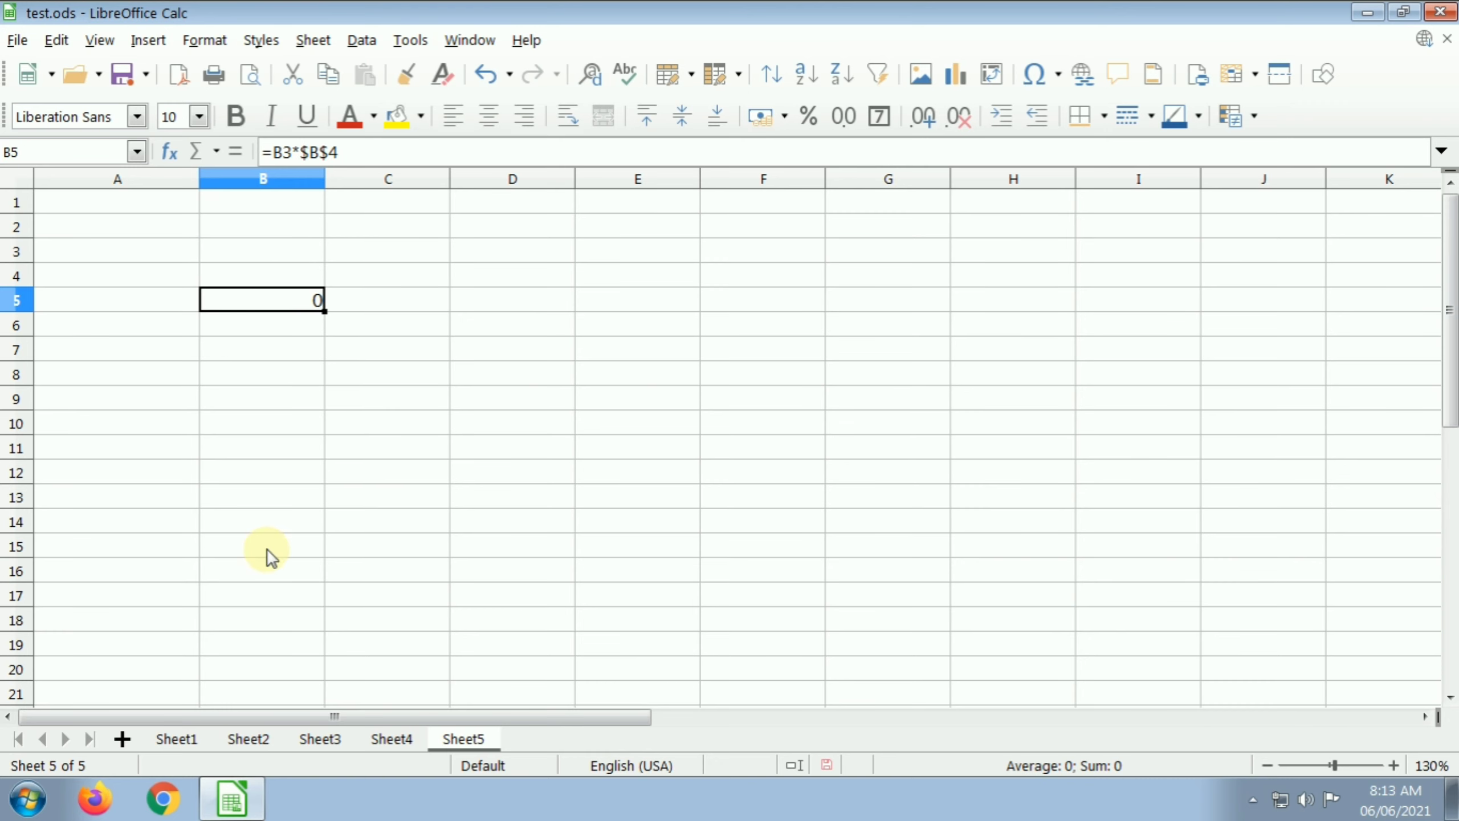
- Browse the Sheet > Fill Cells options without applying any, then go to Sheet3
{"action": "left_click", "coordinate": [331, 526]}
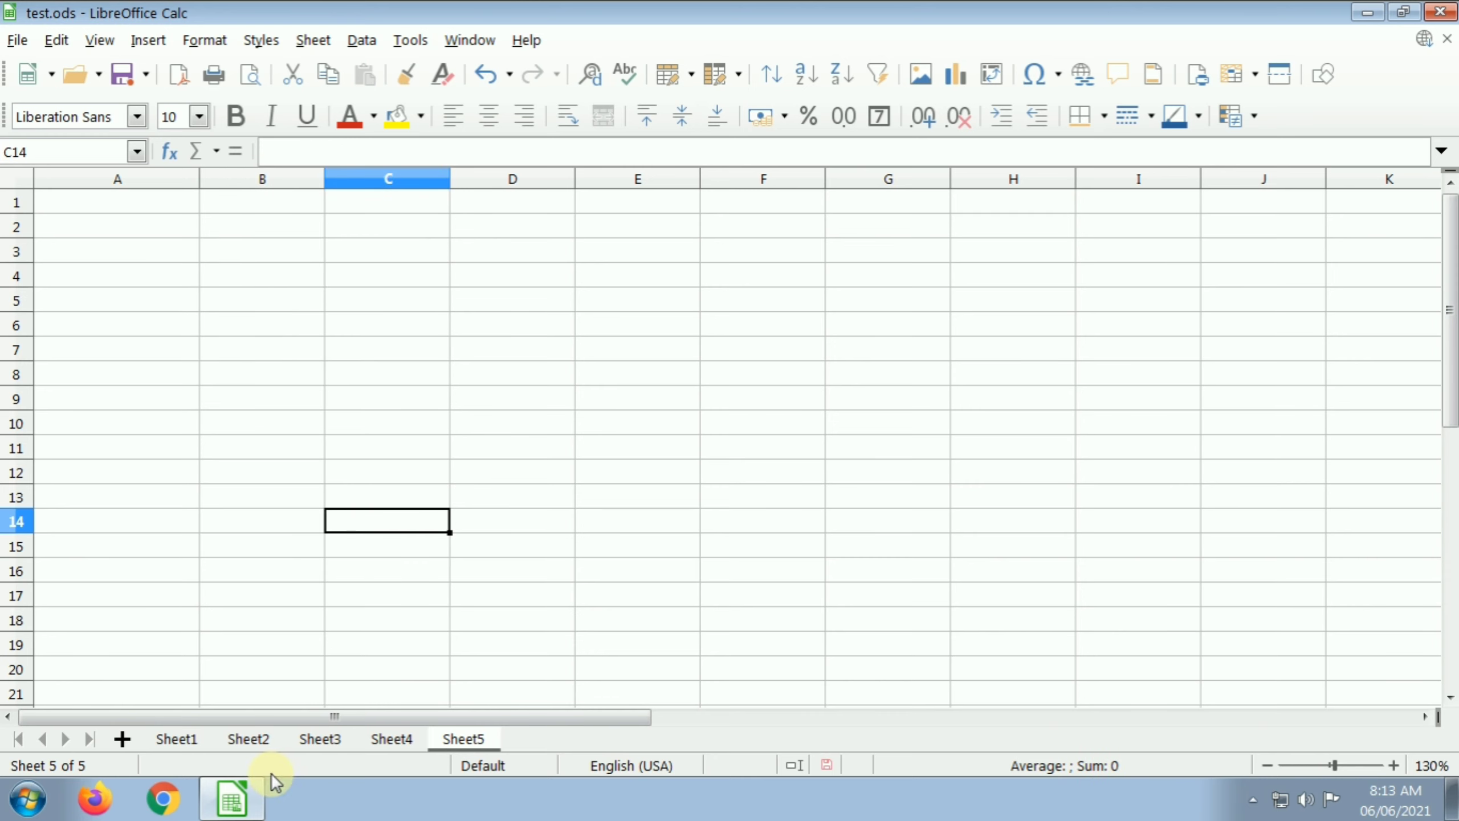
{"action": "left_click", "coordinate": [391, 735]}
{"action": "left_click", "coordinate": [463, 736]}
{"action": "left_click", "coordinate": [315, 42]}
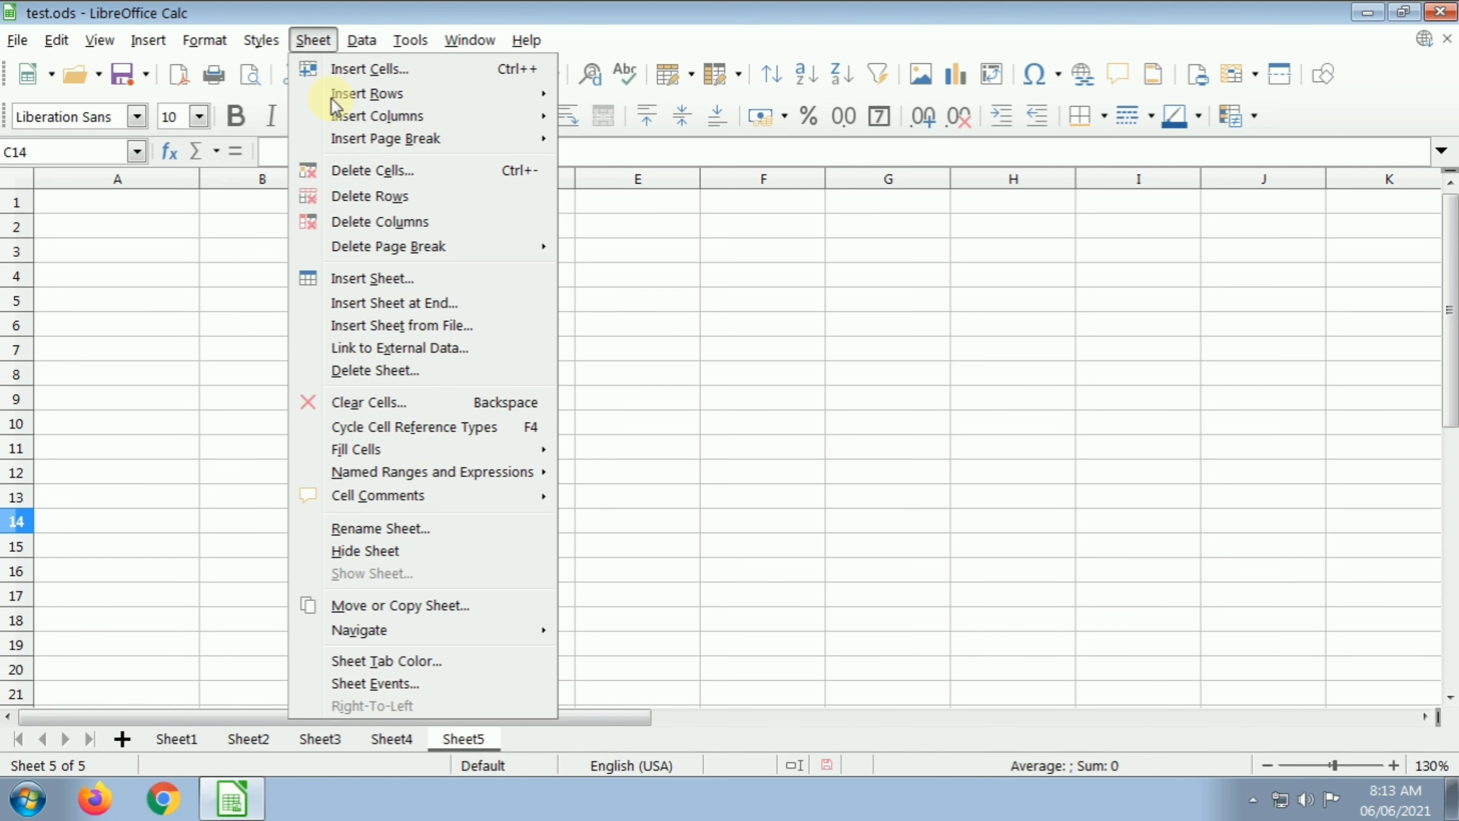
{"action": "mouse_move", "coordinate": [355, 449]}
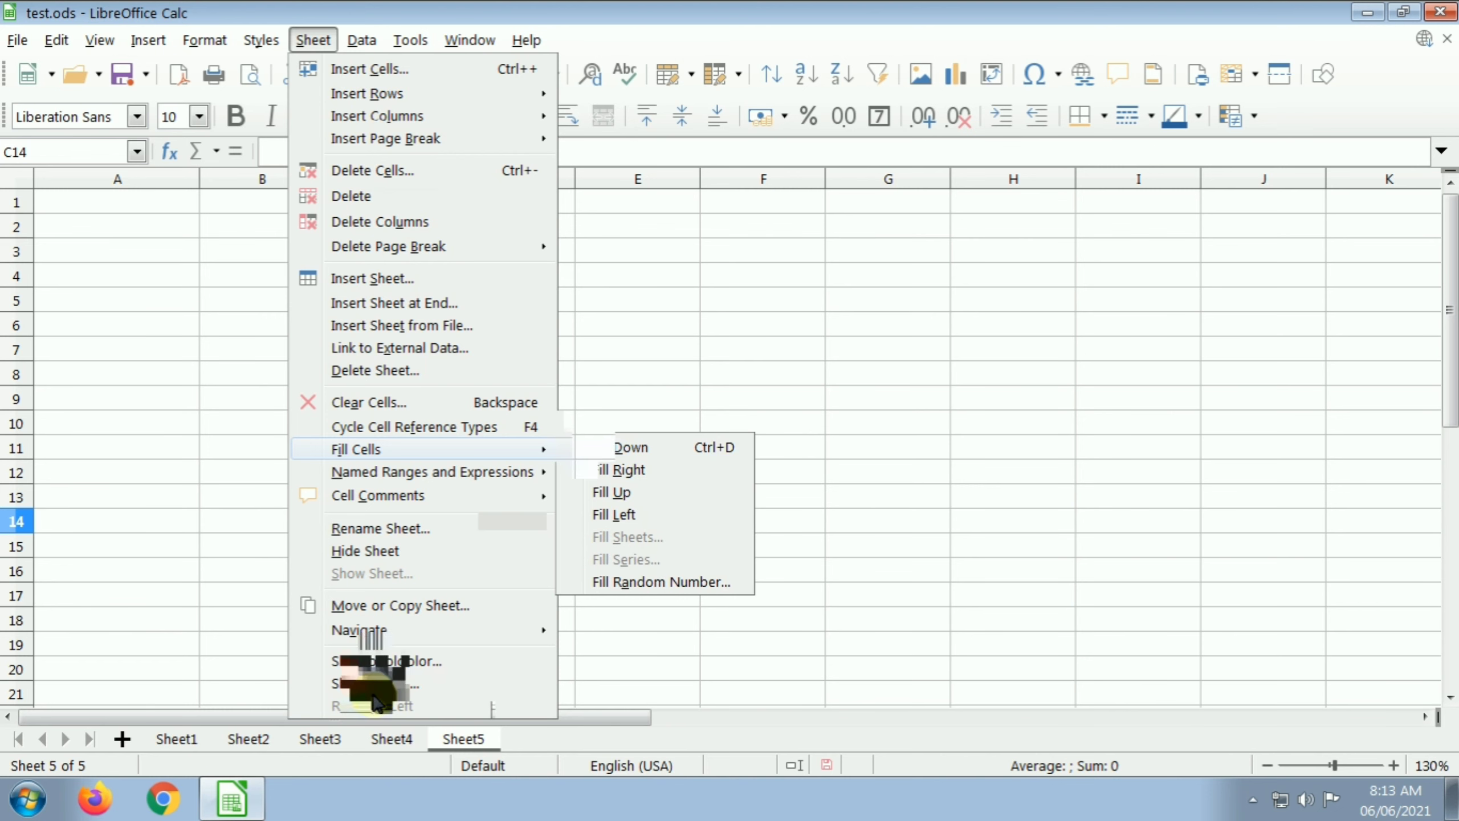
{"action": "left_click", "coordinate": [358, 732]}
{"action": "left_click", "coordinate": [353, 733]}
{"action": "left_click", "coordinate": [334, 737]}
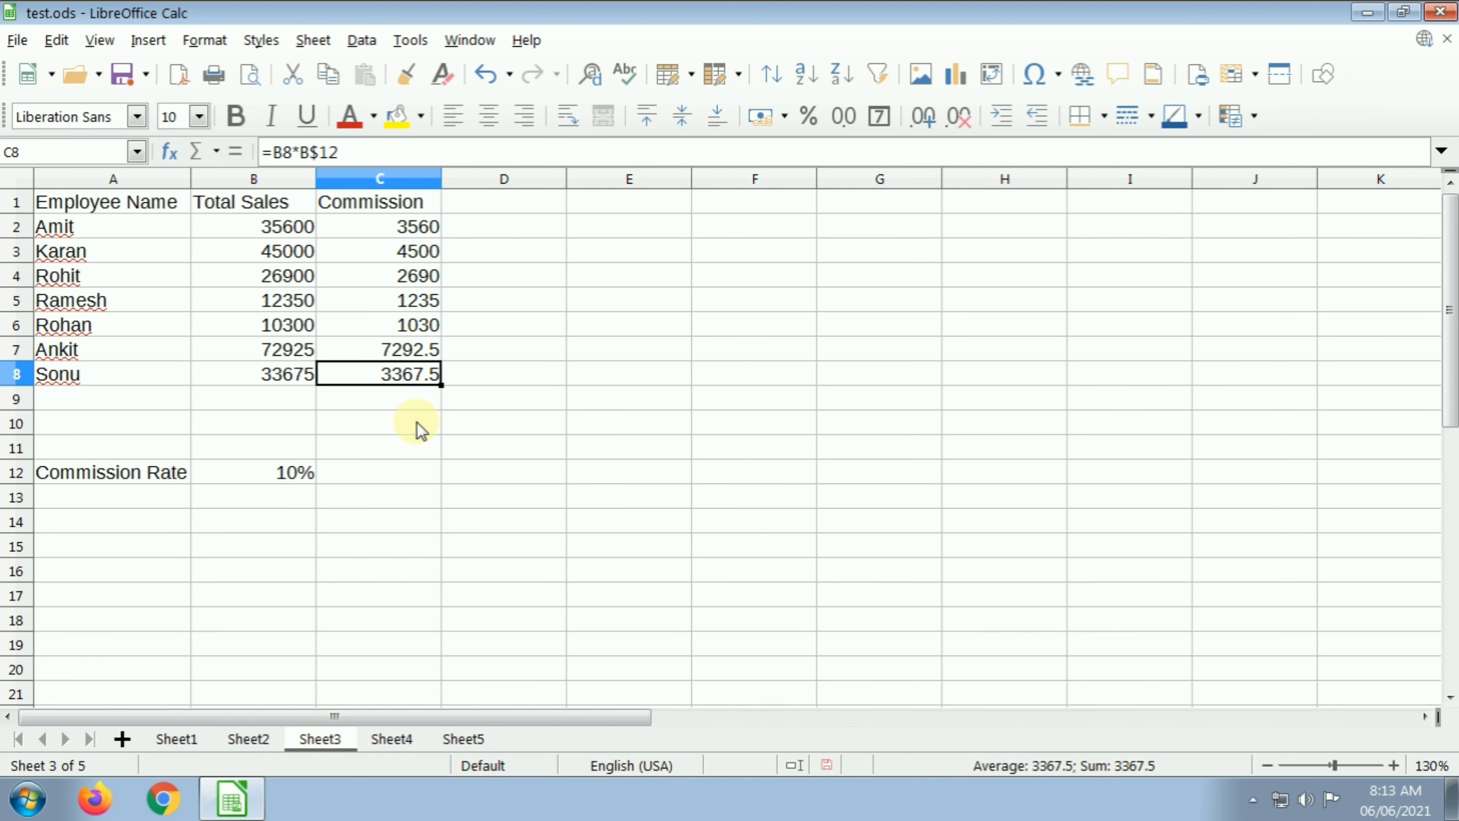
- Clear the Commission values in C3:C9
{"action": "left_click_drag", "start_coordinate": [423, 276], "coordinate": [423, 314]}
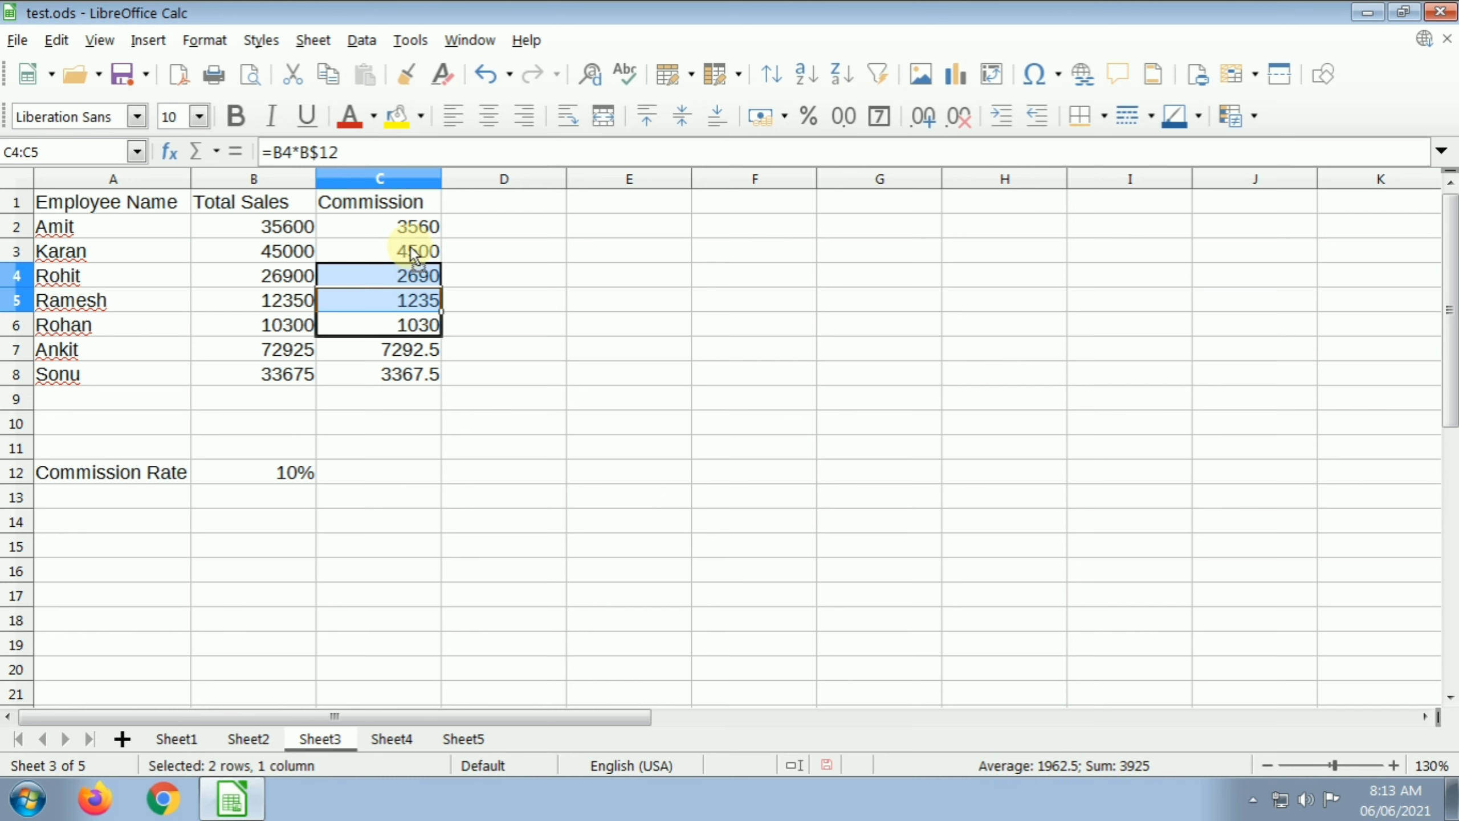
{"action": "left_click_drag", "start_coordinate": [410, 250], "coordinate": [407, 398]}
{"action": "key", "text": "Delete"}
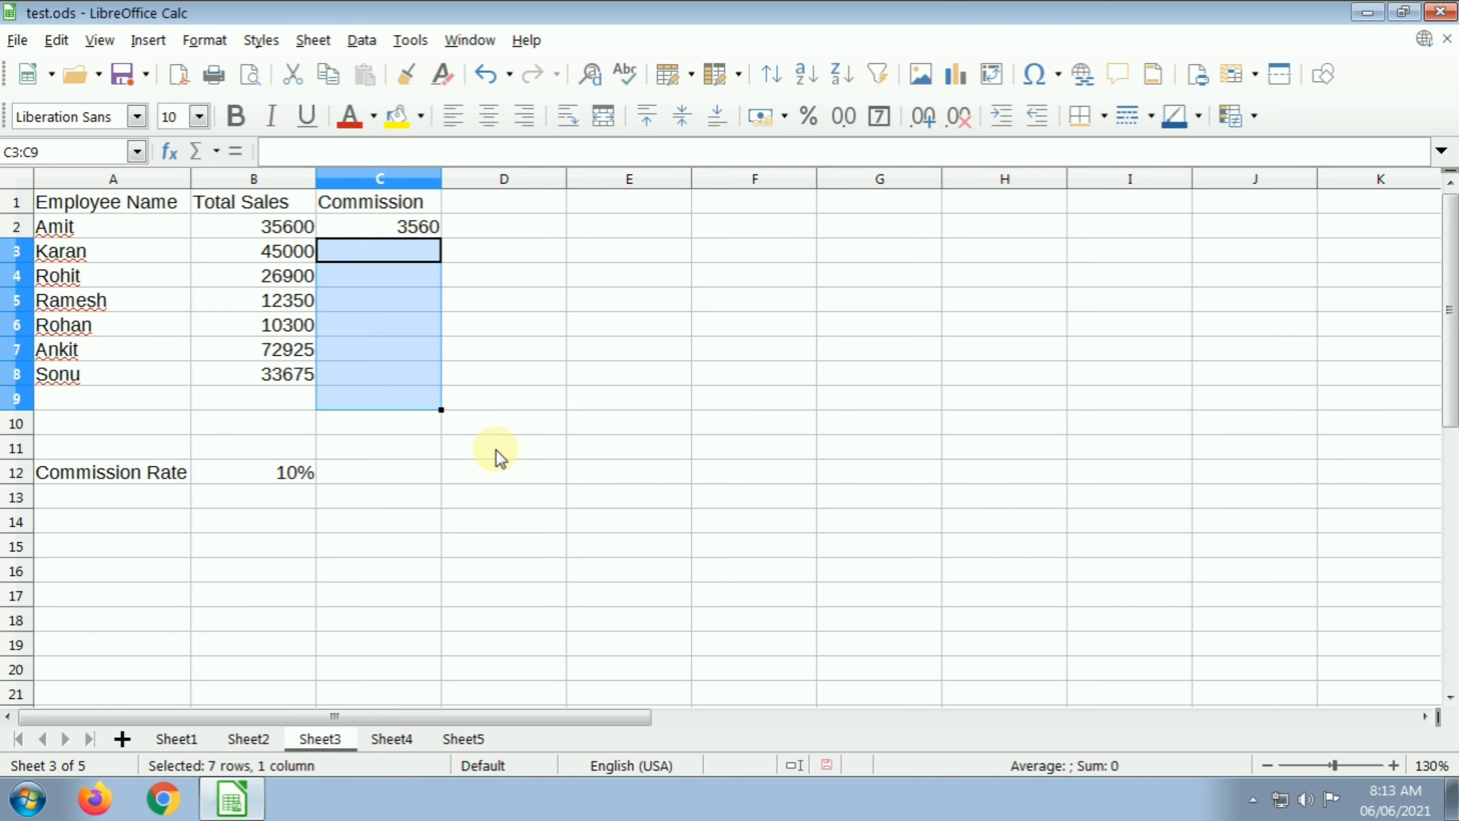
{"action": "key", "text": "Down"}
{"action": "key", "text": "Down"}
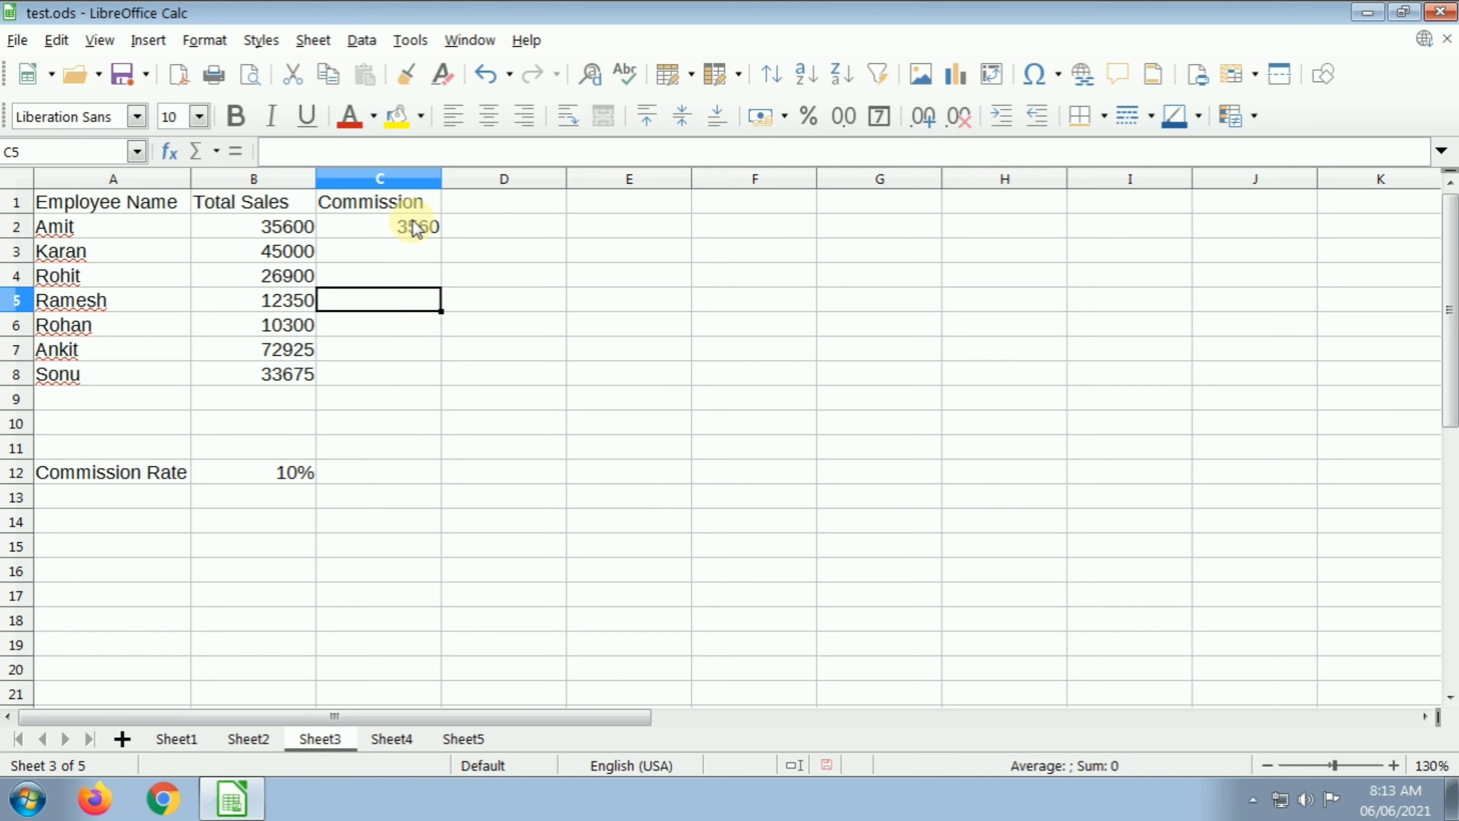
- Copy C2's commission formula down into C3 with Fill Down
{"action": "left_click", "coordinate": [416, 233]}
{"action": "left_click", "coordinate": [376, 251]}
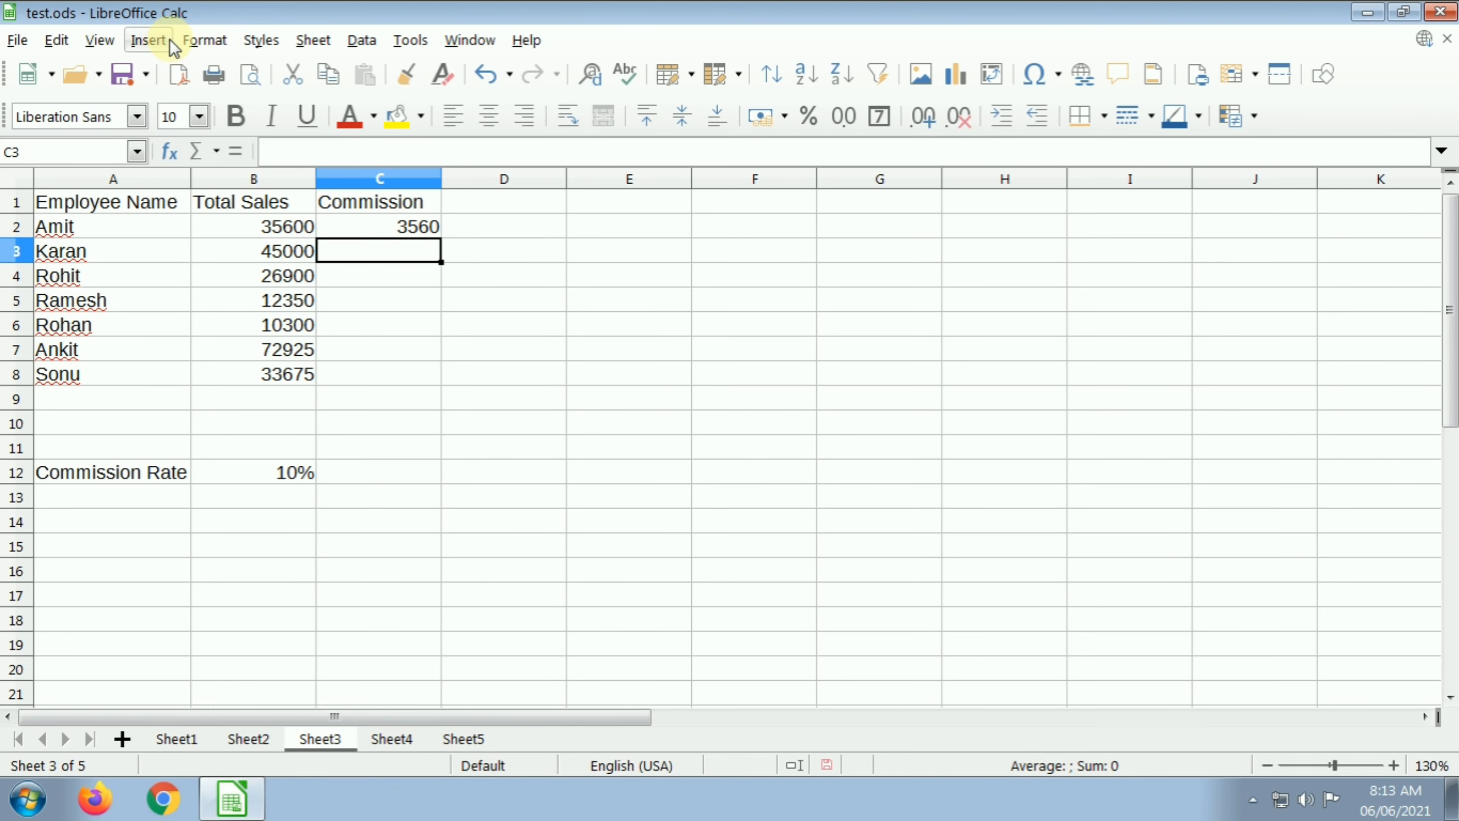
{"action": "left_click", "coordinate": [313, 39]}
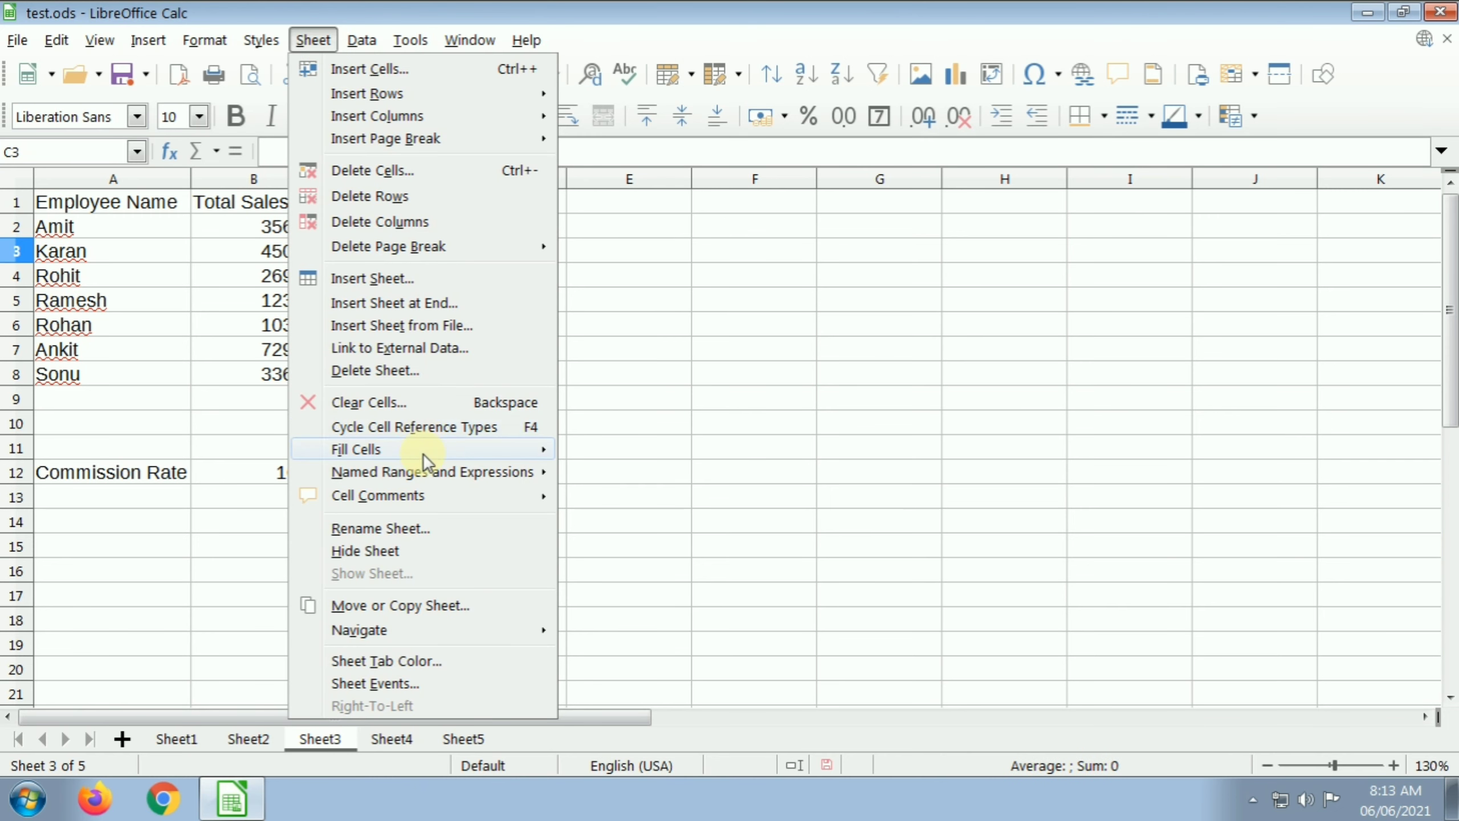
{"action": "left_click", "coordinate": [661, 450]}
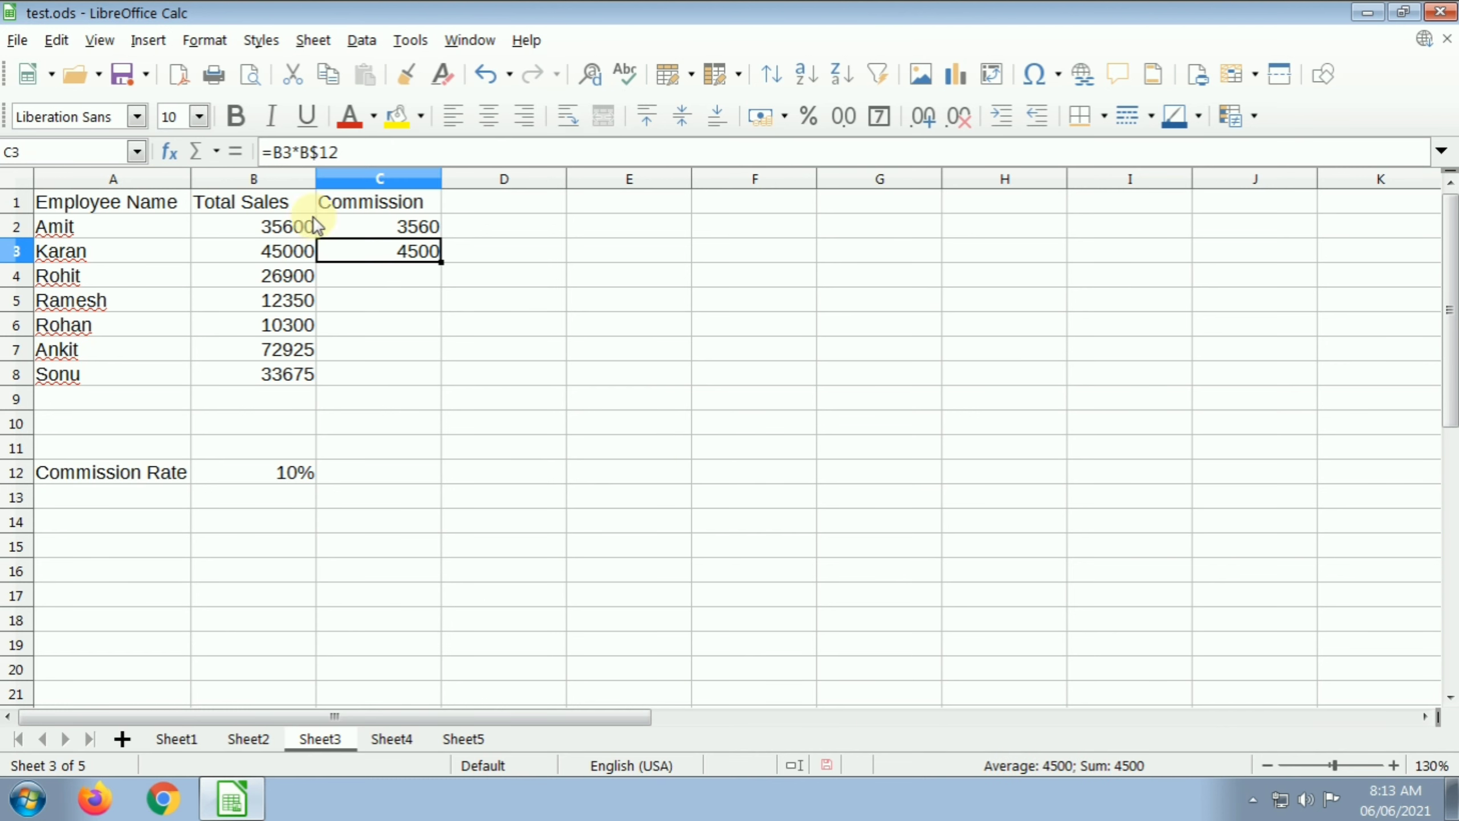
- Fill C4, C5 and C6 with the commission formula using Ctrl+D
{"action": "left_click", "coordinate": [406, 281]}
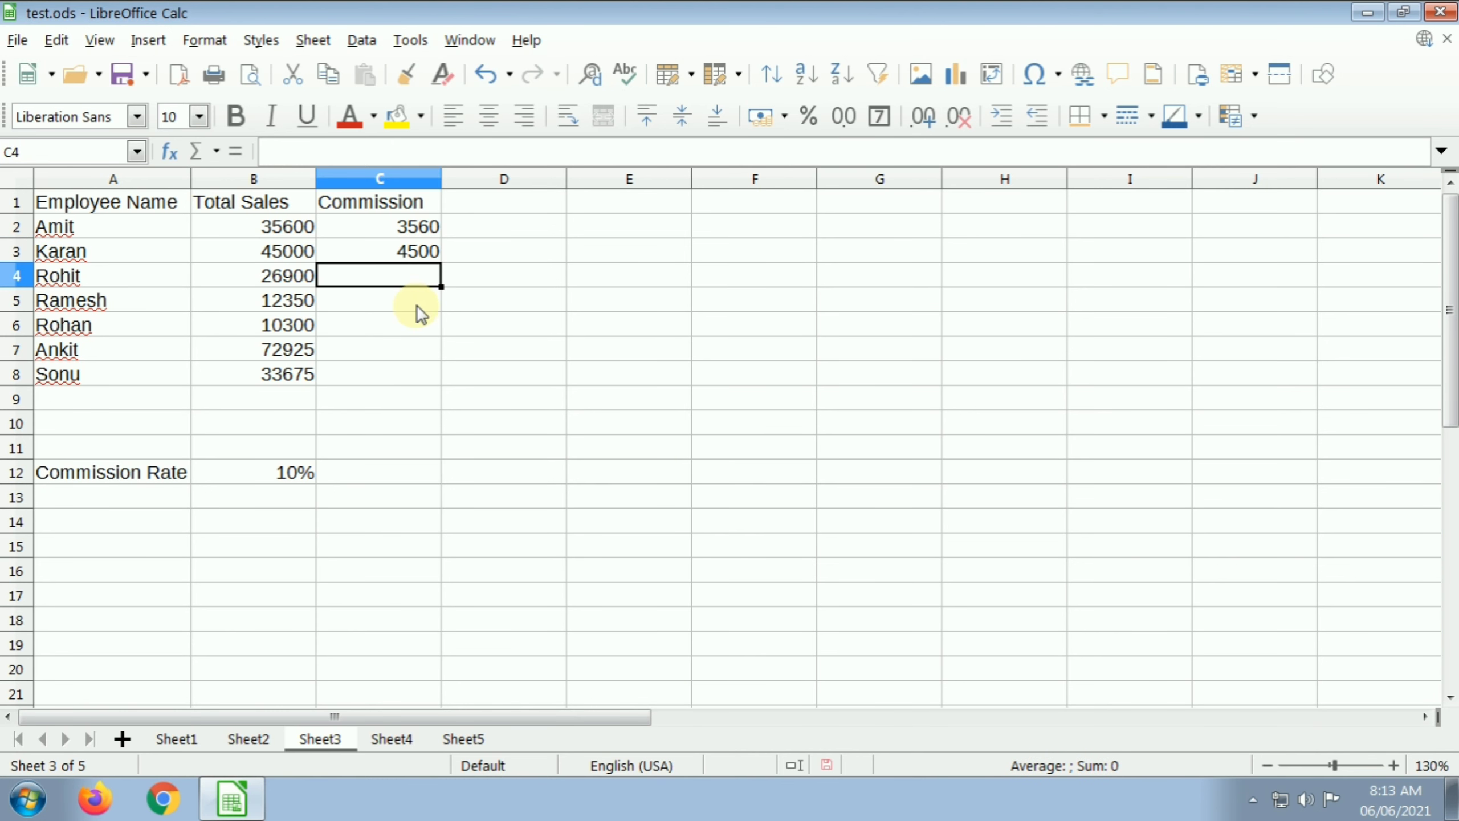
{"action": "key", "text": "ctrl+d"}
{"action": "left_click", "coordinate": [417, 304]}
{"action": "key", "text": "ctrl+d"}
{"action": "left_click", "coordinate": [419, 322]}
{"action": "key", "text": "ctrl+d"}
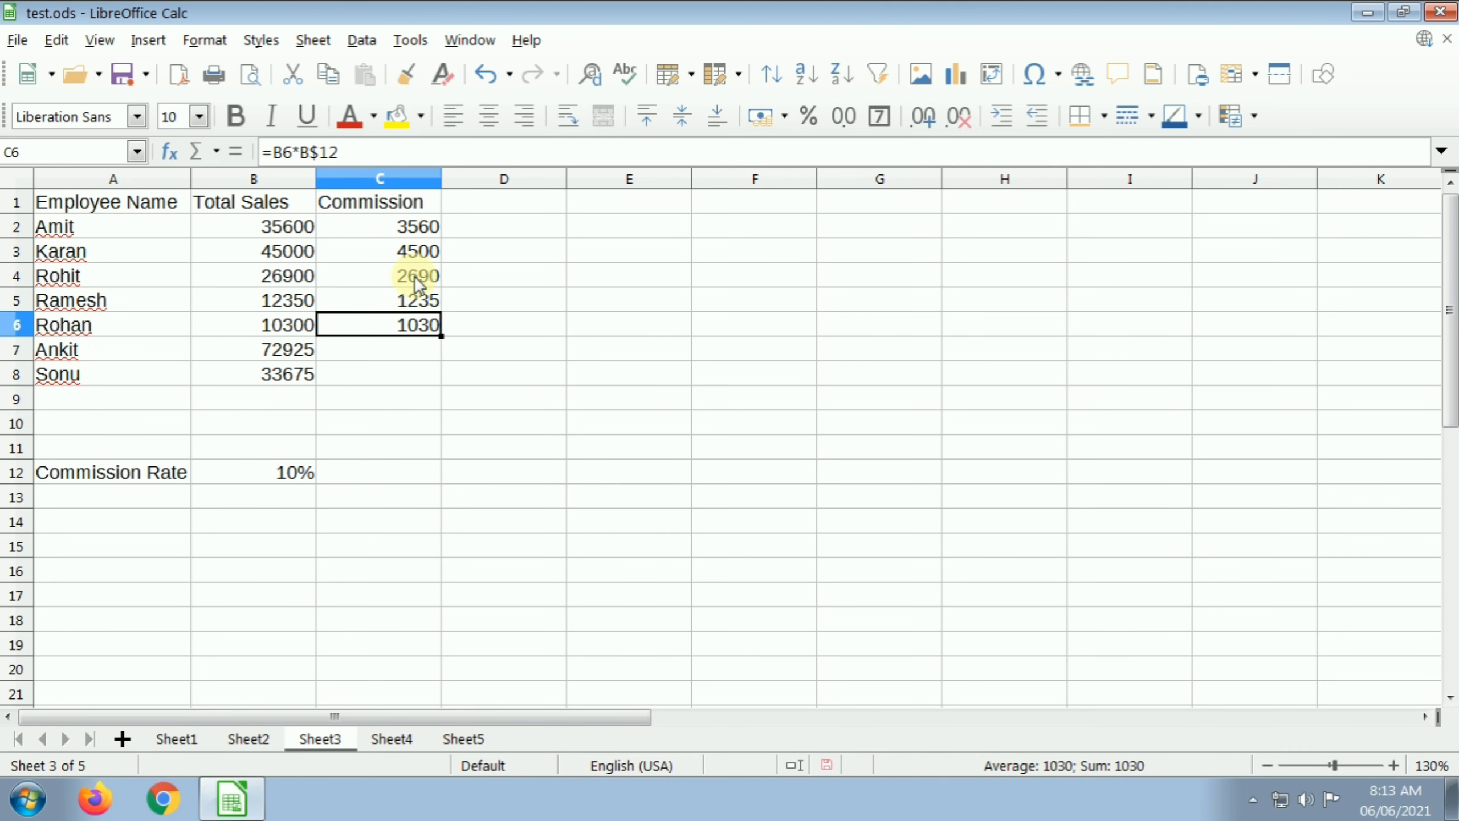
{"action": "left_click", "coordinate": [604, 298]}
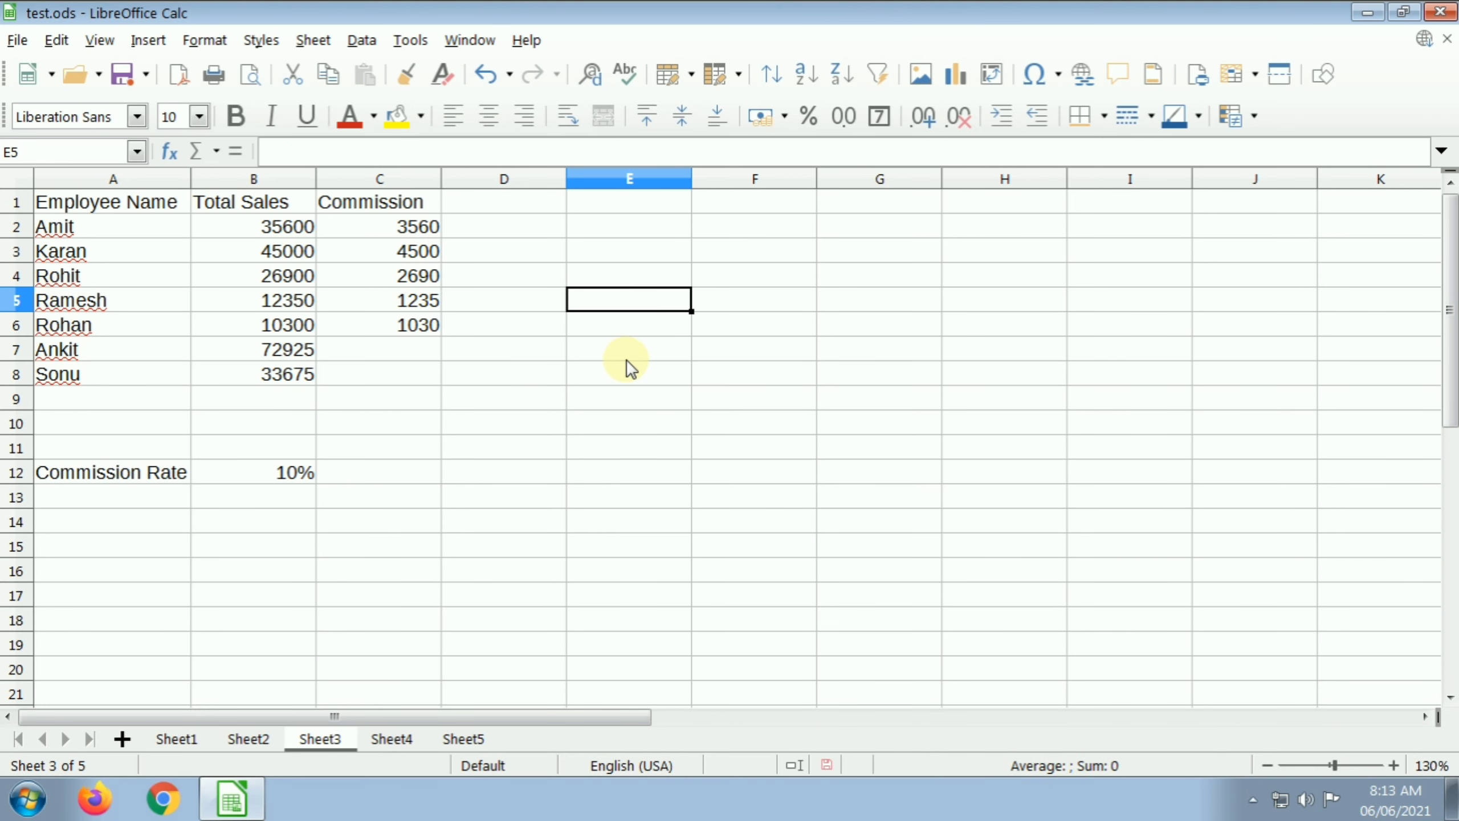
{"action": "left_click", "coordinate": [304, 40]}
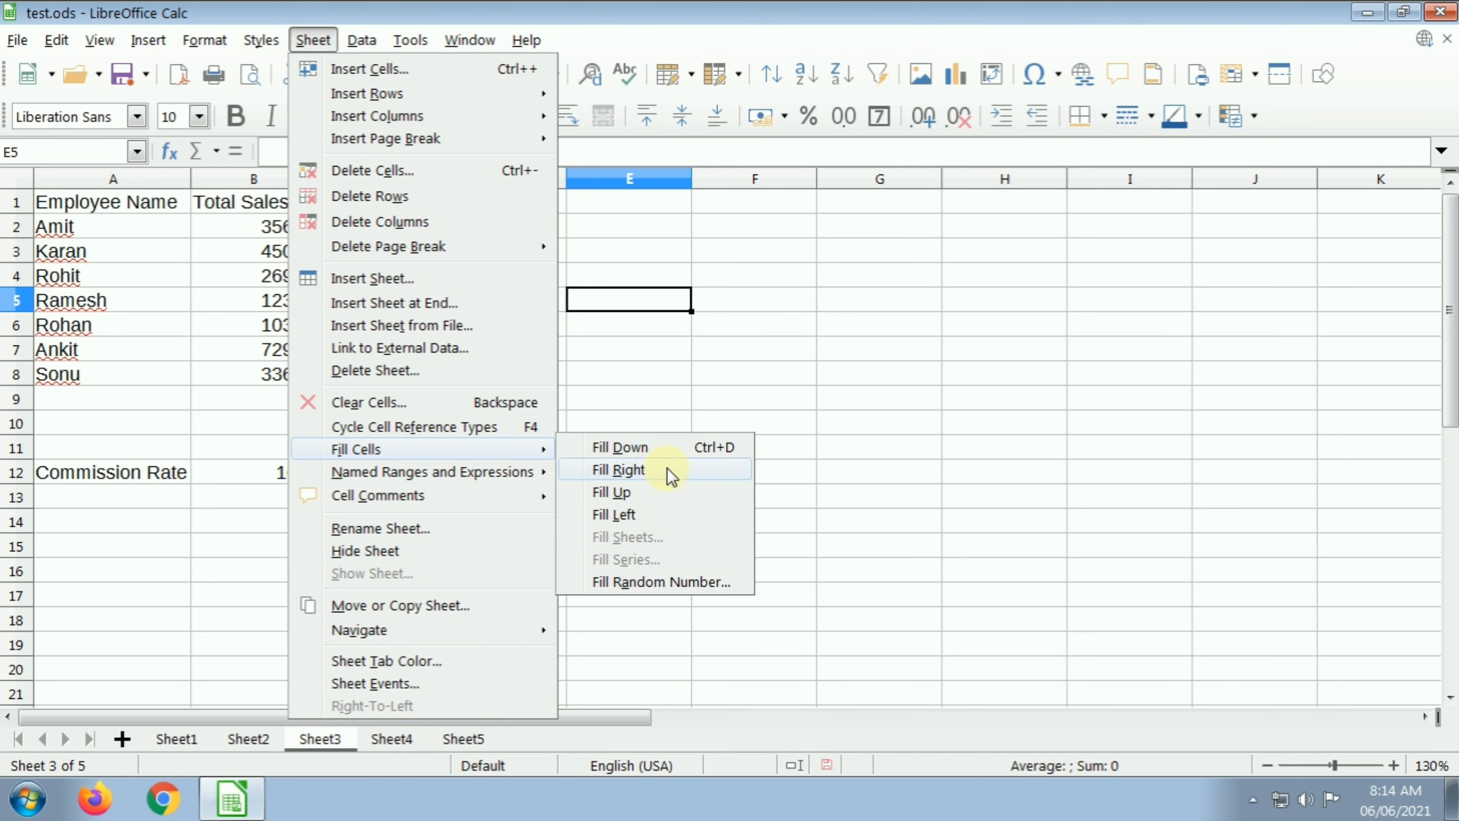
- Enter 5645 in F5
{"action": "left_click", "coordinate": [643, 324]}
{"action": "left_click", "coordinate": [791, 305]}
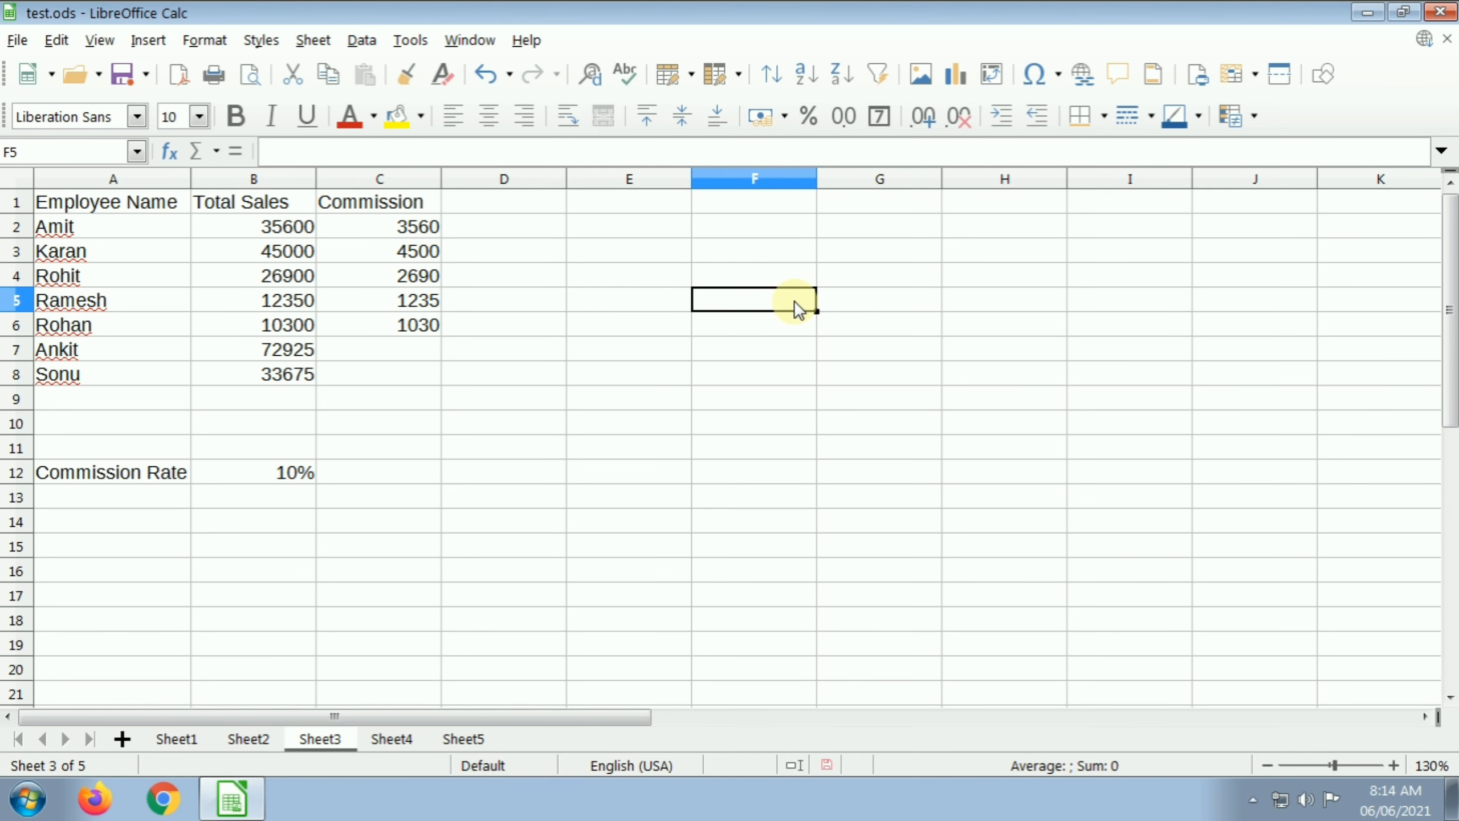
{"action": "type", "text": "5645"}
{"action": "key", "text": "Return"}
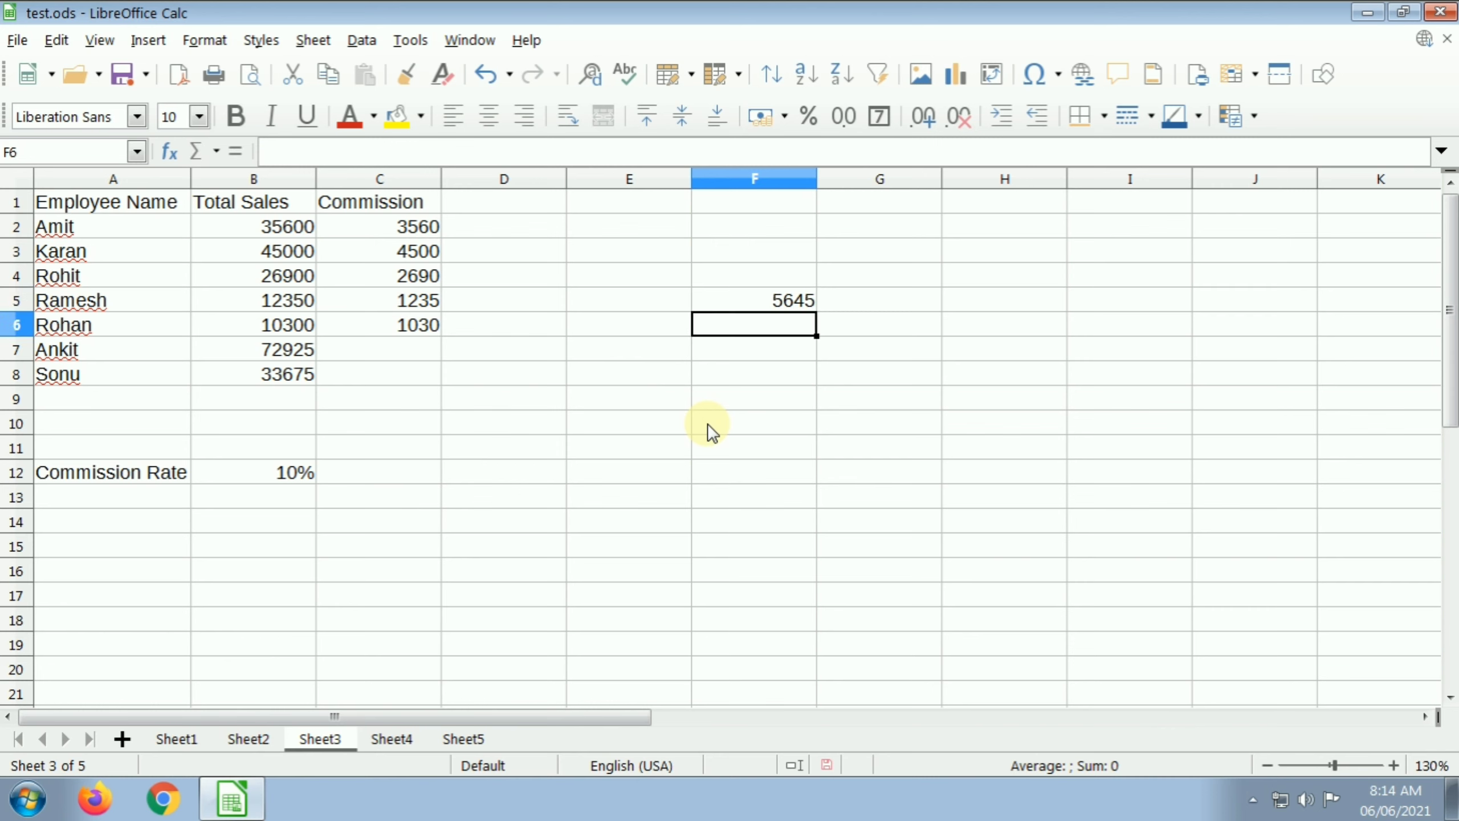
{"action": "key", "text": "Up"}
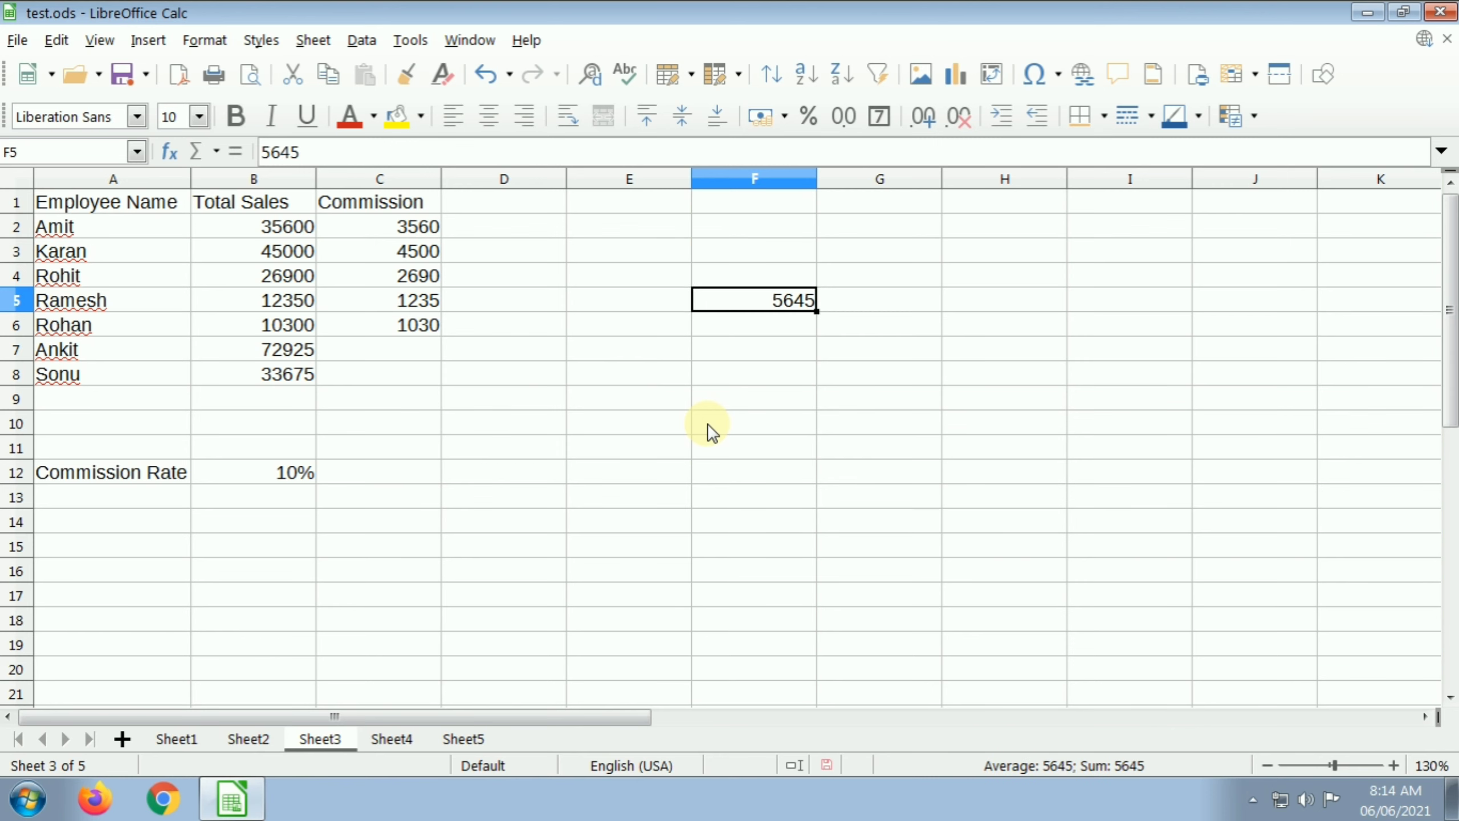
{"action": "key", "text": "Right"}
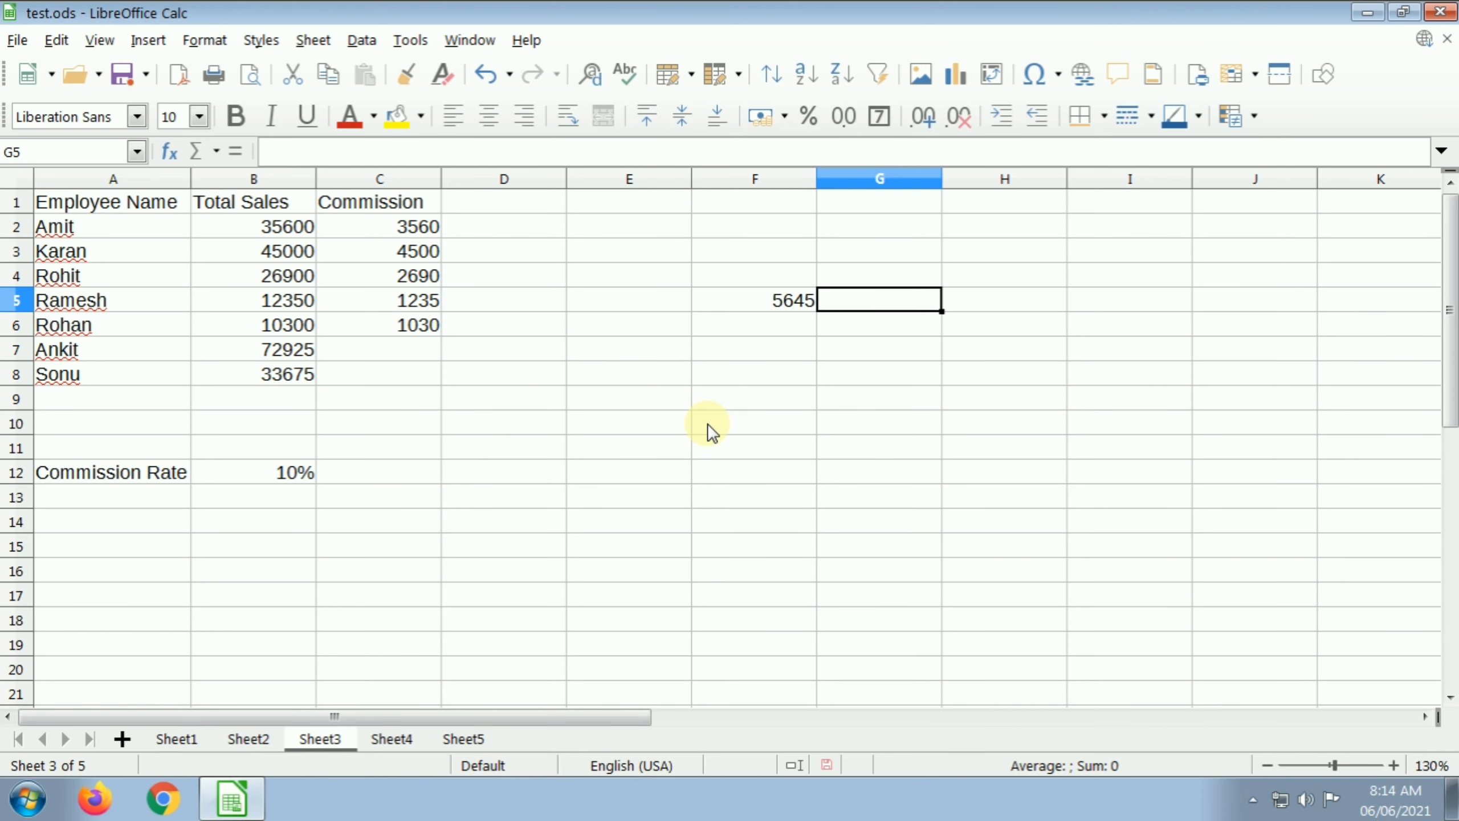
- Use Fill Right to copy 5645 from F5 into G5
{"action": "left_click", "coordinate": [325, 51]}
{"action": "mouse_move", "coordinate": [356, 449]}
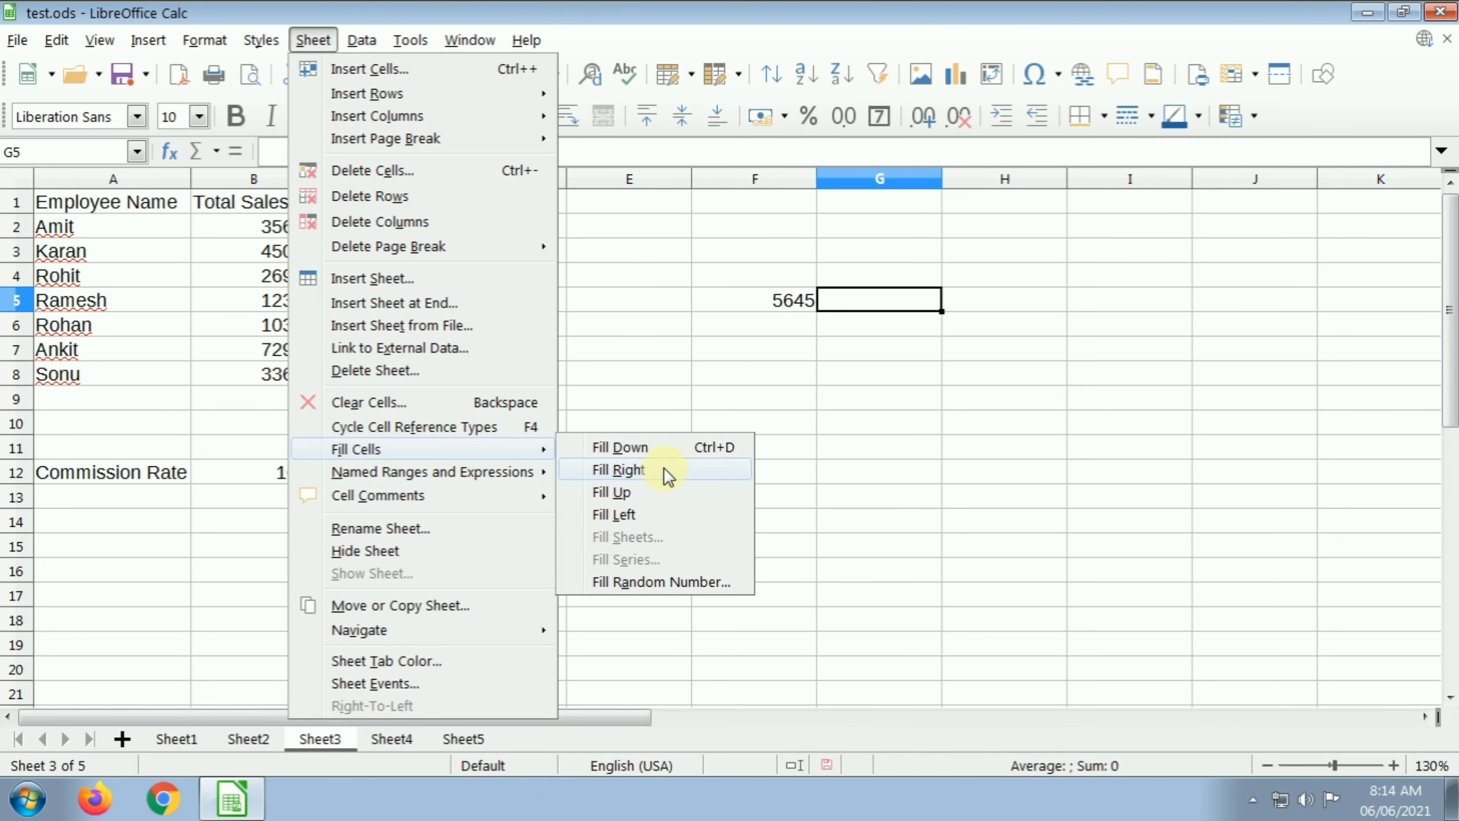
{"action": "left_click", "coordinate": [664, 469]}
{"action": "left_click", "coordinate": [919, 315]}
{"action": "left_click", "coordinate": [898, 304]}
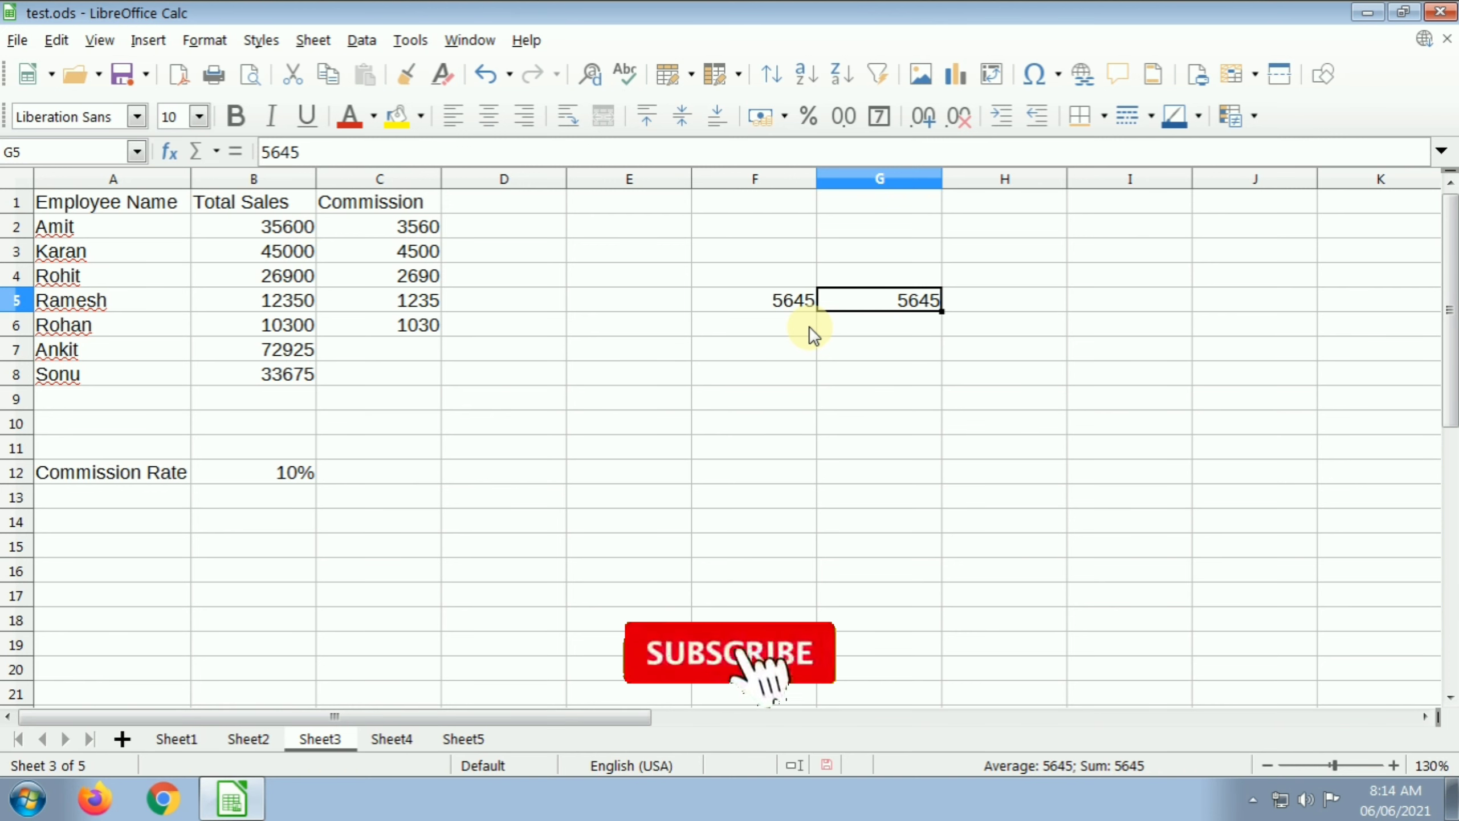
- Use Fill Up to copy 5645 from G5 into G4
{"action": "left_click", "coordinate": [921, 275]}
{"action": "left_click", "coordinate": [303, 49]}
{"action": "mouse_move", "coordinate": [355, 449]}
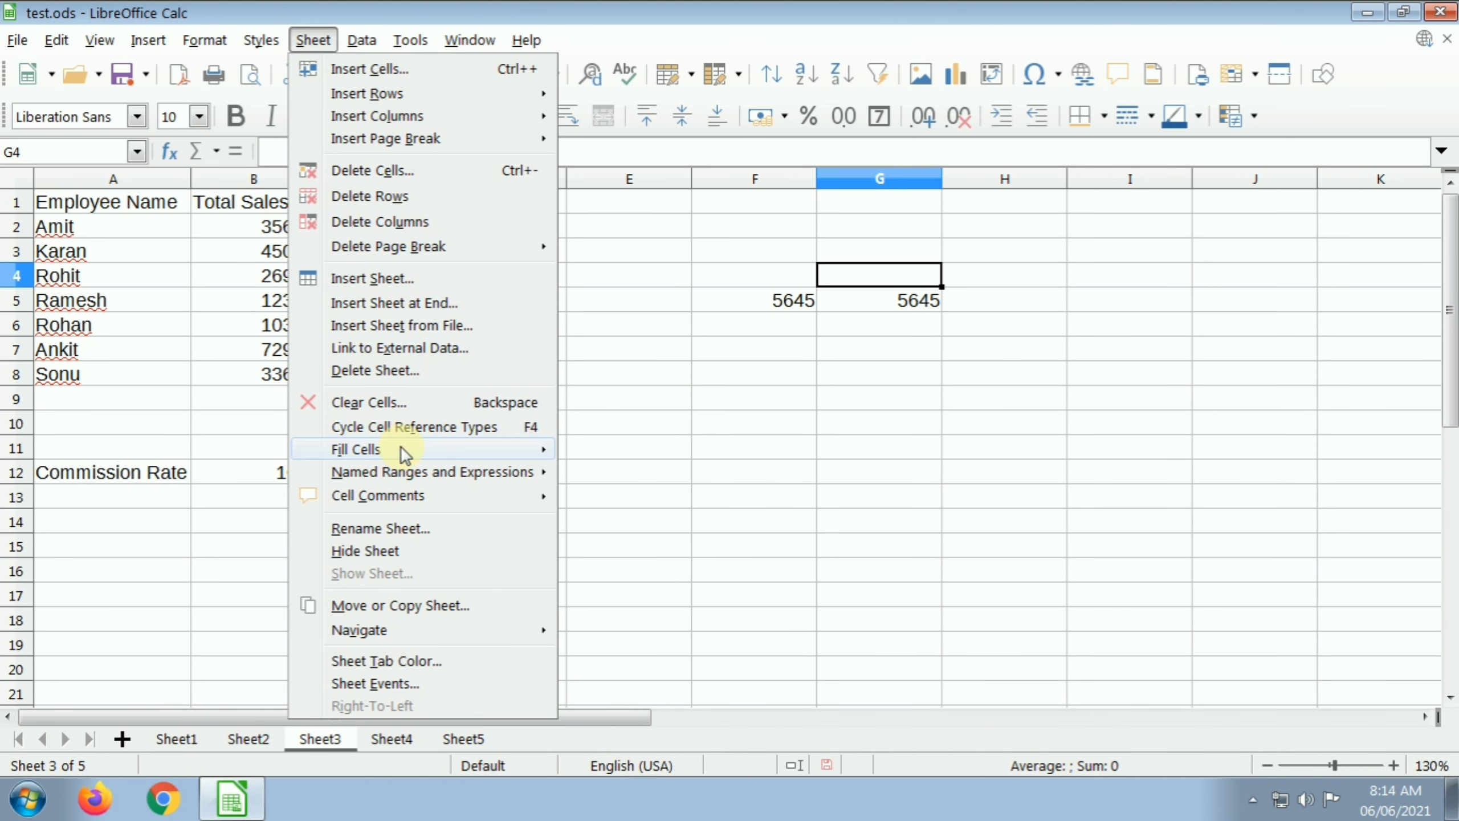
{"action": "left_click", "coordinate": [694, 503]}
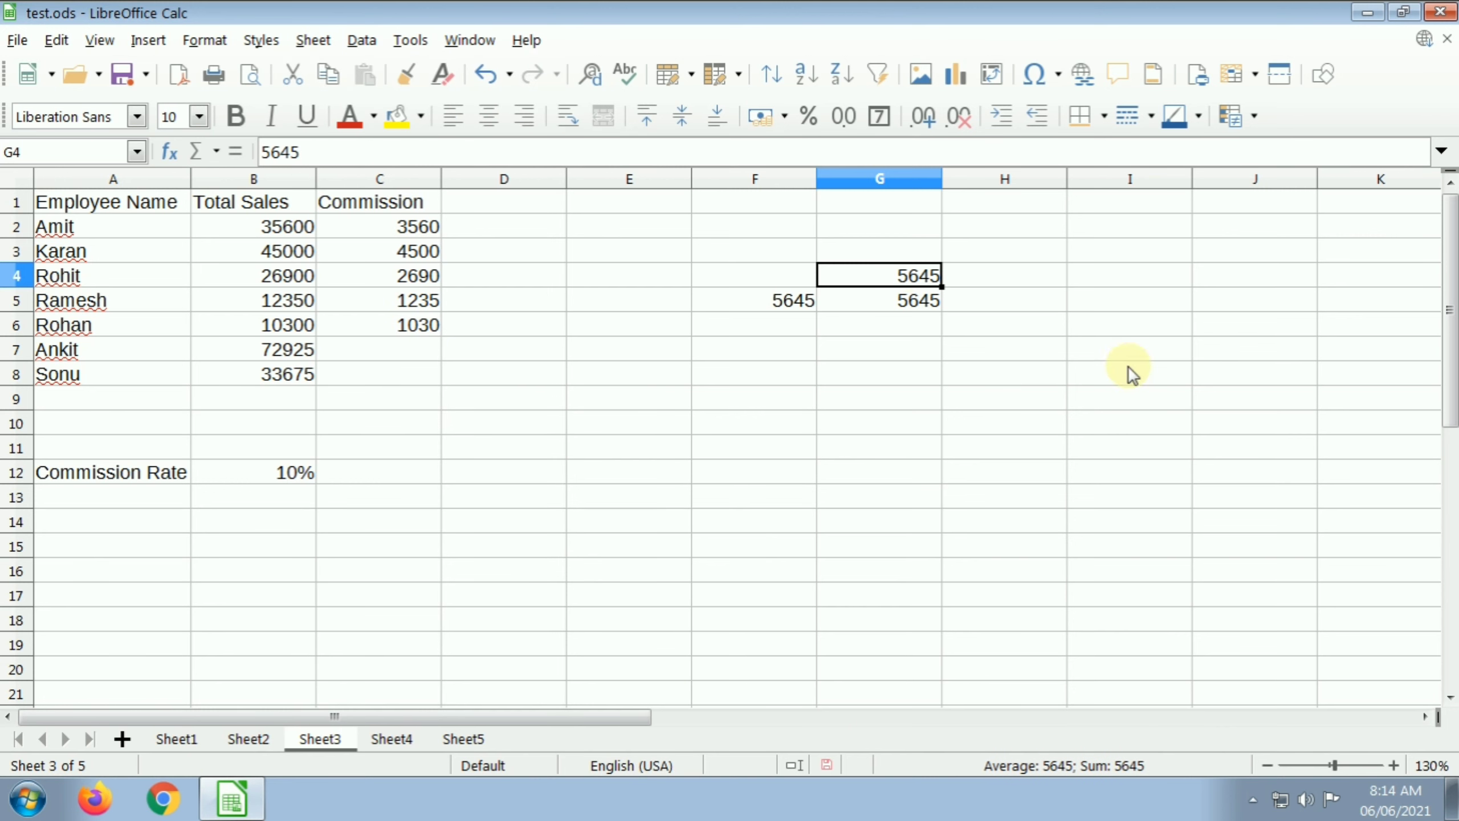
{"action": "left_click", "coordinate": [913, 319]}
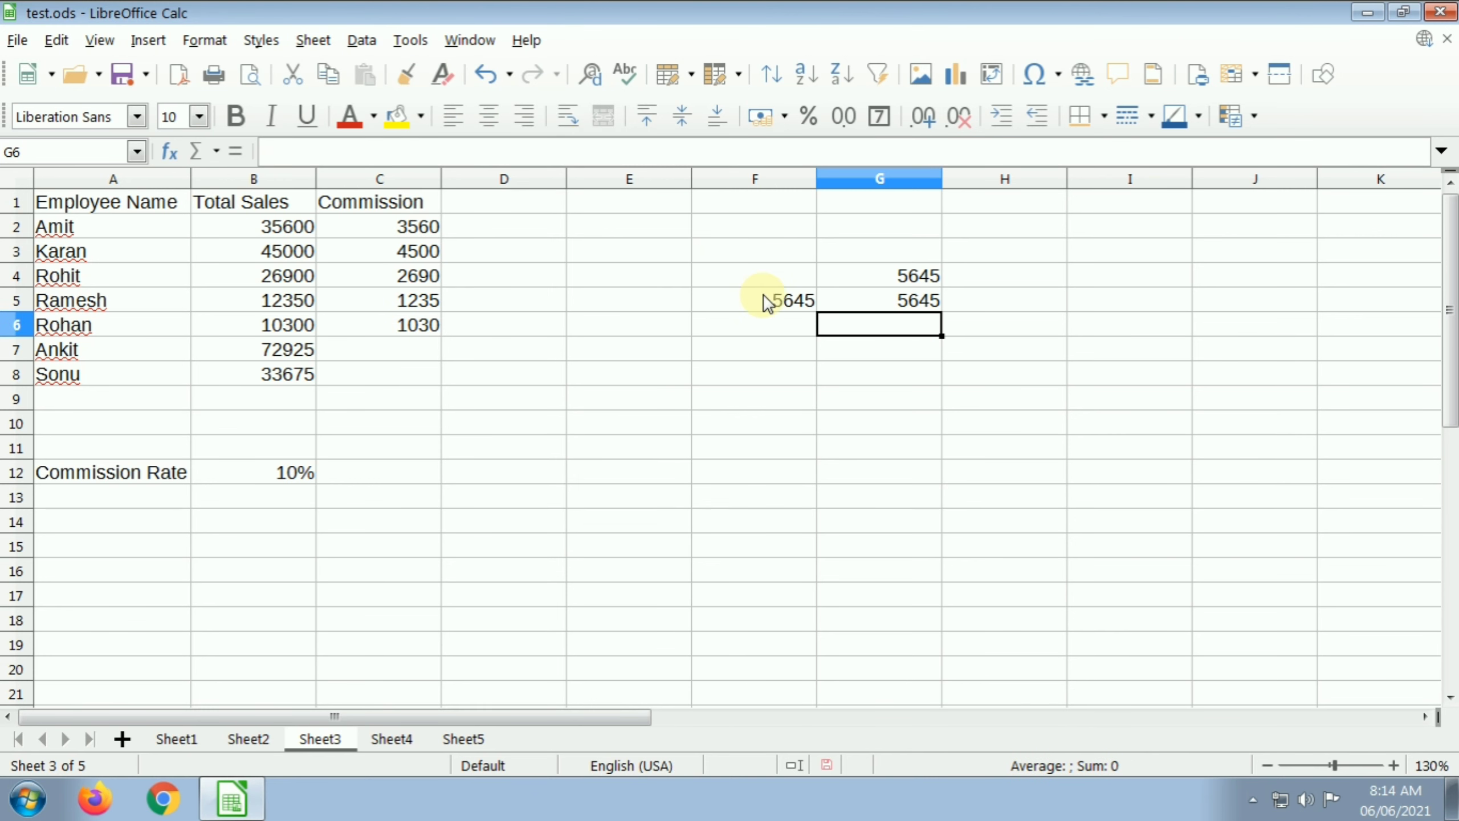
- Use Fill Left to copy 5645 from F5 into E5
{"action": "left_click", "coordinate": [665, 303]}
{"action": "left_click", "coordinate": [312, 39]}
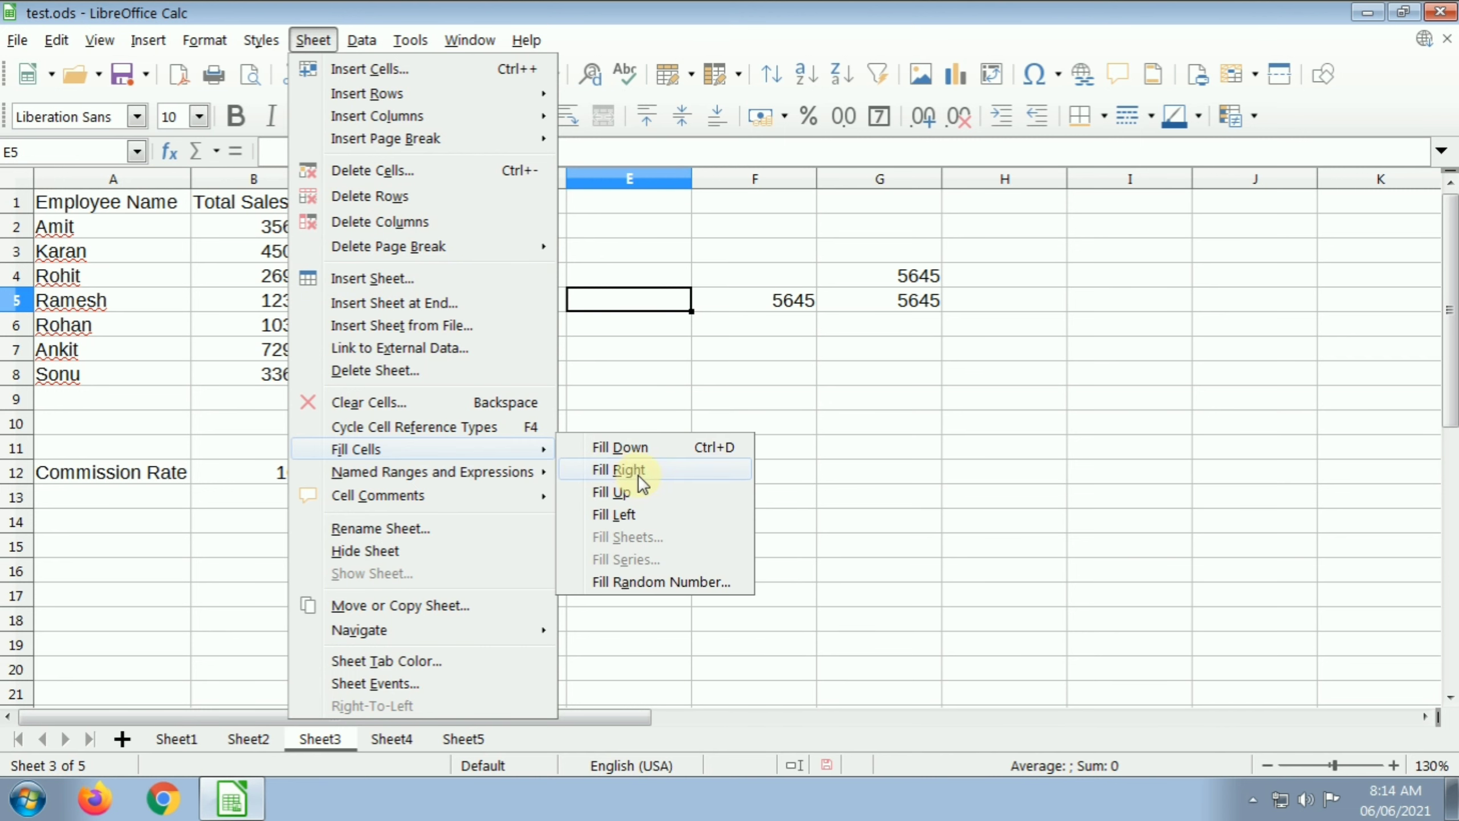
{"action": "left_click", "coordinate": [650, 514]}
{"action": "left_click", "coordinate": [796, 300]}
{"action": "left_click", "coordinate": [661, 296]}
{"action": "left_click", "coordinate": [313, 40]}
{"action": "mouse_move", "coordinate": [356, 449]}
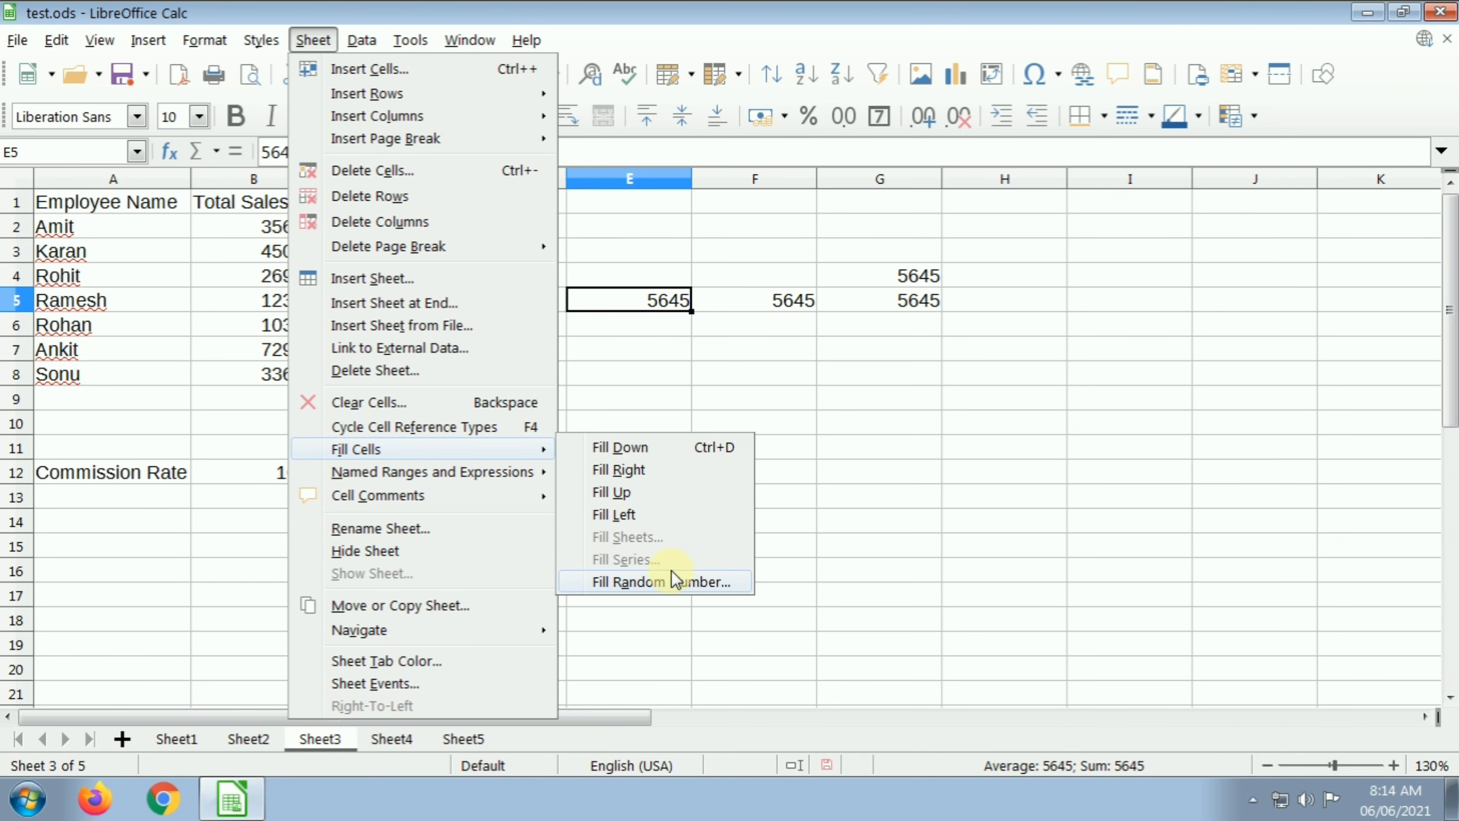
{"action": "left_click", "coordinate": [821, 543]}
{"action": "left_click_drag", "start_coordinate": [564, 253], "coordinate": [897, 384]}
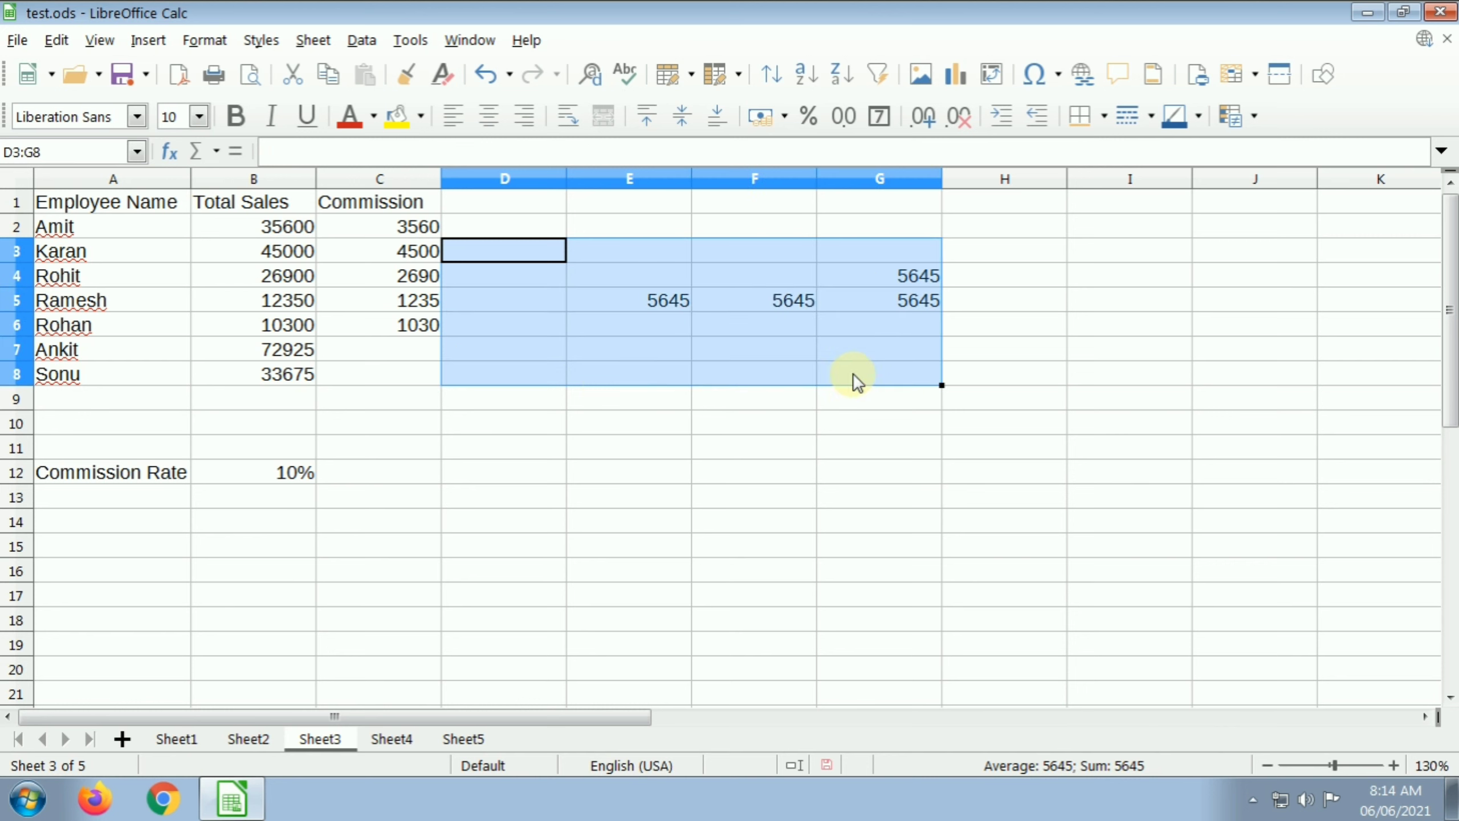
- Delete the 5645 test values, group Sheet2 with Sheet5, and select the Product table A1:D6
{"action": "key", "text": "Delete"}
{"action": "left_click", "coordinate": [472, 421]}
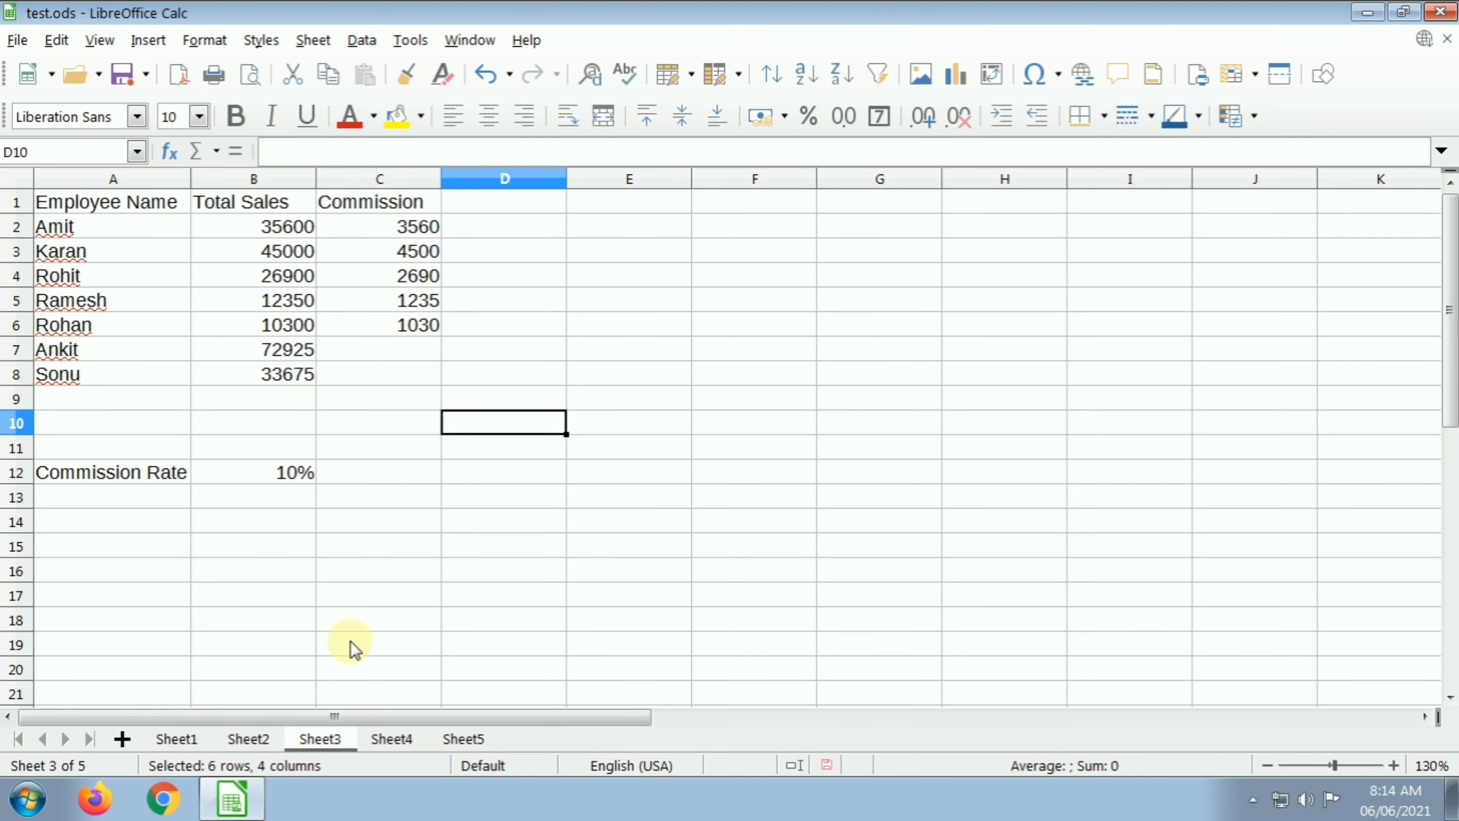
{"action": "left_click", "coordinate": [257, 738]}
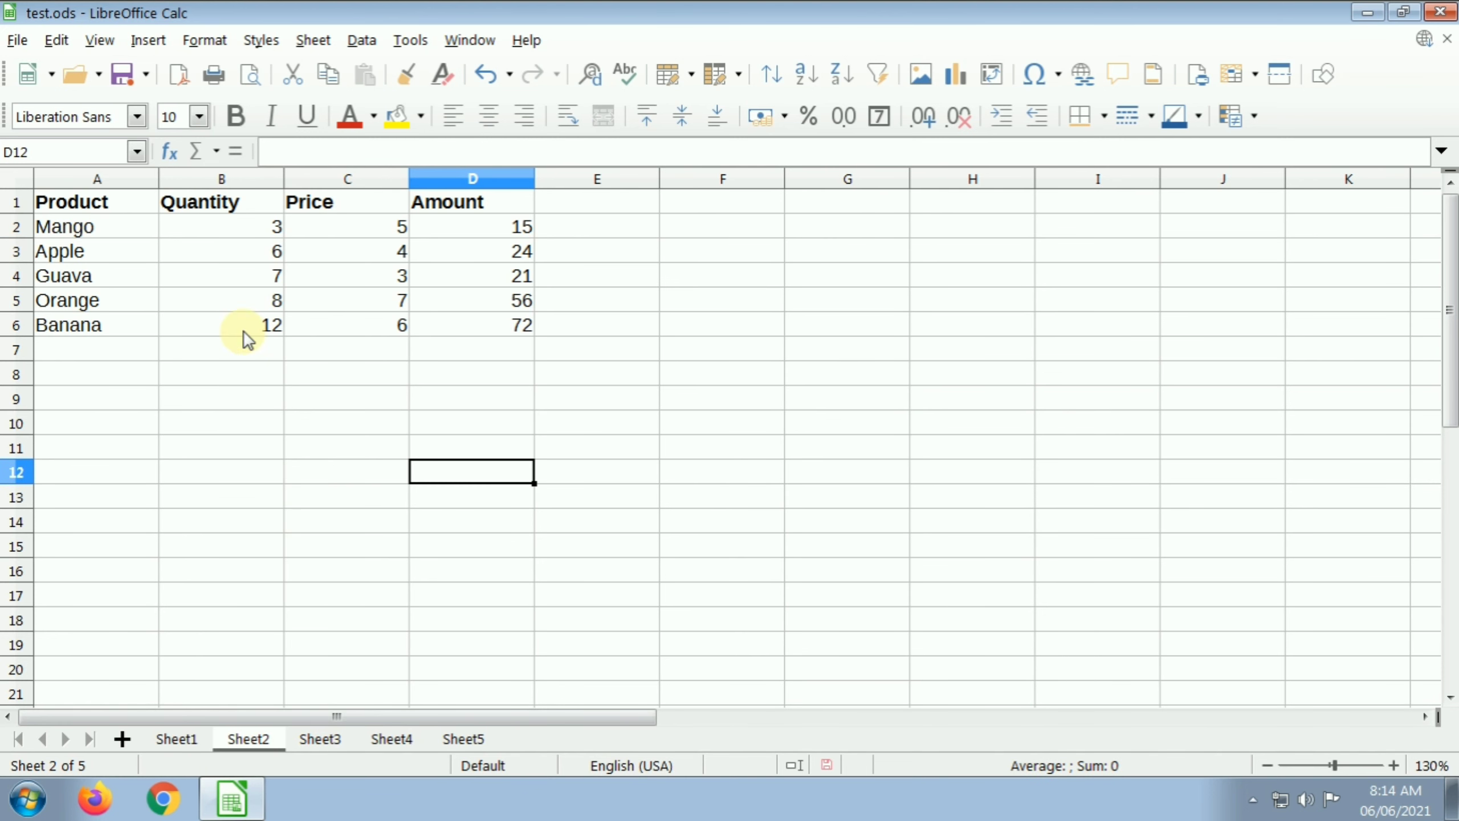
{"action": "left_click", "coordinate": [466, 741]}
{"action": "left_click", "coordinate": [249, 739]}
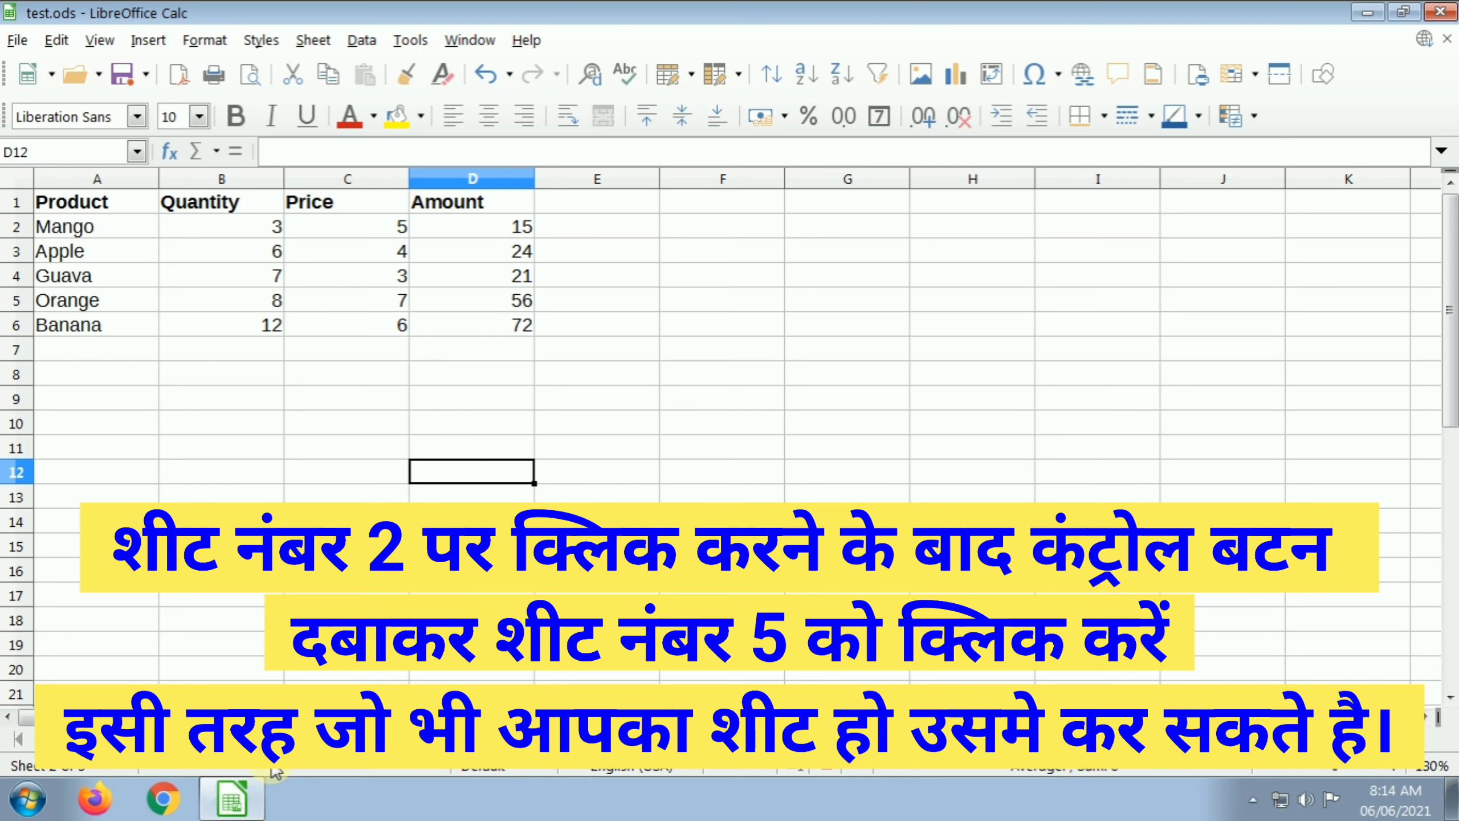
{"action": "mouse_move", "coordinate": [64, 196]}
{"action": "left_mouse_down"}
{"action": "mouse_move", "coordinate": [152, 277]}
{"action": "mouse_move", "coordinate": [324, 325]}
{"action": "mouse_move", "coordinate": [491, 340]}
{"action": "left_mouse_up"}
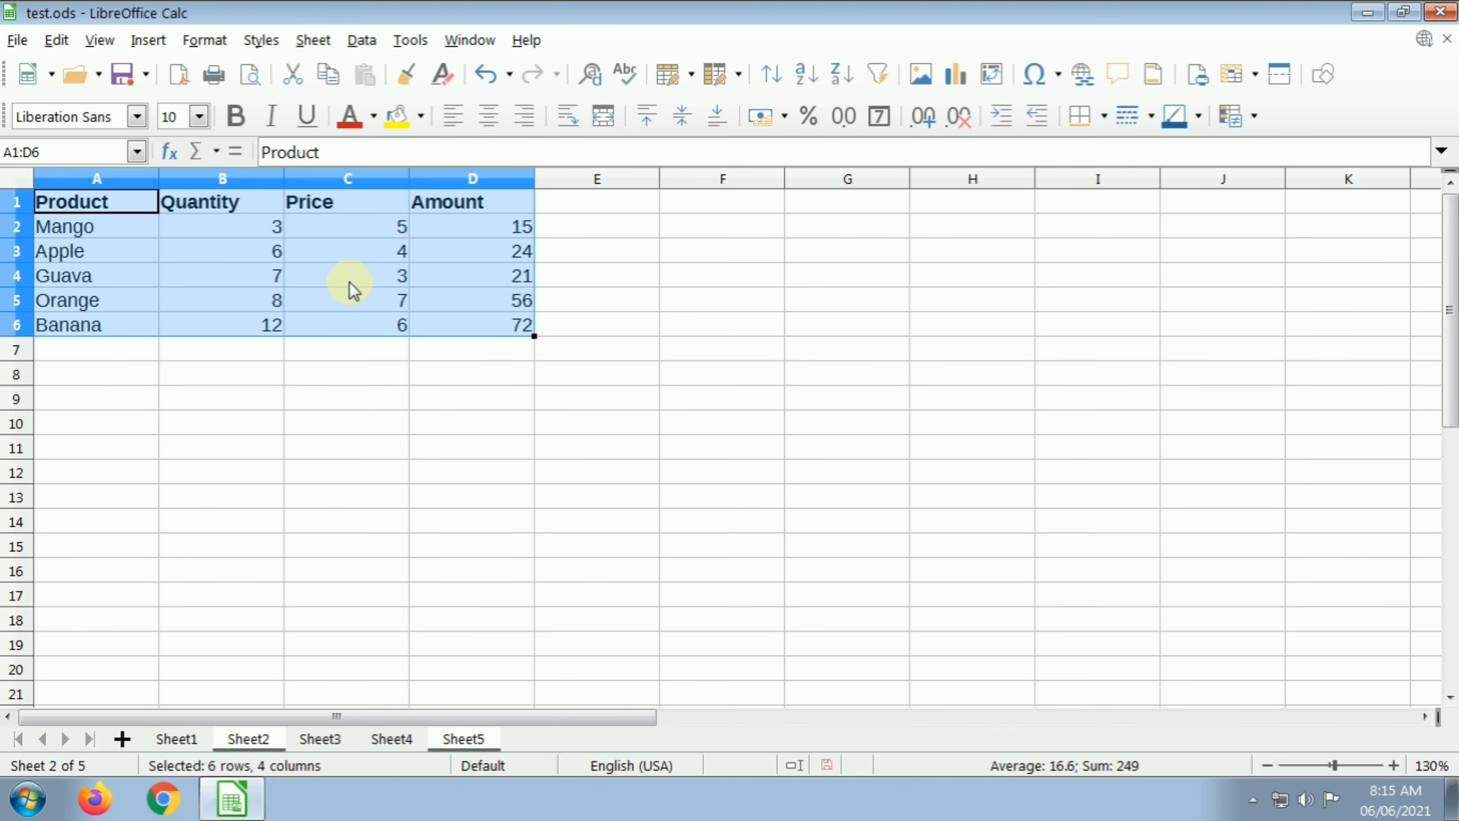
- Run Fill Sheets with Paste all to copy Sheet2's A1:D6 table onto Sheet5
{"action": "left_click", "coordinate": [313, 40]}
{"action": "mouse_move", "coordinate": [356, 449]}
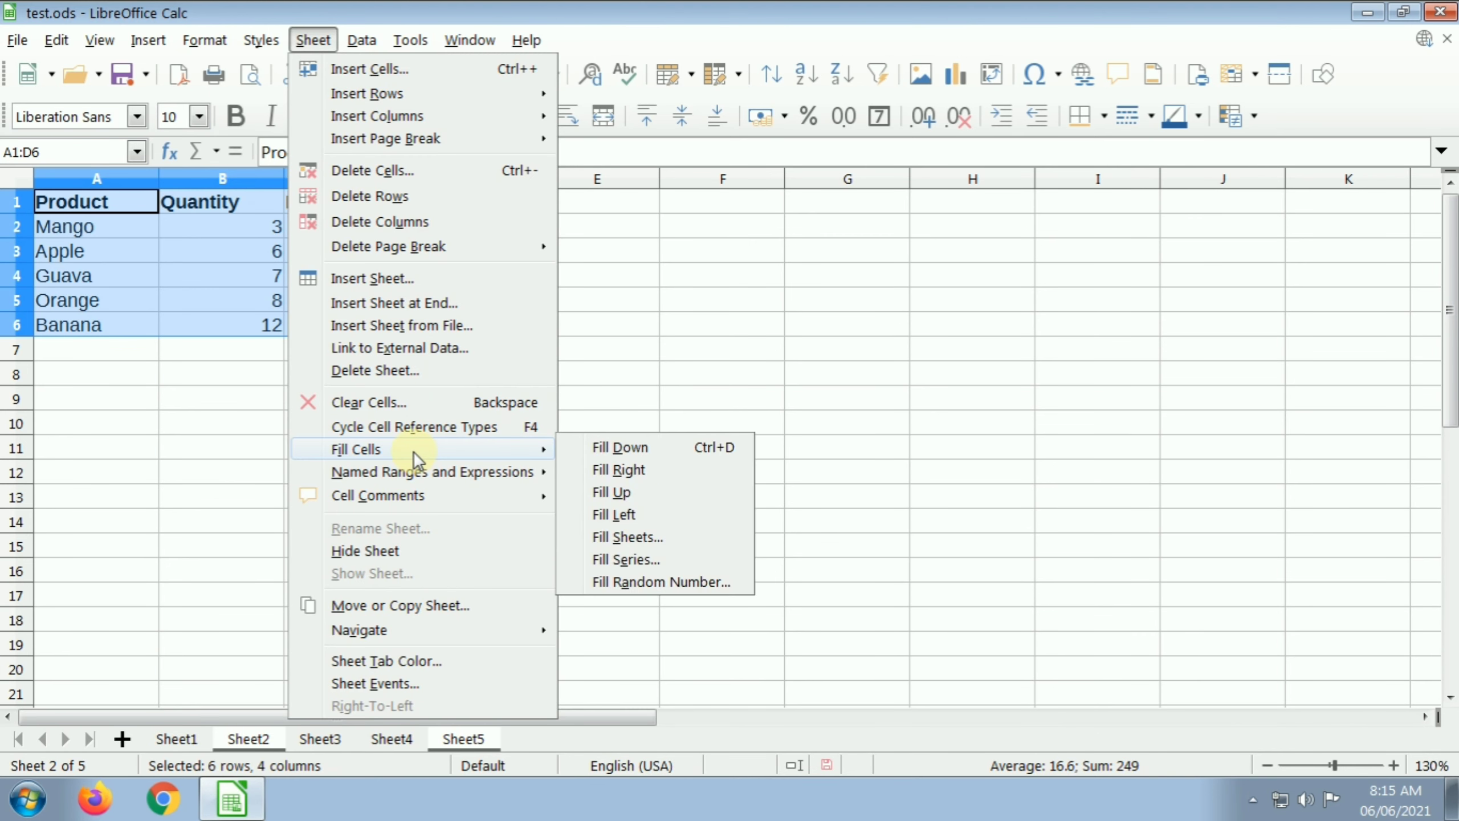
{"action": "left_click", "coordinate": [628, 537]}
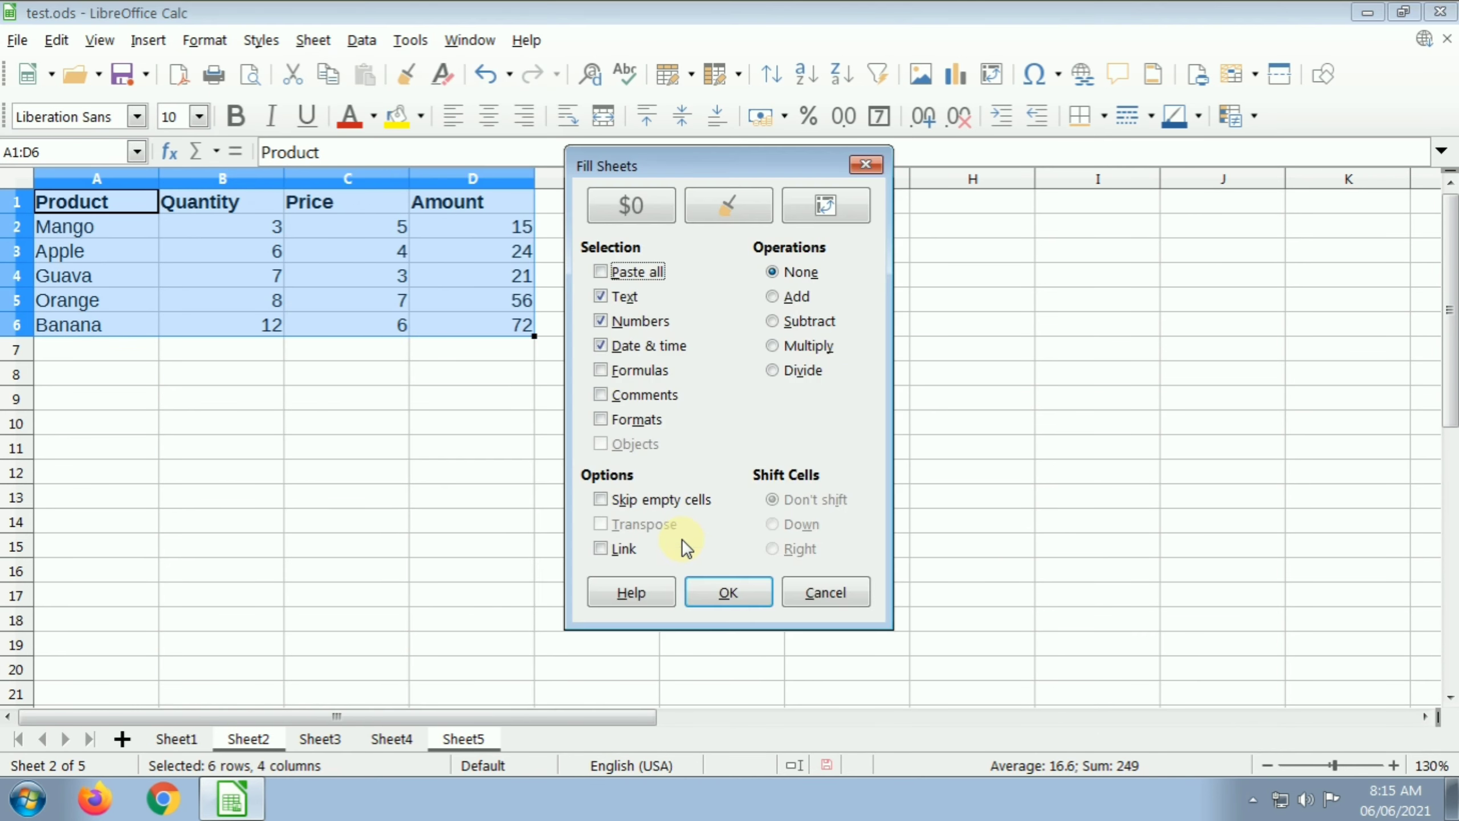
{"action": "left_click", "coordinate": [601, 274]}
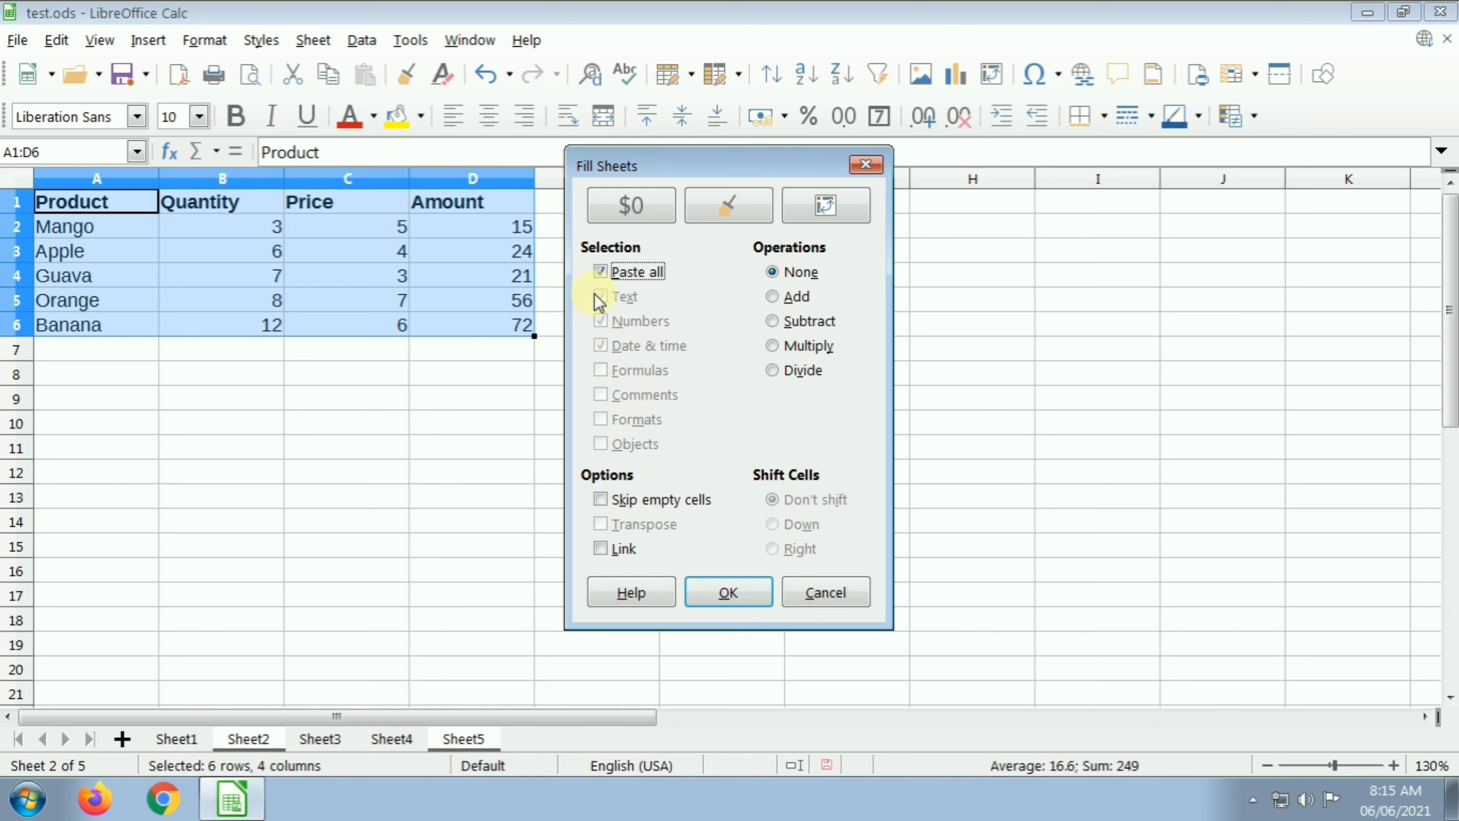
{"action": "left_click", "coordinate": [601, 272]}
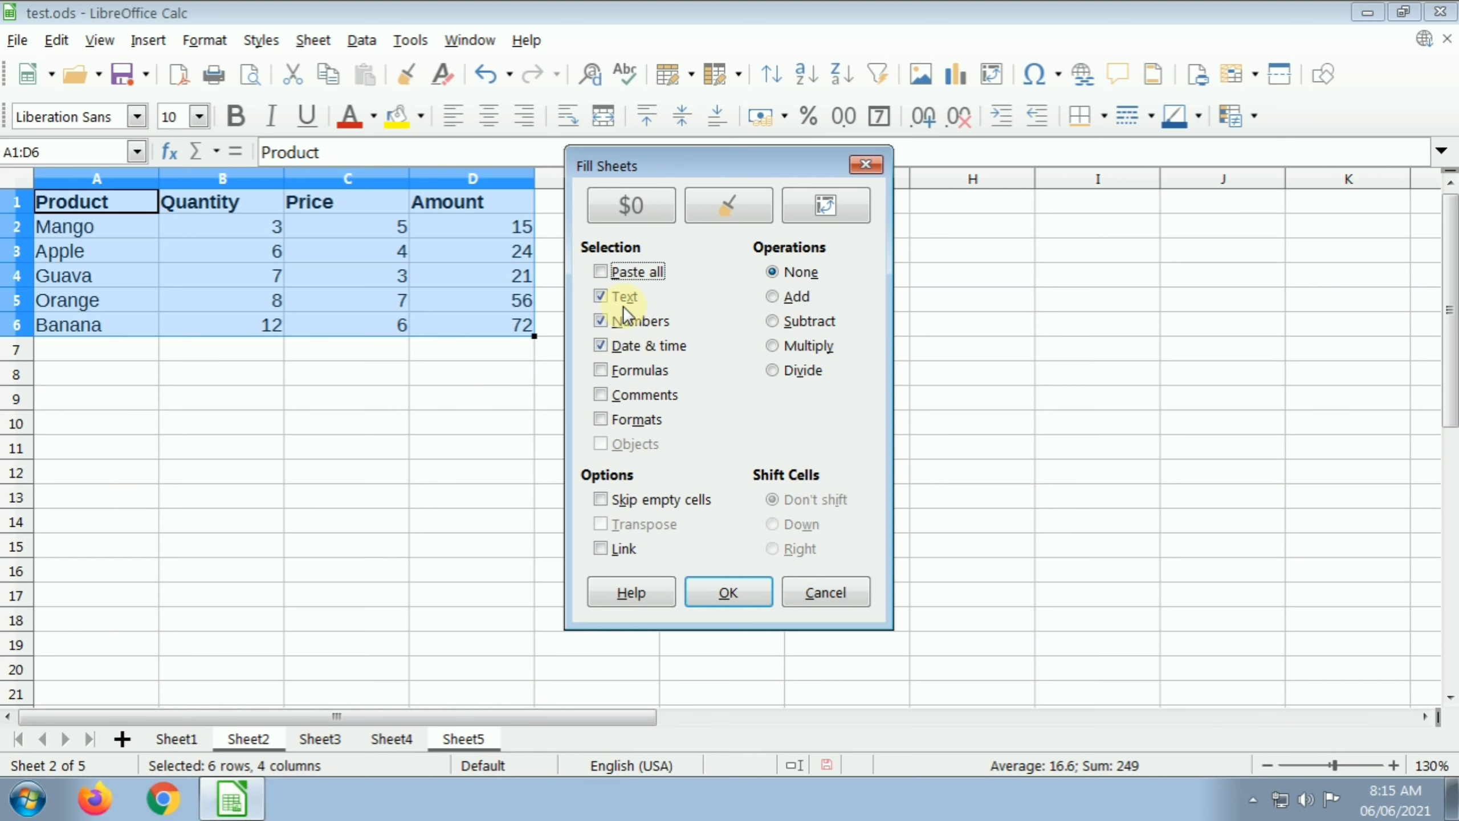
{"action": "left_click", "coordinate": [600, 272]}
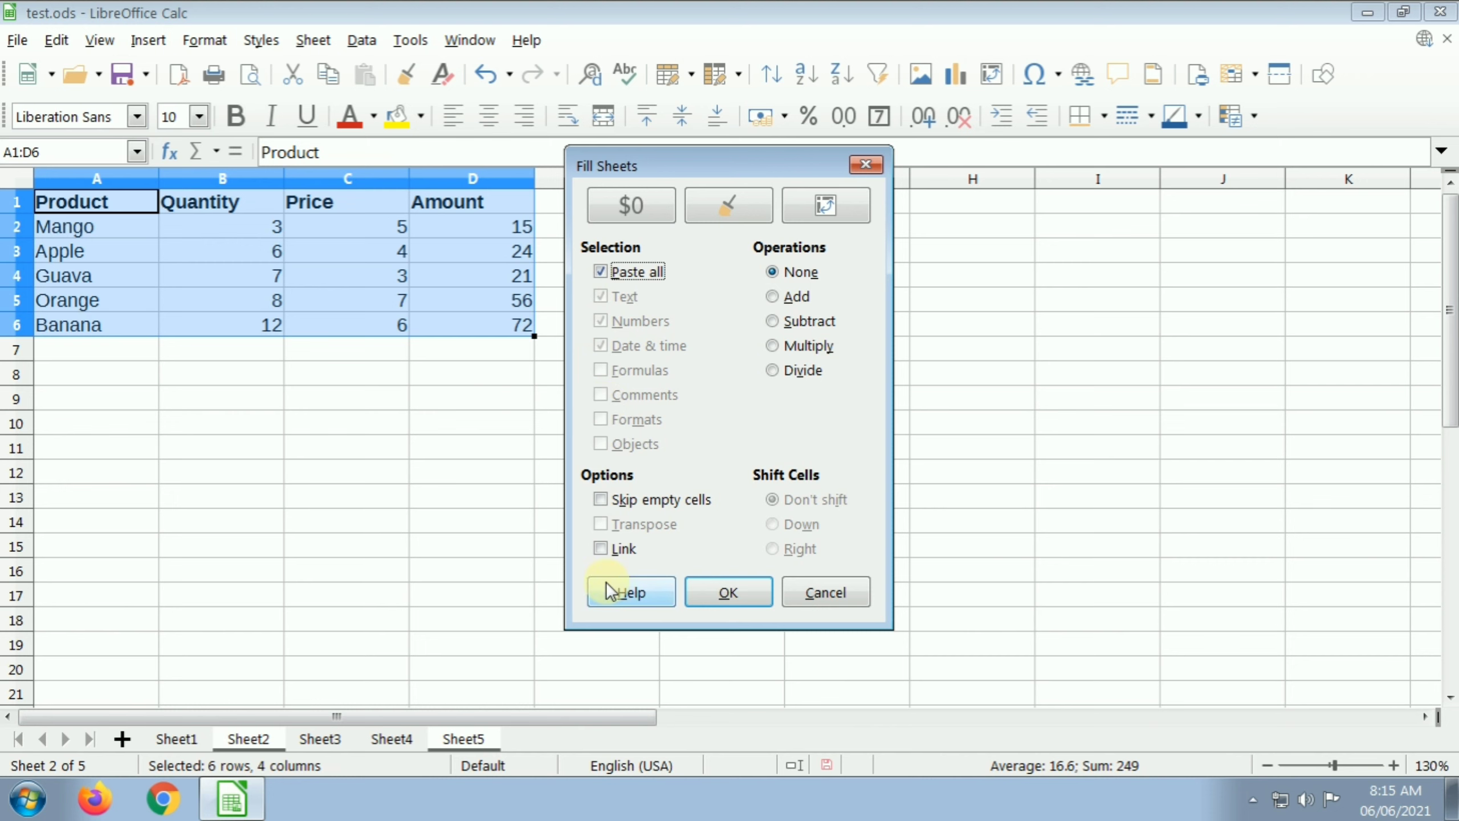
{"action": "left_click", "coordinate": [721, 593]}
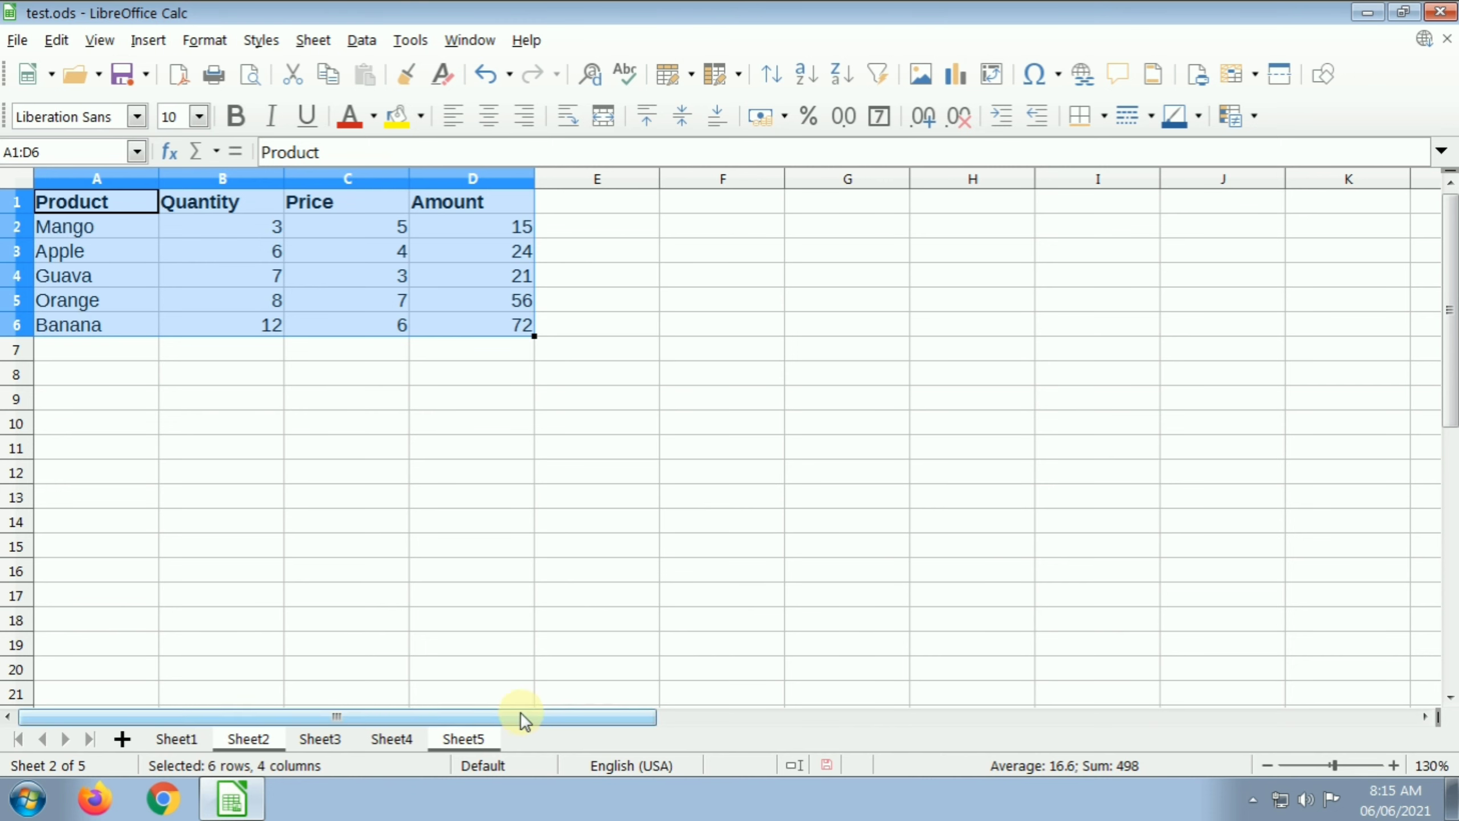
{"action": "left_click", "coordinate": [481, 568]}
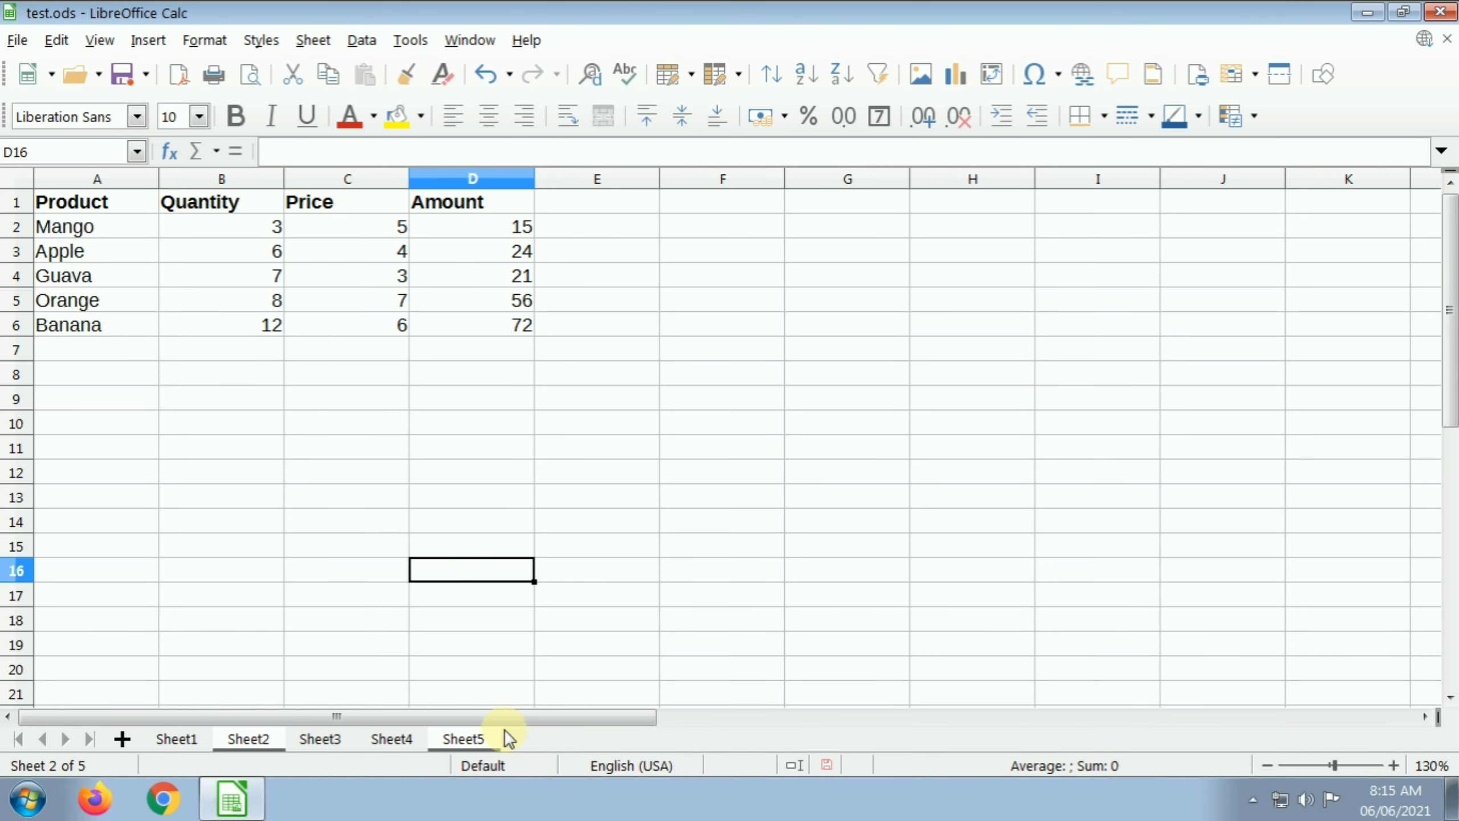
- Check the copied Product table on Sheet5
{"action": "left_click", "coordinate": [473, 737]}
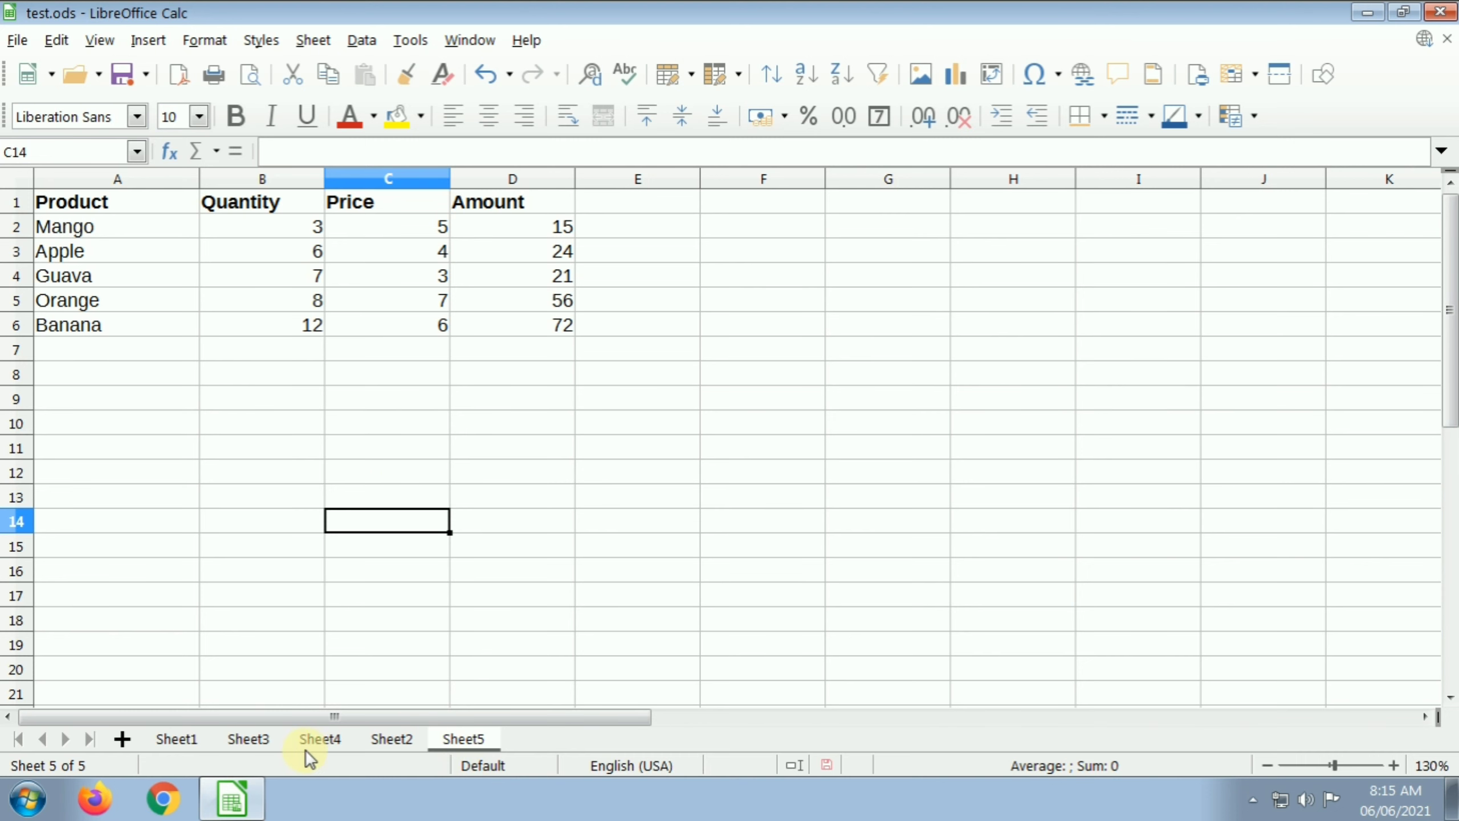
{"action": "left_click", "coordinate": [268, 737]}
{"action": "left_click", "coordinate": [462, 736]}
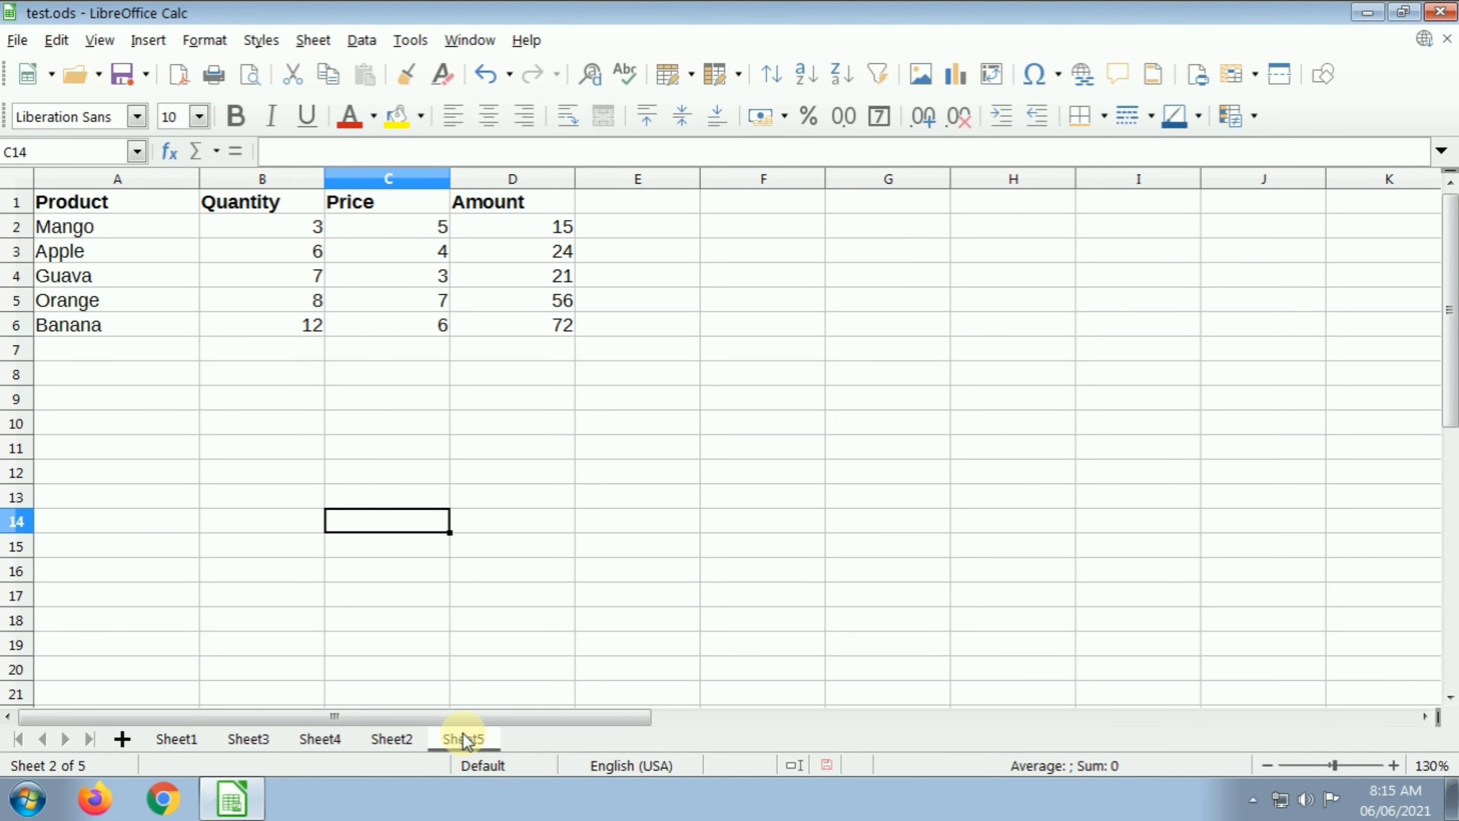
{"action": "left_click", "coordinate": [374, 415]}
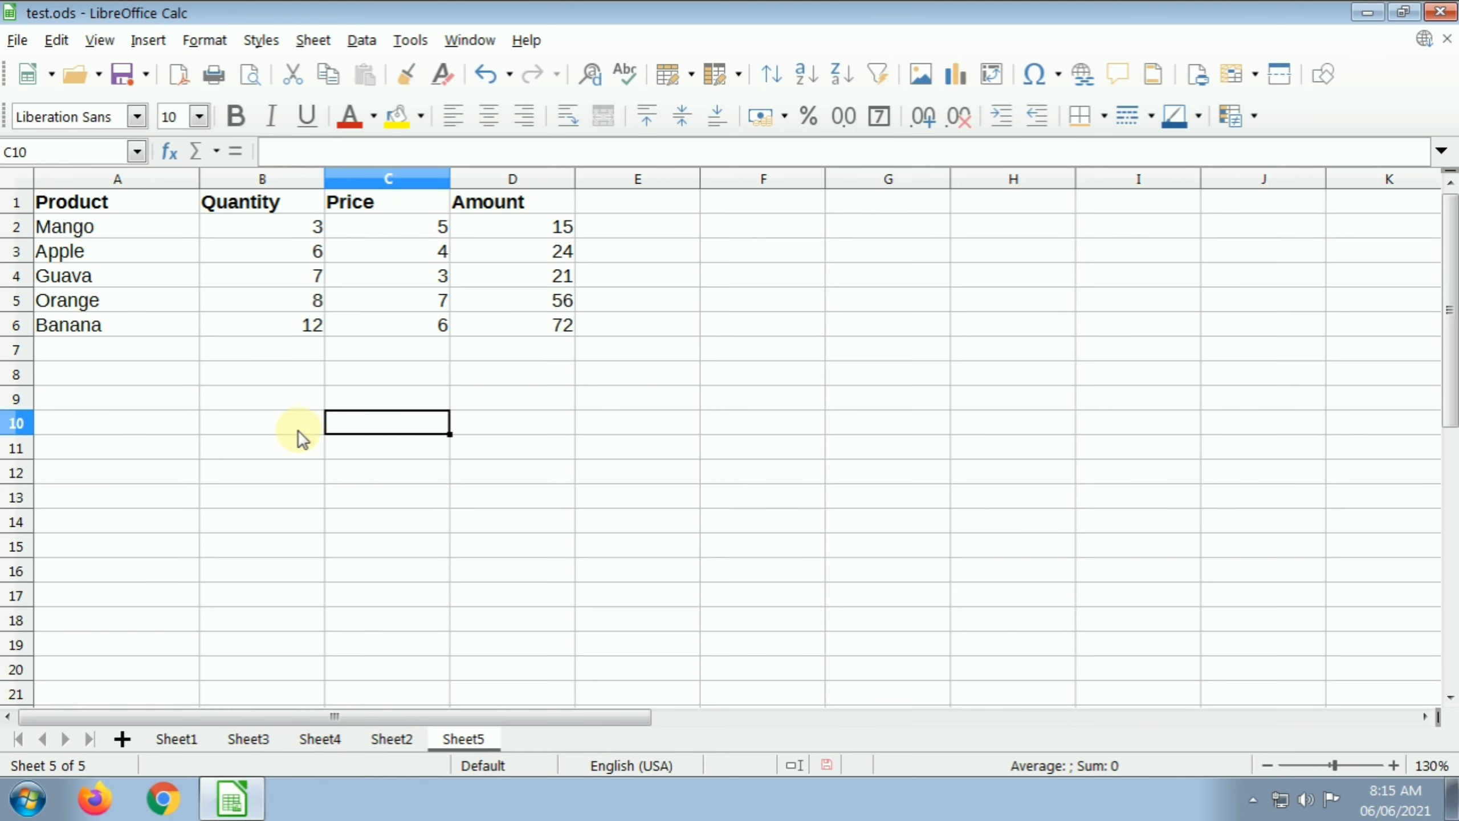
{"action": "left_click", "coordinate": [288, 401]}
- Drag the Sheet2 tab back so tabs run Sheet1 to Sheet5, then dismiss the Fill Cells options
{"action": "left_click_drag", "start_coordinate": [391, 739], "coordinate": [251, 742]}
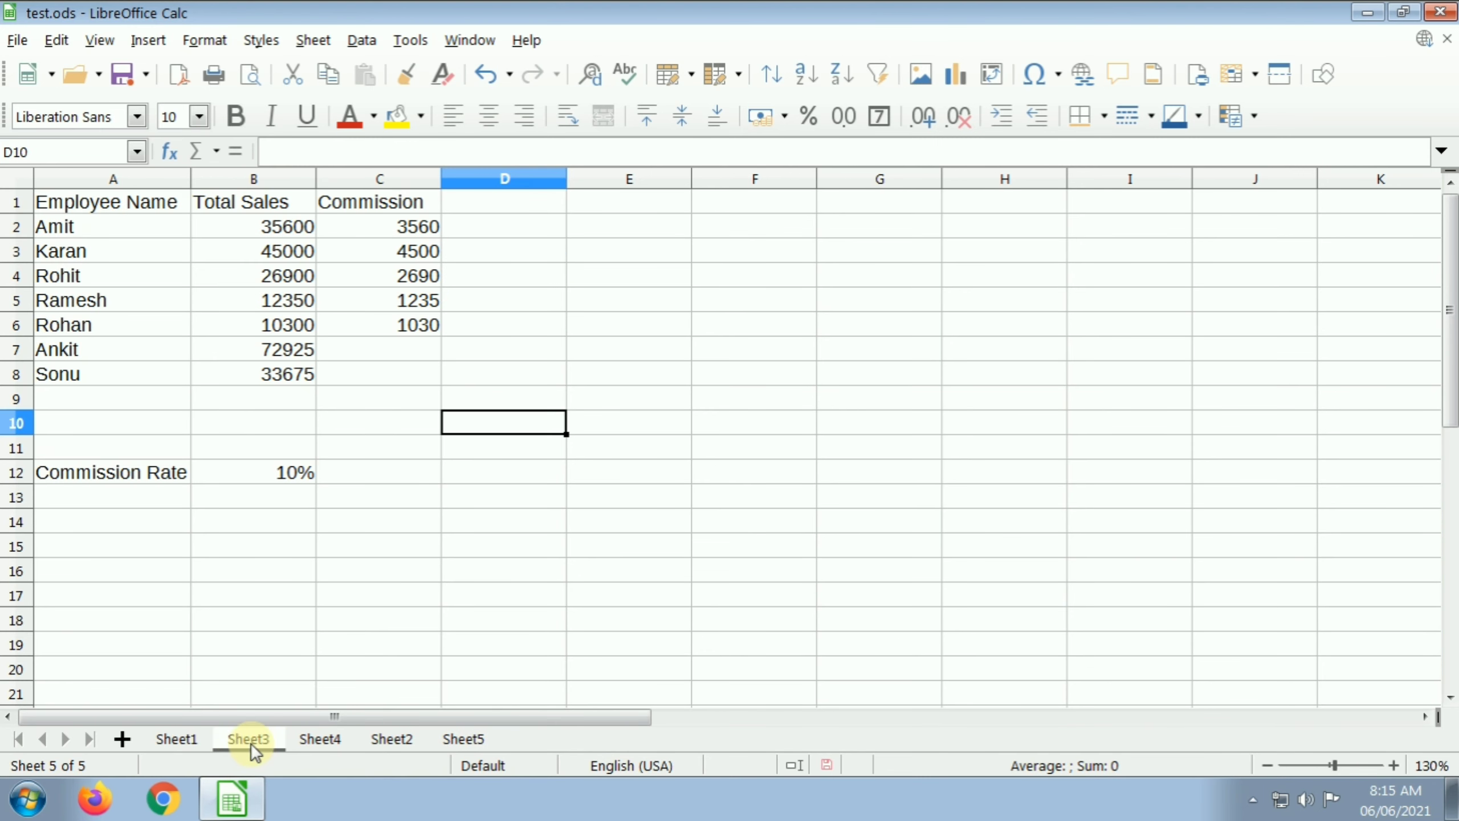
{"action": "left_click", "coordinate": [463, 738]}
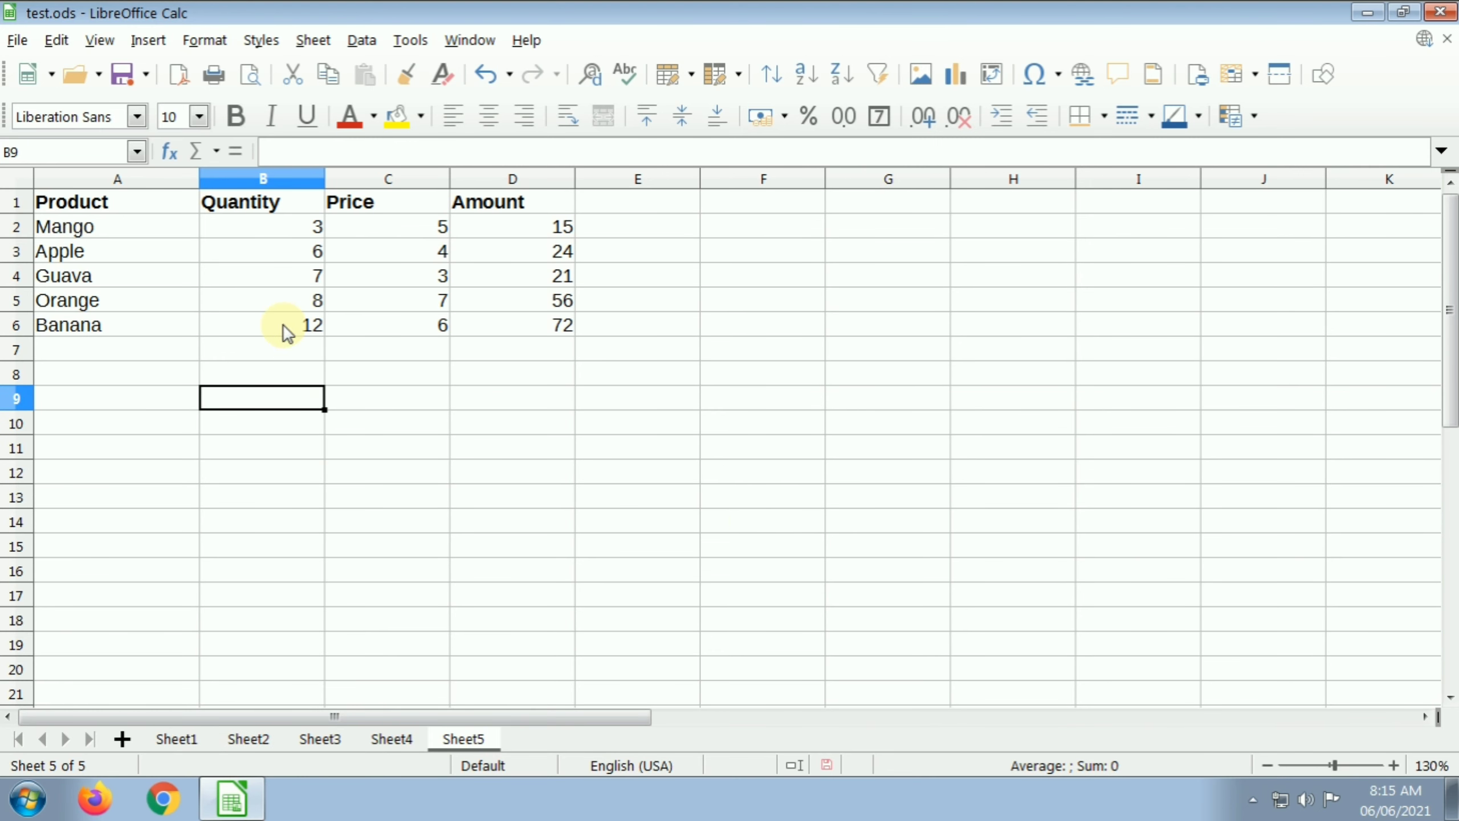
{"action": "left_click", "coordinate": [351, 330]}
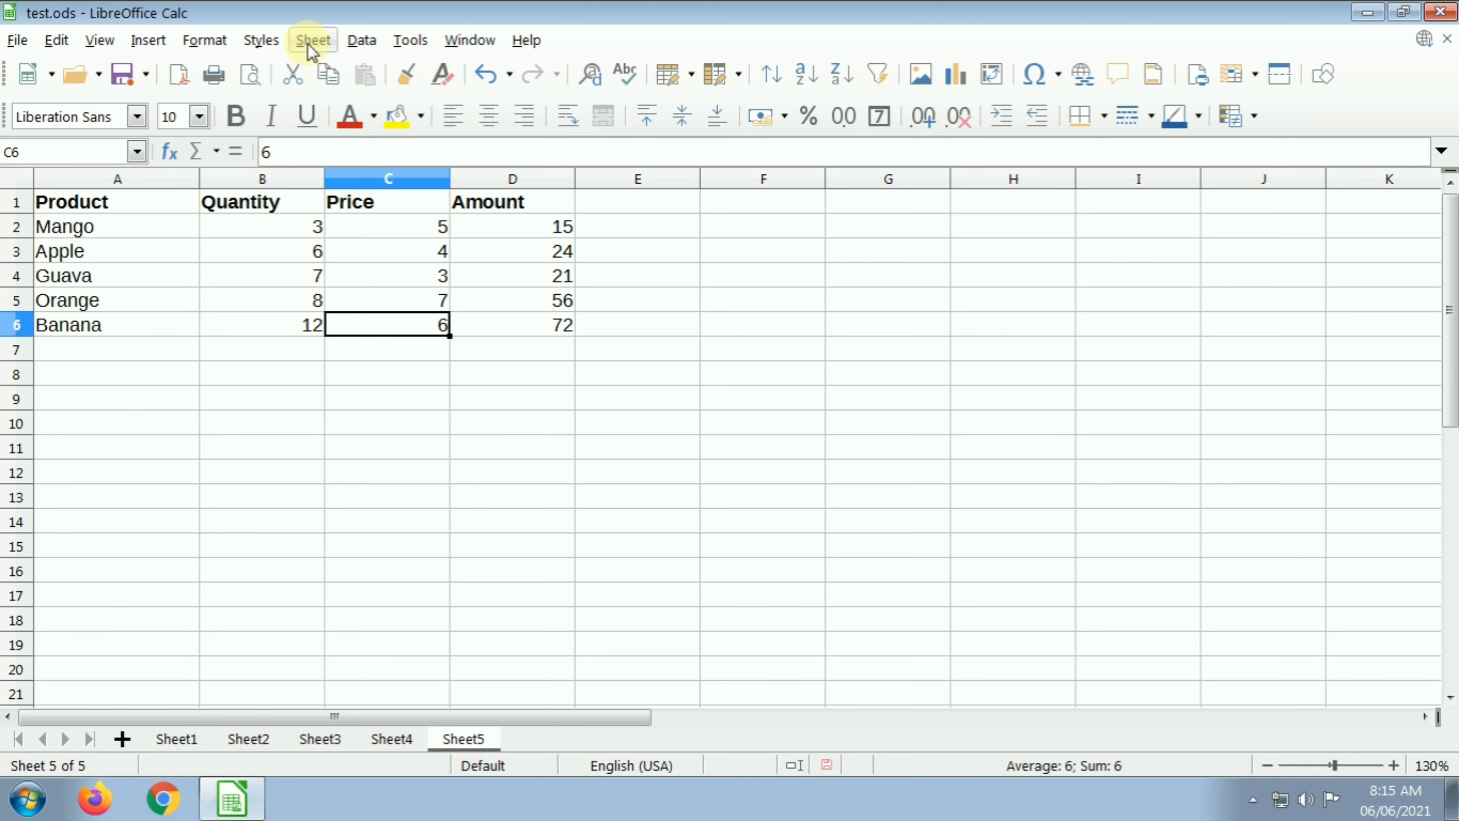
{"action": "left_click", "coordinate": [308, 41]}
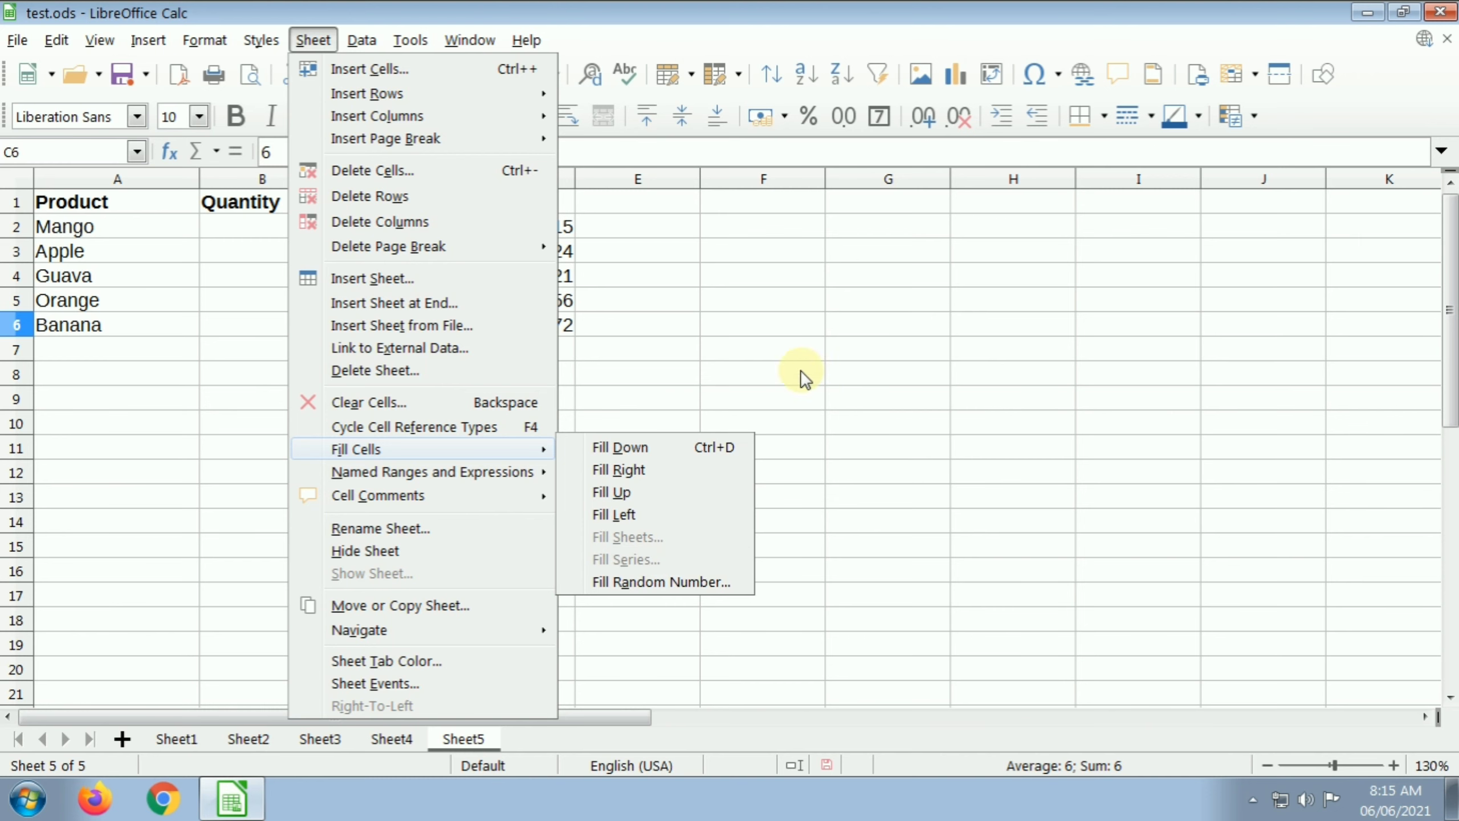
{"action": "left_click", "coordinate": [722, 334]}
{"action": "left_click", "coordinate": [788, 258]}
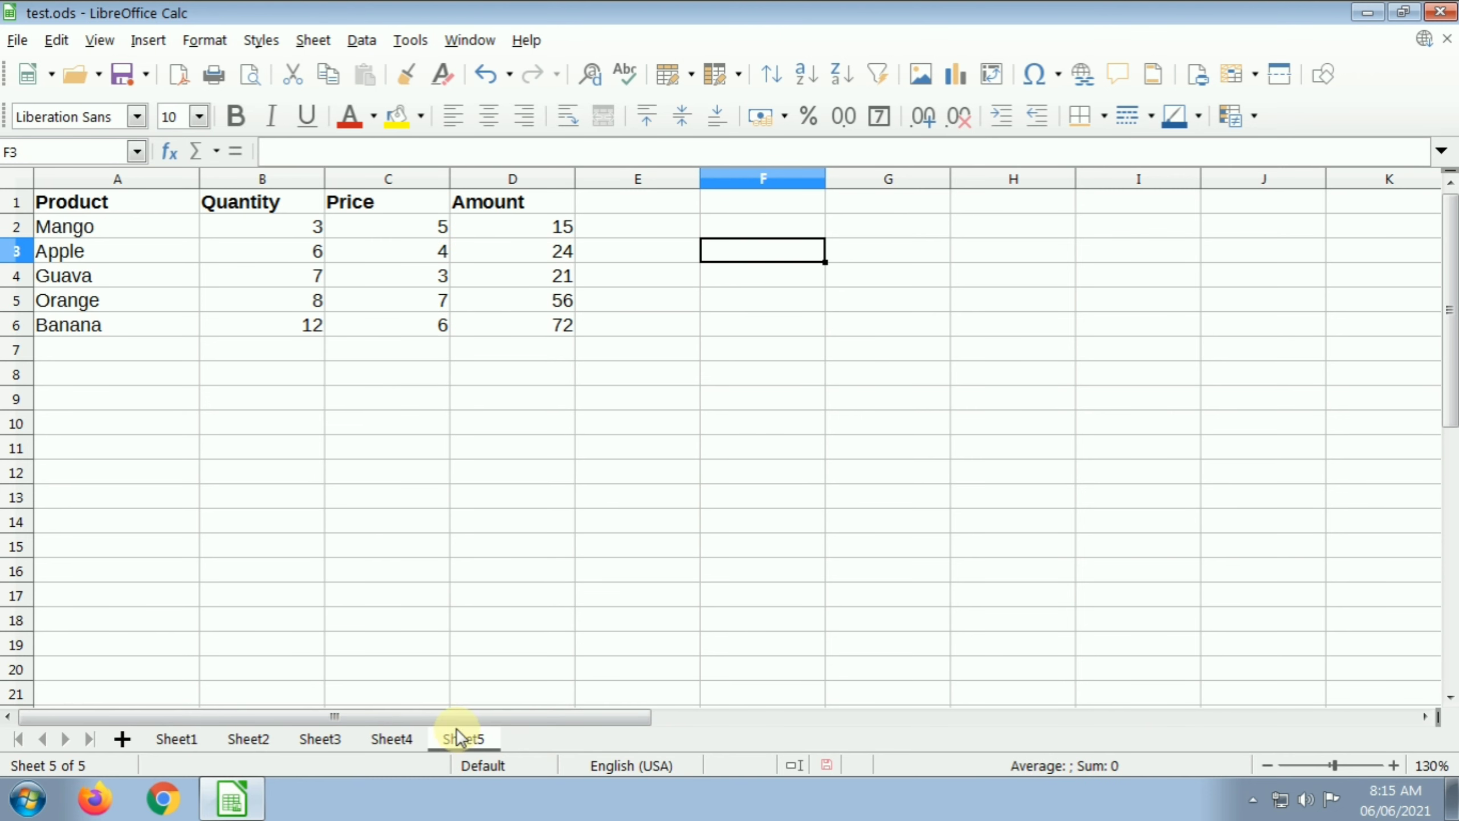
- Select B1:B10 on Sheet4
{"action": "left_click", "coordinate": [410, 740]}
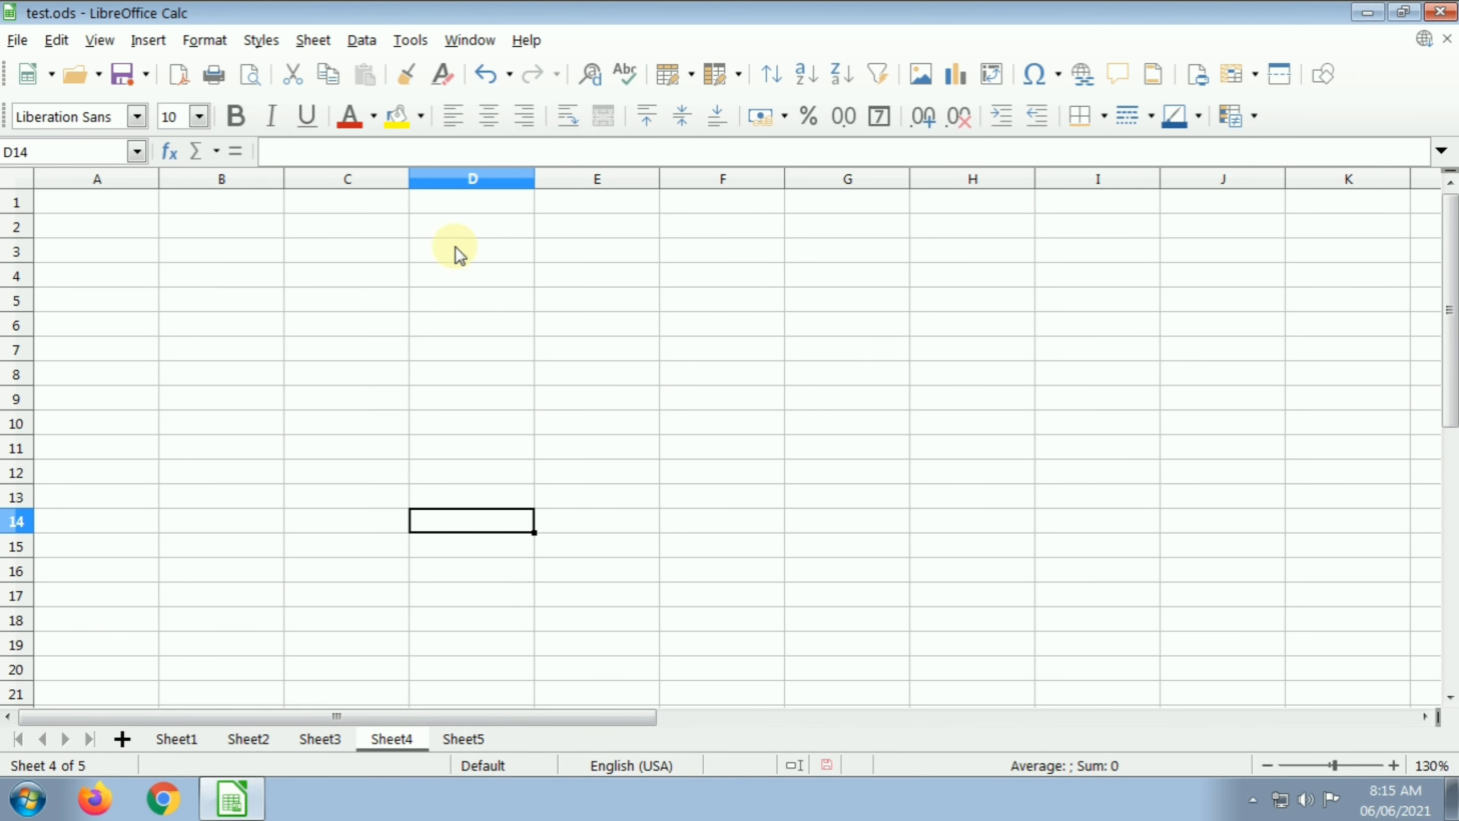
{"action": "left_click", "coordinate": [468, 227]}
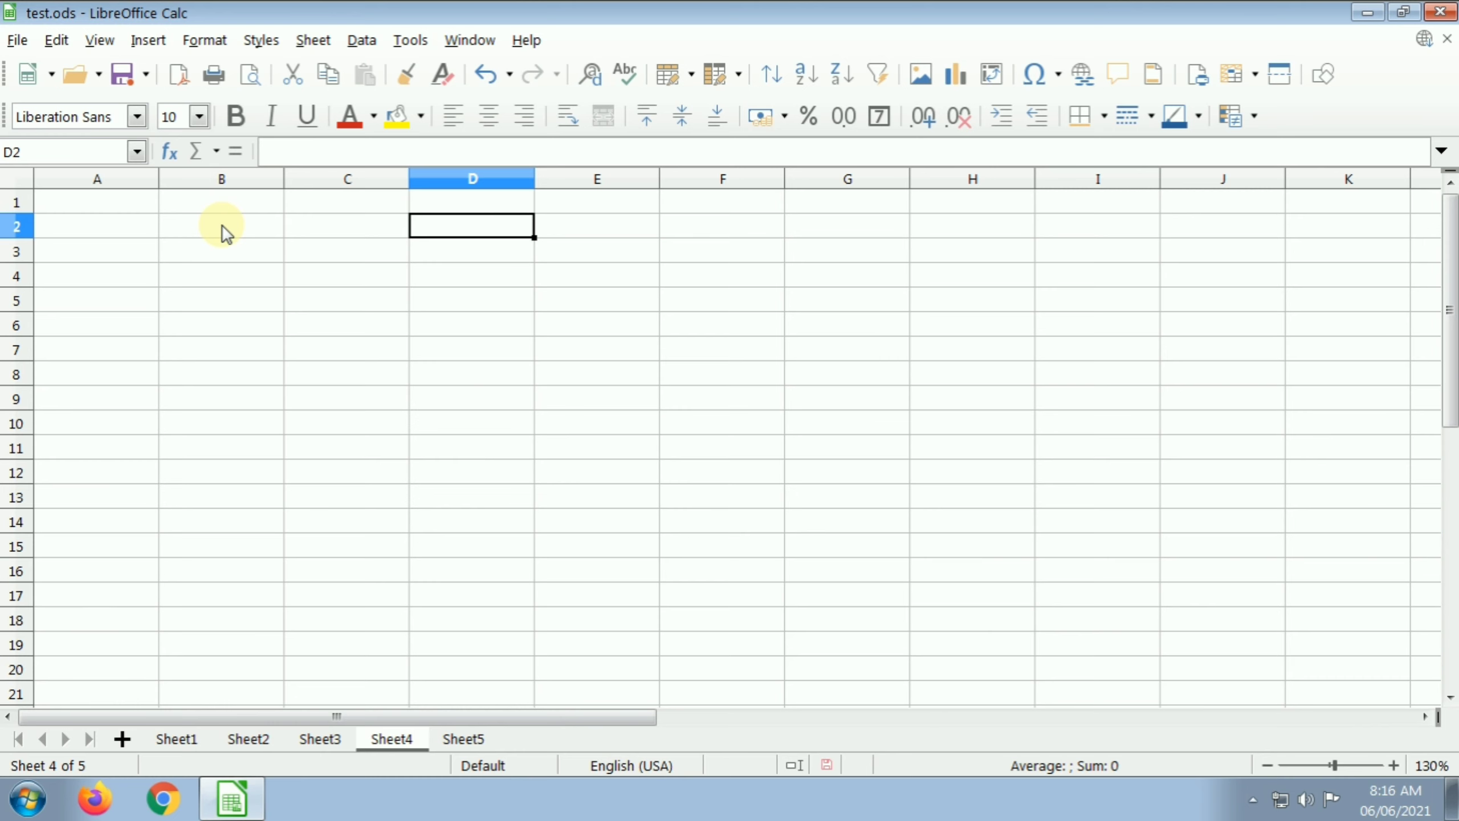
{"action": "left_click_drag", "start_coordinate": [222, 225], "coordinate": [219, 255]}
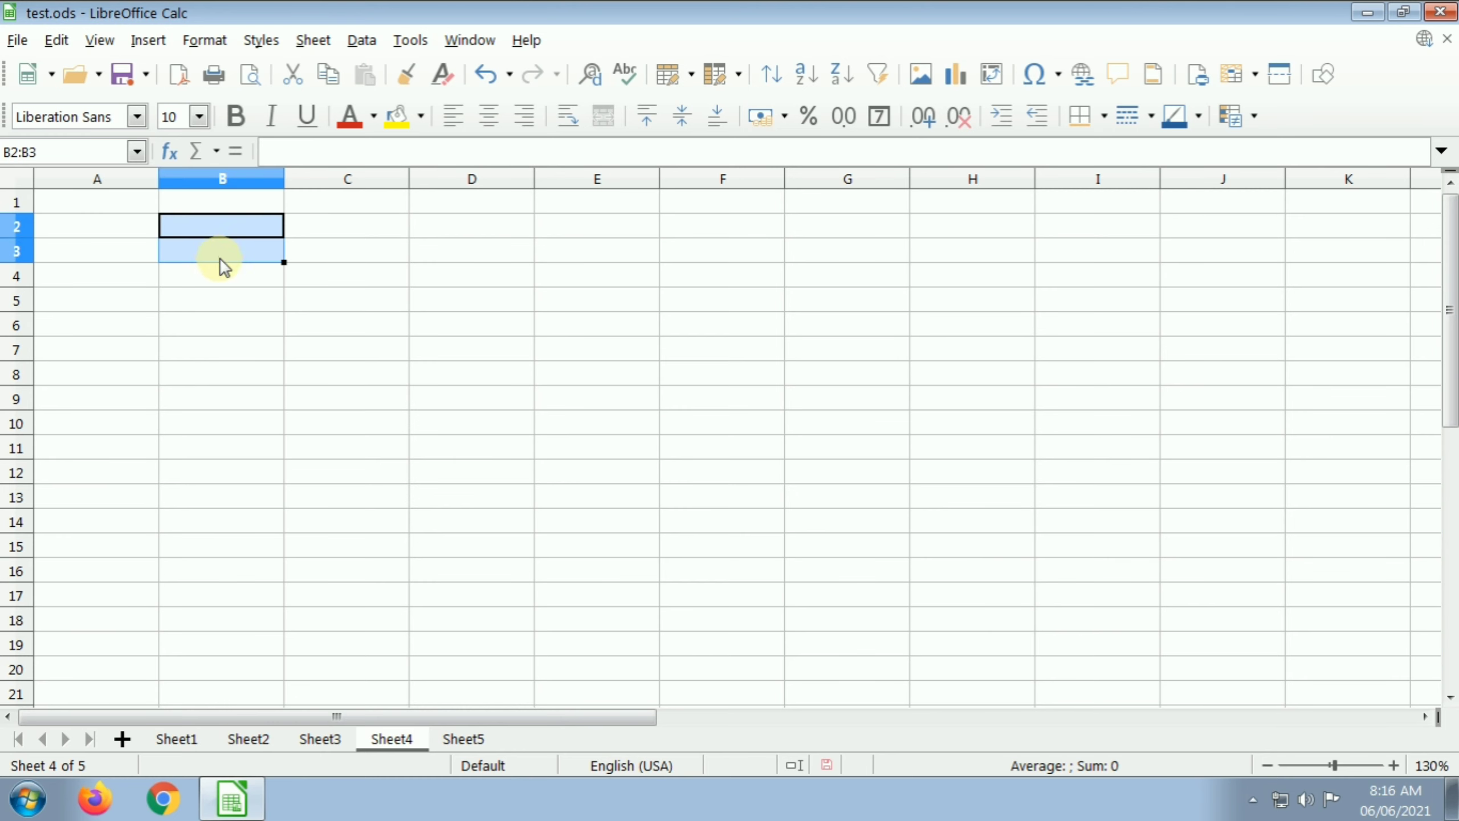
{"action": "left_click_drag", "start_coordinate": [218, 204], "coordinate": [228, 413]}
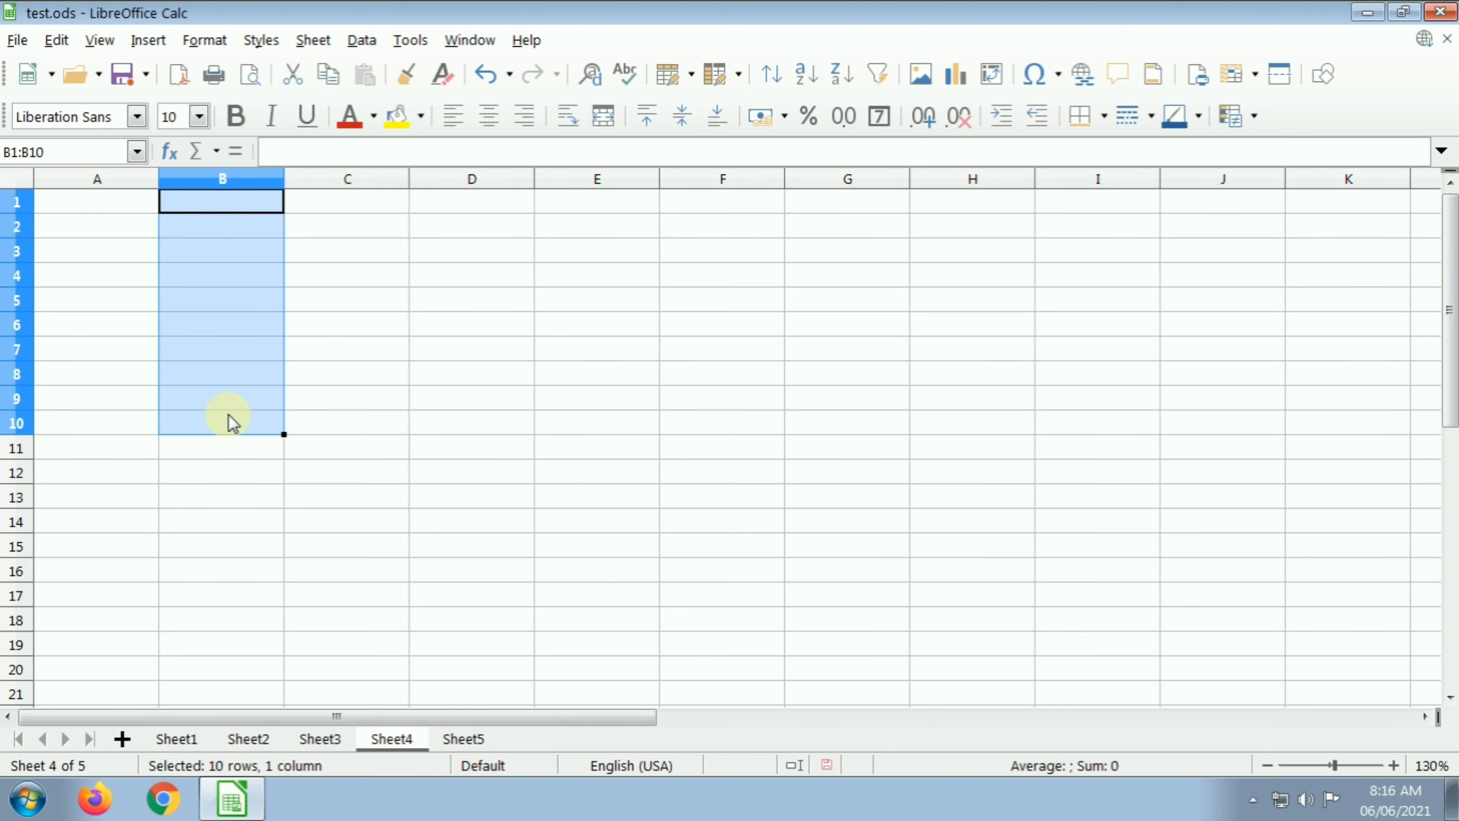
- Run Fill Series with increment 2 to fill B1:B10 with even numbers up to 20
{"action": "left_click", "coordinate": [335, 38]}
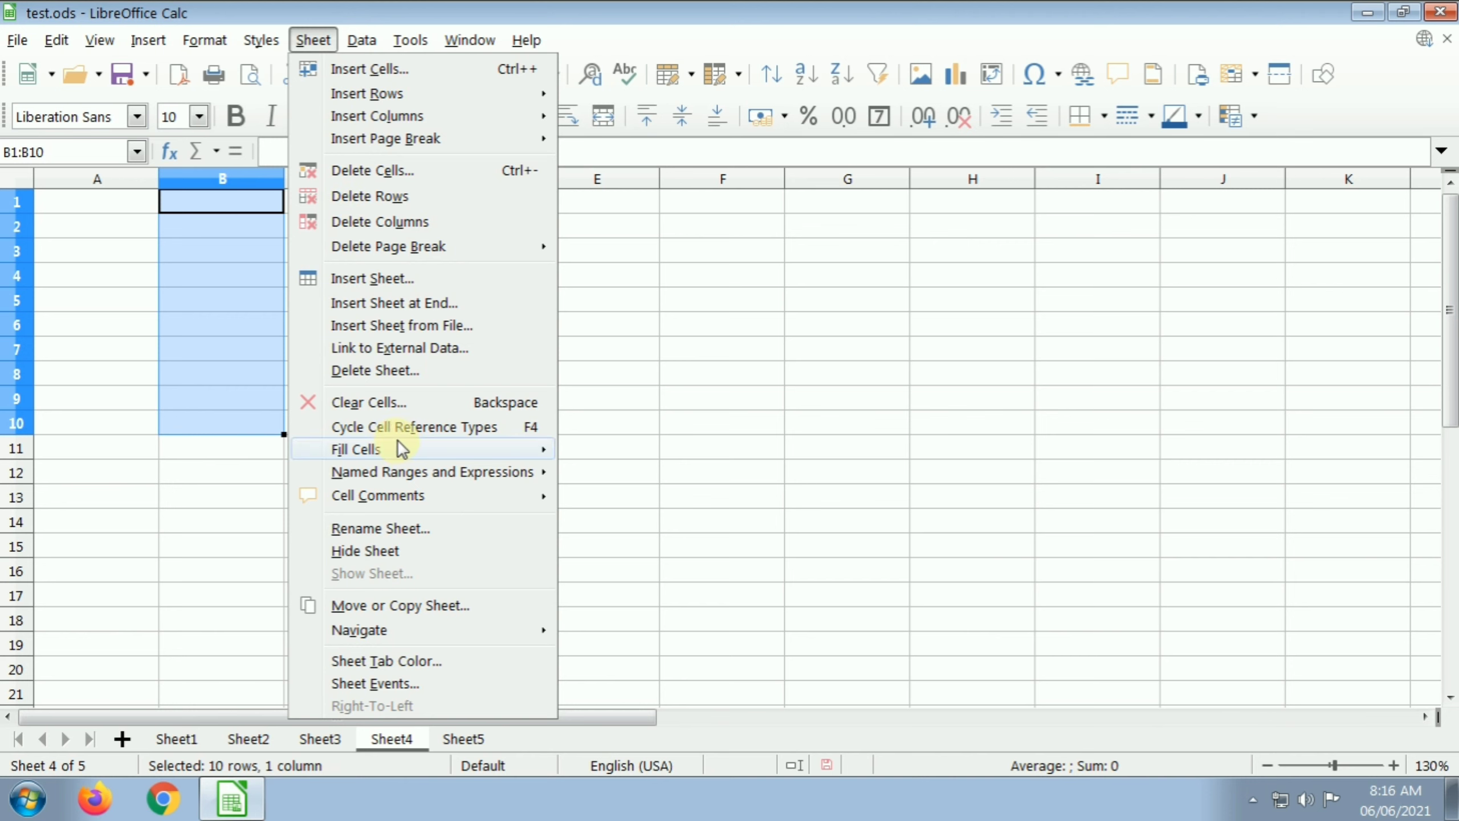
{"action": "mouse_move", "coordinate": [356, 449]}
{"action": "left_click", "coordinate": [691, 558]}
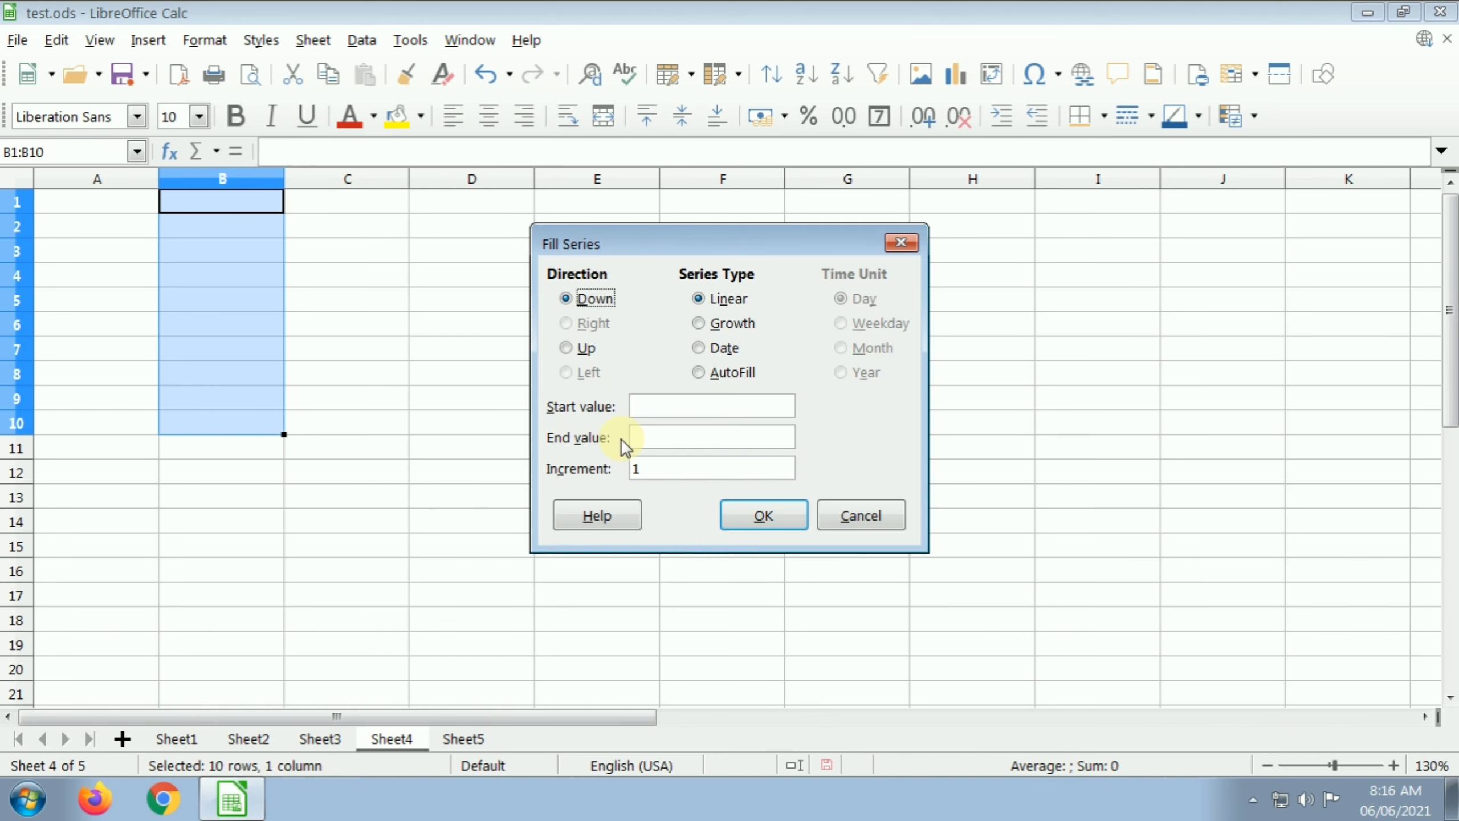
{"action": "left_click_drag", "start_coordinate": [646, 244], "coordinate": [754, 201]}
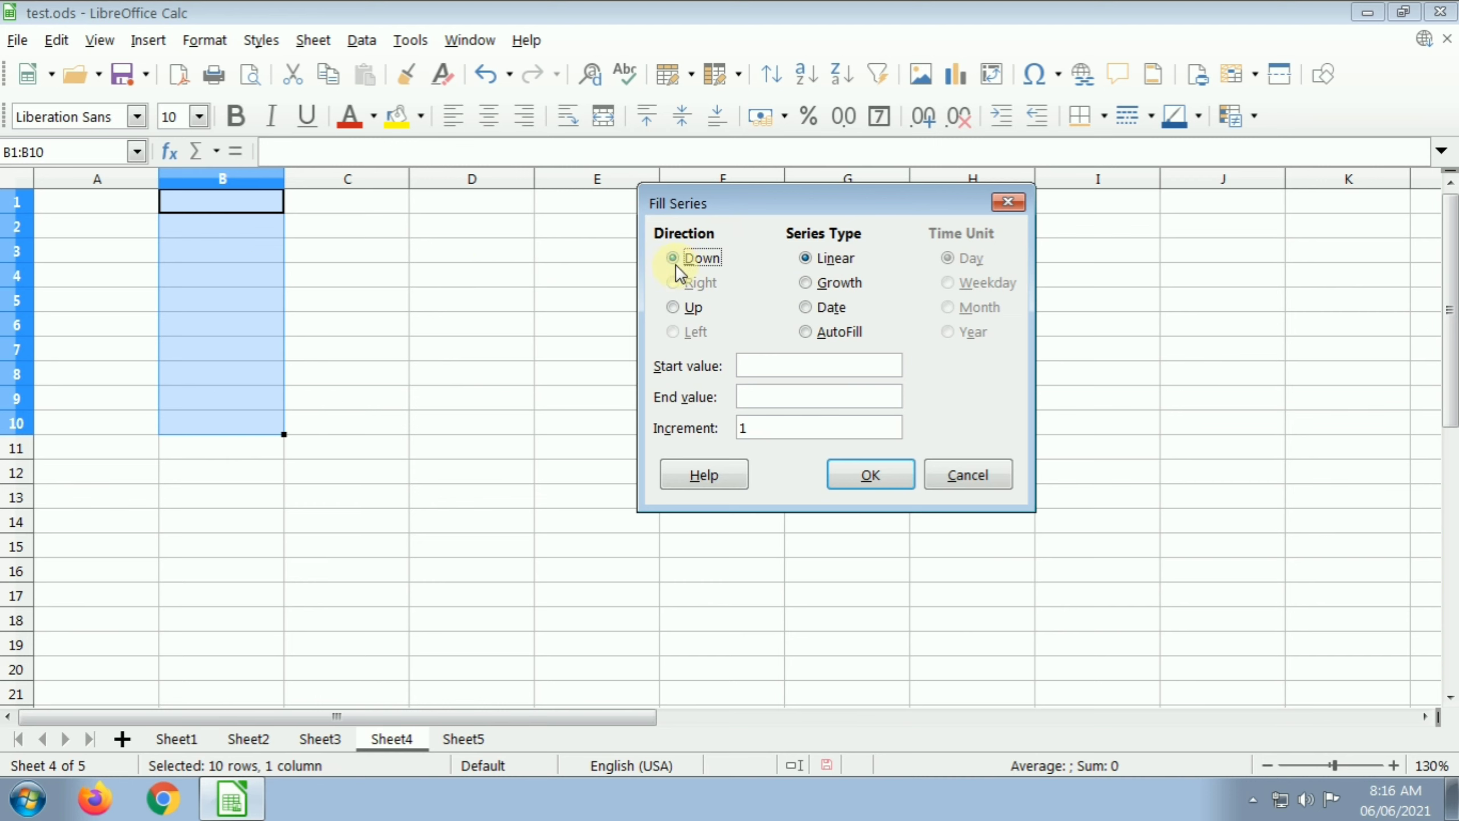
{"action": "left_click", "coordinate": [783, 367]}
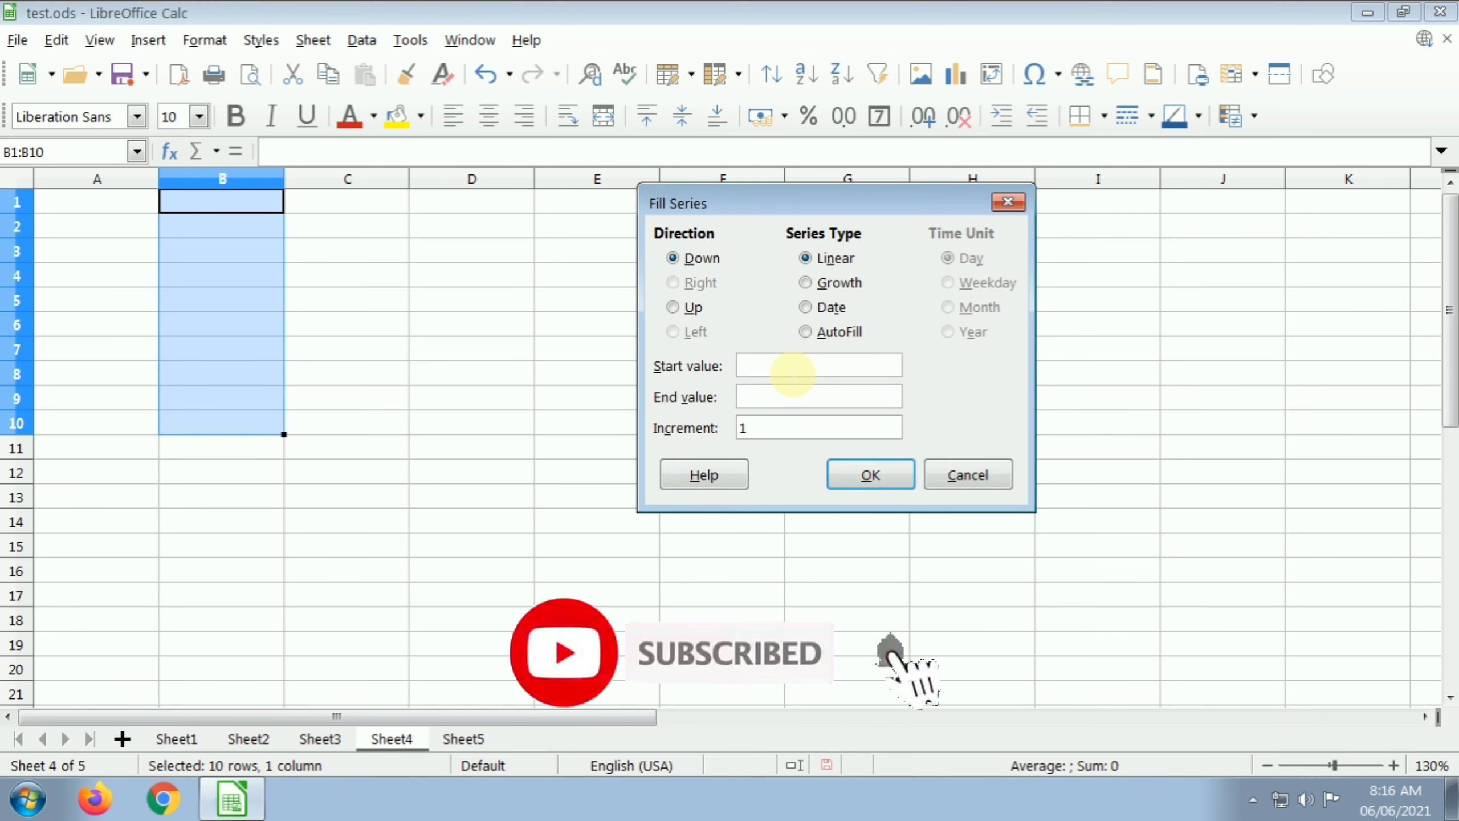
{"action": "type", "text": "1"}
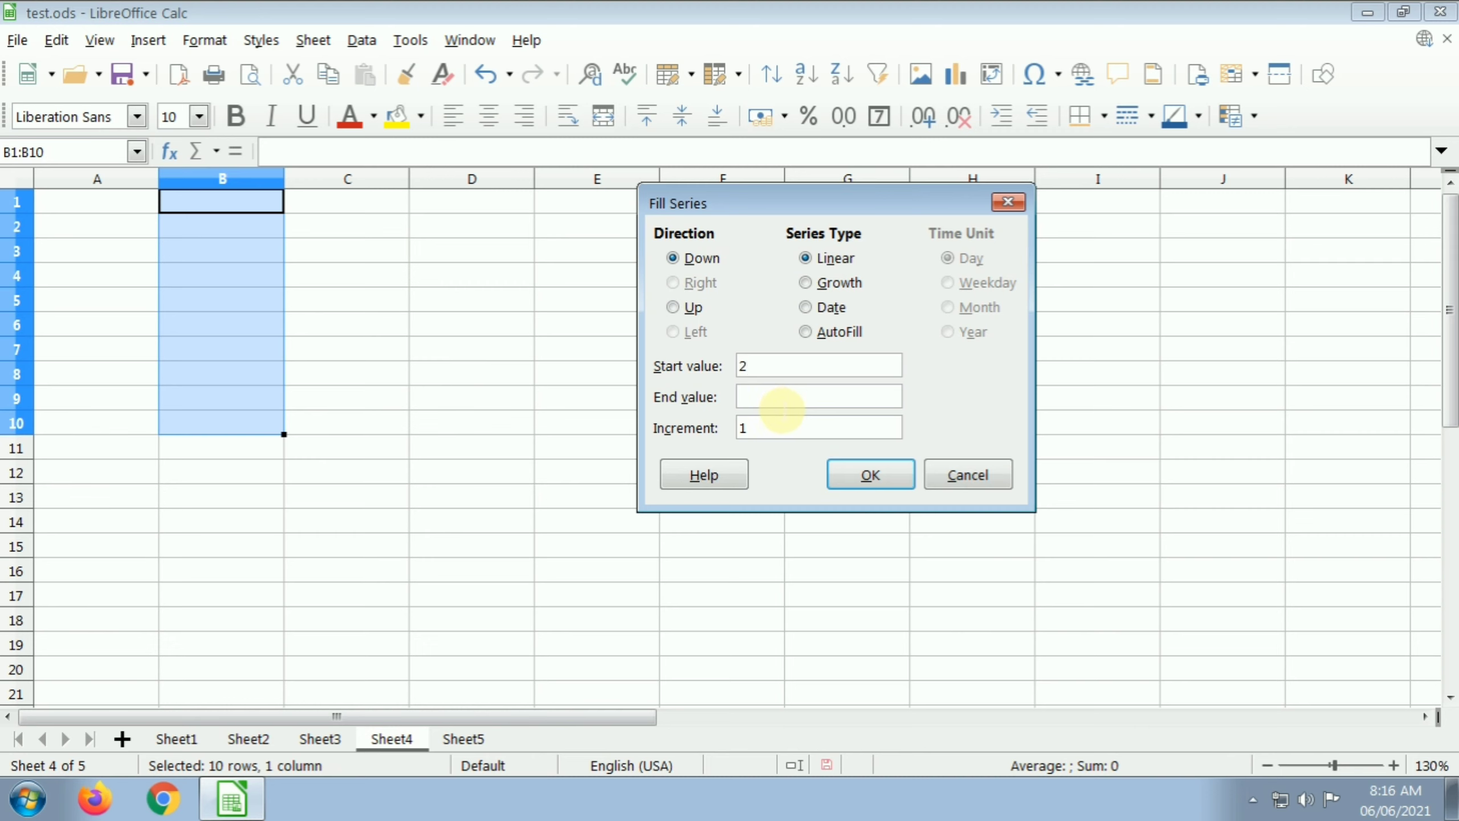
{"action": "type", "text": "20"}
{"action": "double_click", "coordinate": [756, 430]}
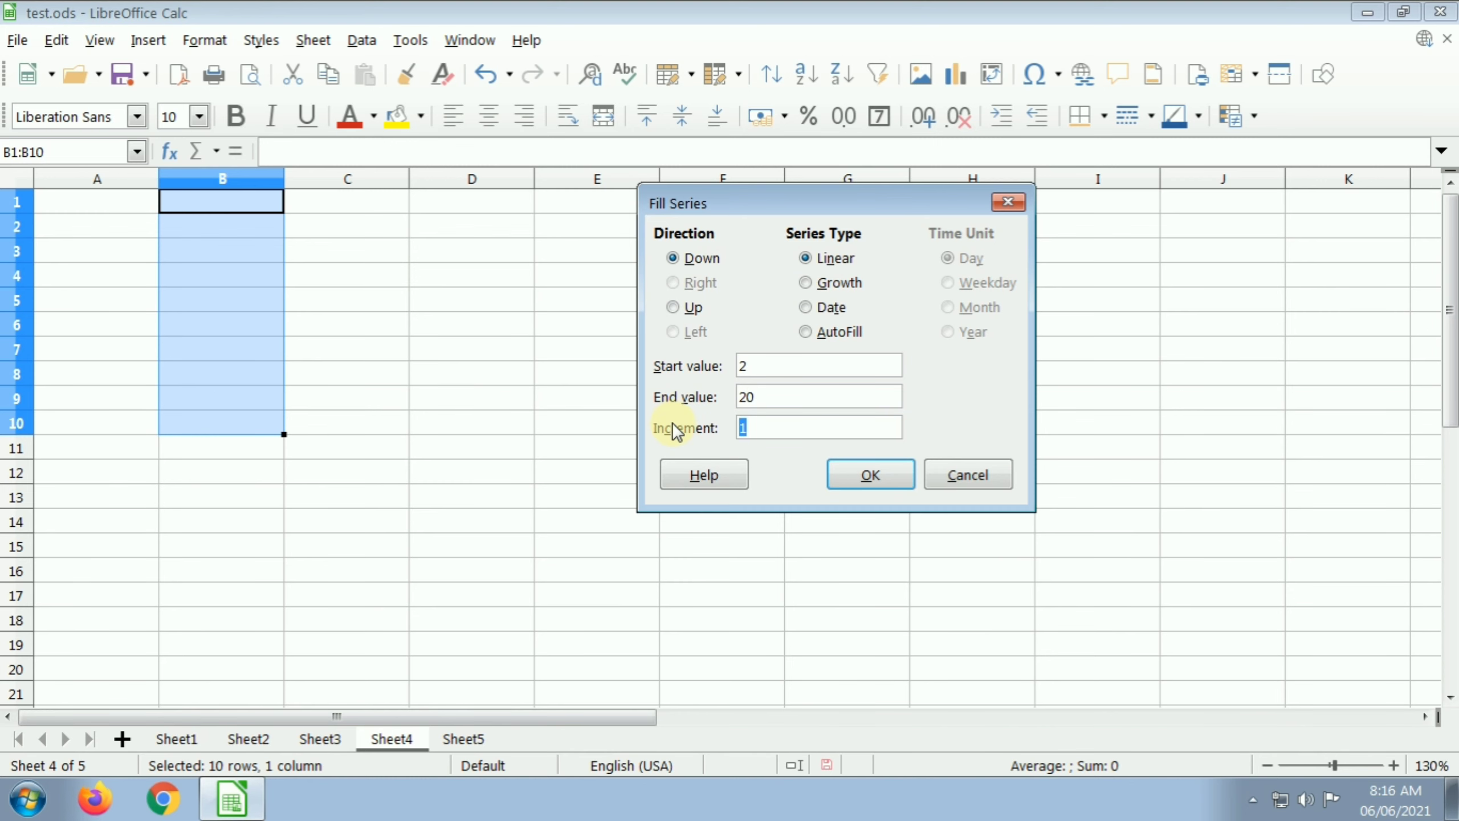
{"action": "type", "text": "2"}
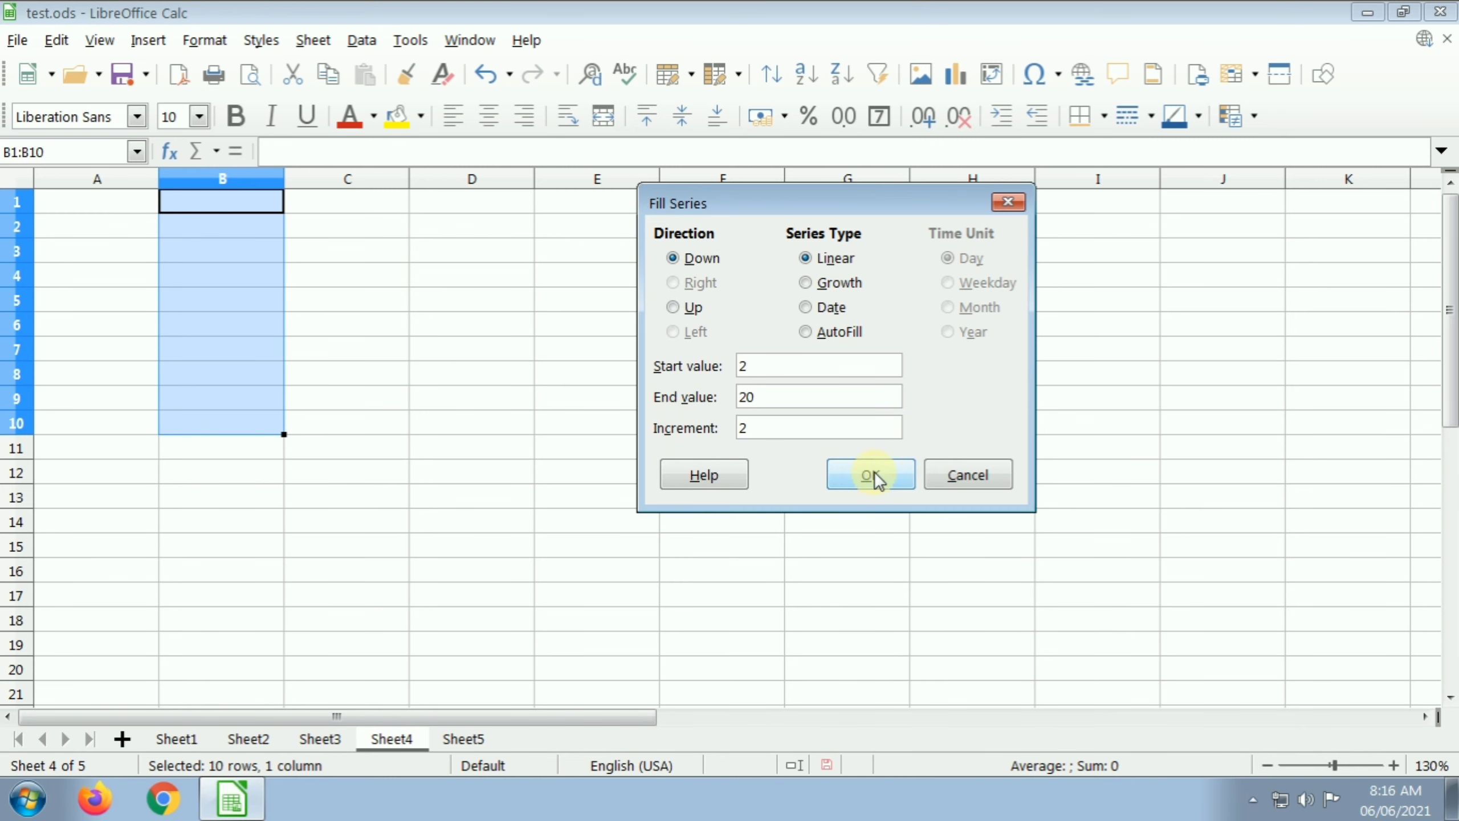
{"action": "left_click", "coordinate": [869, 475]}
{"action": "left_click", "coordinate": [244, 499]}
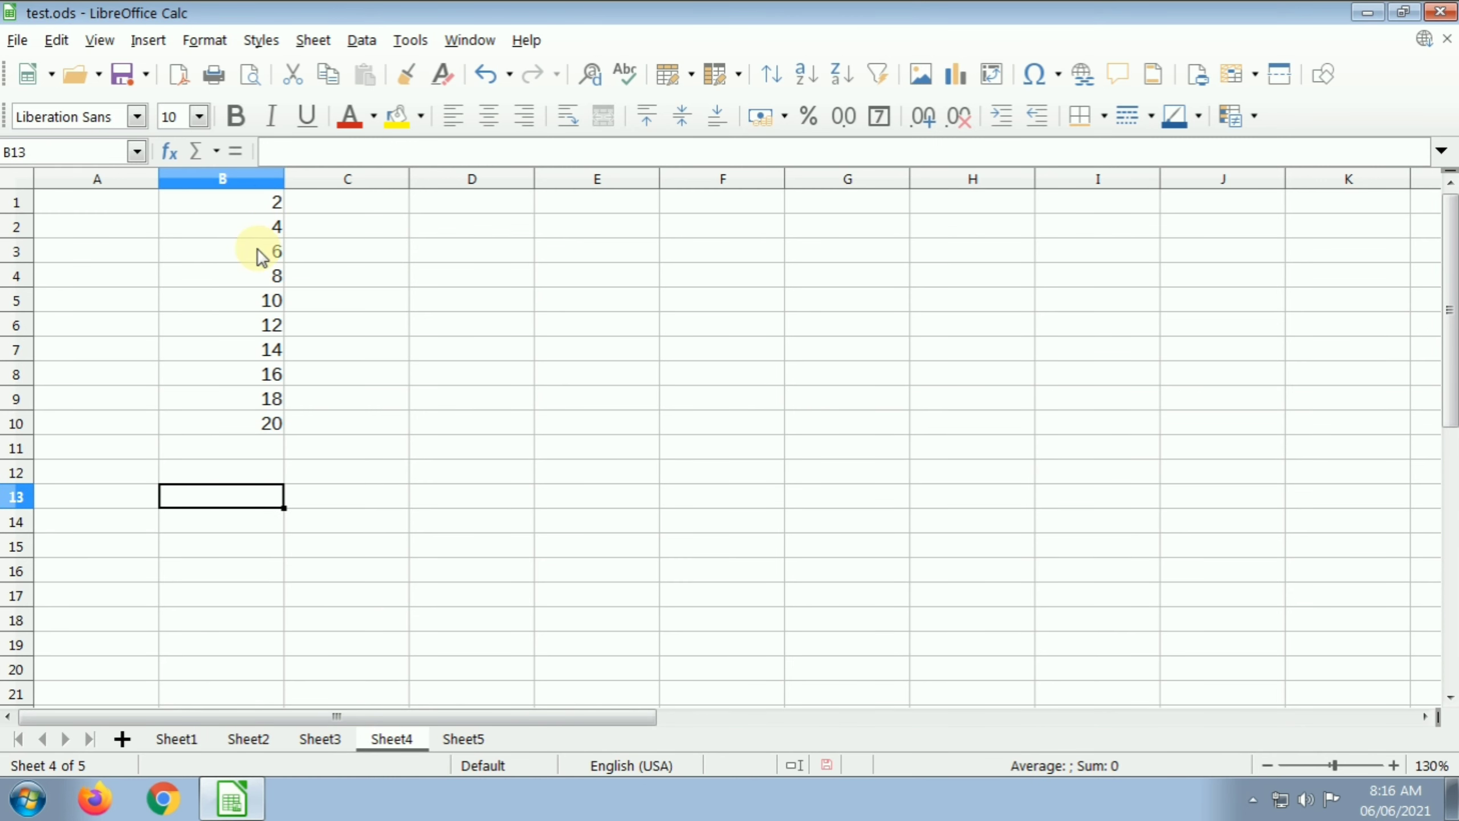
{"action": "left_click", "coordinate": [382, 206]}
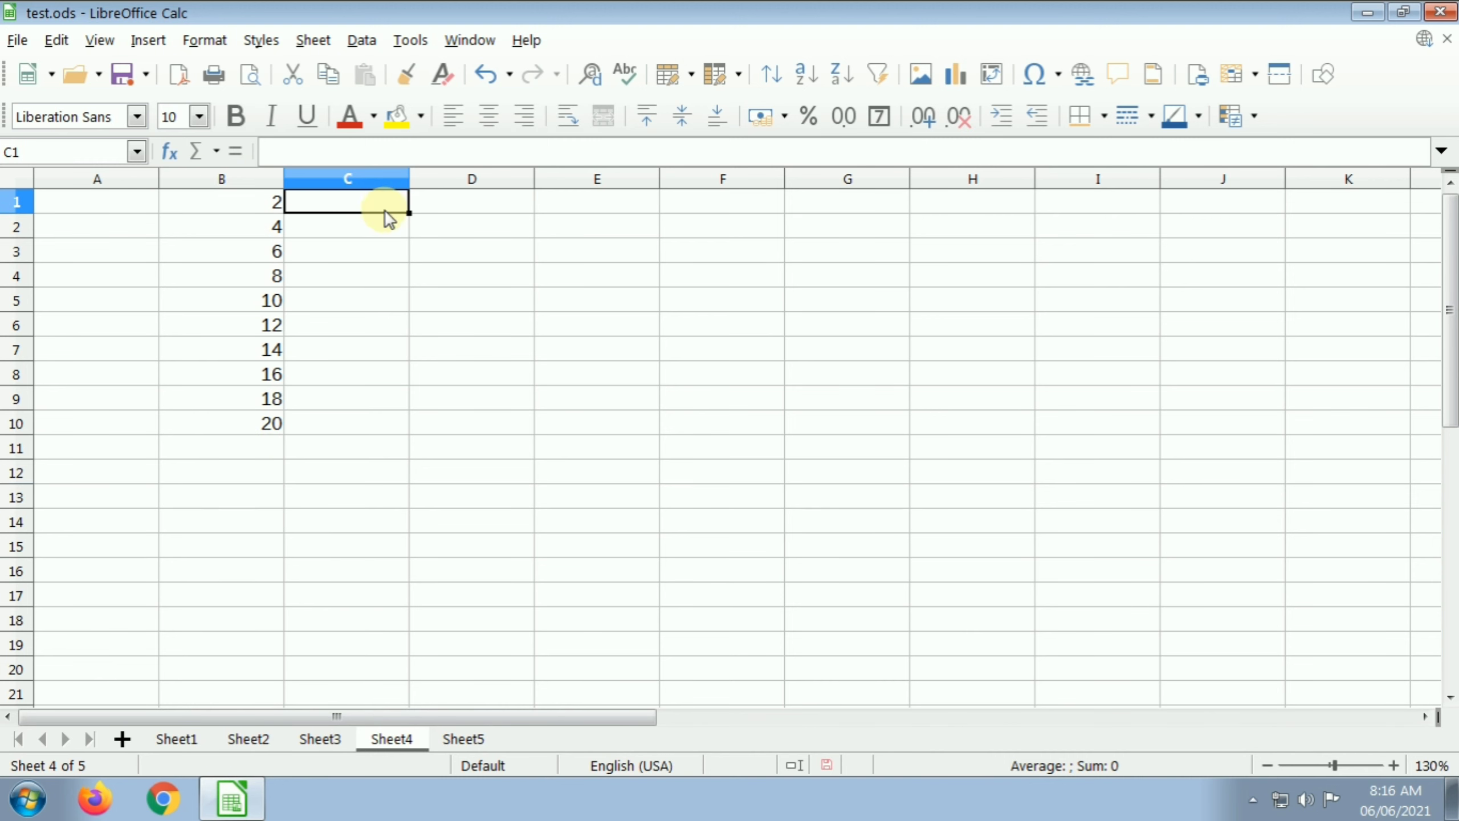
- Select C1:C10 and run Fill Series downward with start value 1 and end value 10
{"action": "left_click", "coordinate": [317, 40]}
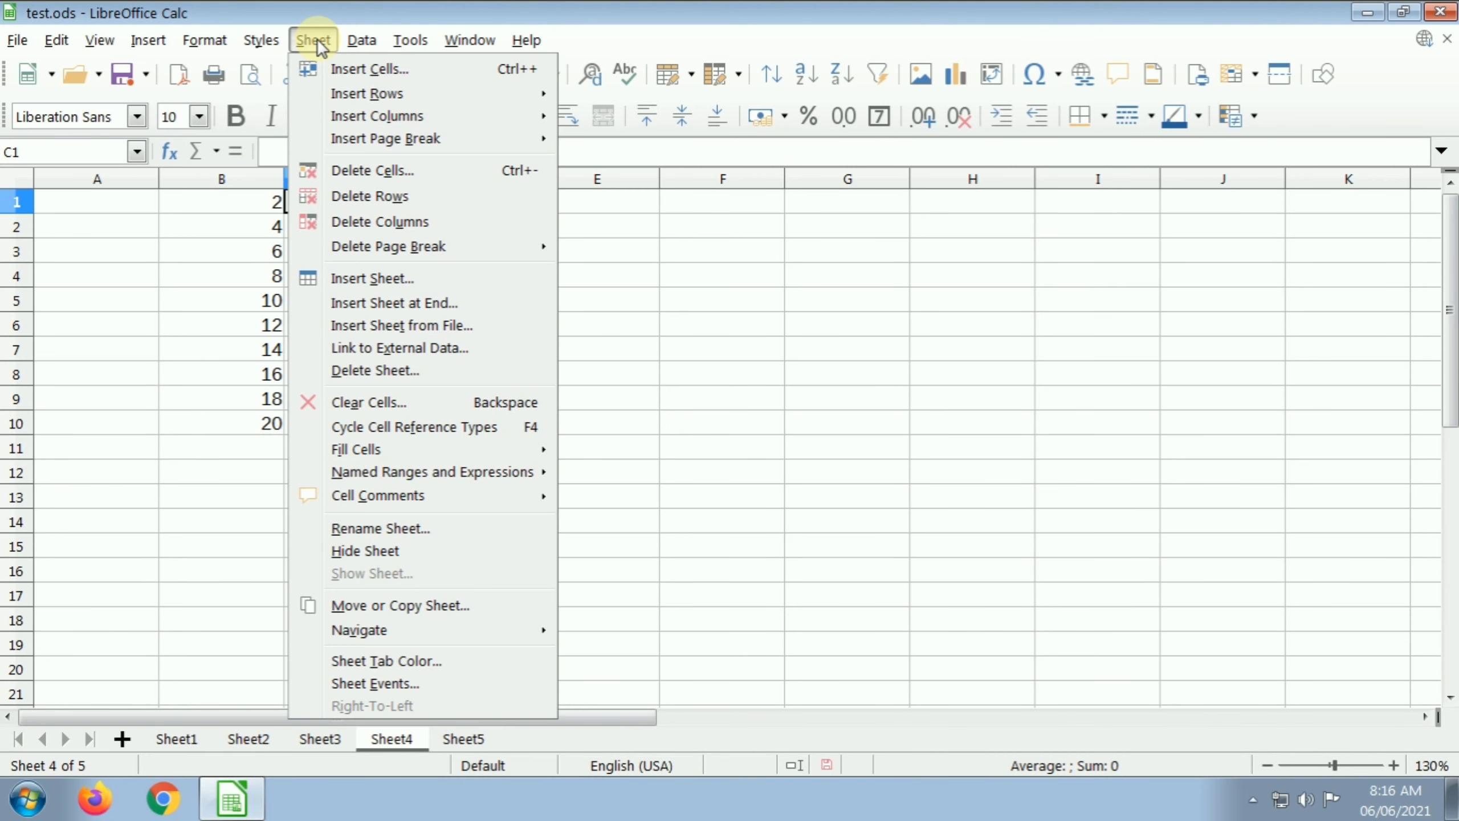
{"action": "mouse_move", "coordinate": [356, 450]}
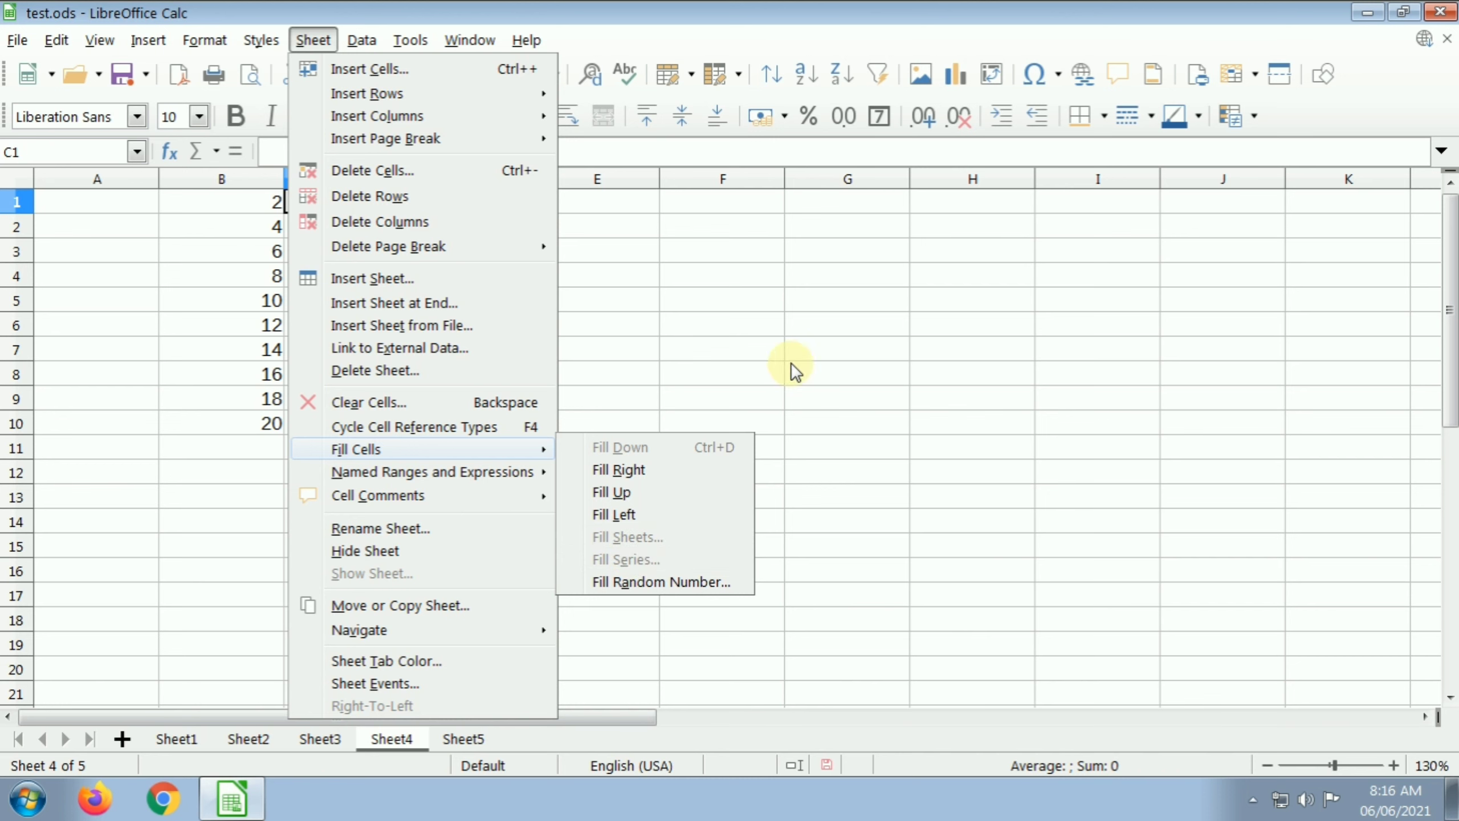
{"action": "left_click", "coordinate": [792, 256]}
{"action": "left_click_drag", "start_coordinate": [332, 204], "coordinate": [336, 424]}
{"action": "left_click", "coordinate": [313, 40]}
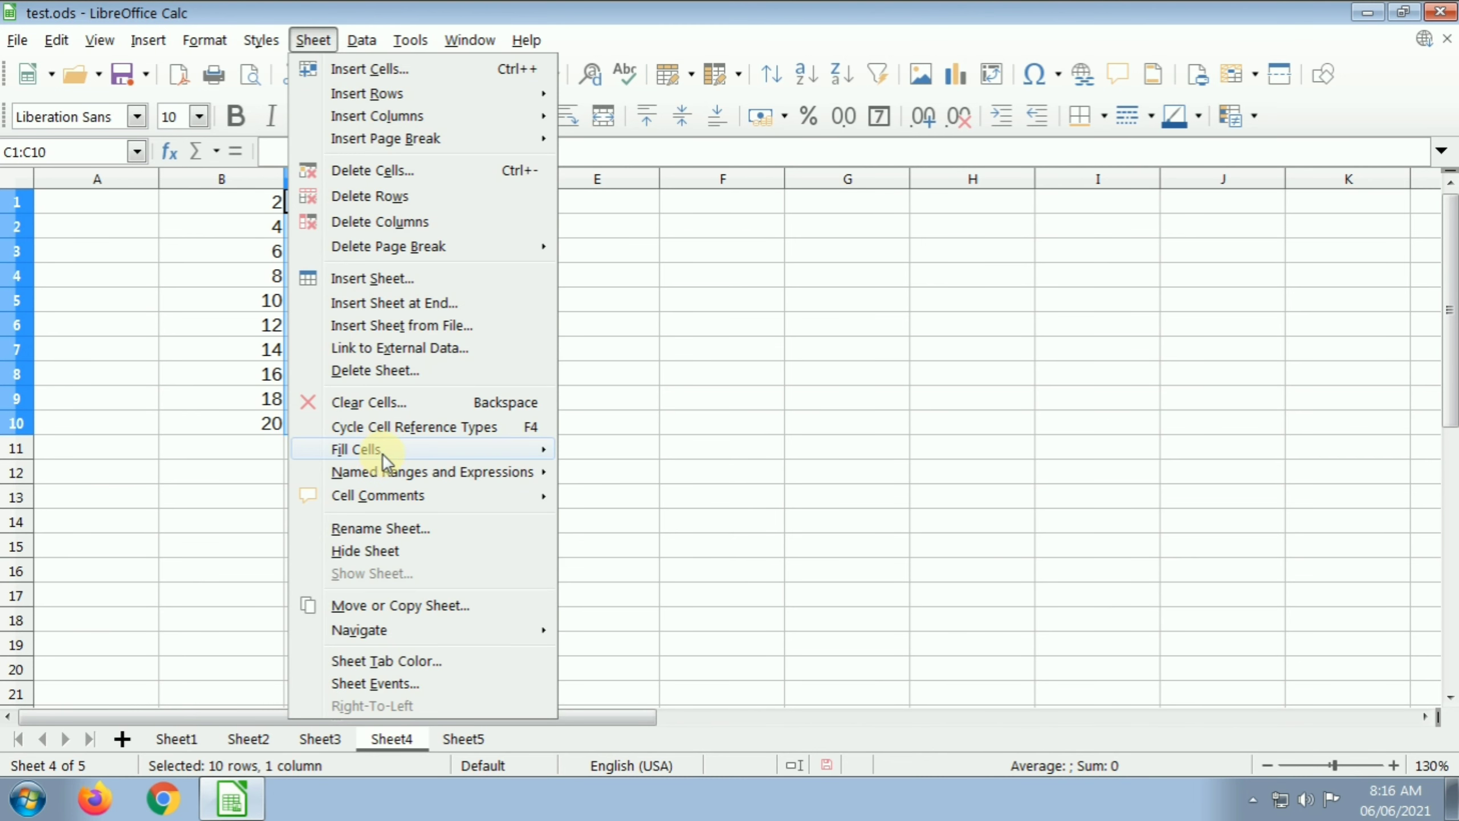
{"action": "mouse_move", "coordinate": [355, 449]}
{"action": "left_click", "coordinate": [657, 556]}
{"action": "left_click", "coordinate": [685, 408]}
{"action": "type", "text": "1"}
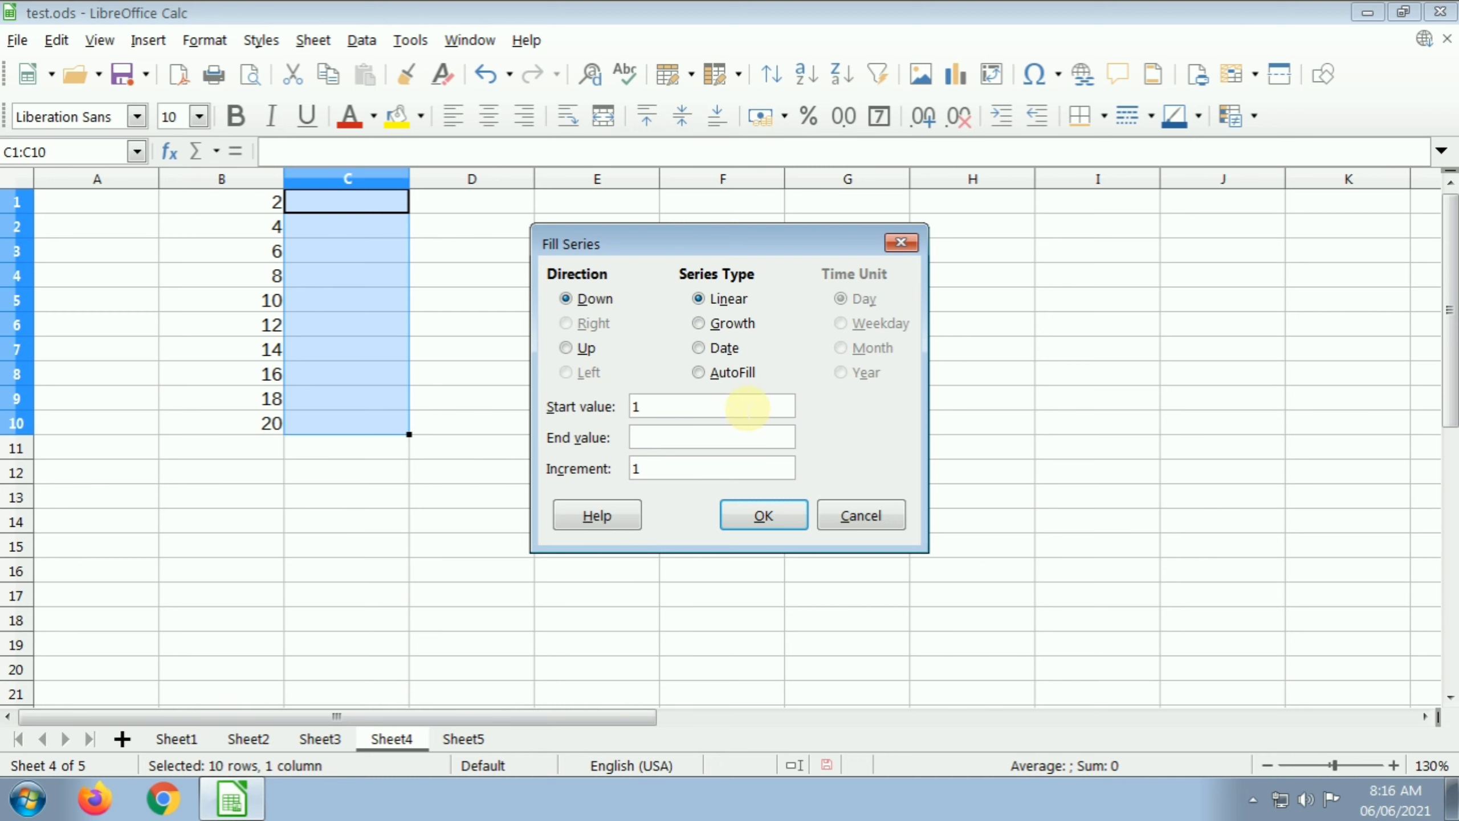
{"action": "type", "text": "10"}
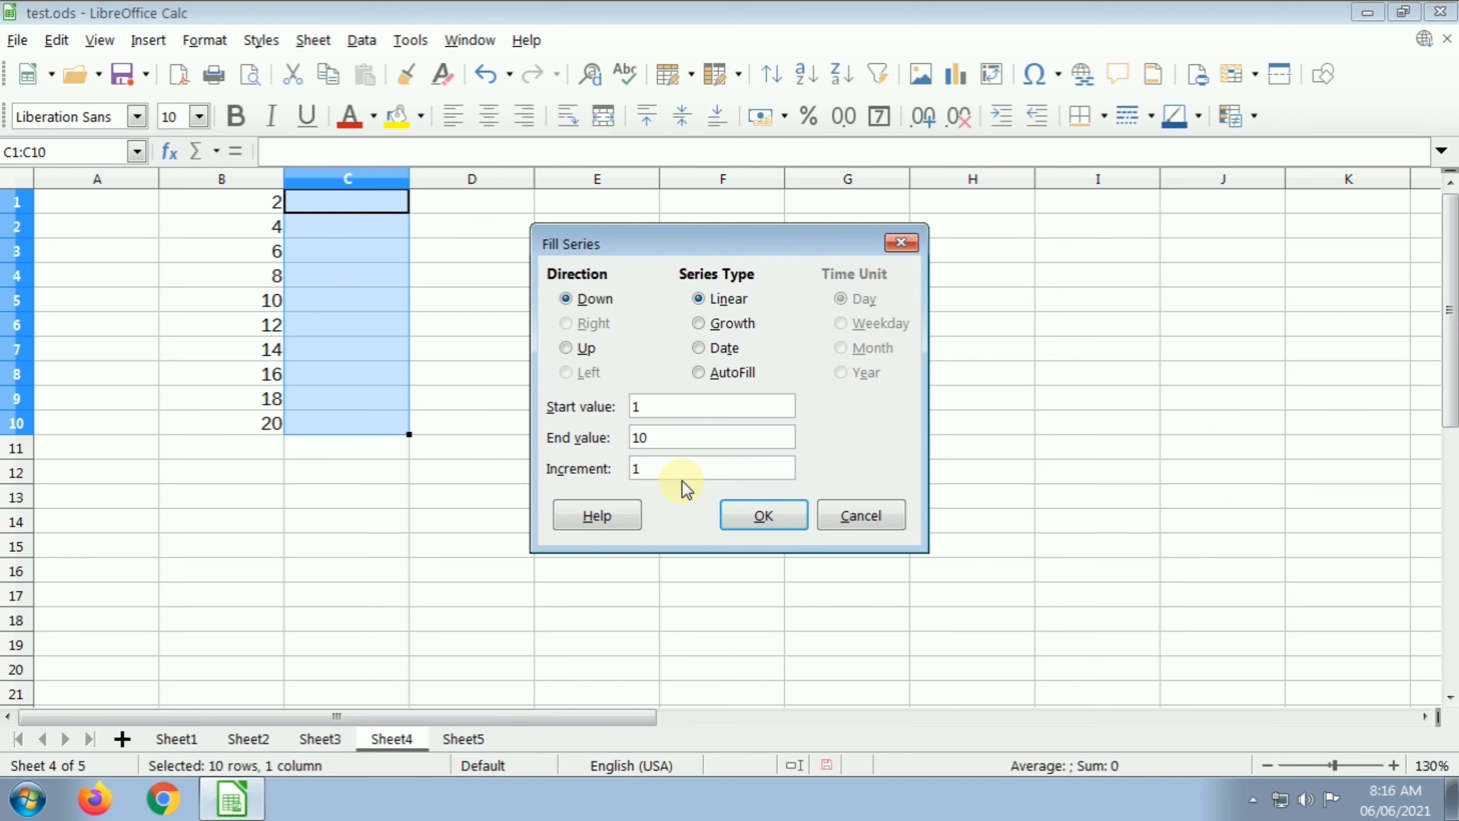
{"action": "left_click", "coordinate": [769, 518]}
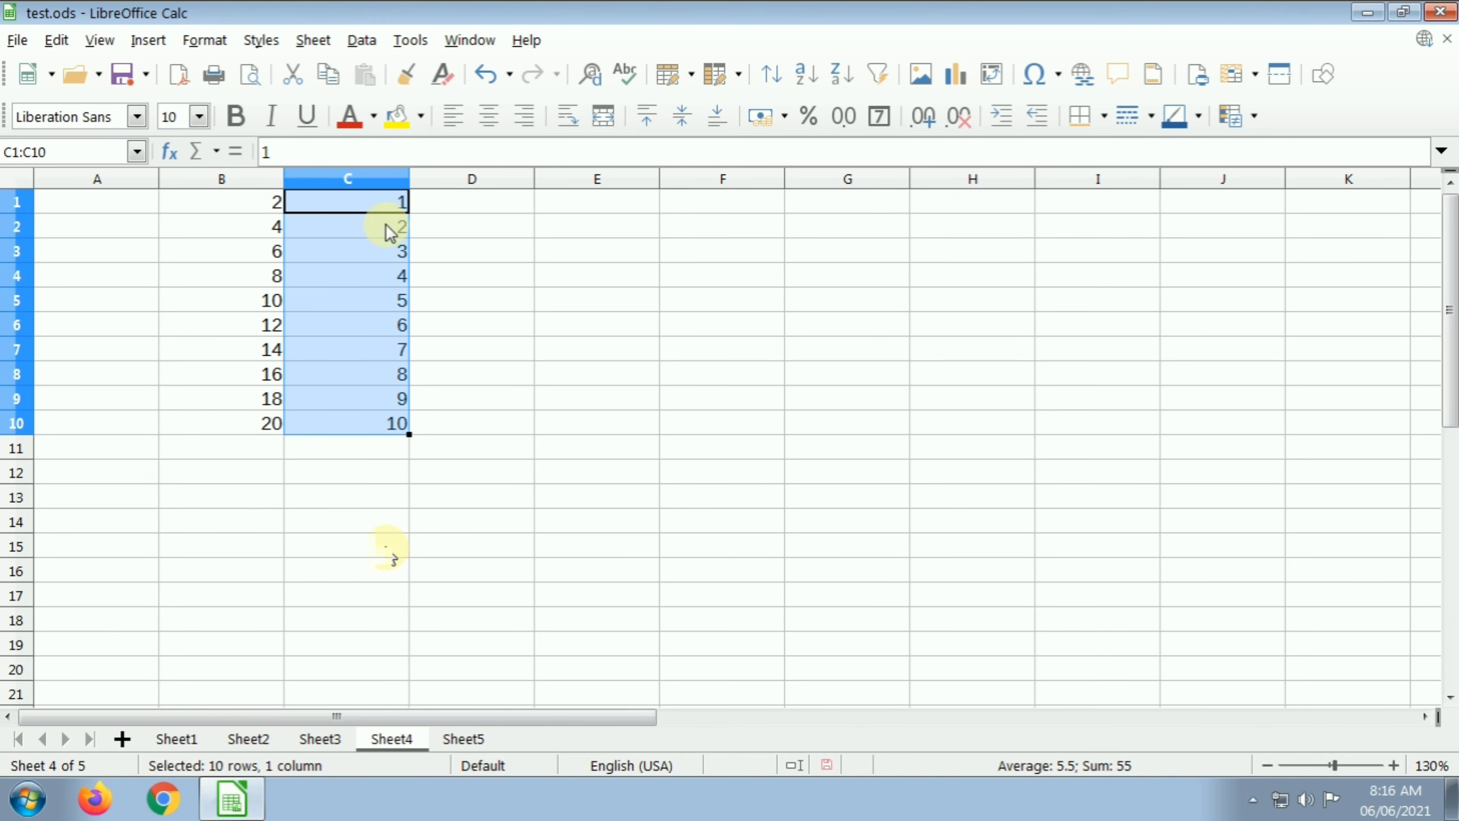
{"action": "left_click_drag", "start_coordinate": [259, 520], "coordinate": [1175, 520]}
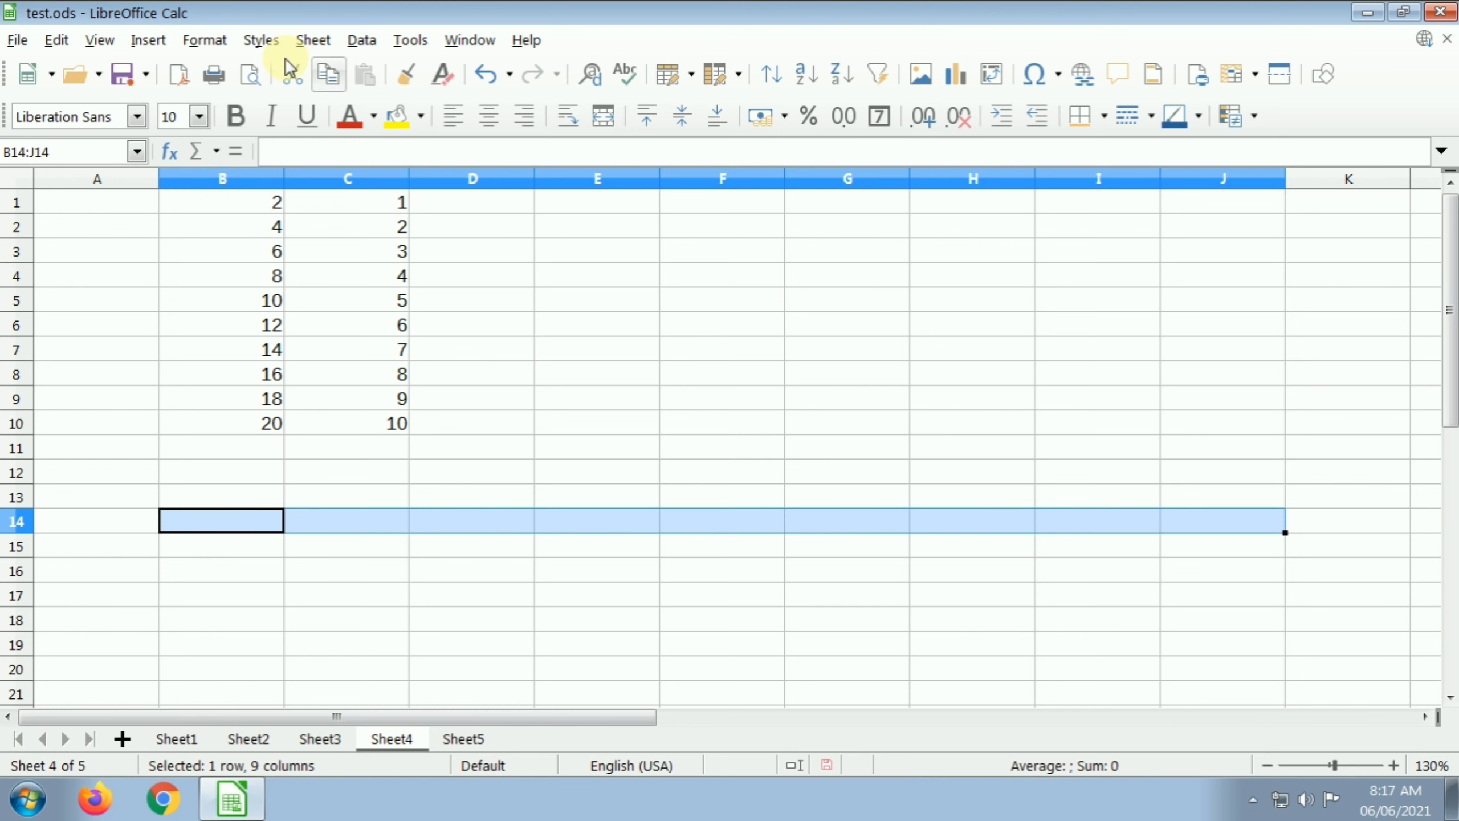
{"action": "left_click", "coordinate": [313, 40]}
{"action": "mouse_move", "coordinate": [356, 449]}
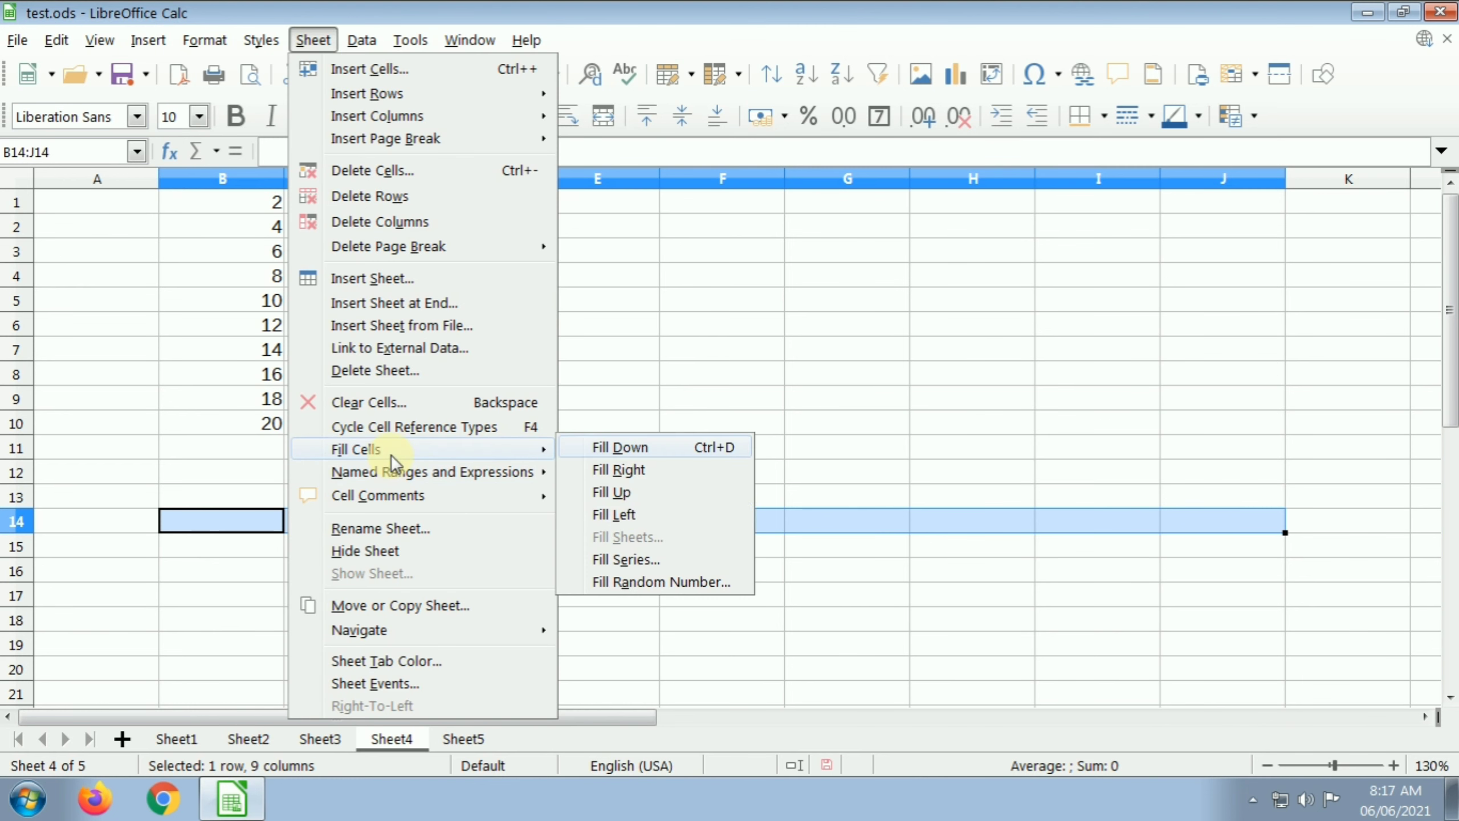
{"action": "left_click", "coordinate": [665, 559]}
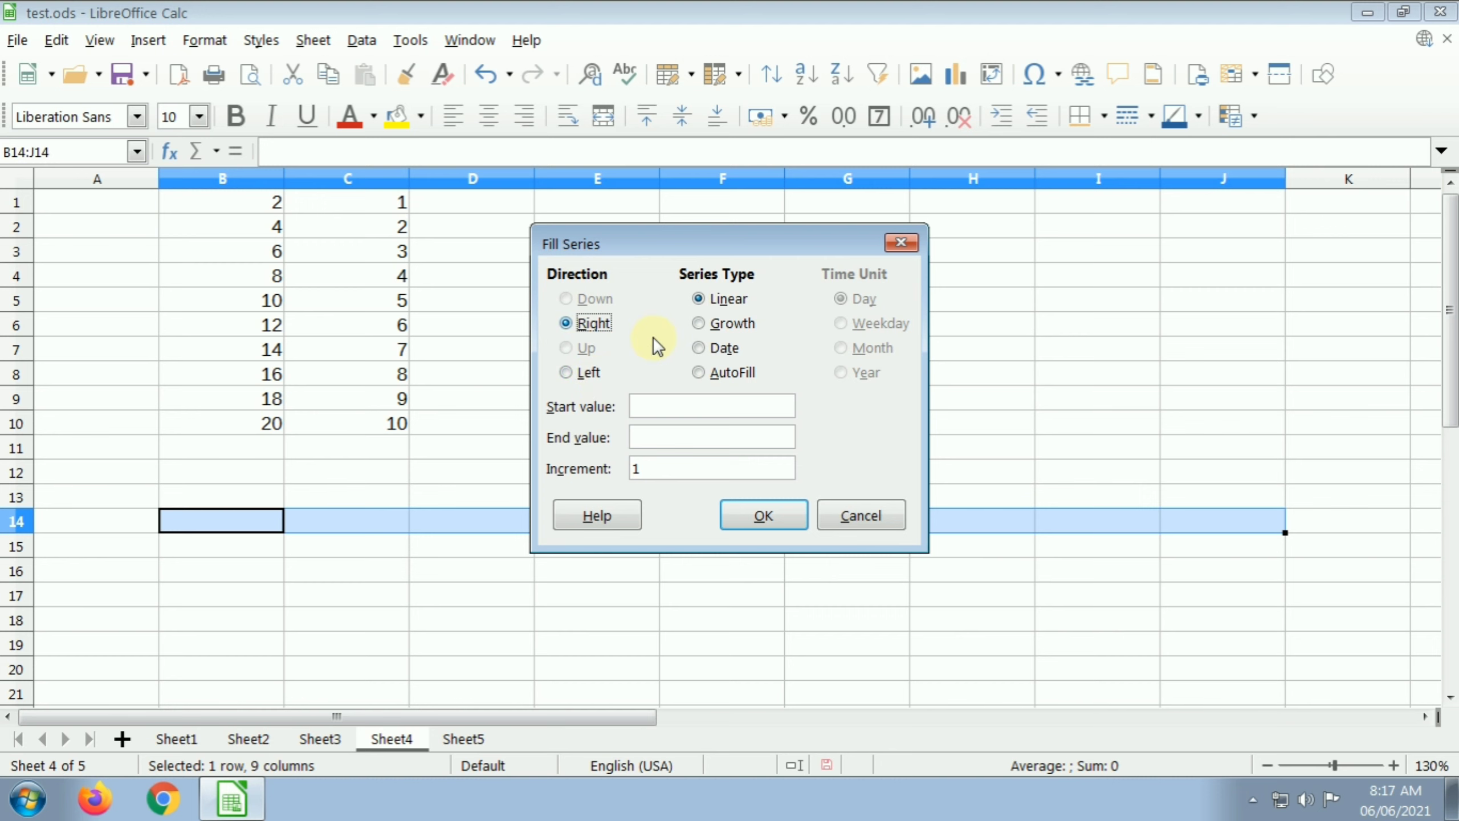
{"action": "left_click", "coordinate": [655, 407]}
{"action": "type", "text": "1"}
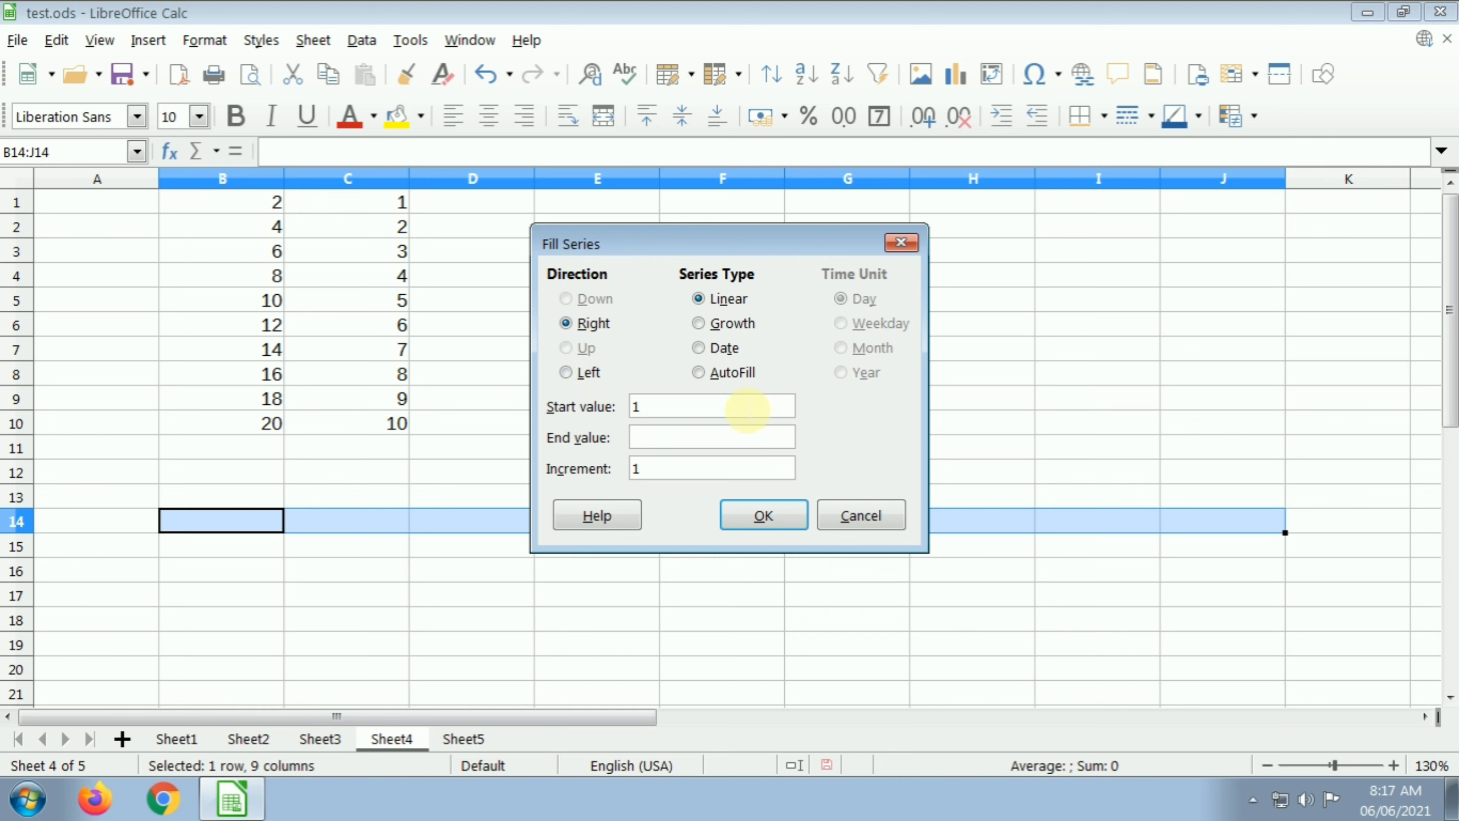
{"action": "key", "text": "Tab"}
{"action": "type", "text": "10"}
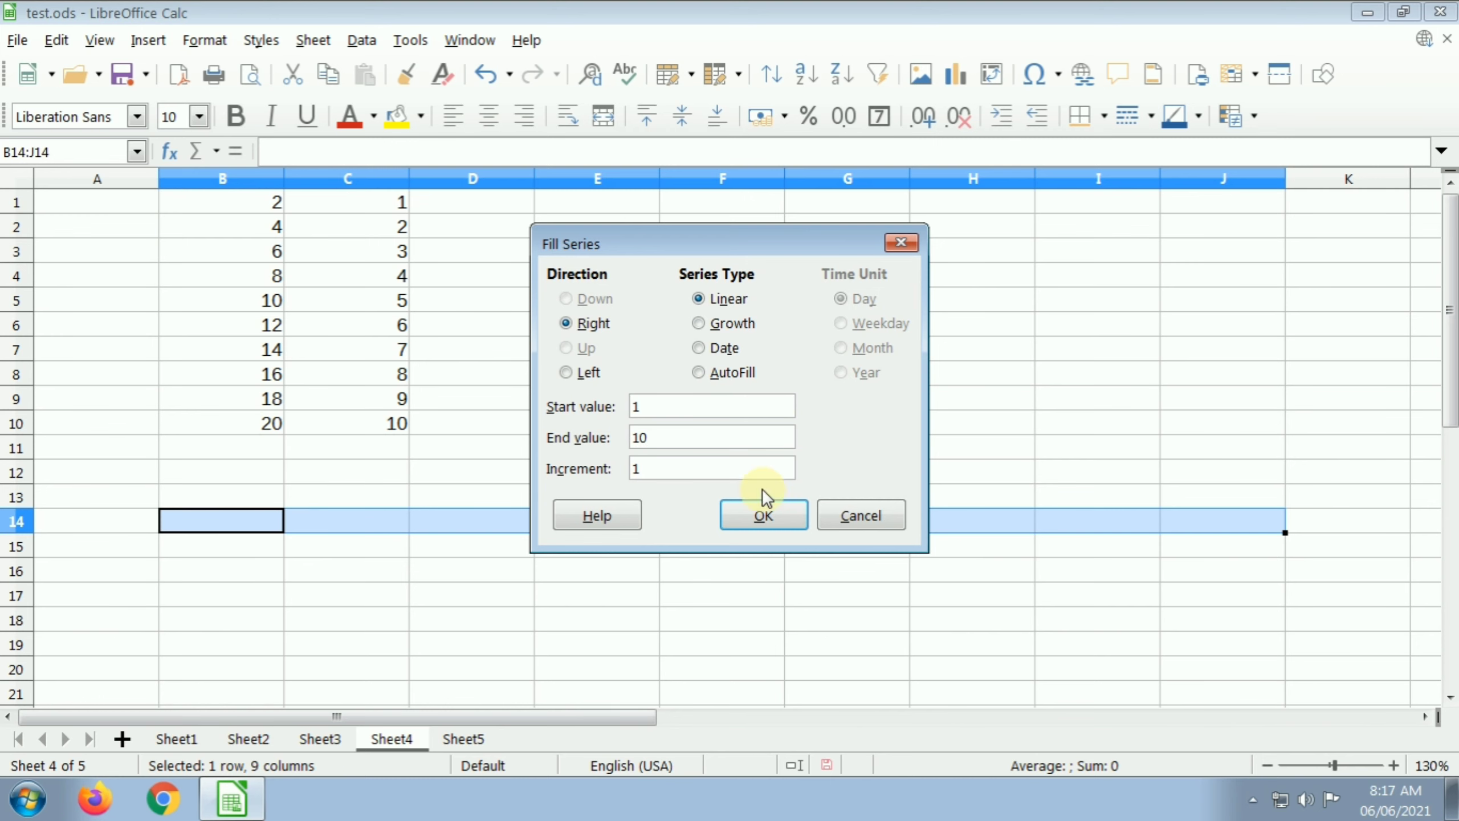
{"action": "left_click", "coordinate": [766, 514]}
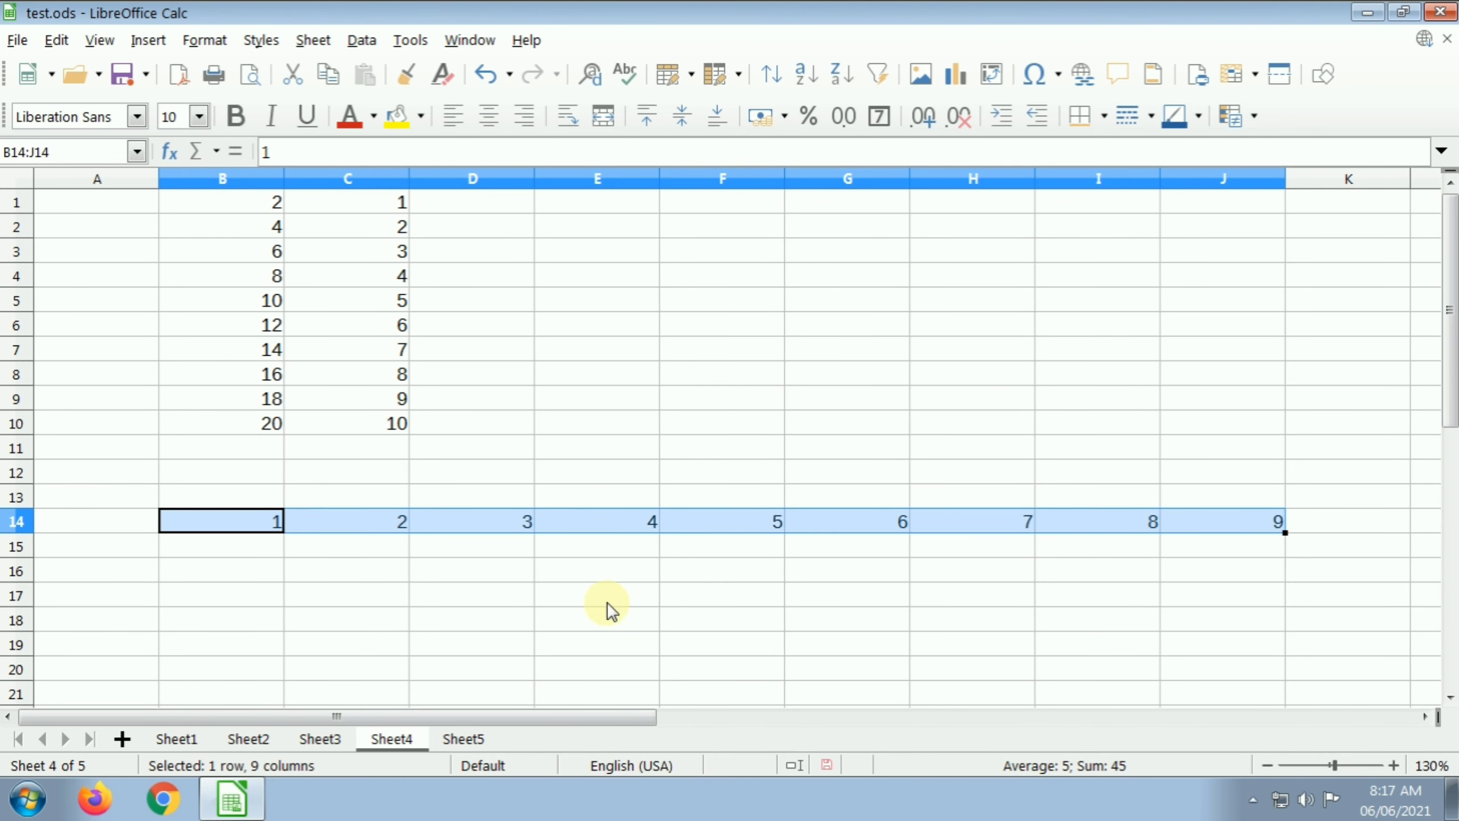
{"action": "key", "text": "Delete"}
{"action": "left_click", "coordinate": [379, 618]}
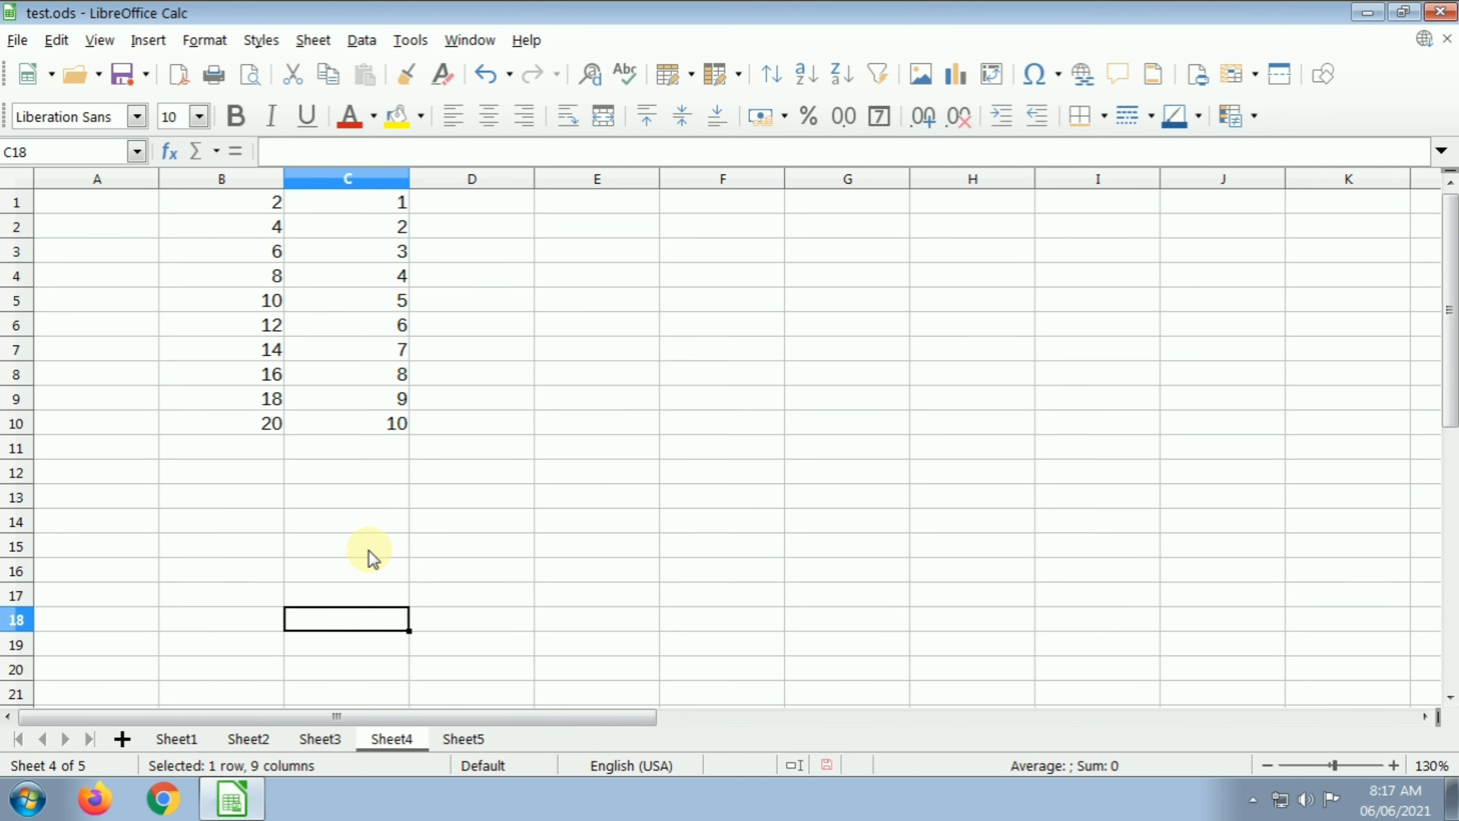
{"action": "left_click", "coordinate": [327, 45]}
{"action": "left_click_drag", "start_coordinate": [598, 225], "coordinate": [625, 373]}
{"action": "left_click", "coordinate": [312, 39]}
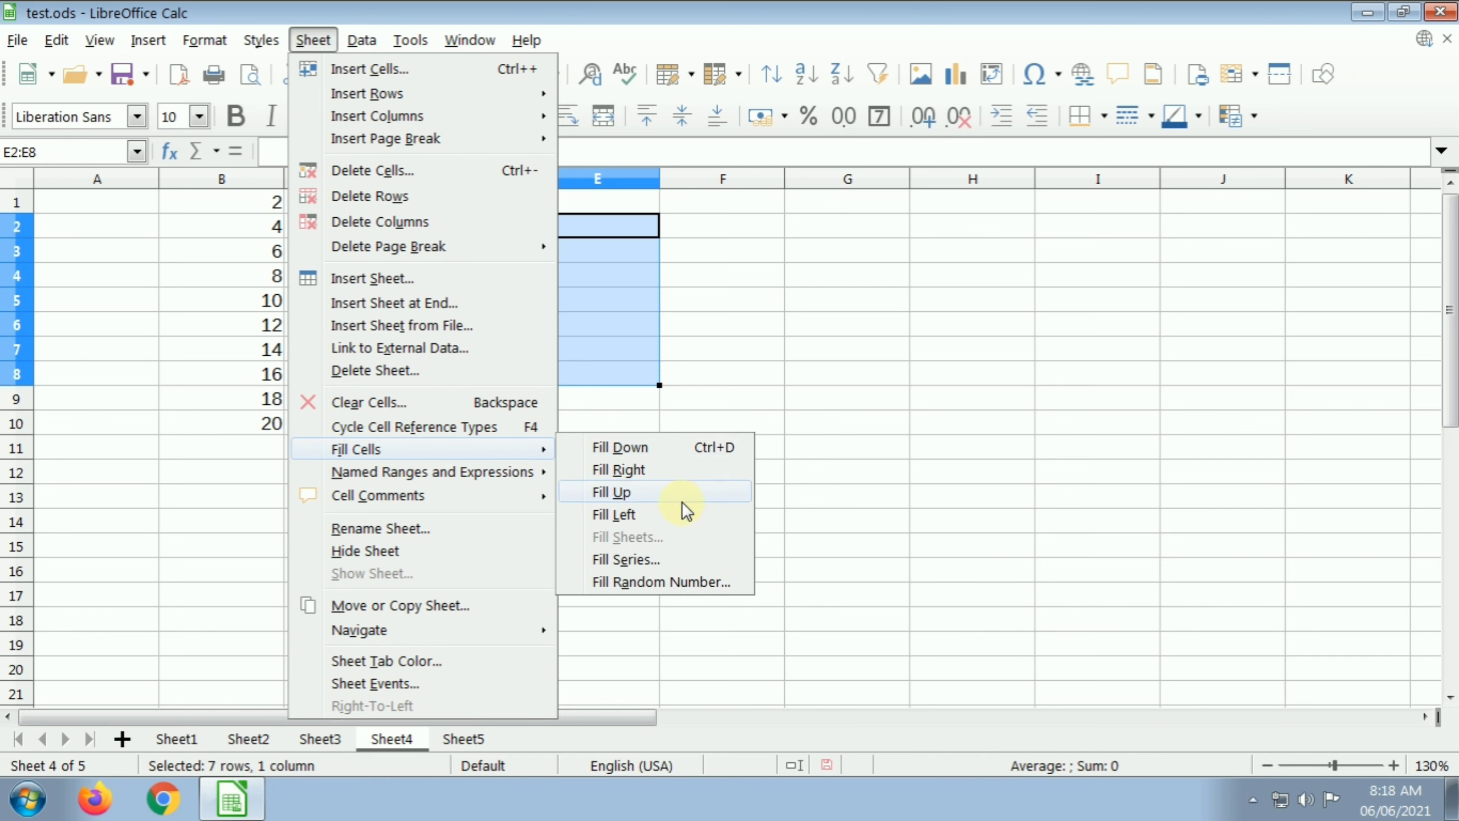
{"action": "left_click", "coordinate": [677, 563]}
{"action": "left_click", "coordinate": [698, 347]}
{"action": "left_click_drag", "start_coordinate": [715, 247], "coordinate": [968, 206]}
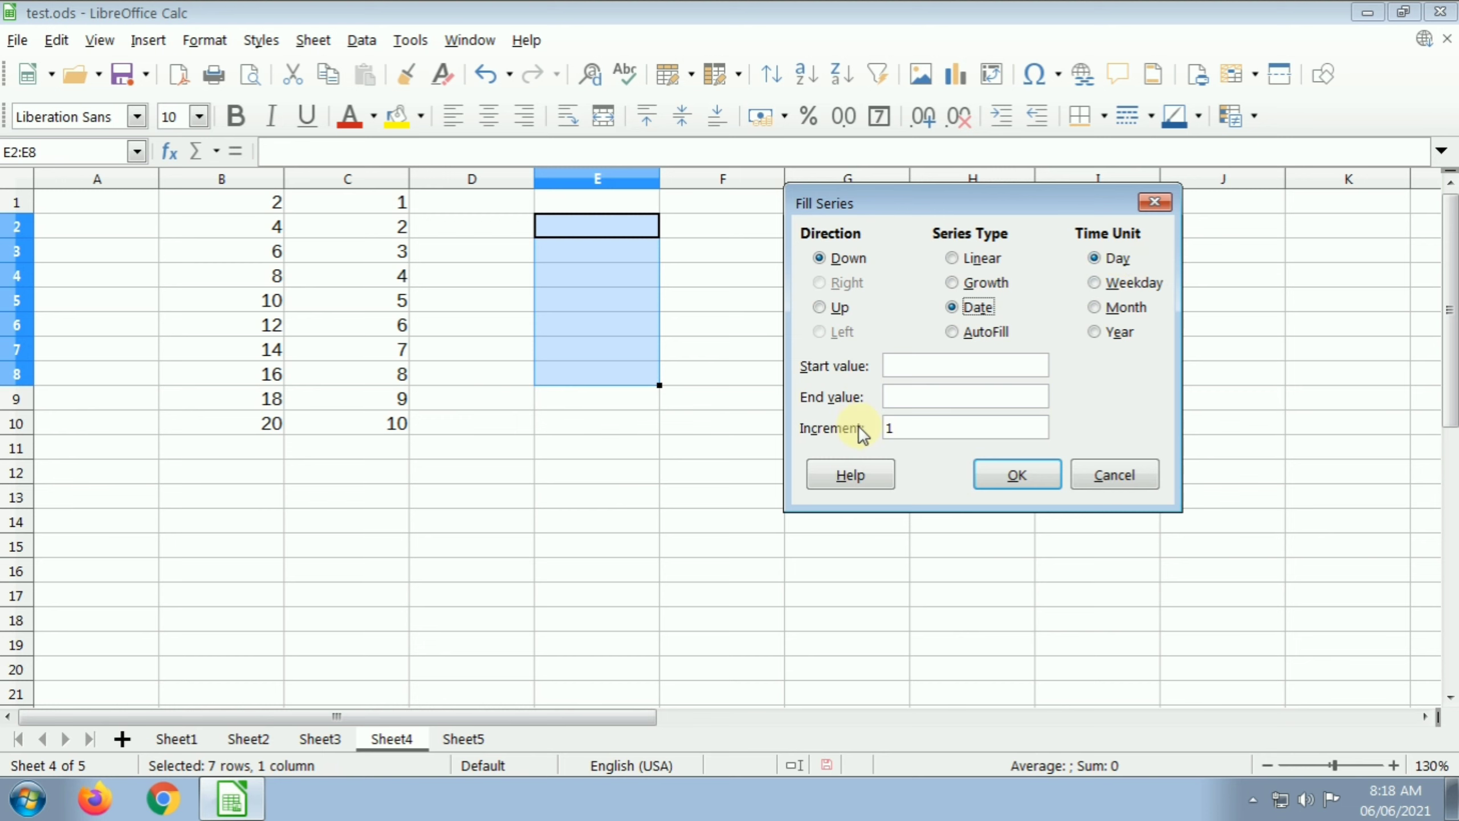
{"action": "left_click", "coordinate": [915, 368]}
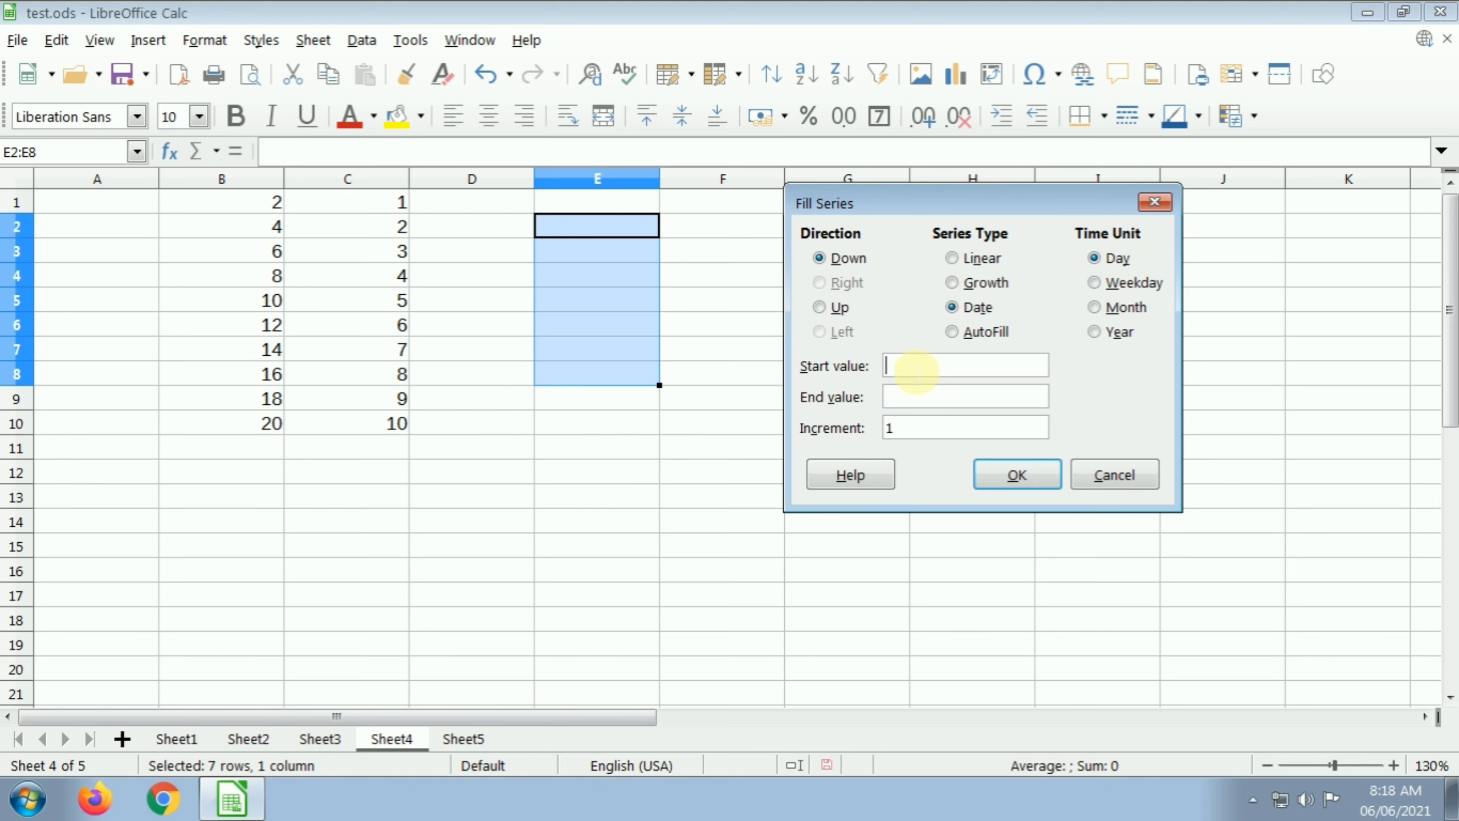
{"action": "type", "text": "6"}
{"action": "key", "text": "Tab"}
{"action": "type", "text": "12"}
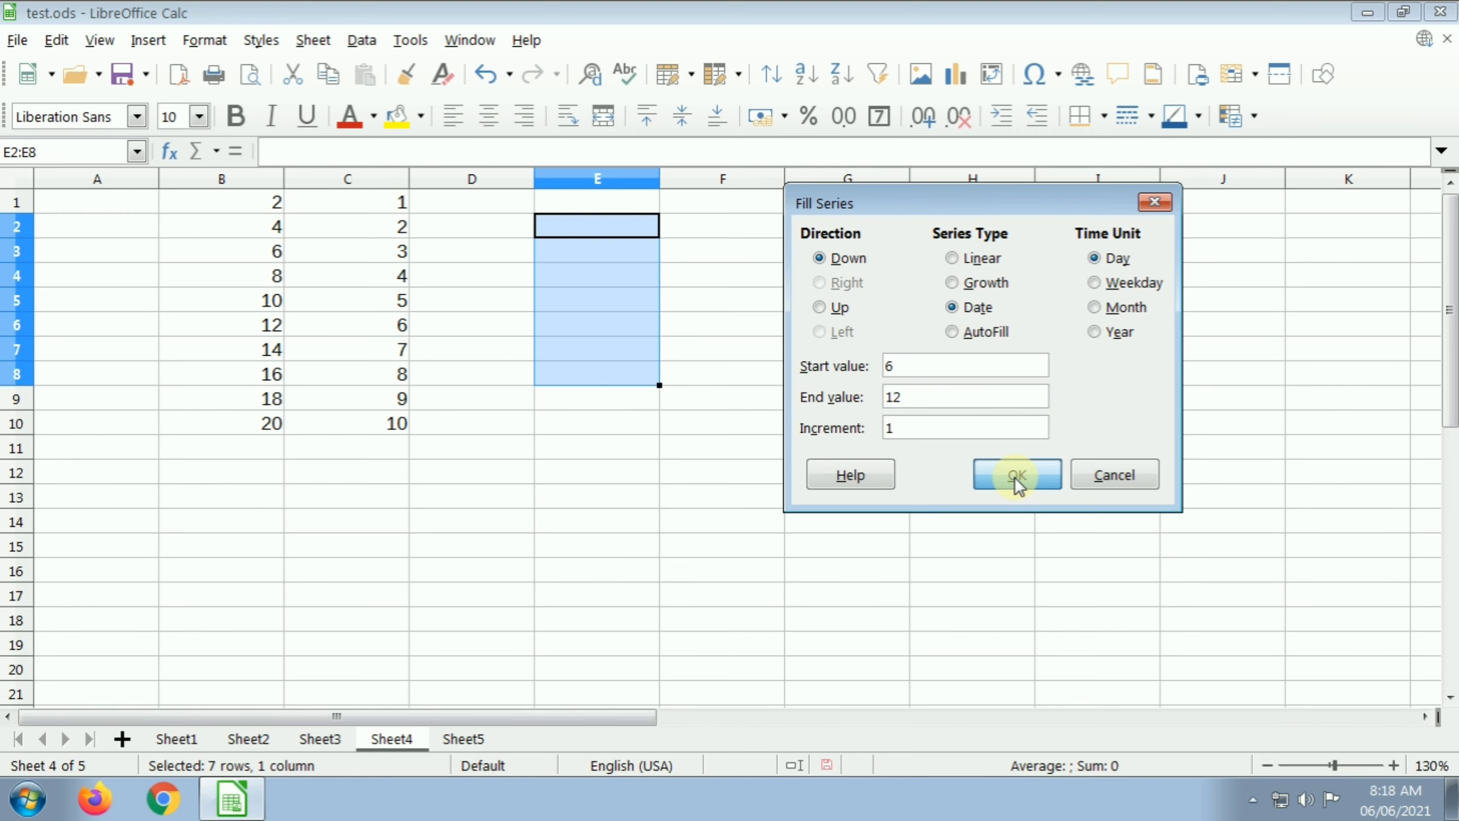
{"action": "left_click", "coordinate": [1014, 476]}
{"action": "left_click", "coordinate": [717, 303]}
{"action": "left_click", "coordinate": [654, 234]}
{"action": "left_click", "coordinate": [633, 275]}
{"action": "left_click", "coordinate": [637, 300]}
{"action": "left_click", "coordinate": [641, 324]}
{"action": "left_click", "coordinate": [646, 349]}
{"action": "left_click", "coordinate": [655, 373]}
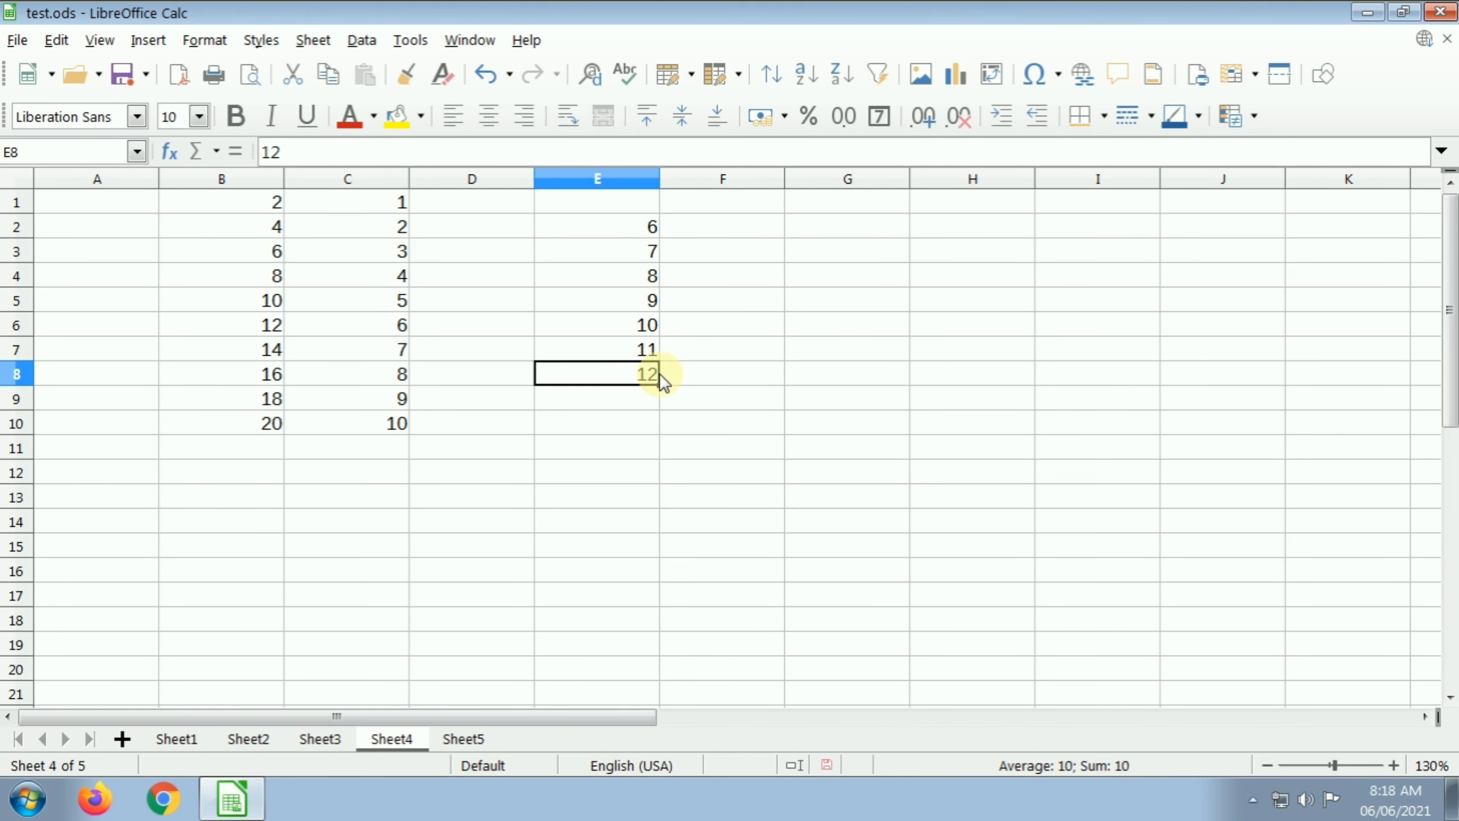
{"action": "left_click_drag", "start_coordinate": [609, 225], "coordinate": [606, 394]}
{"action": "key", "text": "Delete"}
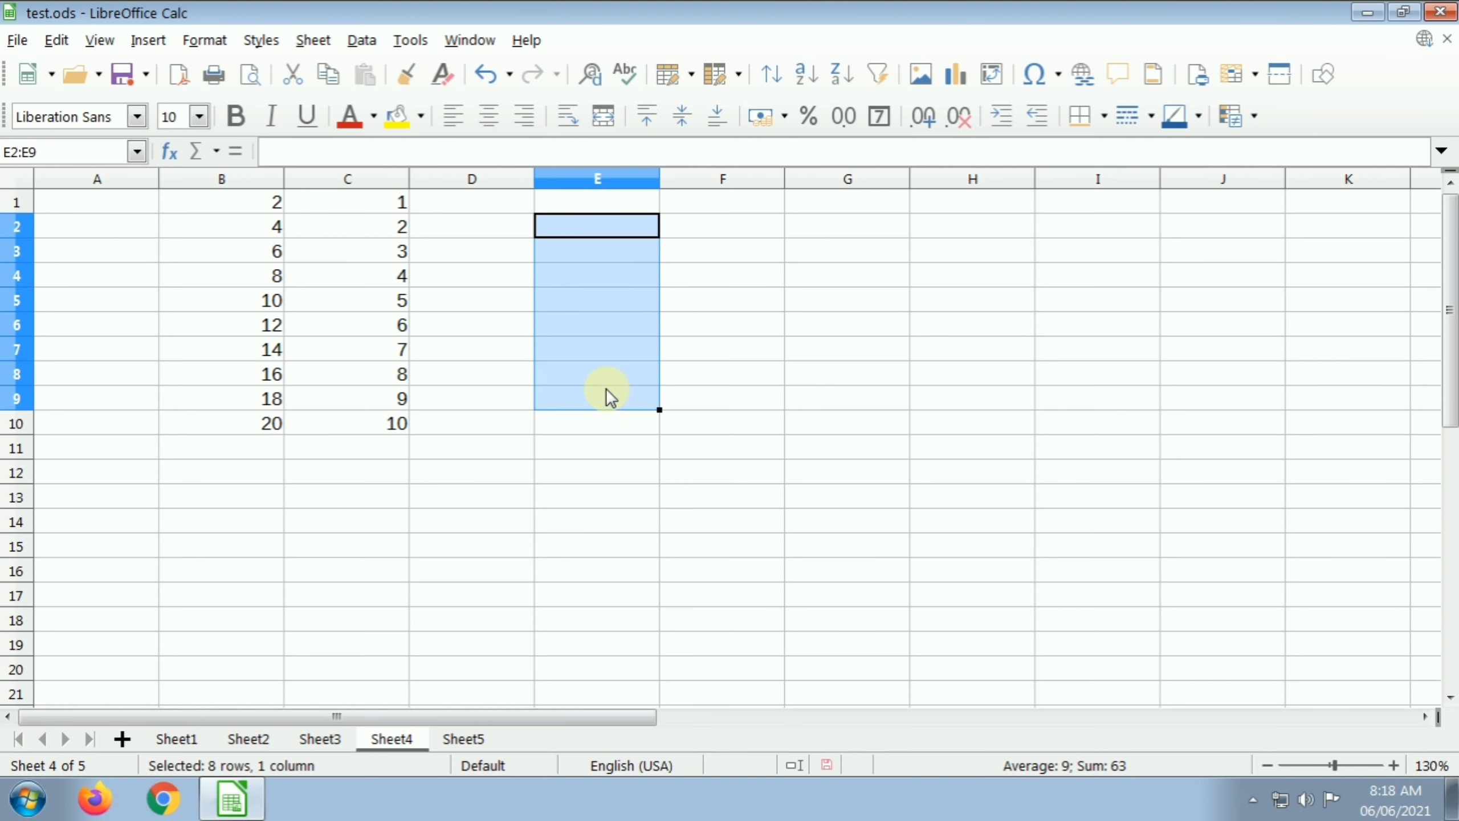
{"action": "left_click", "coordinate": [582, 325]}
{"action": "left_click", "coordinate": [579, 233]}
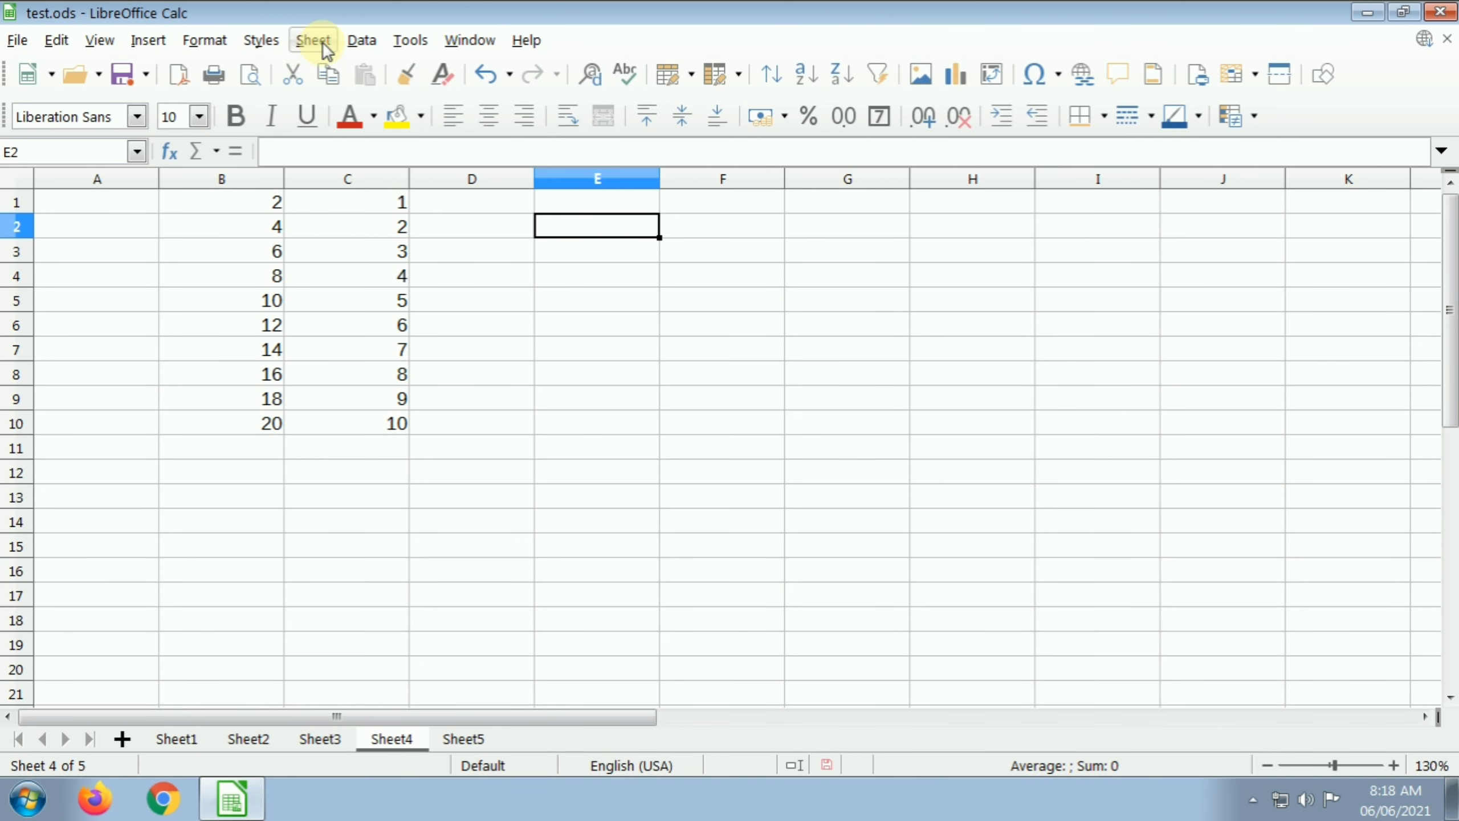
- Select cell F2 on Sheet4 and bring up the Fill Random Number generator
{"action": "left_click", "coordinate": [322, 44]}
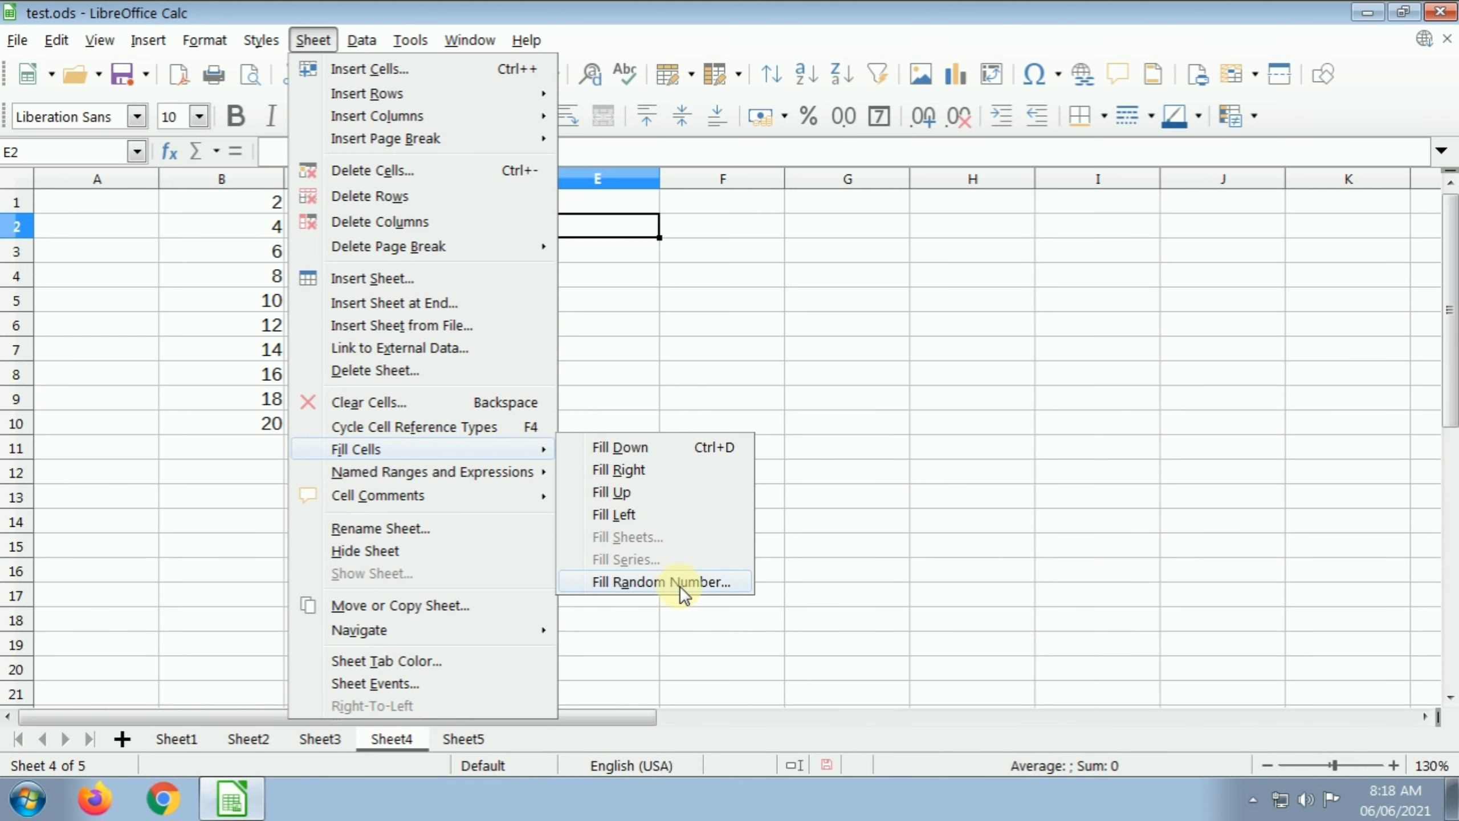
{"action": "left_click", "coordinate": [701, 249]}
{"action": "left_click", "coordinate": [749, 230]}
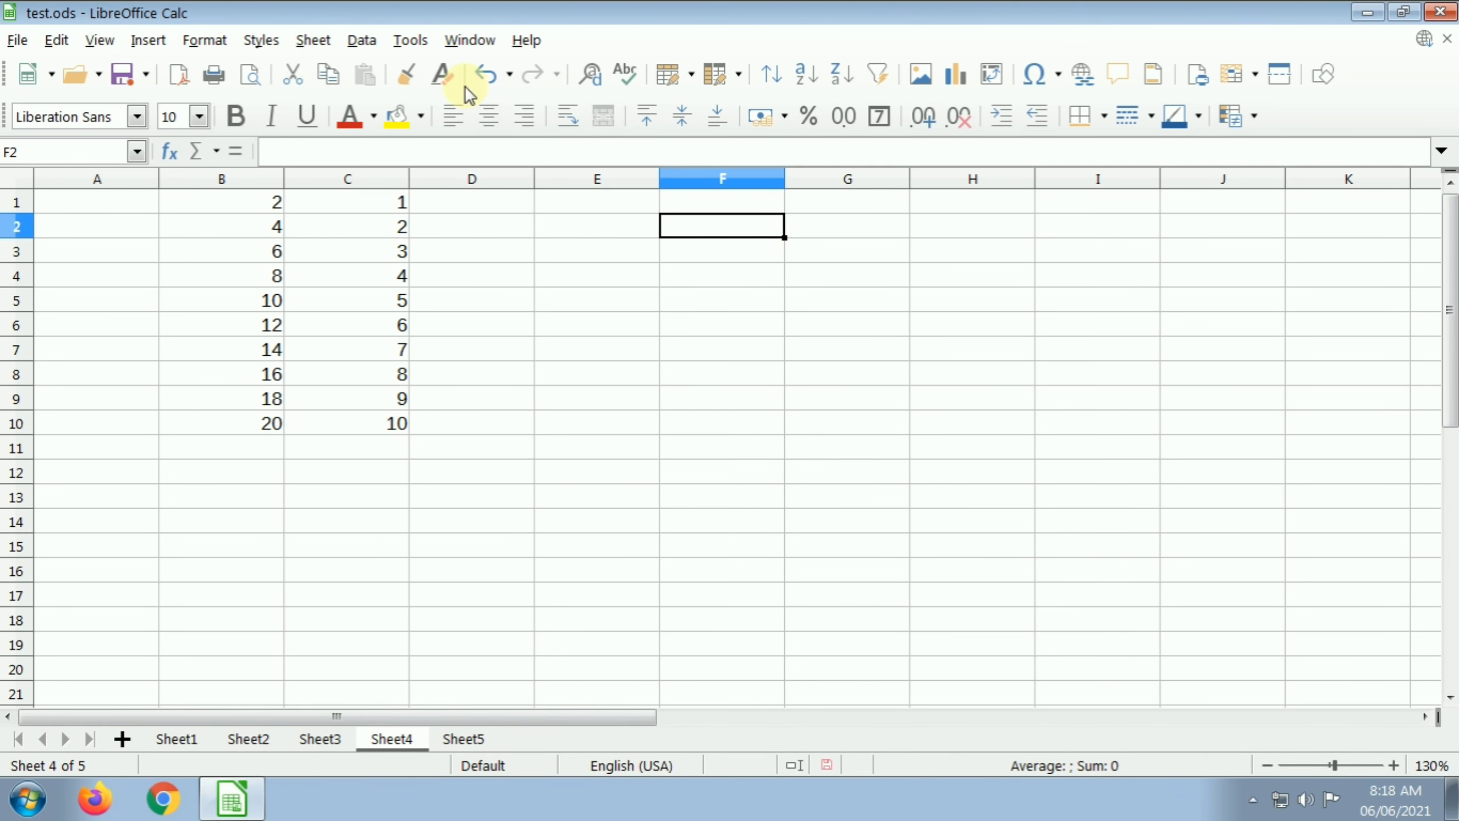
{"action": "left_click", "coordinate": [313, 40]}
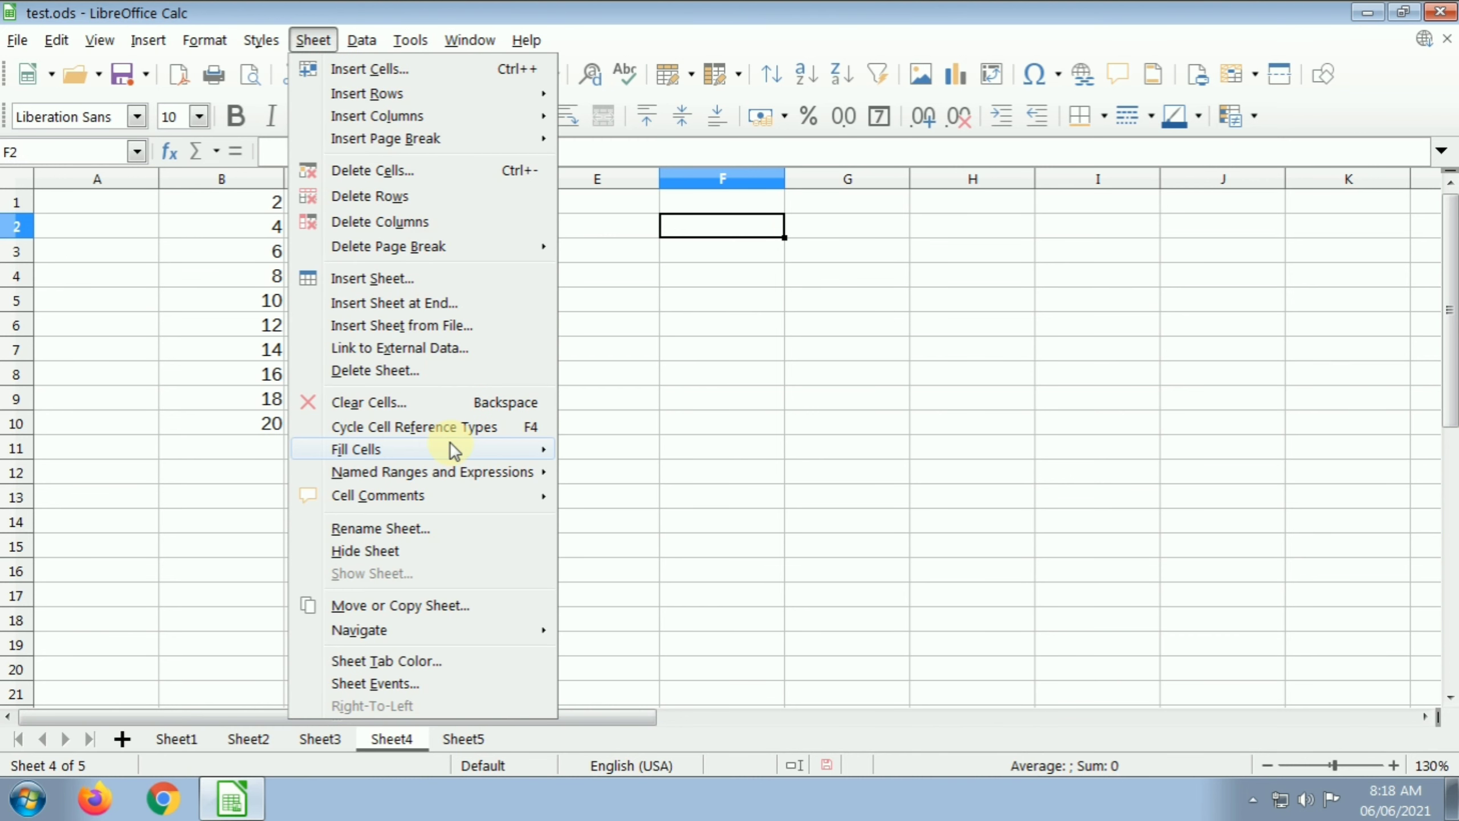
{"action": "mouse_move", "coordinate": [388, 449]}
{"action": "left_click", "coordinate": [693, 584]}
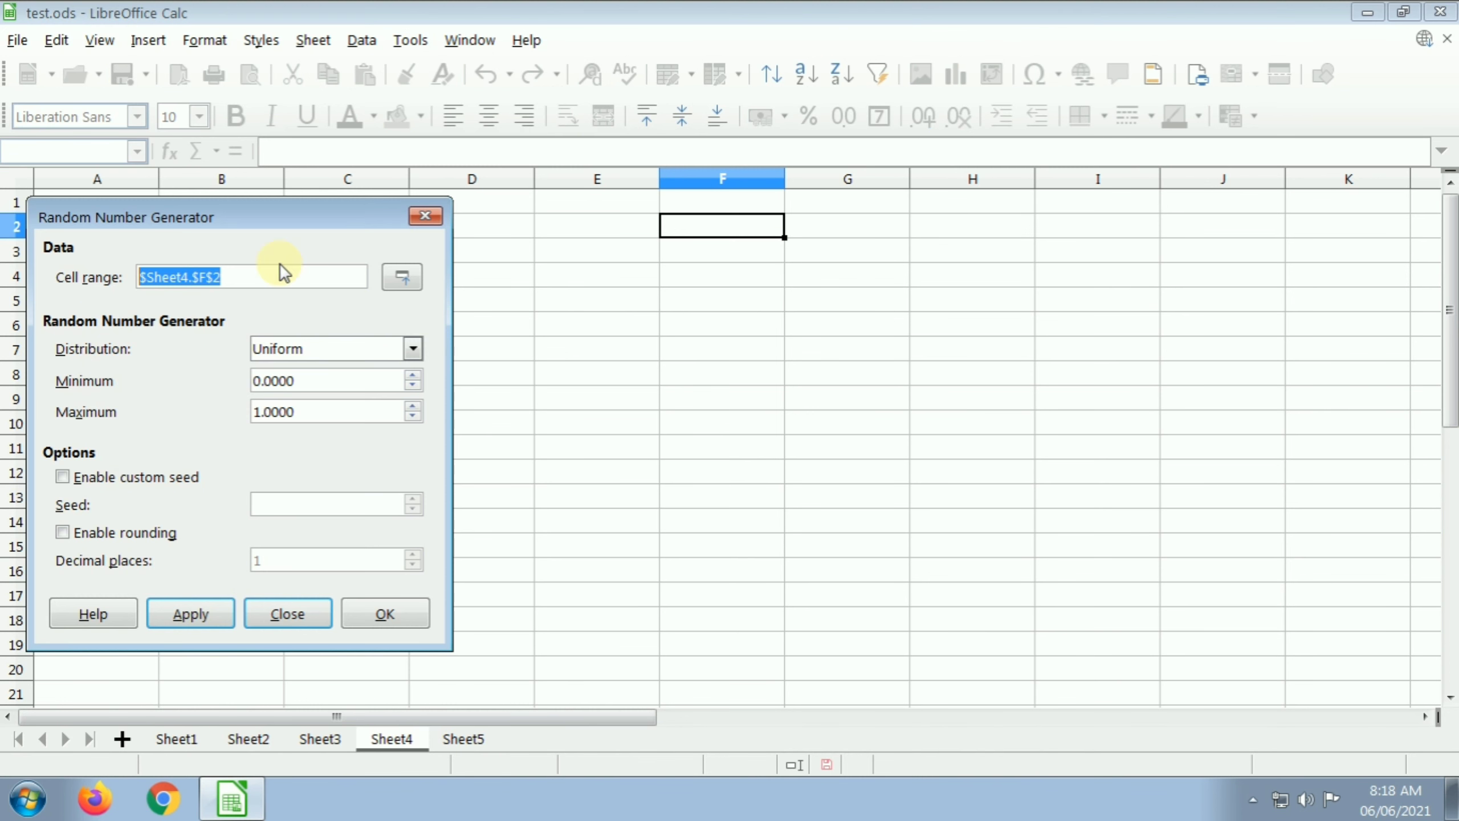
{"action": "left_click_drag", "start_coordinate": [285, 208], "coordinate": [340, 152]}
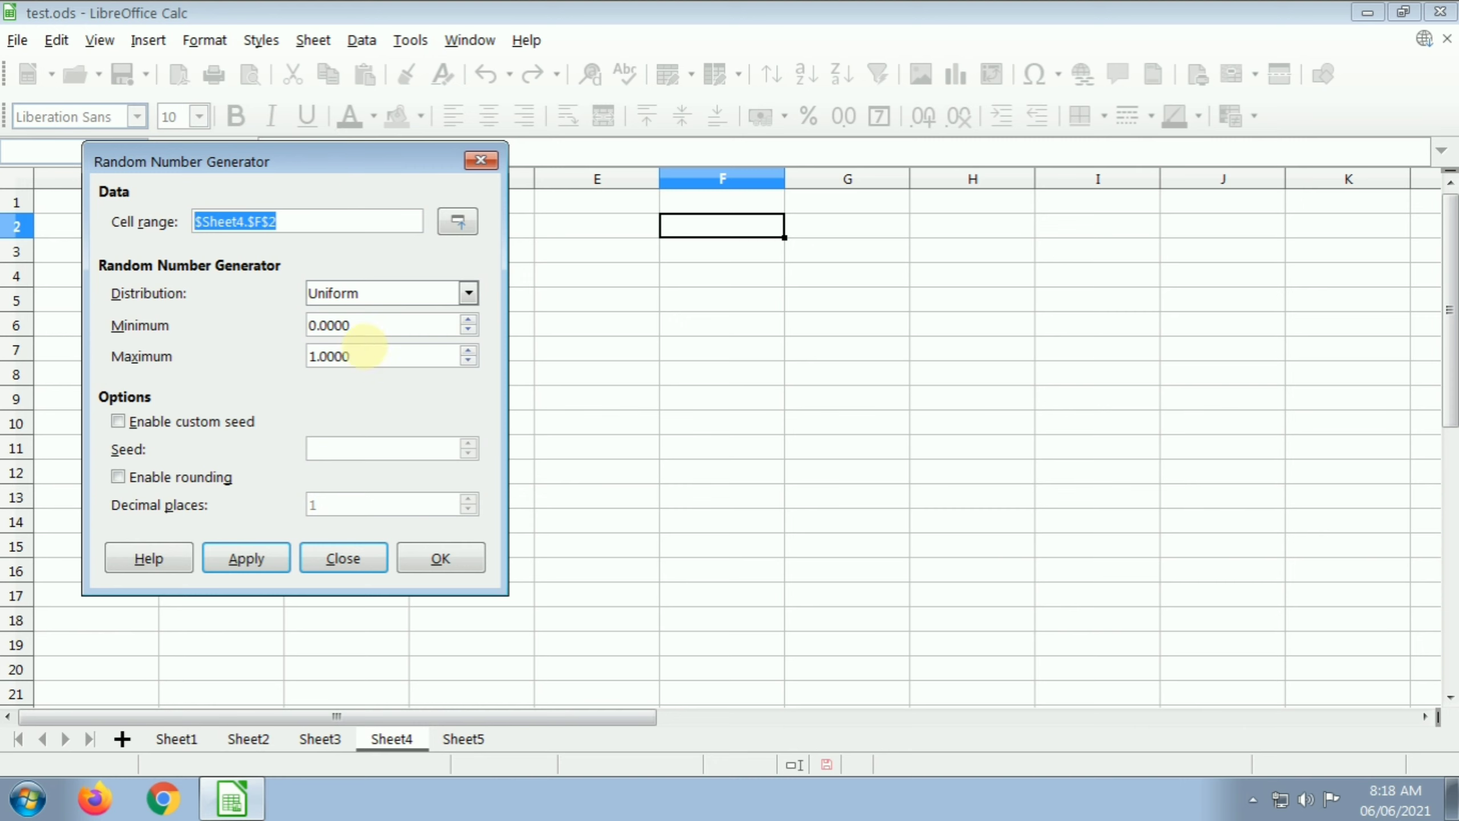
- Set the uniform random range to Minimum 5 and Maximum 10
{"action": "left_click", "coordinate": [377, 331]}
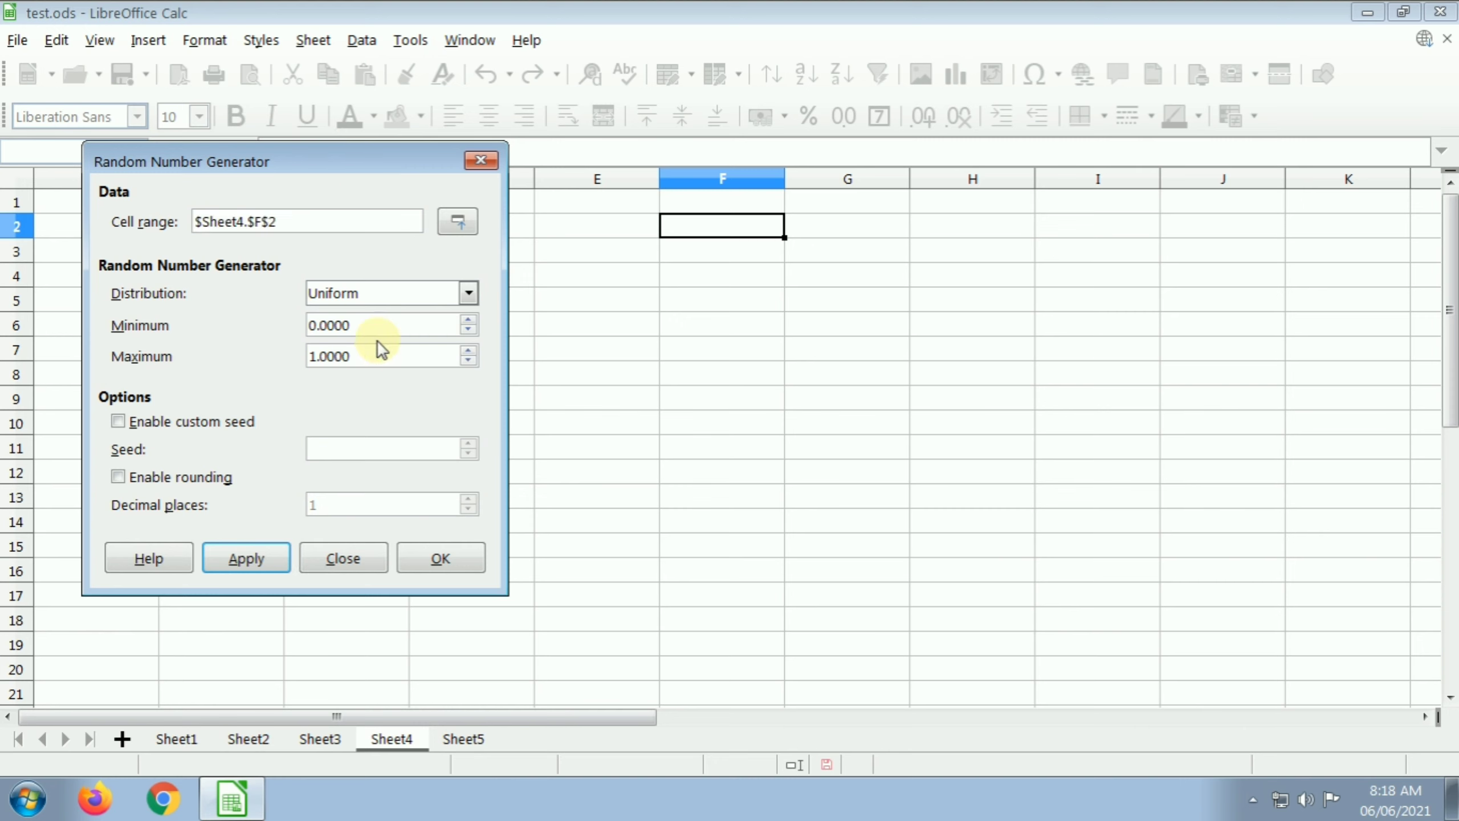
{"action": "left_click_drag", "start_coordinate": [343, 326], "coordinate": [213, 315]}
{"action": "key", "text": "BackSpace"}
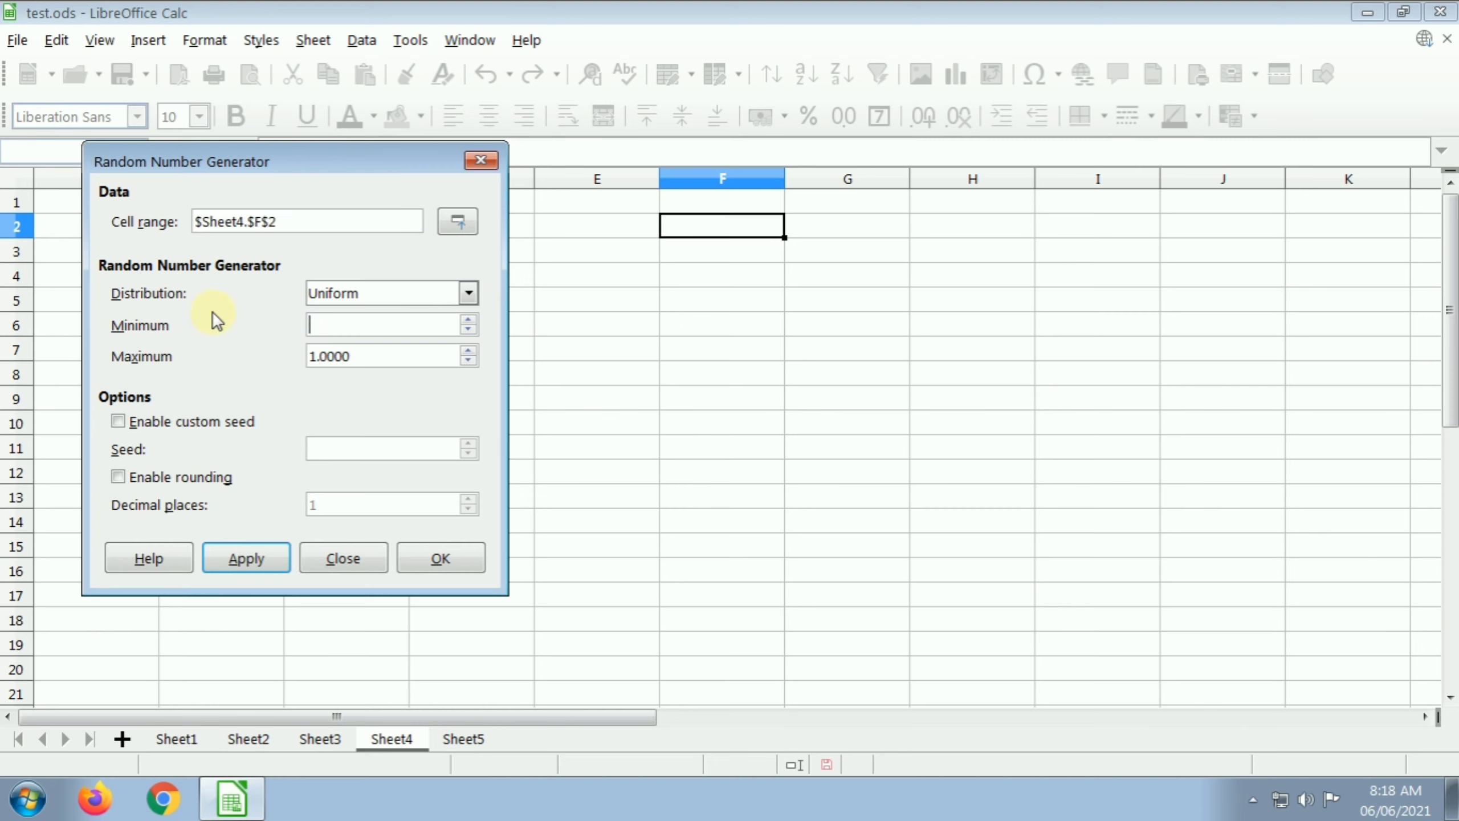
{"action": "type", "text": "5"}
{"action": "key", "text": "Tab"}
{"action": "type", "text": "10"}
- Regenerate the value repeatedly, keeping 5.057342377 in F2, then select E1:G4
{"action": "left_click", "coordinate": [278, 560]}
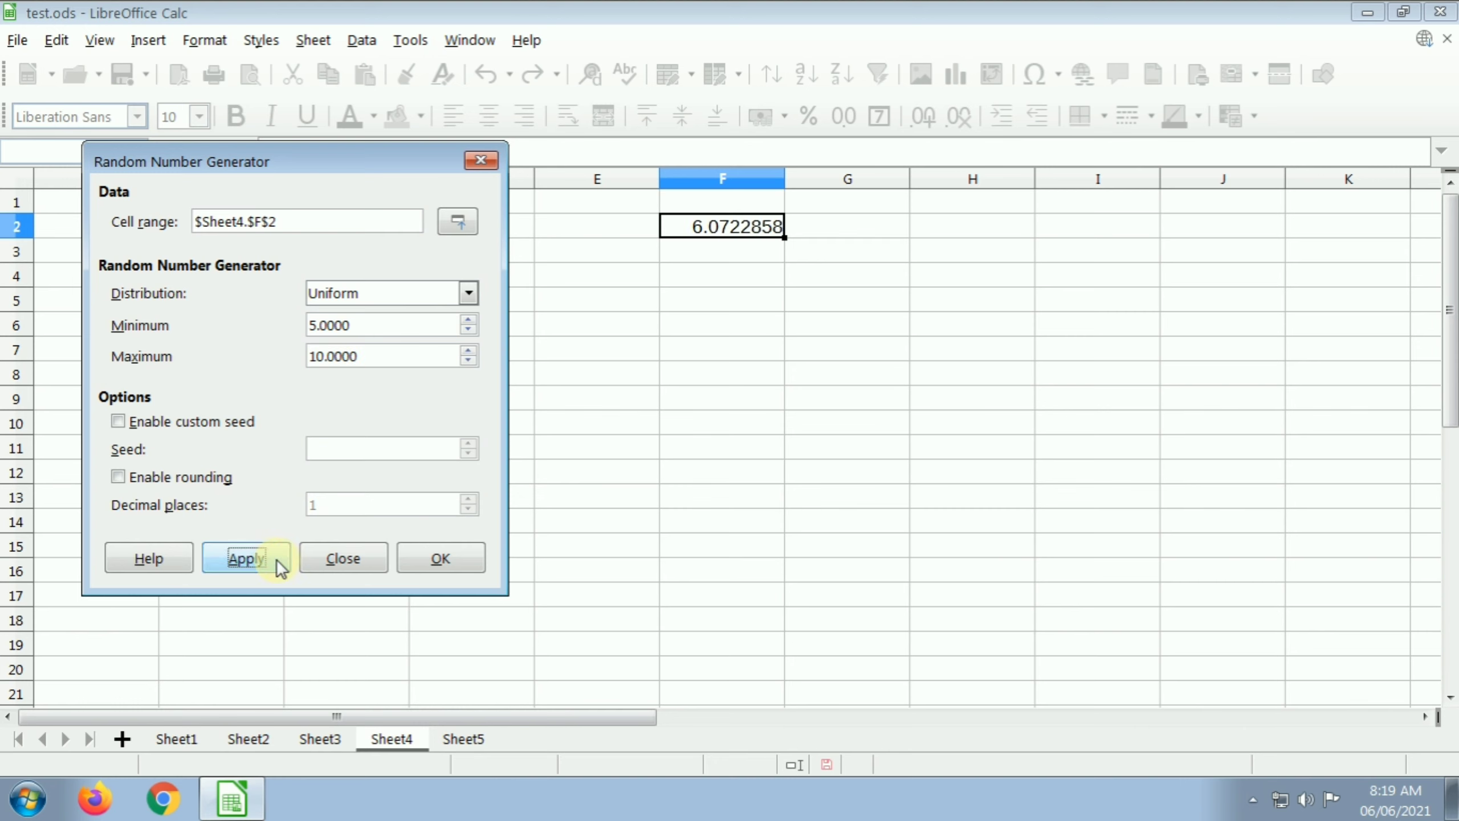
{"action": "left_click", "coordinate": [240, 559]}
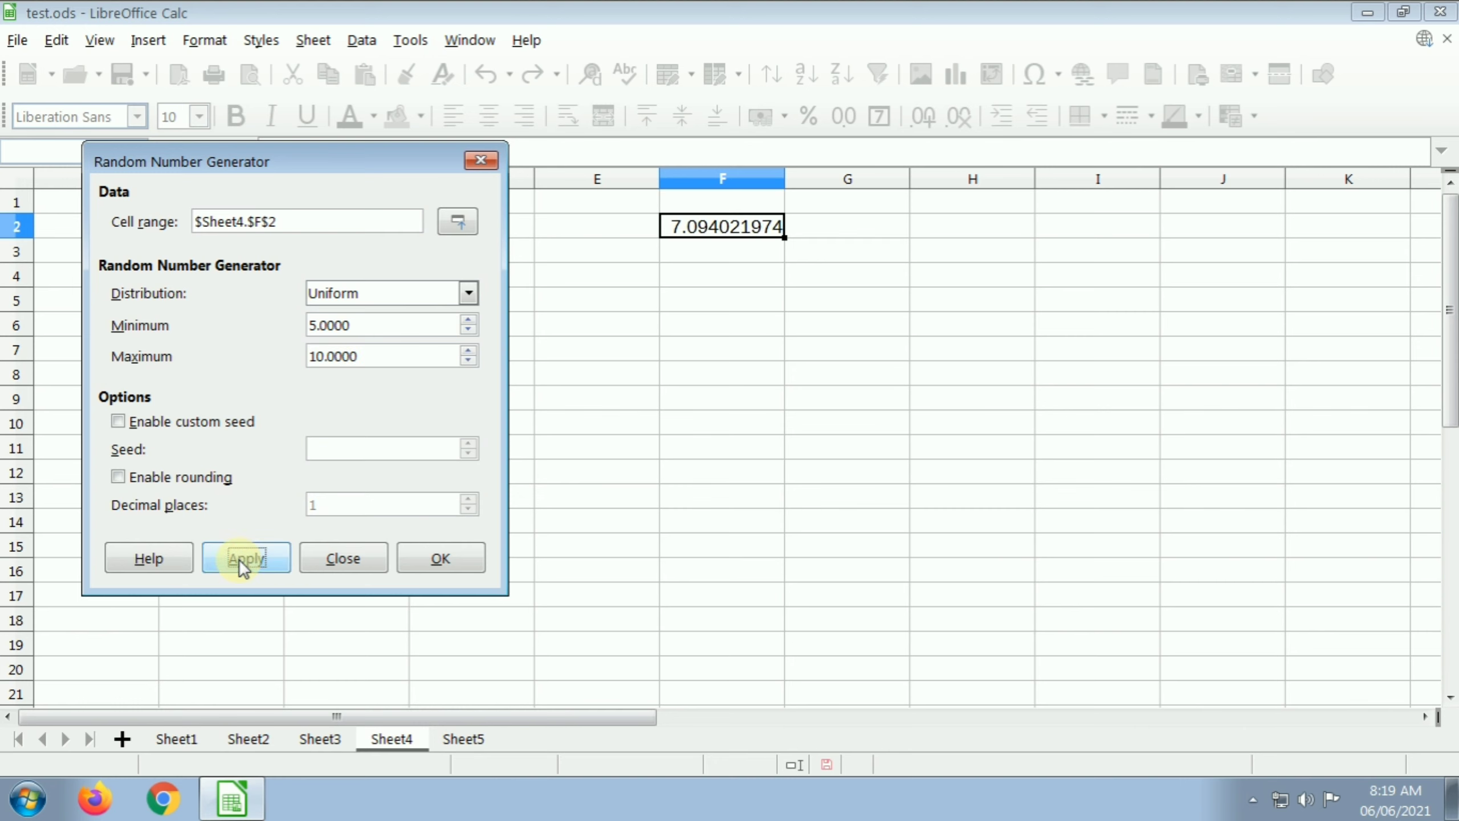
{"action": "left_click", "coordinate": [239, 558]}
{"action": "left_click", "coordinate": [240, 558]}
{"action": "left_click", "coordinate": [240, 558]}
{"action": "left_click", "coordinate": [239, 559]}
{"action": "left_click", "coordinate": [239, 558]}
{"action": "left_click", "coordinate": [239, 558]}
{"action": "left_click", "coordinate": [239, 559]}
{"action": "left_click", "coordinate": [240, 558]}
{"action": "left_click", "coordinate": [239, 559]}
{"action": "left_click", "coordinate": [240, 558]}
{"action": "left_click", "coordinate": [240, 558]}
{"action": "left_click", "coordinate": [424, 561]}
{"action": "left_click", "coordinate": [592, 274]}
{"action": "left_click_drag", "start_coordinate": [594, 201], "coordinate": [798, 276]}
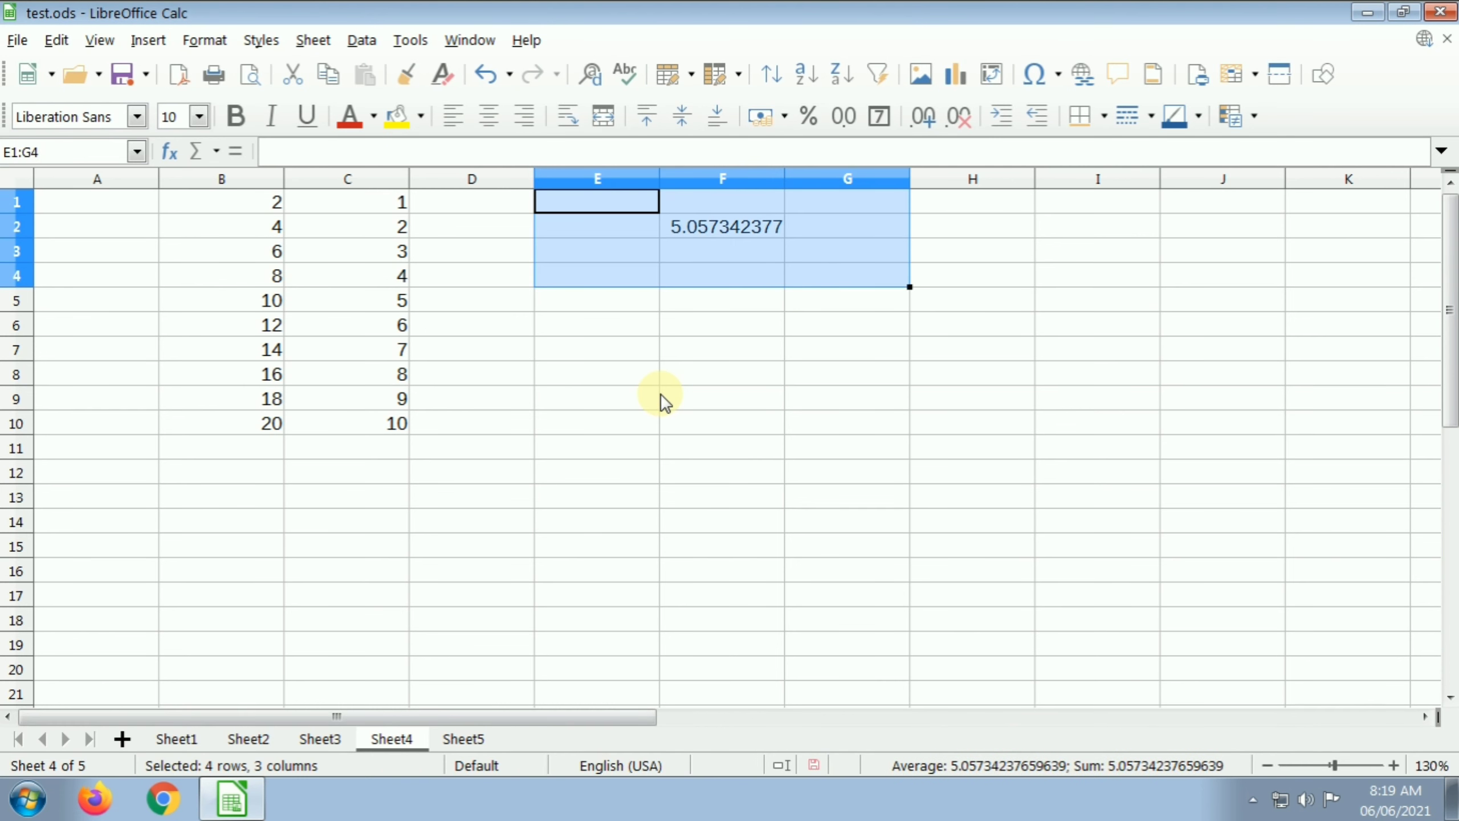
- Delete the random value from E1:G4, leaving columns E–G empty
{"action": "key", "text": "Delete"}
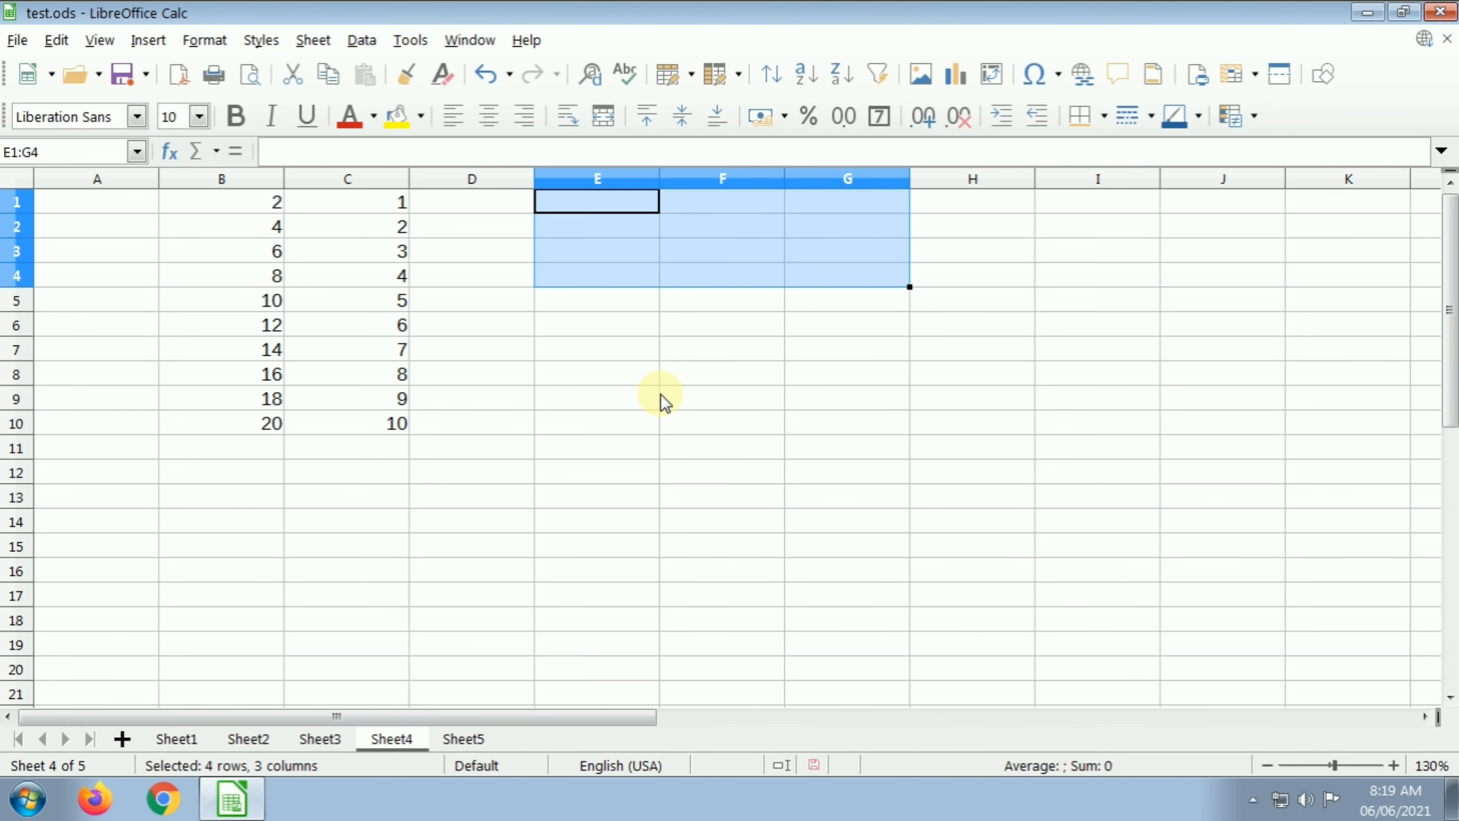